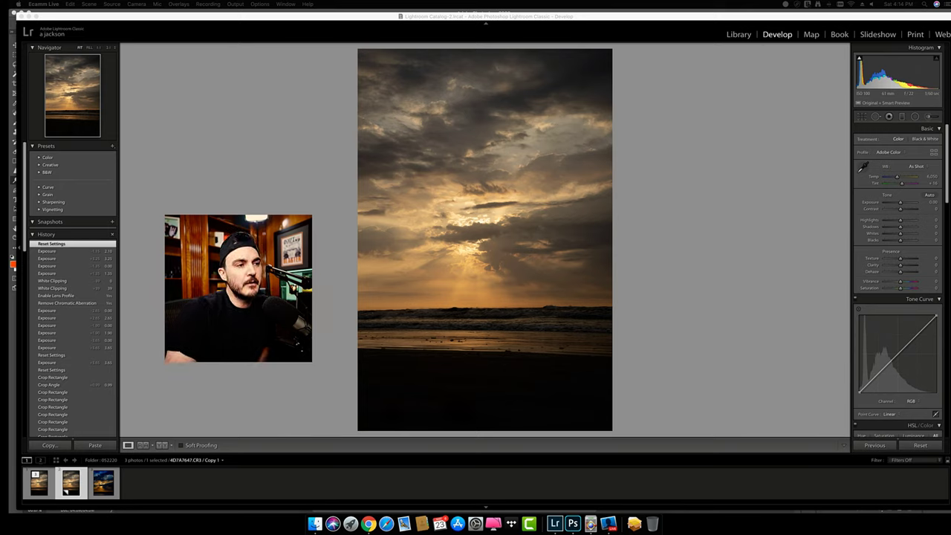
- Return to the virtual copy and enable Remove Chromatic Aberration and Profile Corrections in Lens Corrections
{"action": "left_click", "coordinate": [39, 492]}
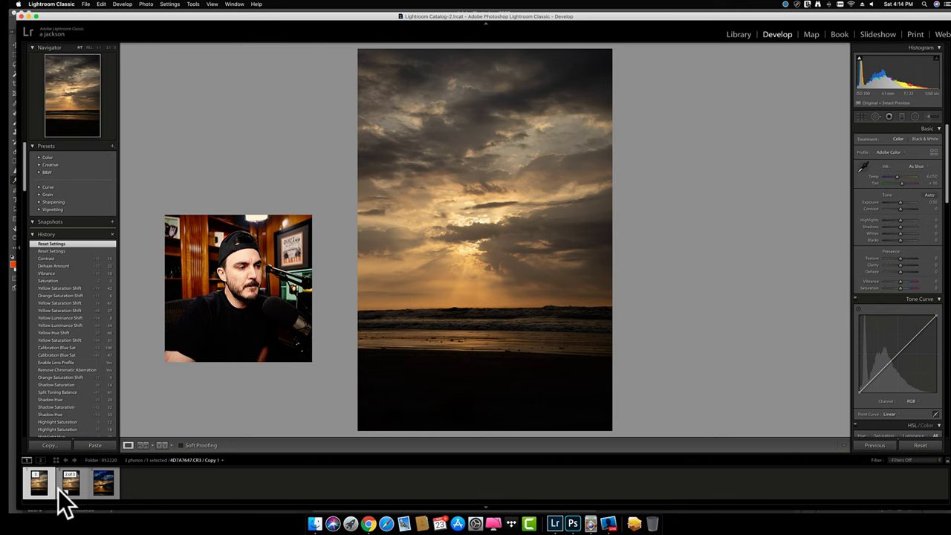
{"action": "left_click", "coordinate": [66, 486]}
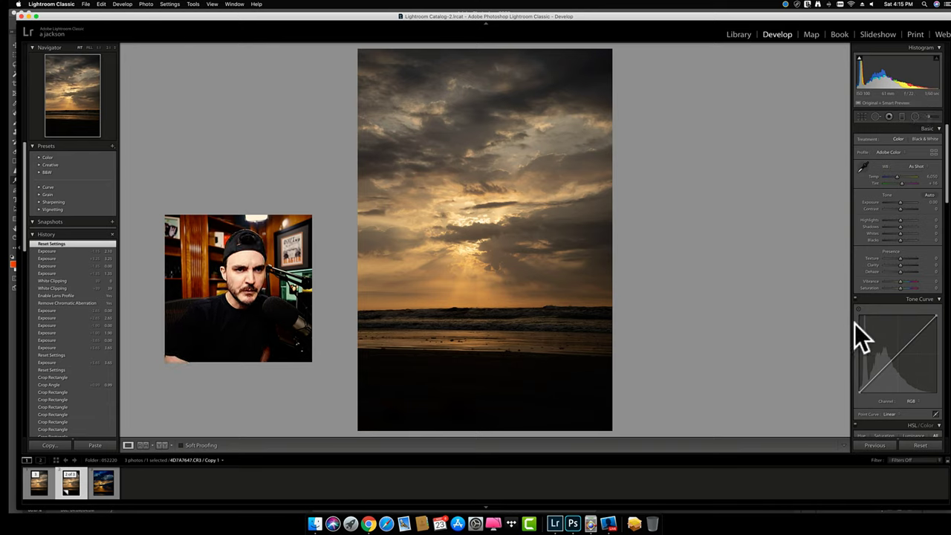
{"action": "scroll", "coordinate": [908, 331], "scroll_direction": "down", "scroll_amount": 10}
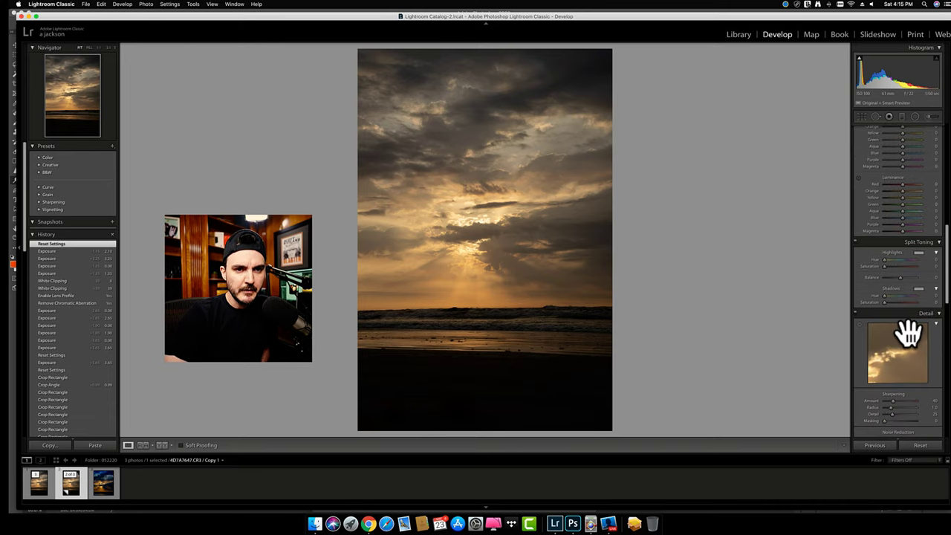
{"action": "scroll", "coordinate": [908, 332], "scroll_direction": "down", "scroll_amount": 6}
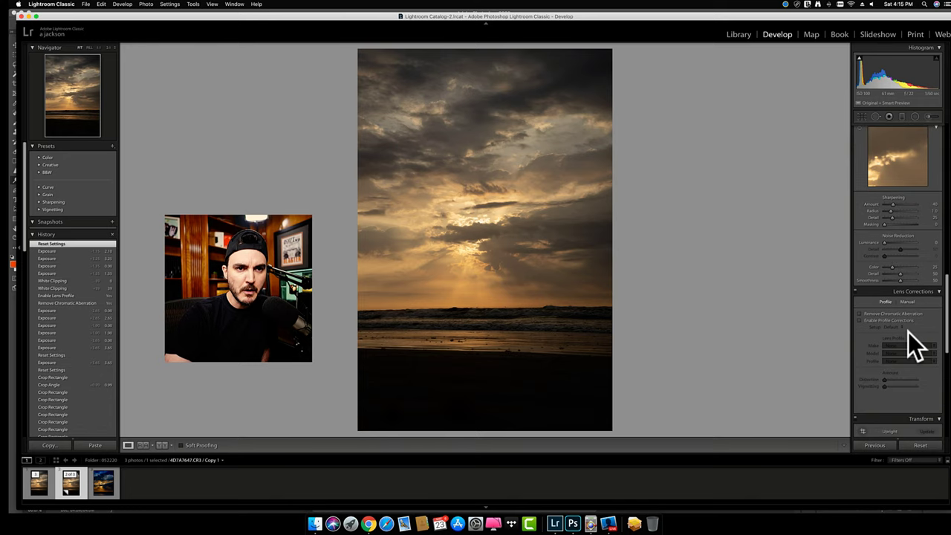
{"action": "left_click", "coordinate": [893, 313]}
{"action": "left_click", "coordinate": [880, 321]}
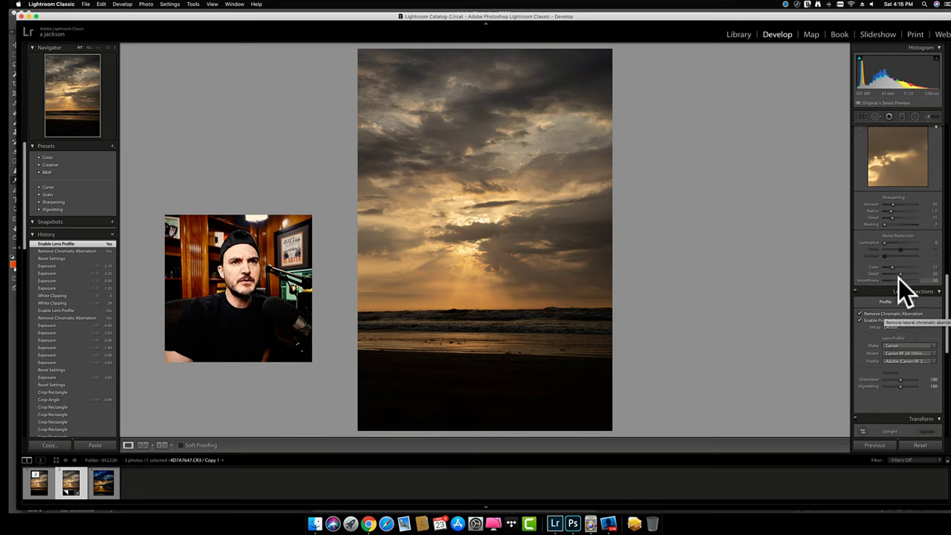
{"action": "scroll", "coordinate": [899, 279], "scroll_direction": "up", "scroll_amount": 10}
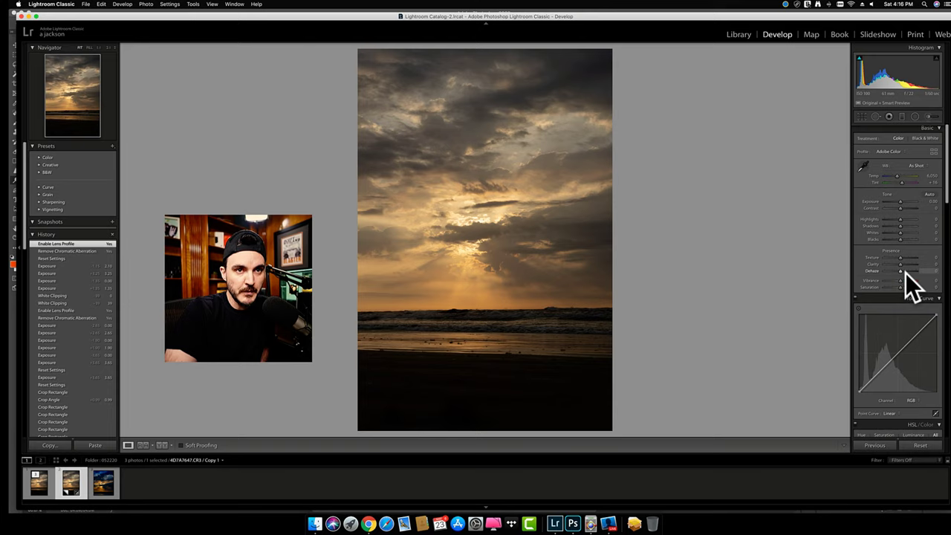
- Raise exposure to +3.10 and inspect the tumbleweeds and surf at 1:1 before returning to Fit
{"action": "left_click", "coordinate": [899, 202]}
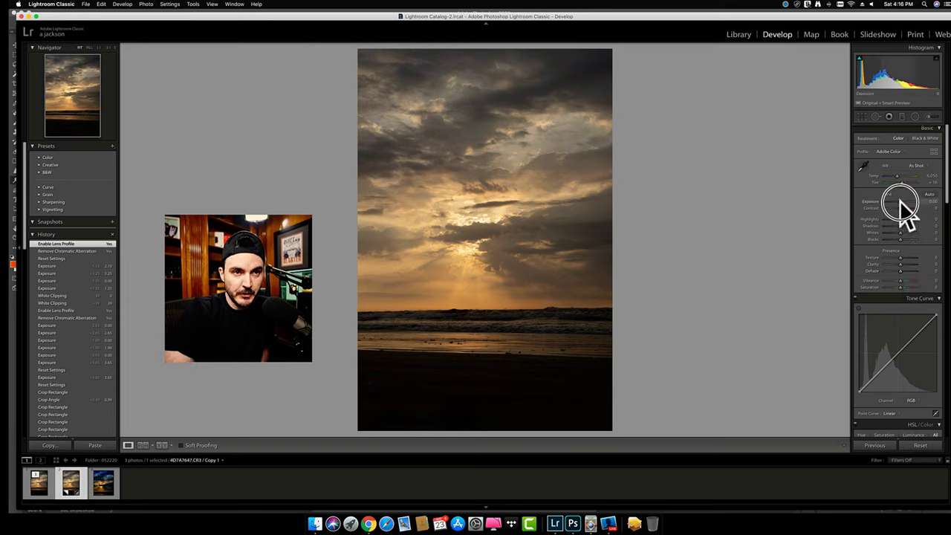
{"action": "left_click_drag", "start_coordinate": [901, 202], "coordinate": [909, 205]}
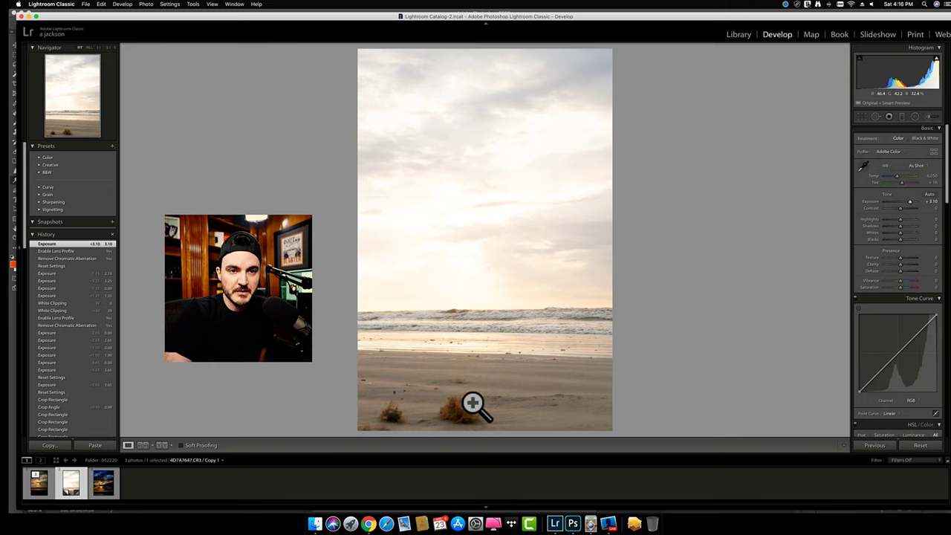
{"action": "left_click_drag", "start_coordinate": [474, 394], "coordinate": [539, 206]}
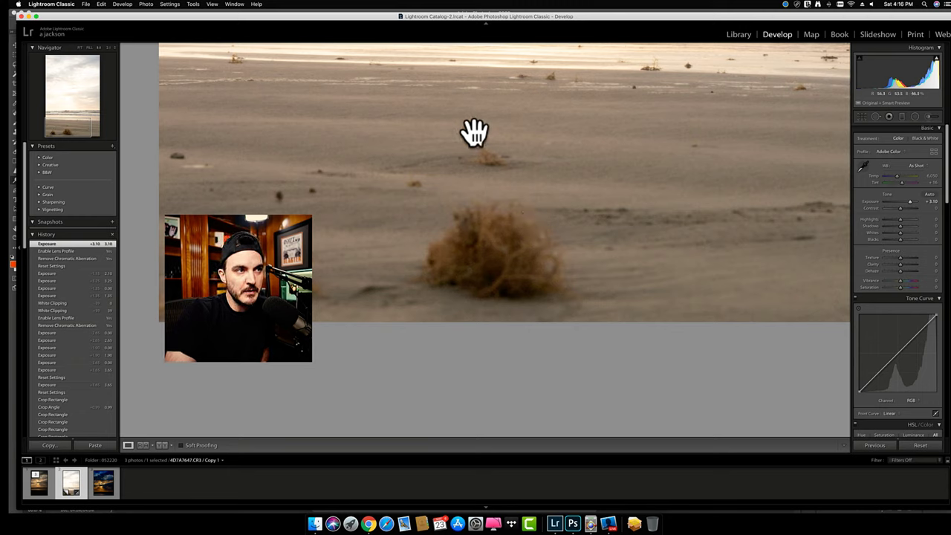
{"action": "left_click_drag", "start_coordinate": [551, 141], "coordinate": [530, 238]}
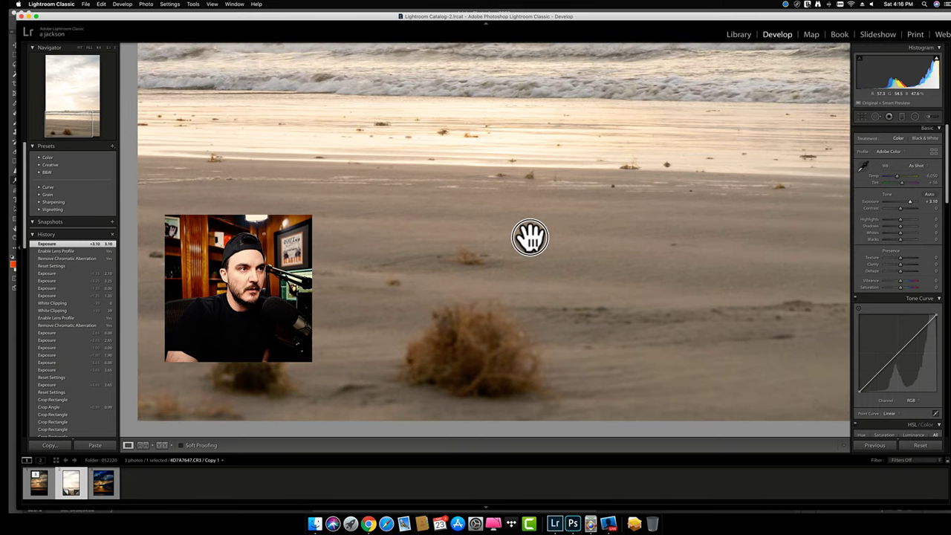
{"action": "left_click", "coordinate": [633, 186]}
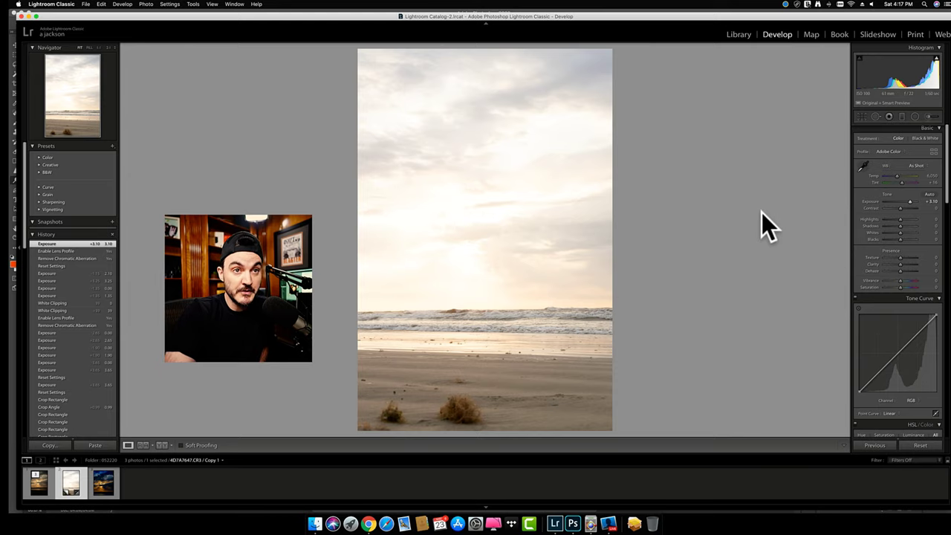
- Open the Crop & Straighten overlay on the brightened beach photo
{"action": "left_click", "coordinate": [862, 116]}
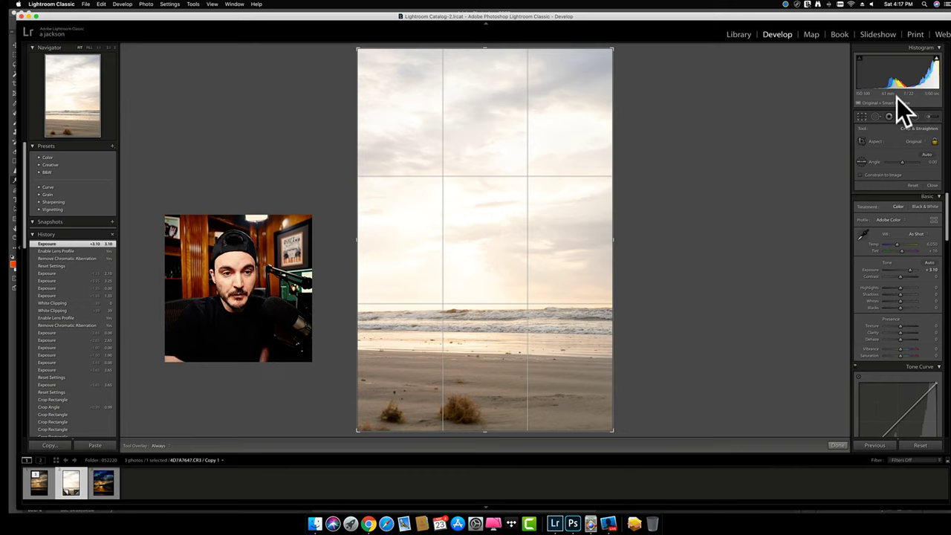
- Lower the beach photo's exposure from +3.10 to about +1.10
{"action": "scroll", "coordinate": [894, 349], "scroll_direction": "down", "scroll_amount": 5}
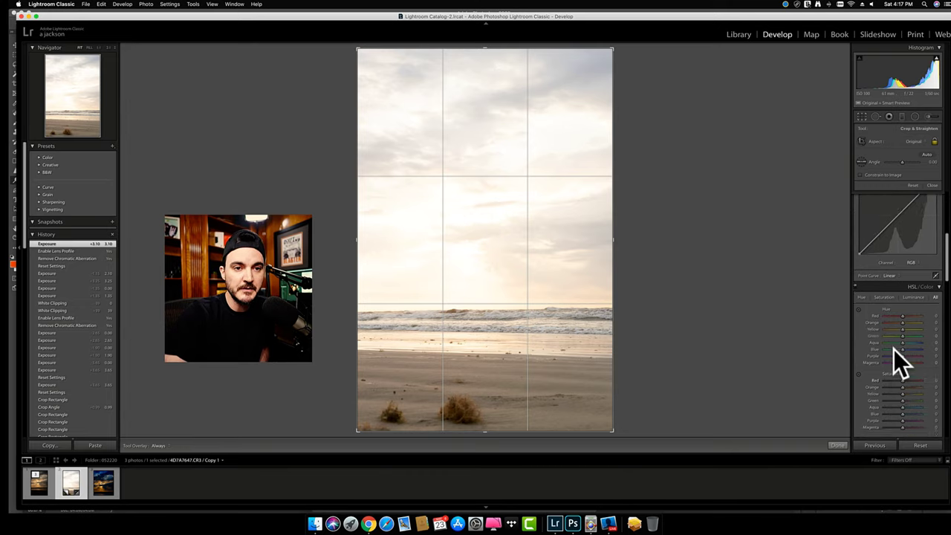
{"action": "scroll", "coordinate": [894, 349], "scroll_direction": "down", "scroll_amount": 10}
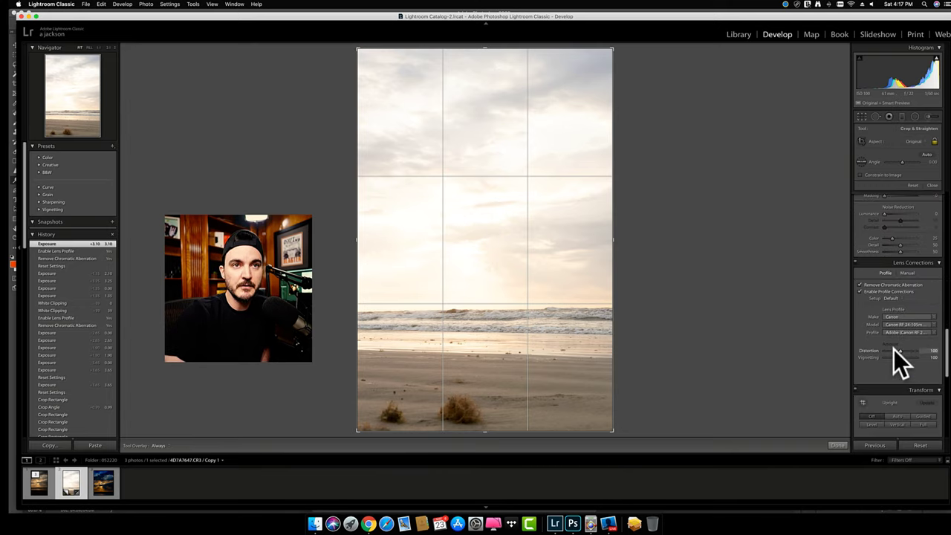
{"action": "scroll", "coordinate": [894, 350], "scroll_direction": "up", "scroll_amount": 12}
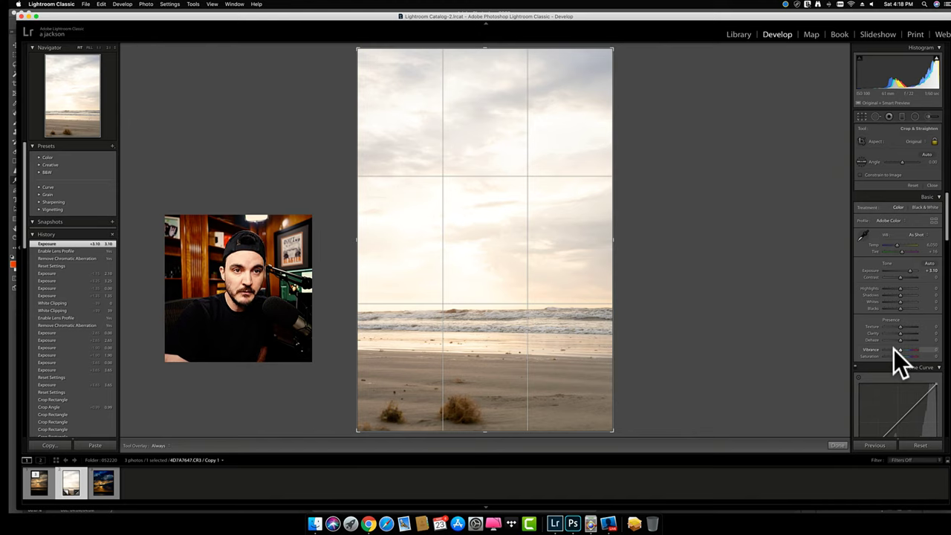
{"action": "left_click_drag", "start_coordinate": [912, 271], "coordinate": [906, 272]}
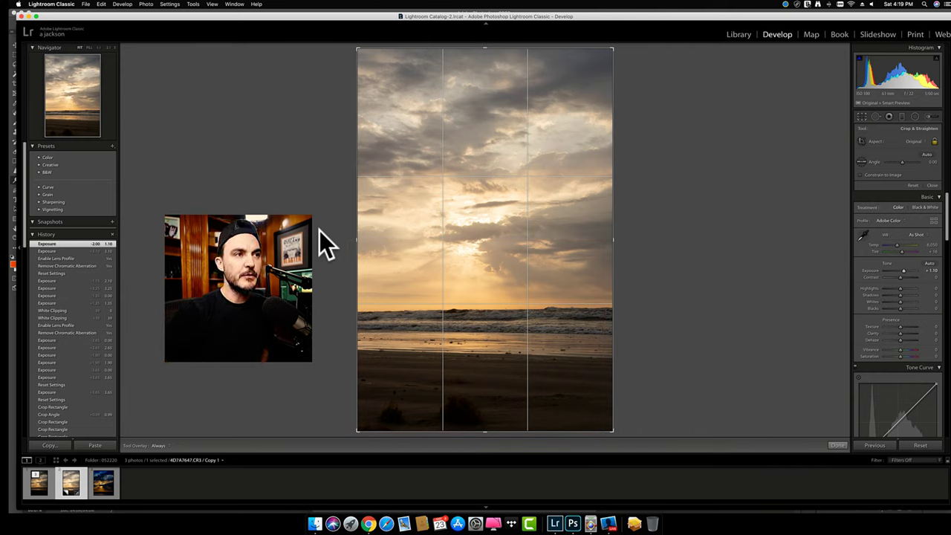
- Close the crop overlay, reset exposure, then bring it up to +1.30 for a golden sky
{"action": "left_click", "coordinate": [840, 445]}
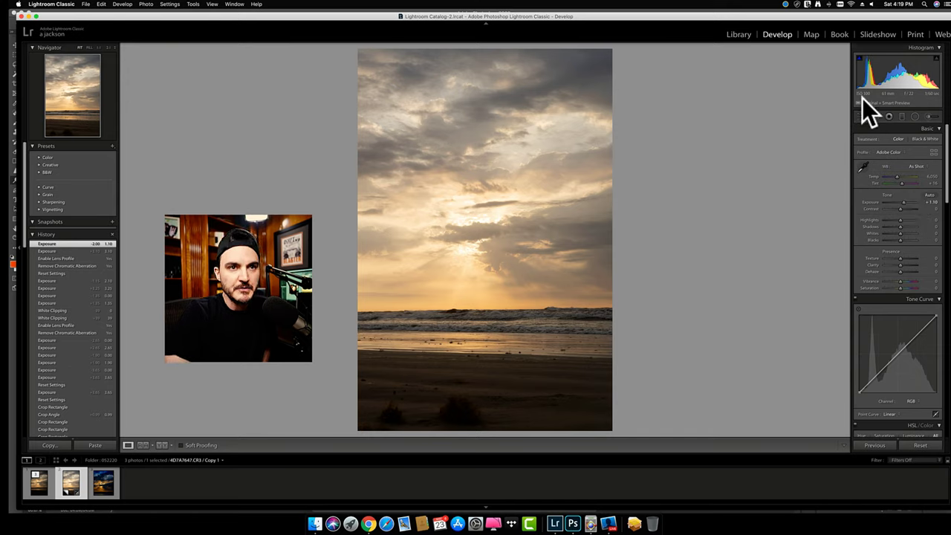
{"action": "double_click", "coordinate": [875, 203]}
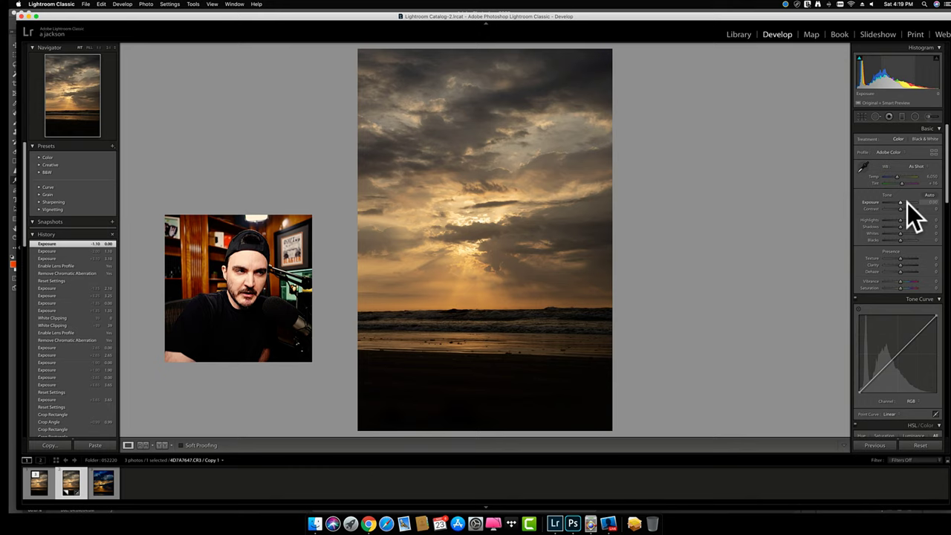
{"action": "left_click", "coordinate": [907, 203]}
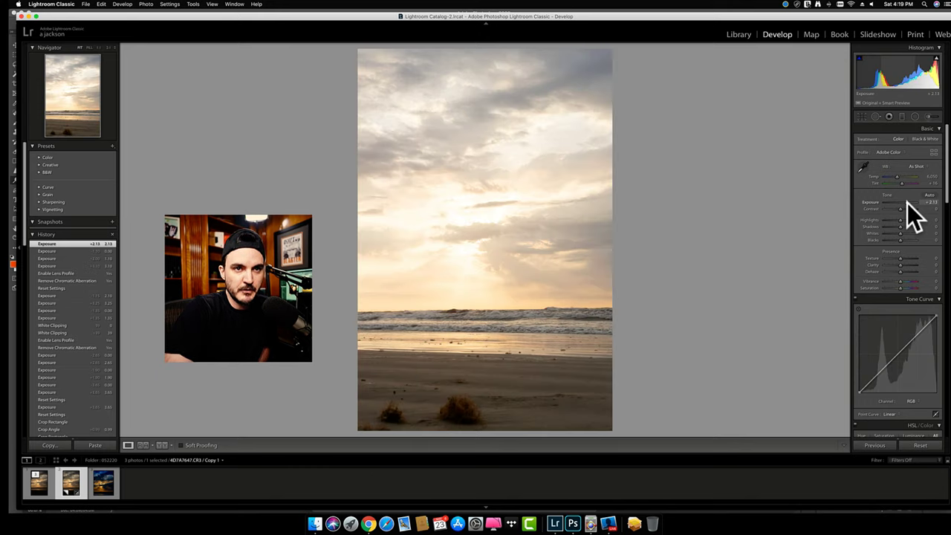
{"action": "left_click_drag", "start_coordinate": [908, 203], "coordinate": [912, 204]}
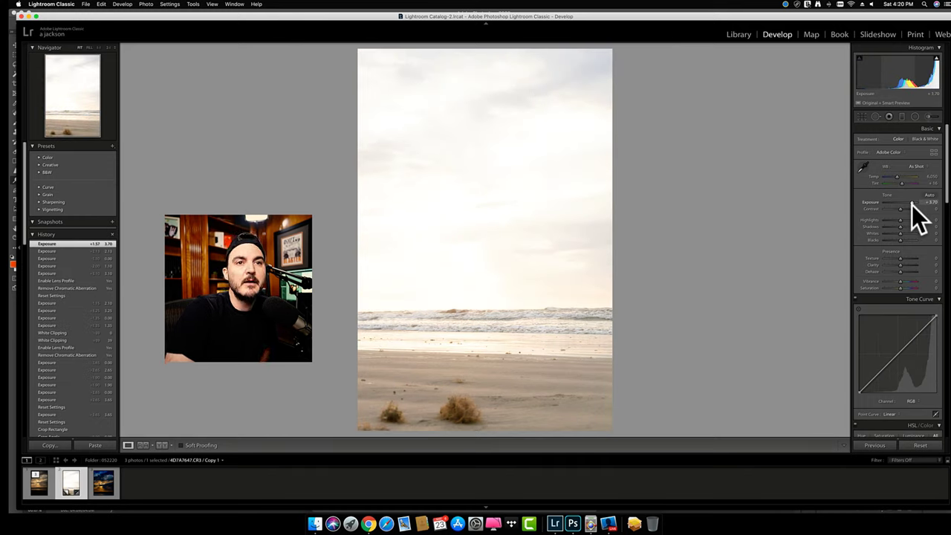
{"action": "left_click_drag", "start_coordinate": [911, 204], "coordinate": [904, 204]}
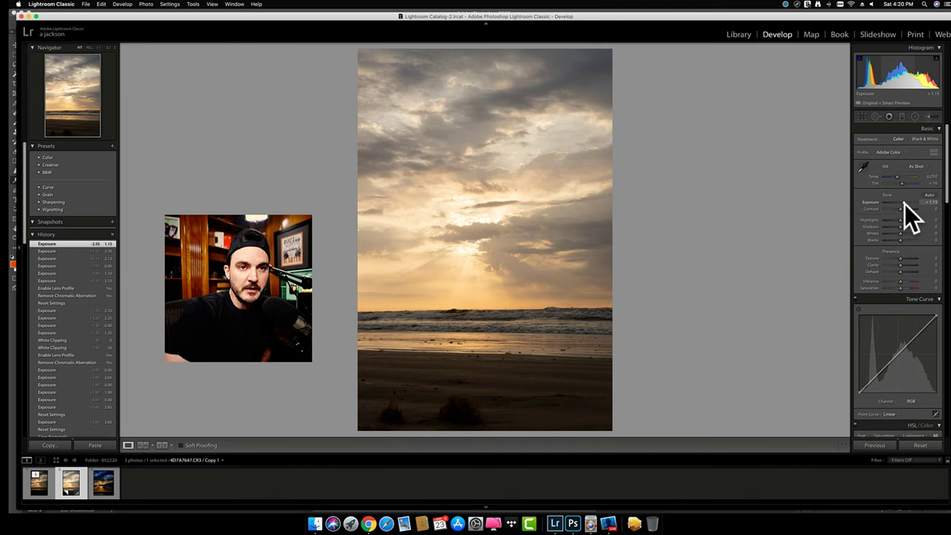
{"action": "left_click", "coordinate": [904, 203]}
{"action": "double_click", "coordinate": [905, 203]}
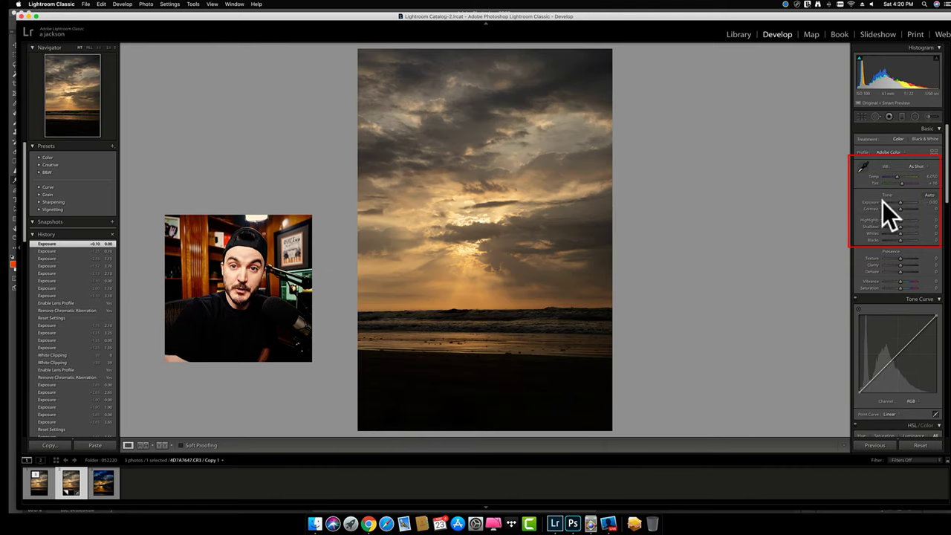
{"action": "left_click_drag", "start_coordinate": [900, 203], "coordinate": [904, 204]}
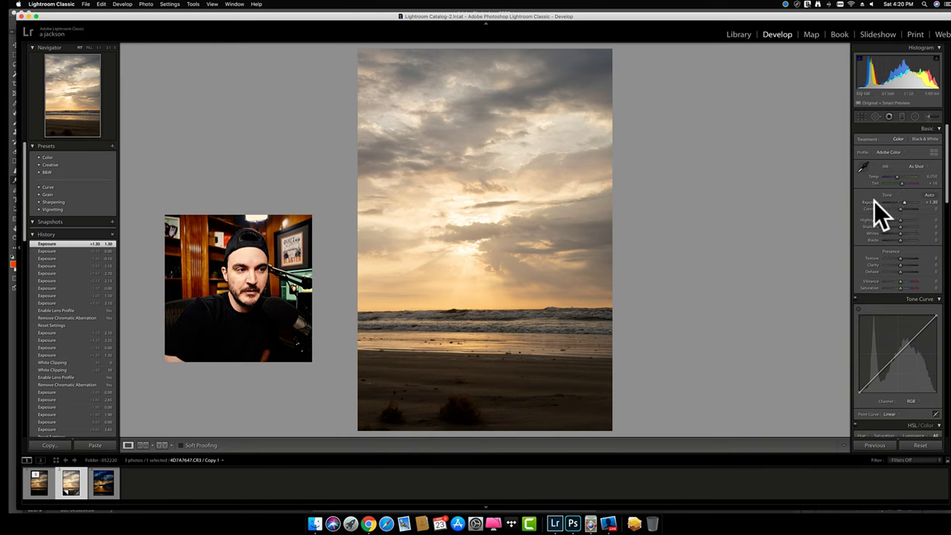
- Reset the beach photo's exposure from +1.30 back to 0.00
{"action": "double_click", "coordinate": [873, 201]}
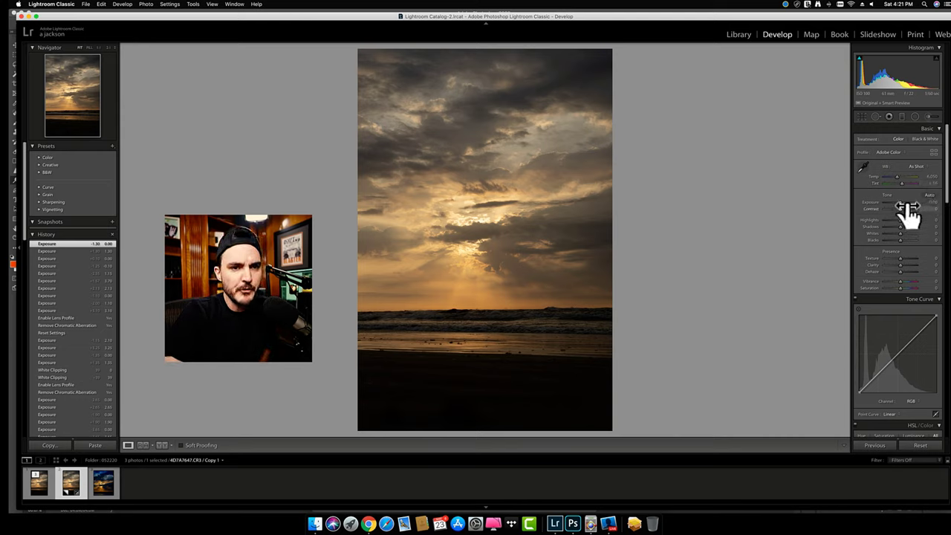
- Scroll the Develop panels down and back up until Basic and Tone Curve show
{"action": "scroll", "coordinate": [908, 258], "scroll_direction": "down", "scroll_amount": 5}
{"action": "scroll", "coordinate": [908, 258], "scroll_direction": "down", "scroll_amount": 15}
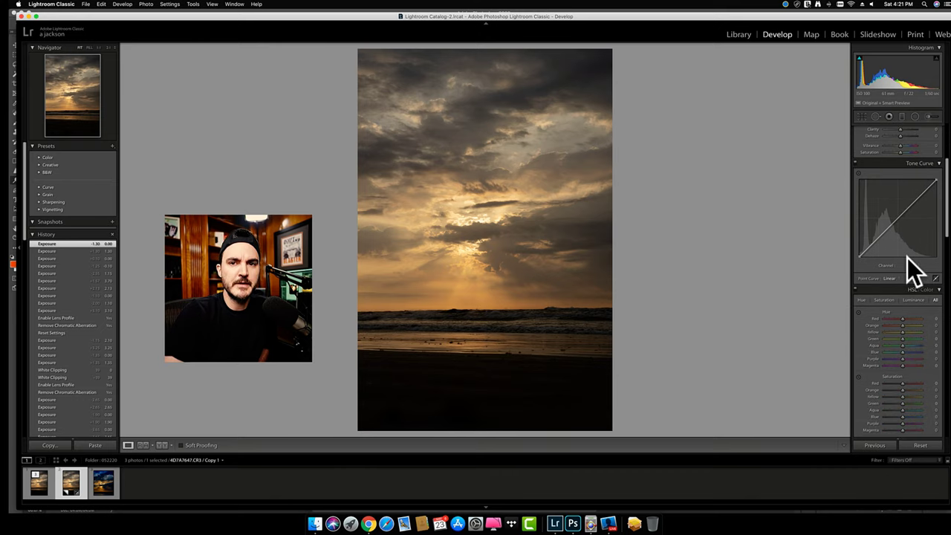
{"action": "scroll", "coordinate": [908, 258], "scroll_direction": "up", "scroll_amount": 5}
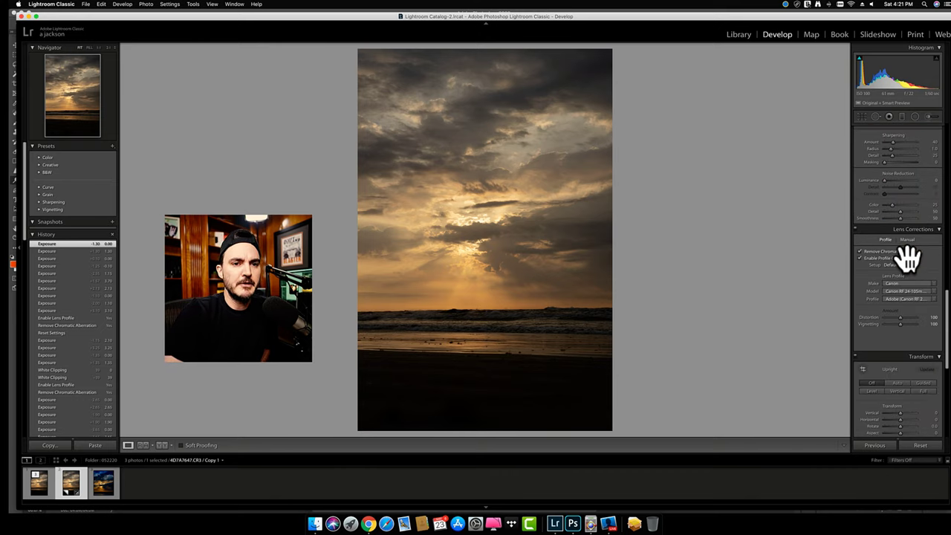
{"action": "scroll", "coordinate": [907, 257], "scroll_direction": "up", "scroll_amount": 15}
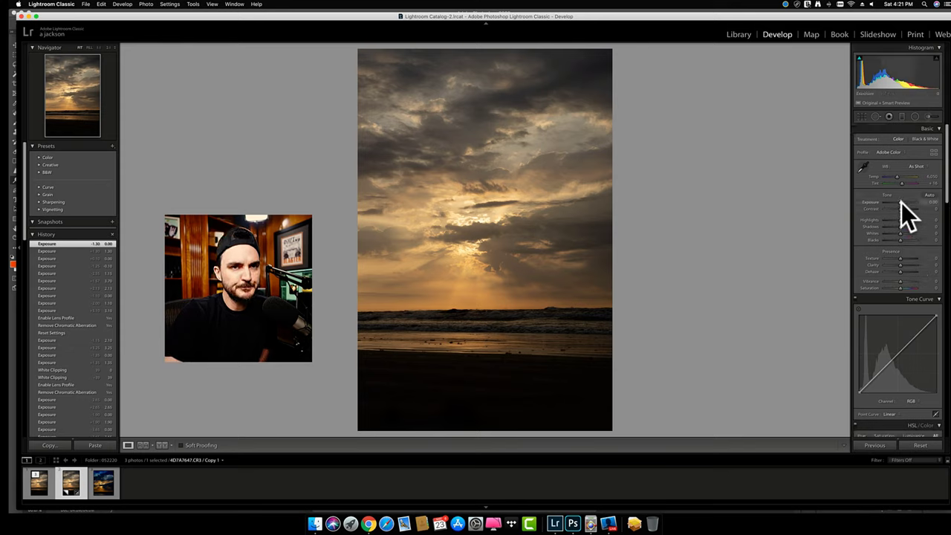
- Push exposure to +3.10, making the sky and sand very bright
{"action": "left_click_drag", "start_coordinate": [901, 202], "coordinate": [911, 206]}
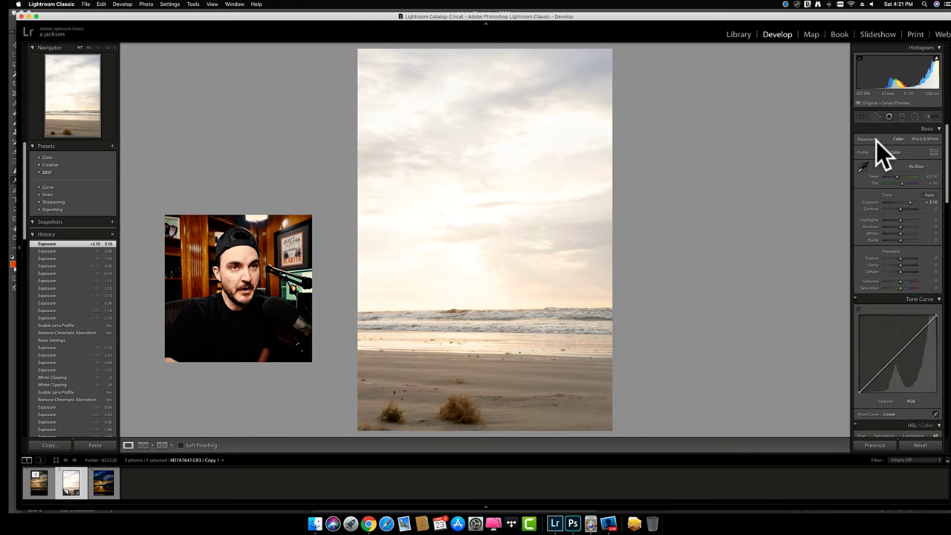
- Start a 4 x 5 crop, tilt the horizon slightly, and shrink it from the bottom-right corner
{"action": "left_click", "coordinate": [862, 117]}
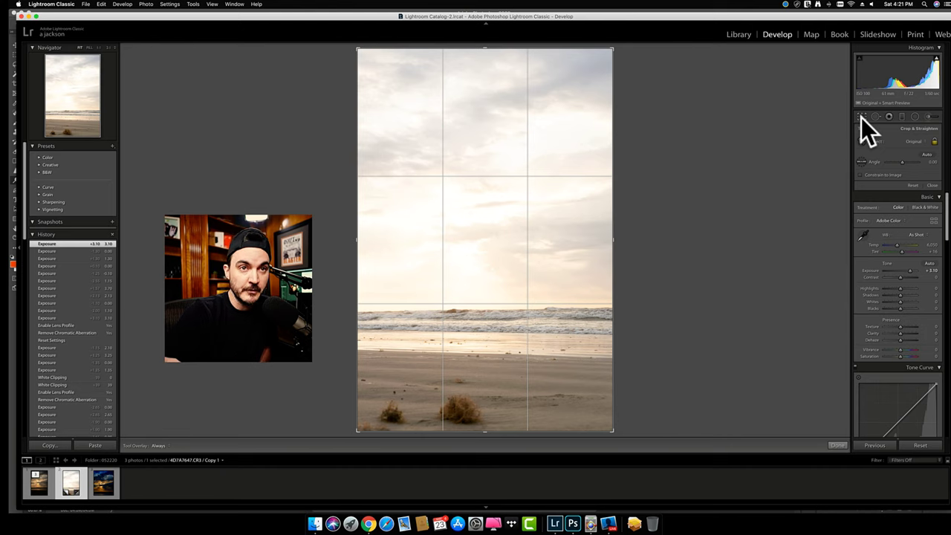
{"action": "left_click", "coordinate": [922, 141]}
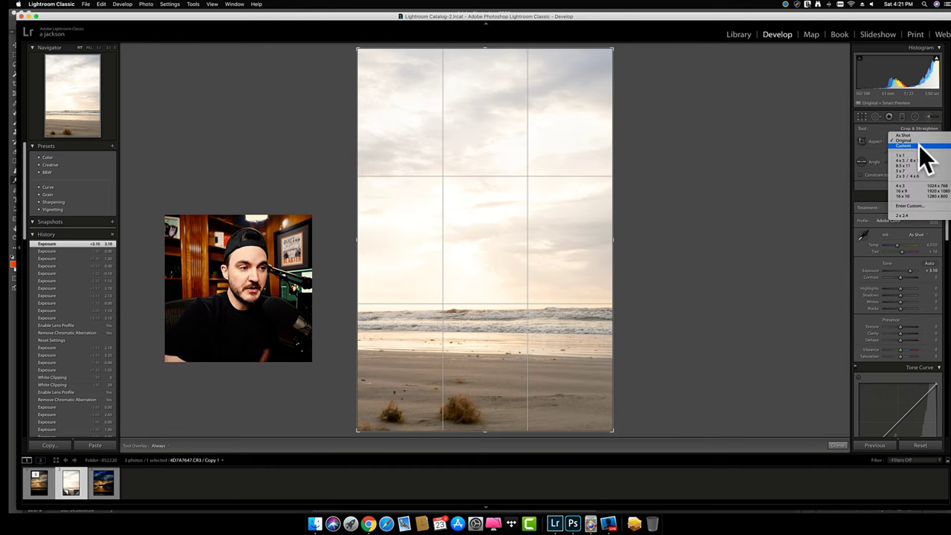
{"action": "left_click", "coordinate": [895, 161]}
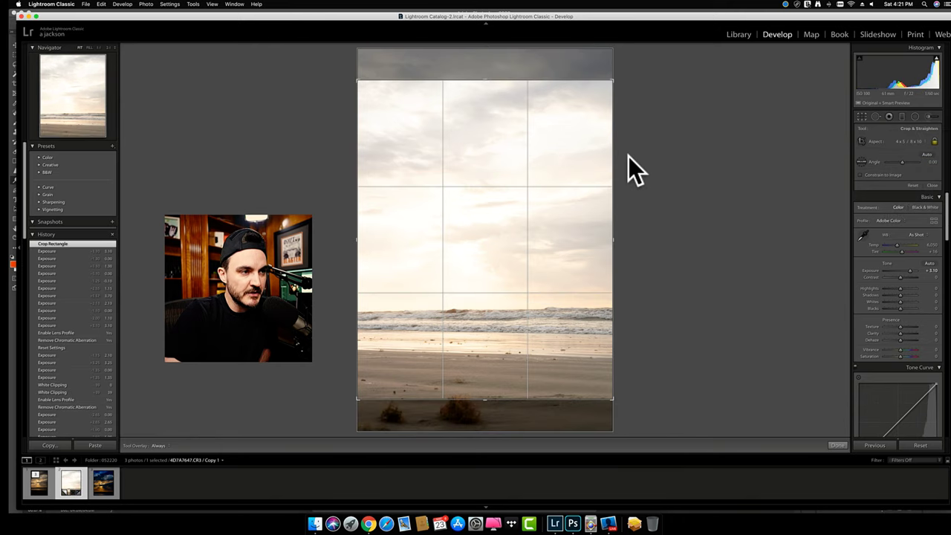
{"action": "left_click_drag", "start_coordinate": [661, 192], "coordinate": [661, 195]}
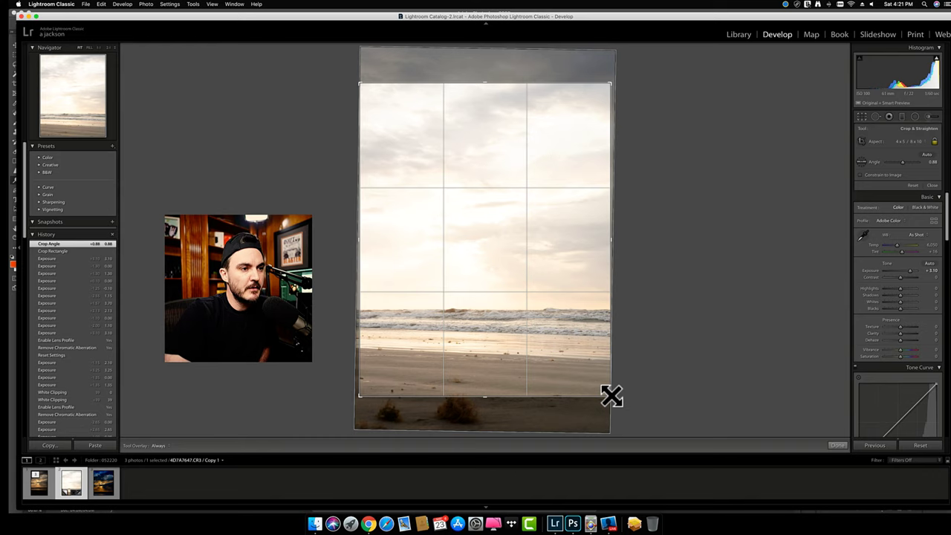
{"action": "left_click_drag", "start_coordinate": [610, 396], "coordinate": [599, 382]}
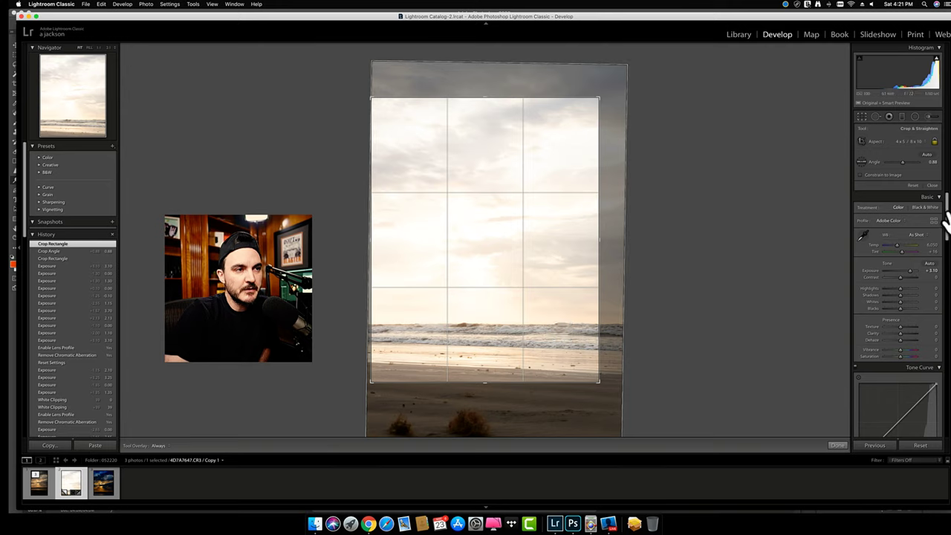
- Lower exposure to +2.00 and refine the crop's corners, position and tilt around the sunburst
{"action": "left_click_drag", "start_coordinate": [911, 272], "coordinate": [909, 269]}
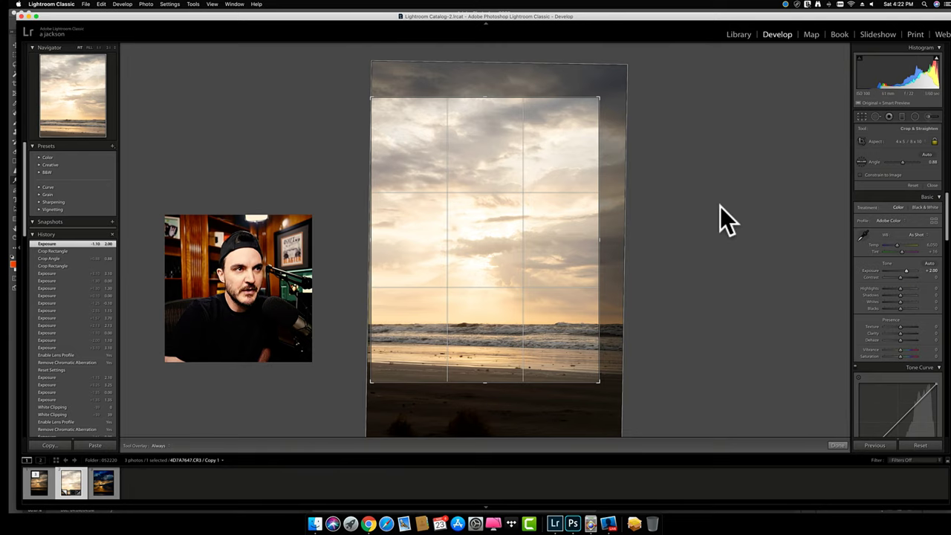
{"action": "left_click_drag", "start_coordinate": [599, 97], "coordinate": [571, 128]}
{"action": "mouse_move", "coordinate": [510, 197]}
{"action": "left_mouse_down"}
{"action": "mouse_move", "coordinate": [465, 187]}
{"action": "mouse_move", "coordinate": [499, 185]}
{"action": "left_mouse_up"}
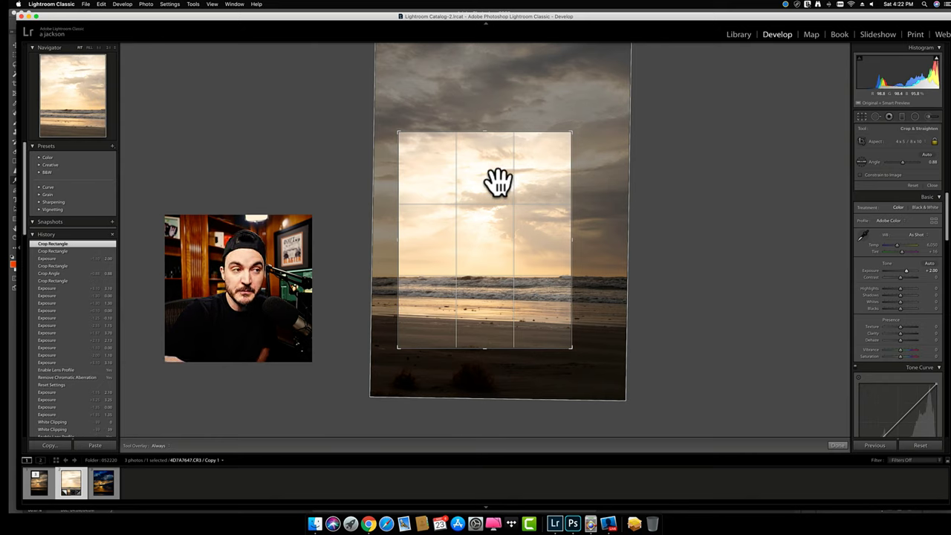
{"action": "left_click_drag", "start_coordinate": [612, 260], "coordinate": [608, 261]}
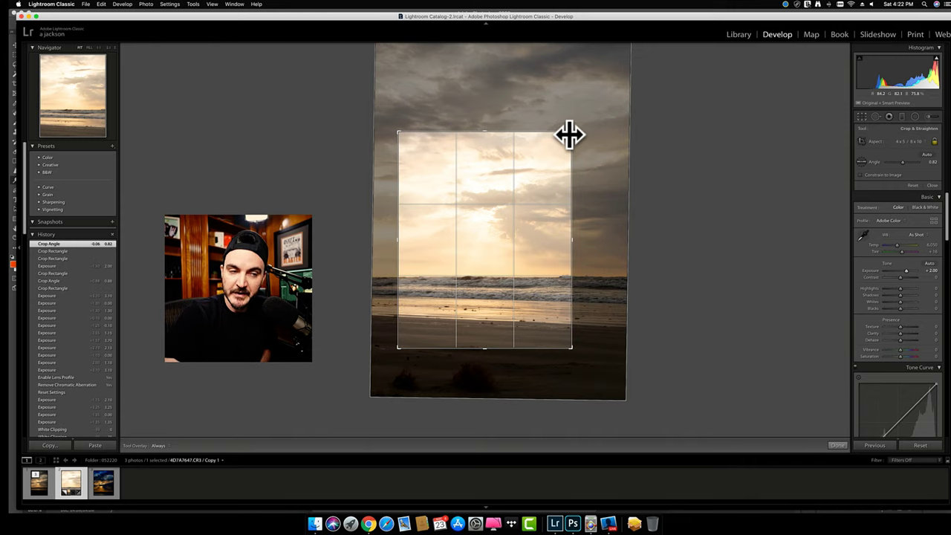
{"action": "mouse_move", "coordinate": [569, 132]}
{"action": "left_mouse_down"}
{"action": "mouse_move", "coordinate": [575, 141]}
{"action": "mouse_move", "coordinate": [582, 129]}
{"action": "left_mouse_up"}
{"action": "left_click_drag", "start_coordinate": [593, 249], "coordinate": [590, 245]}
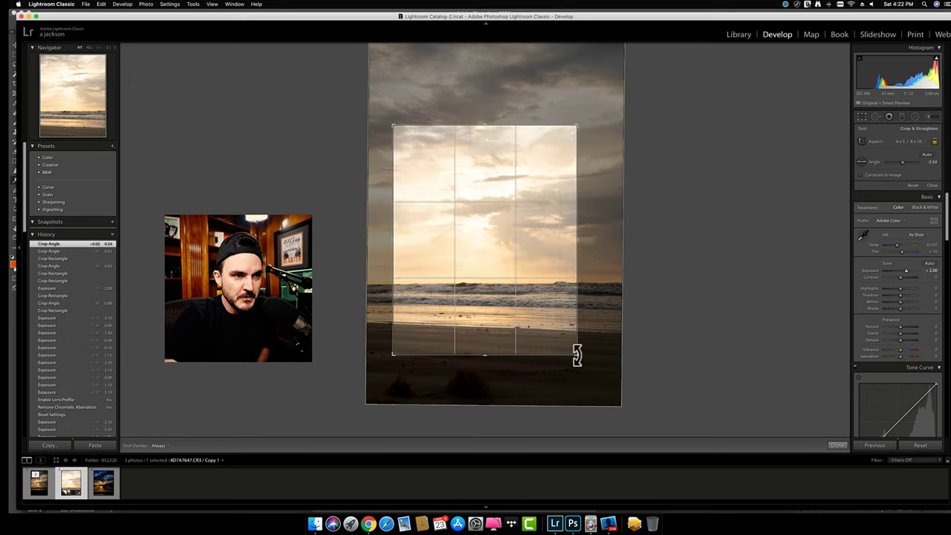
{"action": "left_click_drag", "start_coordinate": [573, 355], "coordinate": [558, 331]}
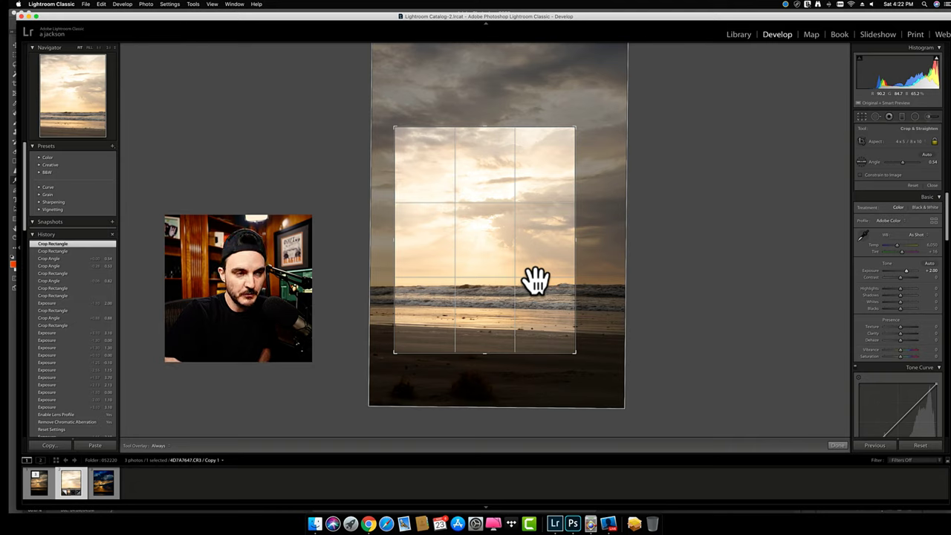
- Apply the crop, reset exposure to 0.00, and switch to the blue-sky sunset photo
{"action": "left_click", "coordinate": [838, 445]}
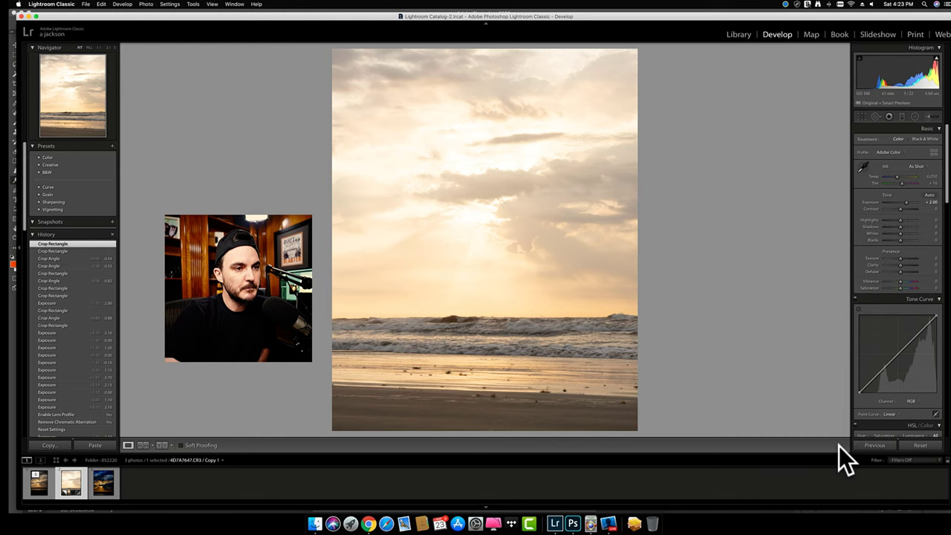
{"action": "left_click", "coordinate": [906, 202]}
{"action": "left_click_drag", "start_coordinate": [906, 202], "coordinate": [903, 202]}
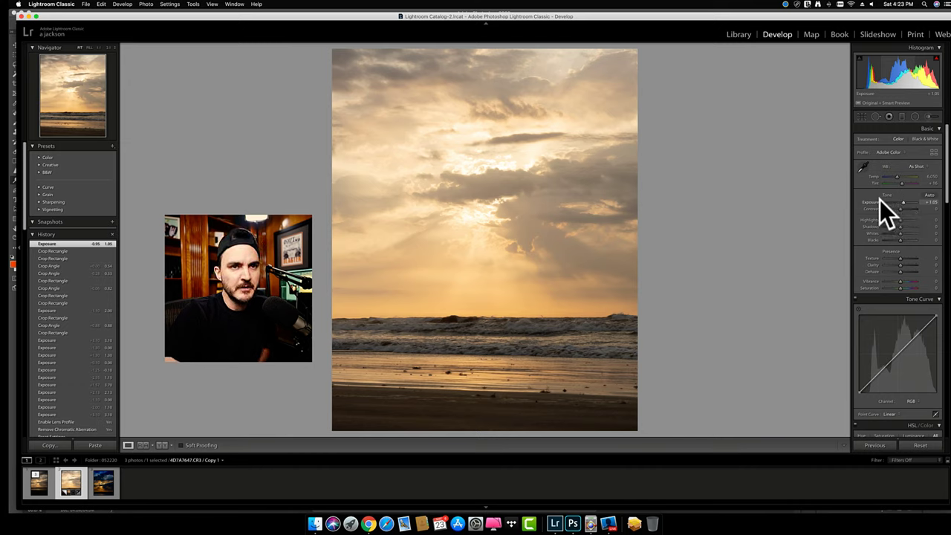
{"action": "double_click", "coordinate": [874, 202]}
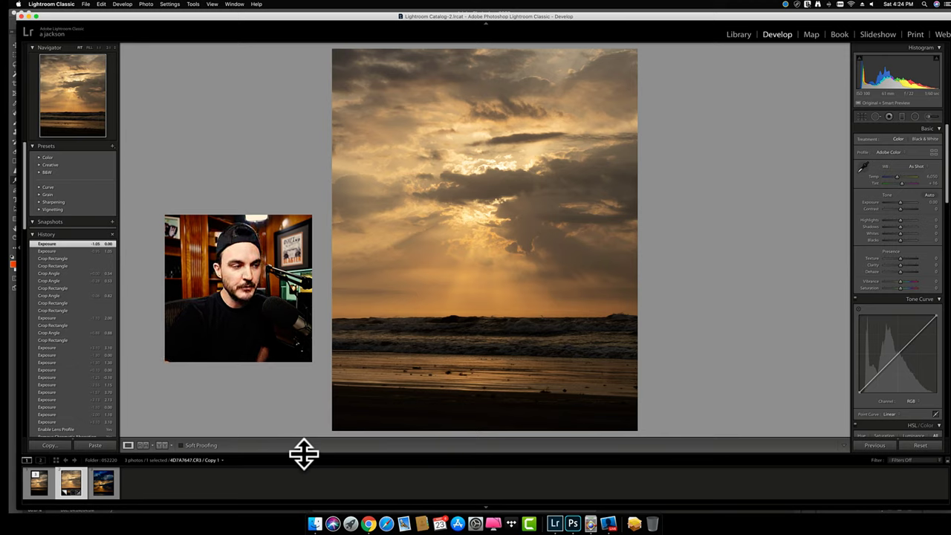
{"action": "left_click", "coordinate": [110, 485]}
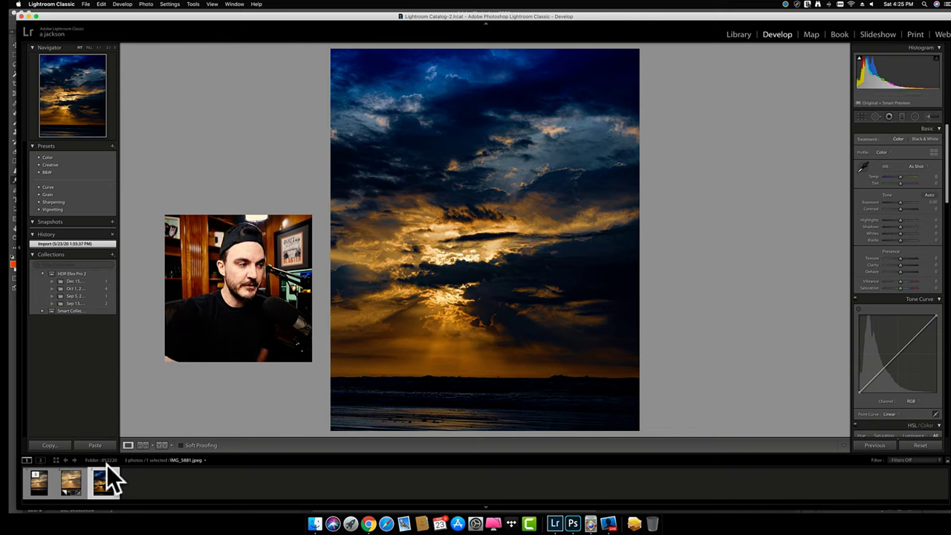
- Select the cropped beach photo copy and compare it side by side against a reference
{"action": "left_click", "coordinate": [74, 481]}
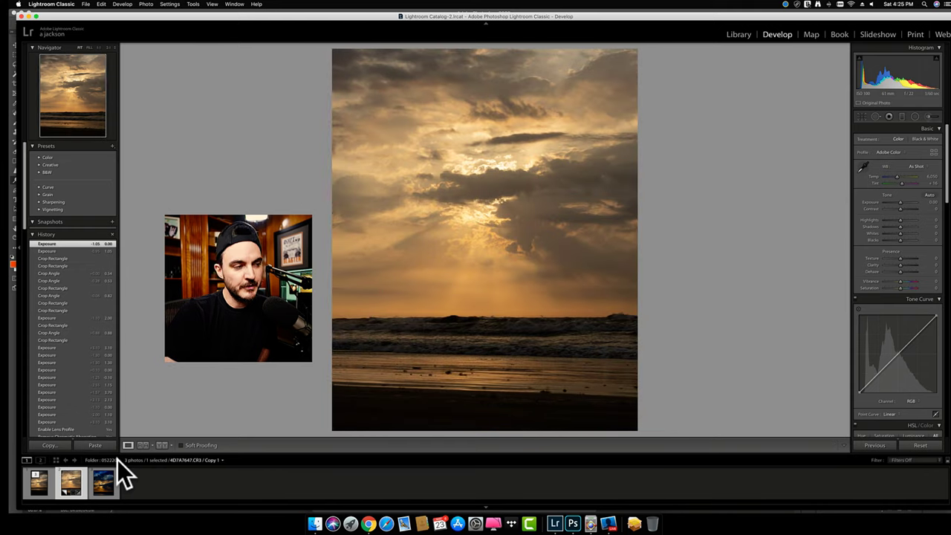
{"action": "left_click", "coordinate": [142, 446]}
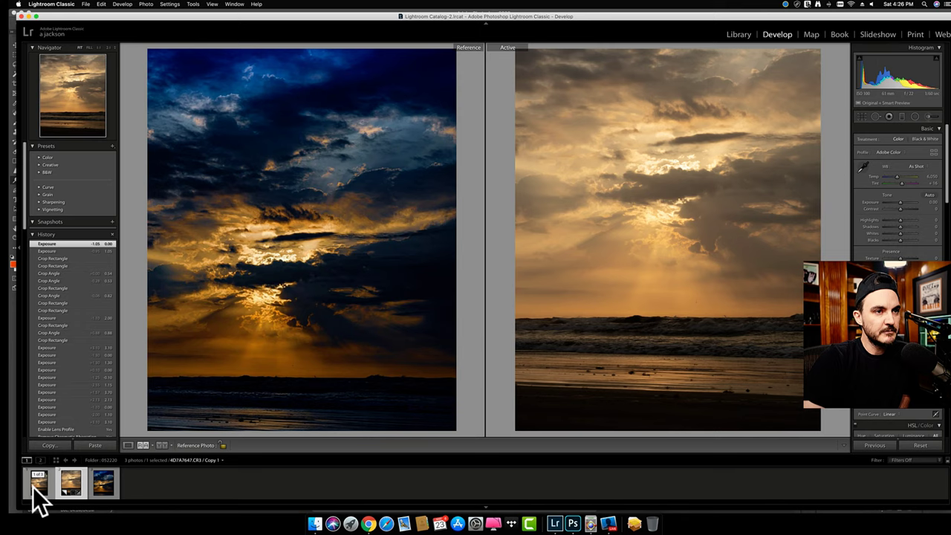
- Make the original uncropped beach photo active and show it alone in Loupe view
{"action": "left_click", "coordinate": [32, 487]}
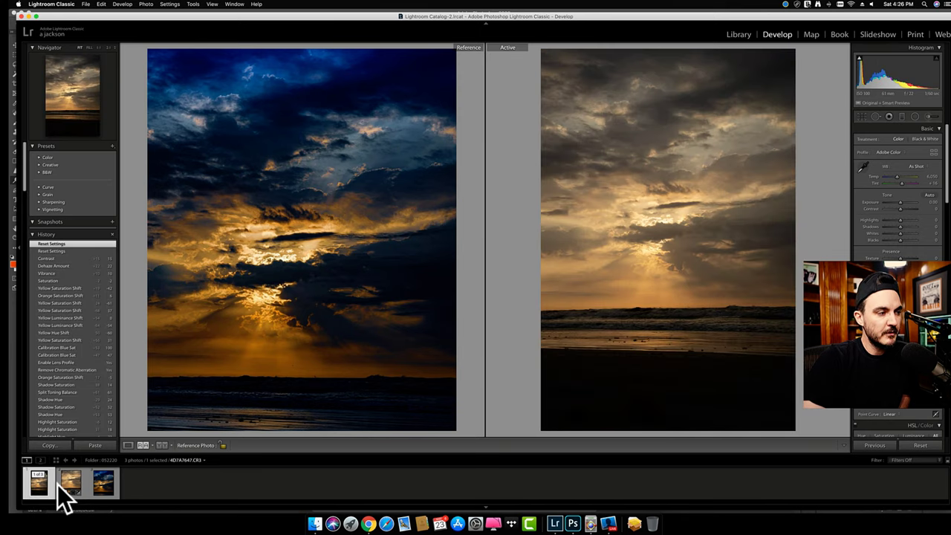
{"action": "left_click", "coordinate": [128, 446]}
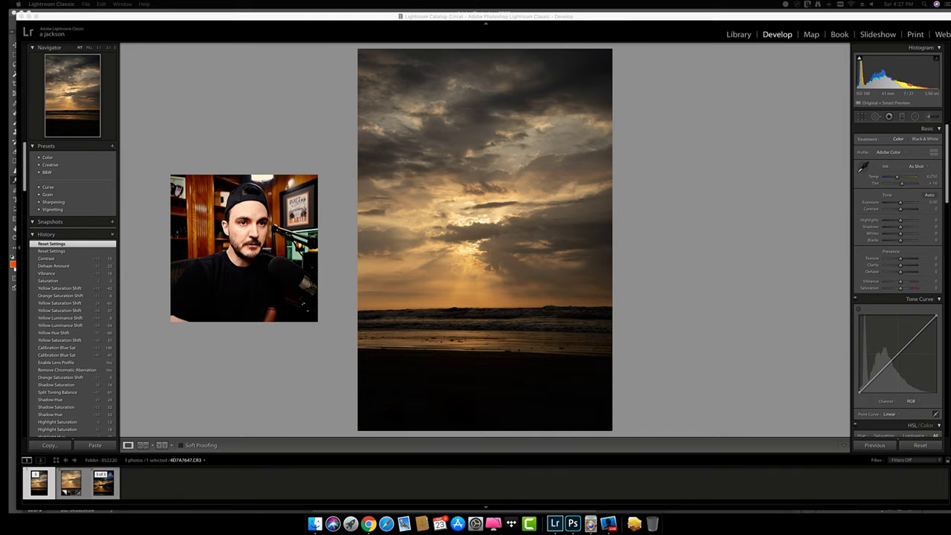
- Adjust the Basic tone sliders, raising Exposure to +1.05 to brighten the sunset sky and sand
{"action": "left_click_drag", "start_coordinate": [900, 220], "coordinate": [921, 245]}
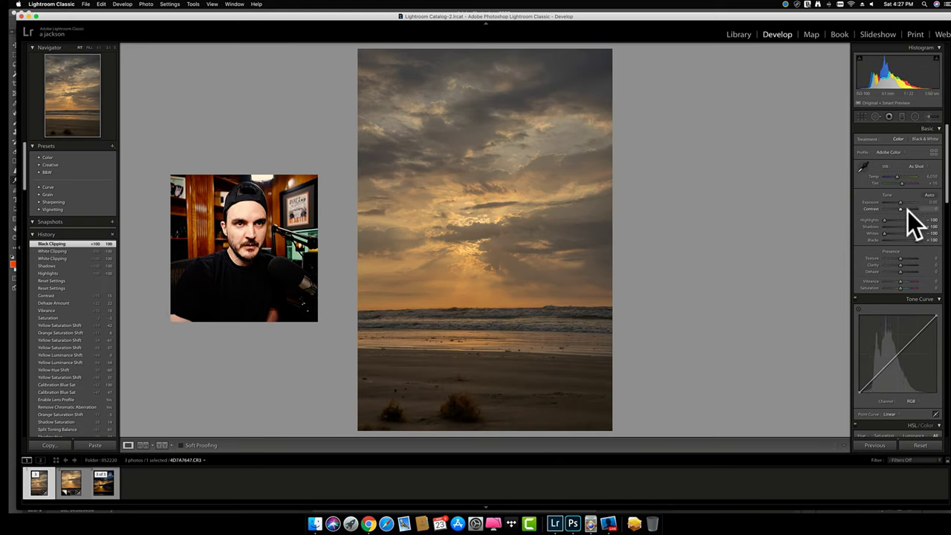
{"action": "left_click_drag", "start_coordinate": [904, 204], "coordinate": [904, 205]}
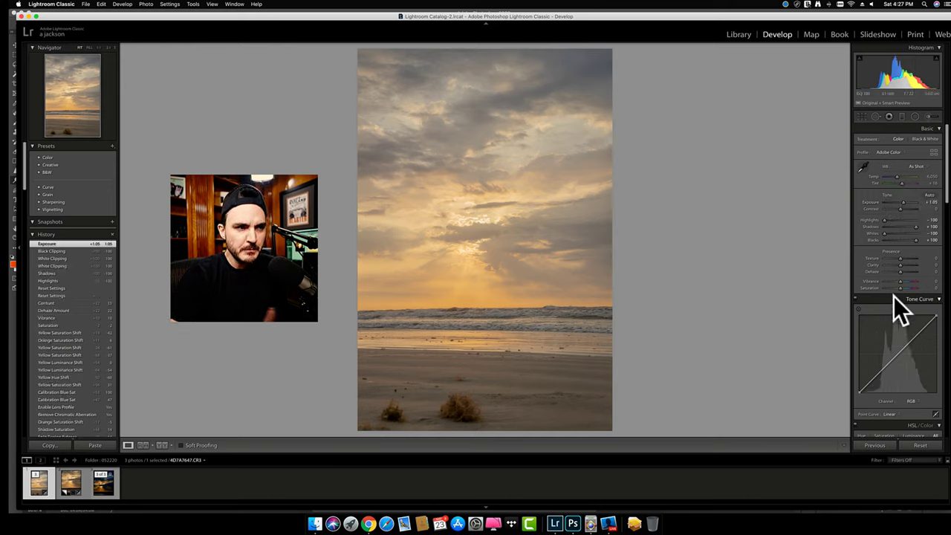
{"action": "scroll", "coordinate": [894, 296], "scroll_direction": "down", "scroll_amount": 6}
{"action": "scroll", "coordinate": [894, 296], "scroll_direction": "down", "scroll_amount": 5}
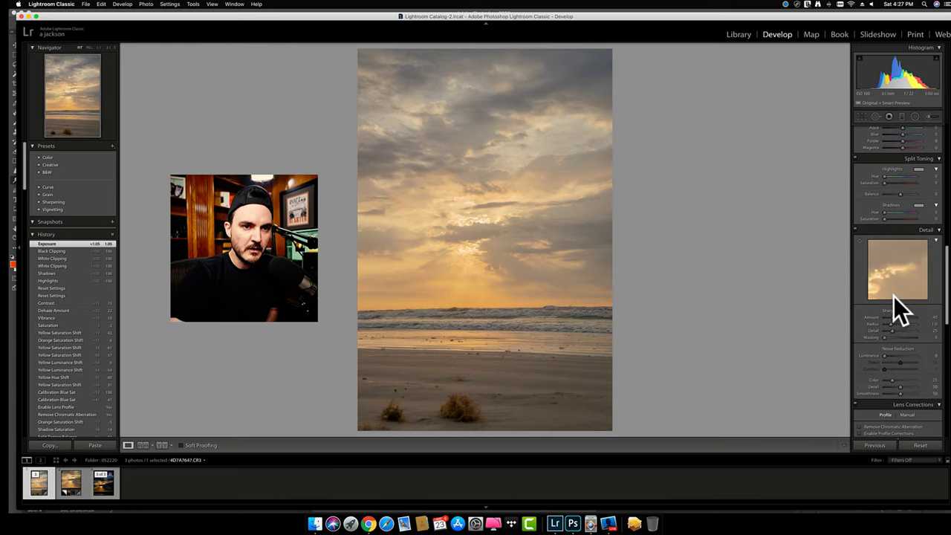
{"action": "scroll", "coordinate": [894, 297], "scroll_direction": "down", "scroll_amount": 2}
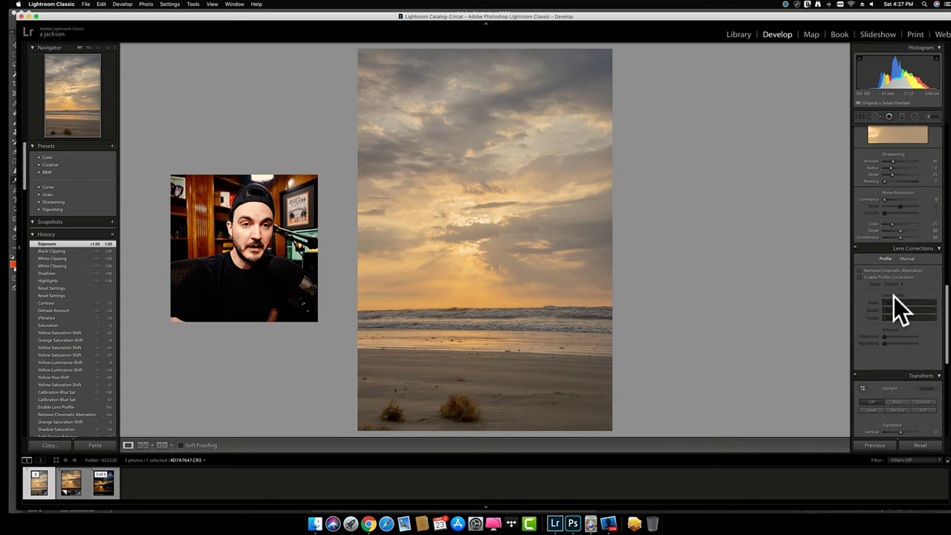
- Remove chromatic aberration, apply the Canon lens profile, and raise Distortion to 124
{"action": "left_click", "coordinate": [860, 271]}
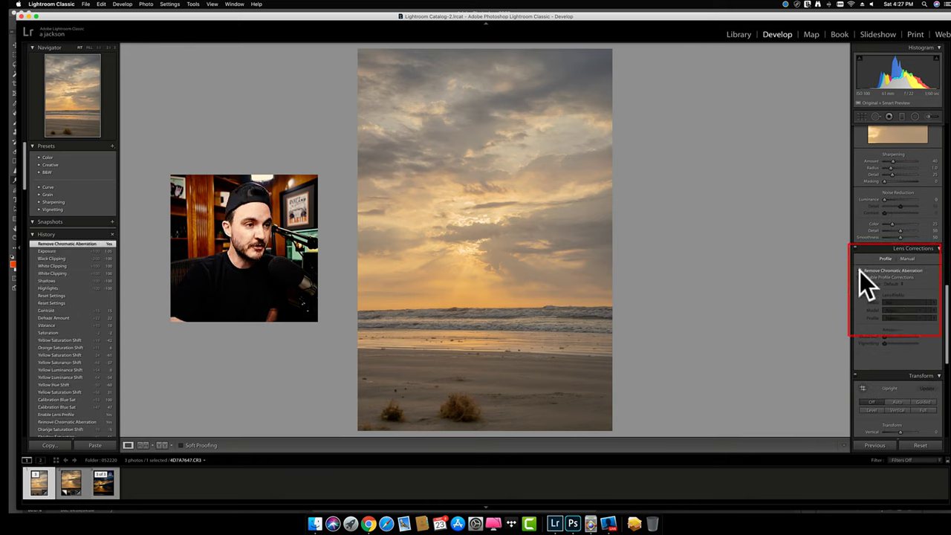
{"action": "left_click", "coordinate": [860, 276]}
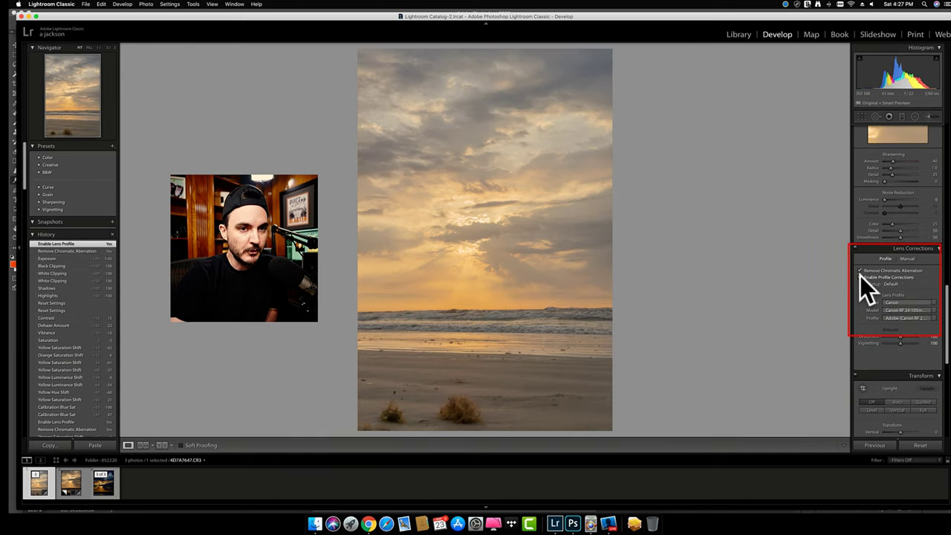
{"action": "left_click", "coordinate": [901, 336]}
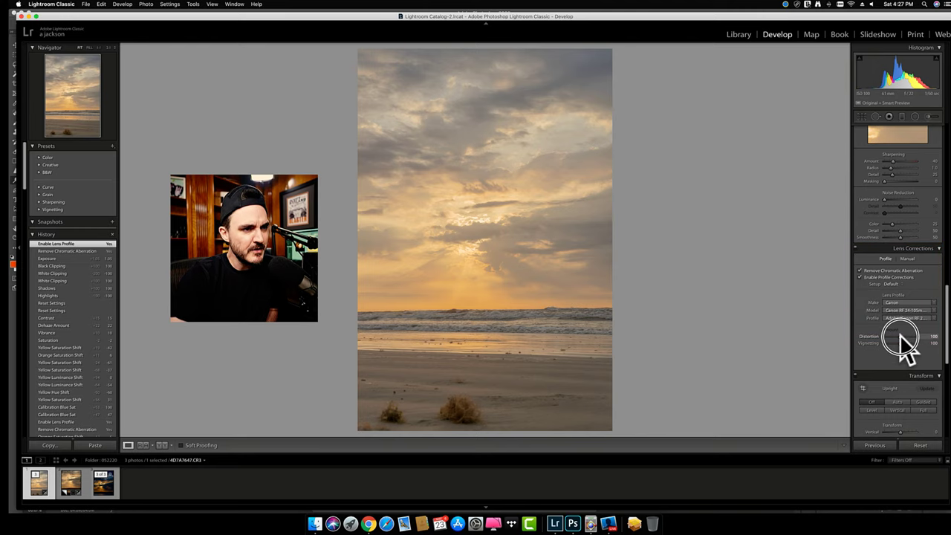
{"action": "left_click_drag", "start_coordinate": [901, 336], "coordinate": [903, 337]}
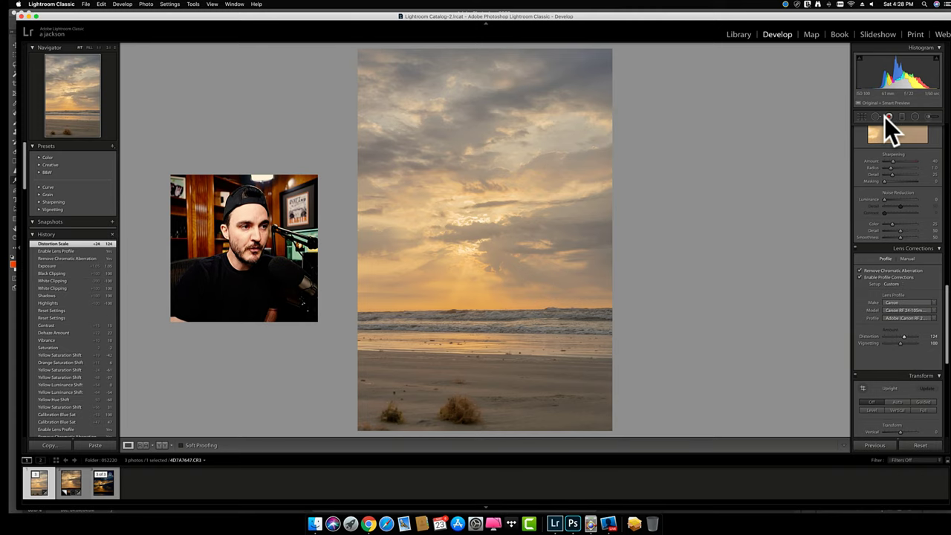
- Set the crop aspect to 4 x 5 / 8 x 10 and rotate slightly to level the horizon
{"action": "left_click", "coordinate": [864, 116]}
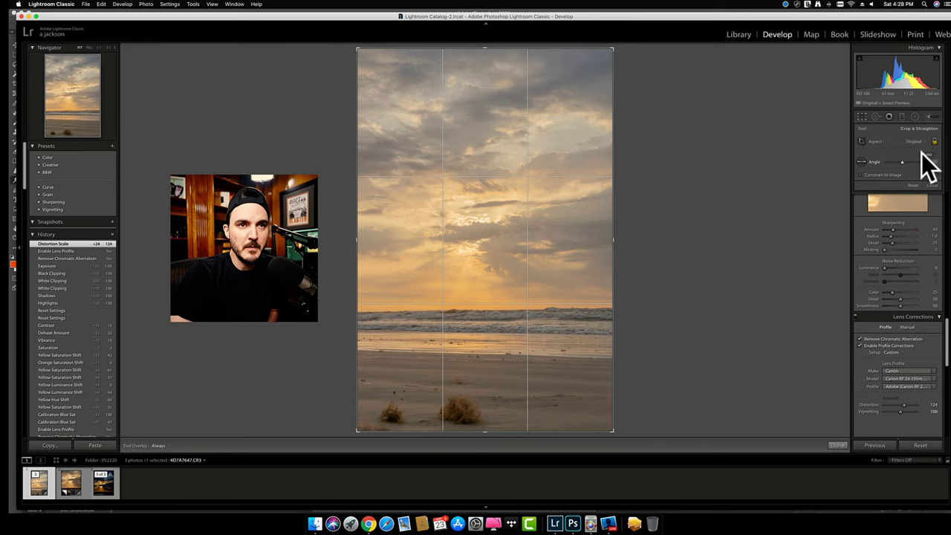
{"action": "left_click", "coordinate": [917, 143]}
{"action": "left_click", "coordinate": [915, 160]}
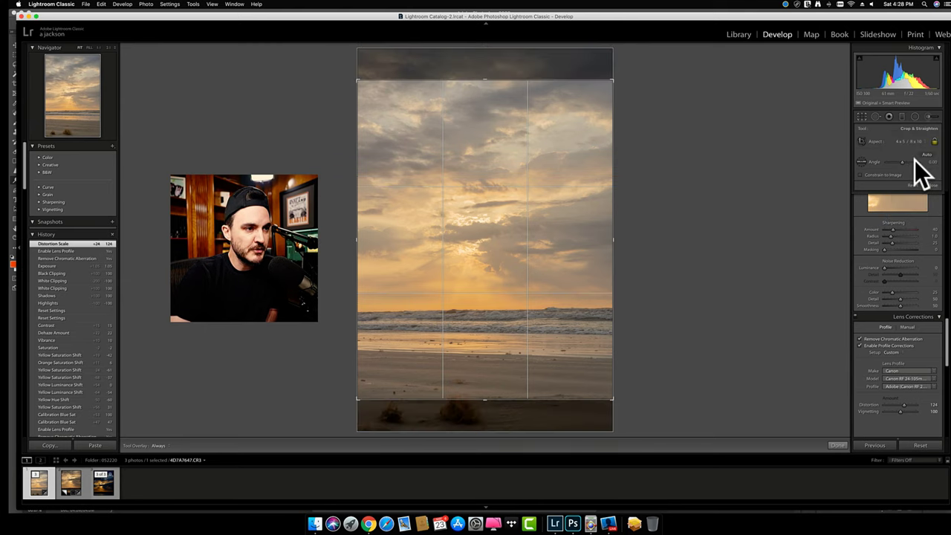
{"action": "left_click", "coordinate": [646, 238]}
{"action": "left_click_drag", "start_coordinate": [646, 238], "coordinate": [641, 233]}
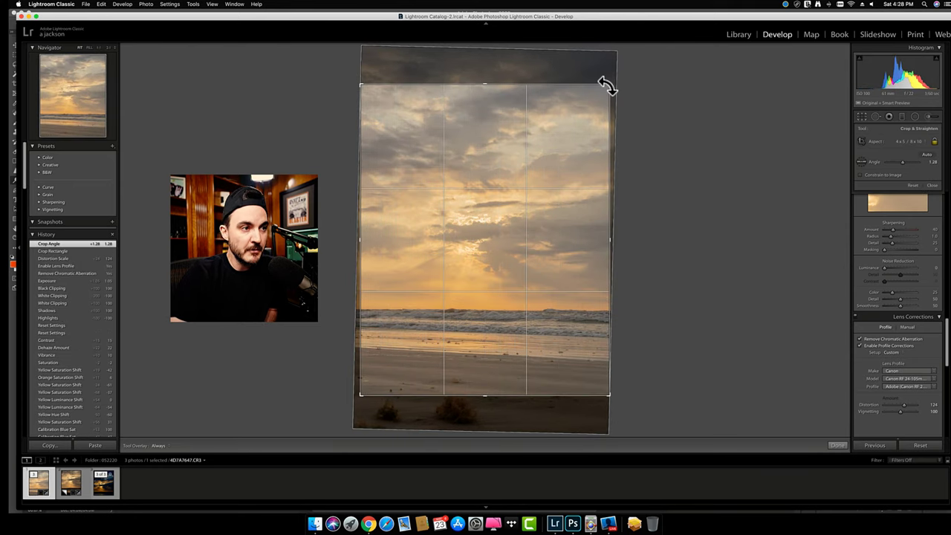
- Resize and reposition the crop around the sunburst and horizon, ending at 0.00 rotation
{"action": "left_click_drag", "start_coordinate": [609, 81], "coordinate": [562, 126]}
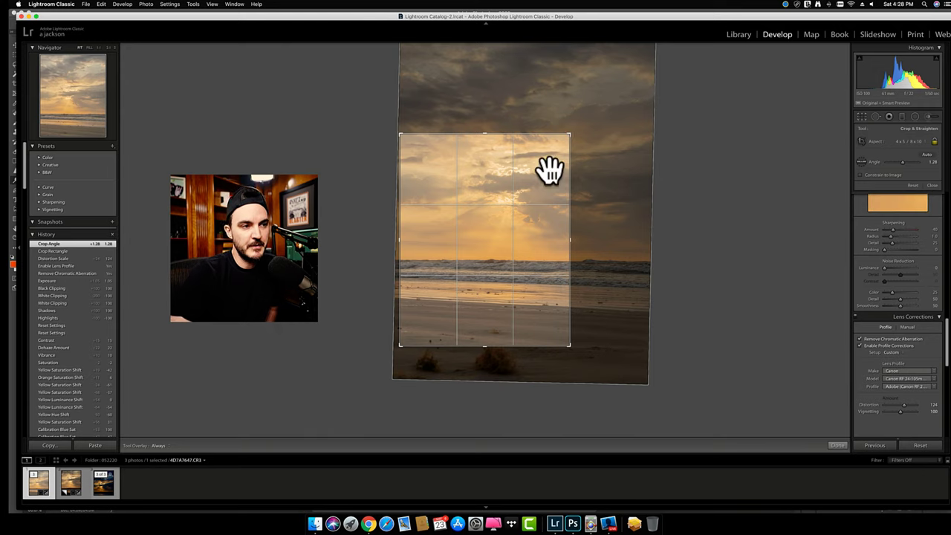
{"action": "left_click_drag", "start_coordinate": [547, 168], "coordinate": [485, 236]}
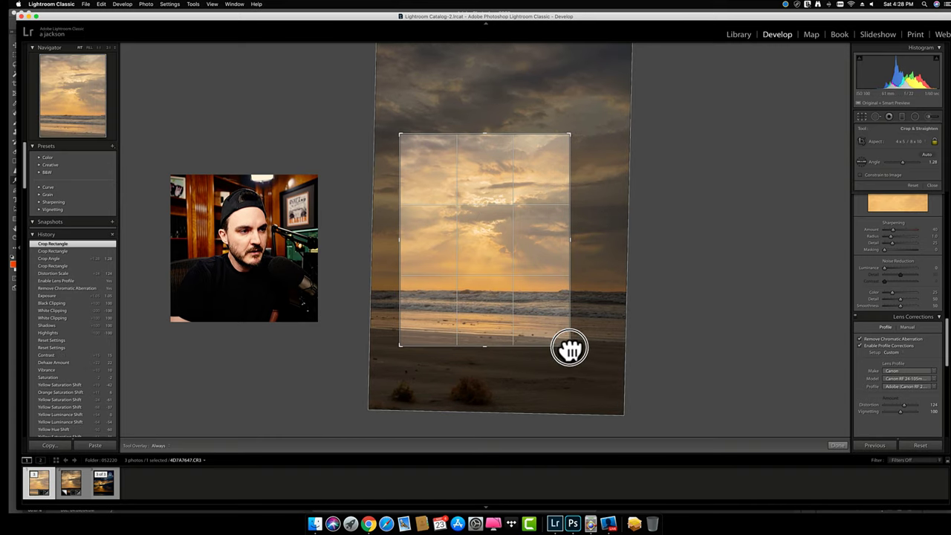
{"action": "left_click_drag", "start_coordinate": [569, 346], "coordinate": [608, 334]}
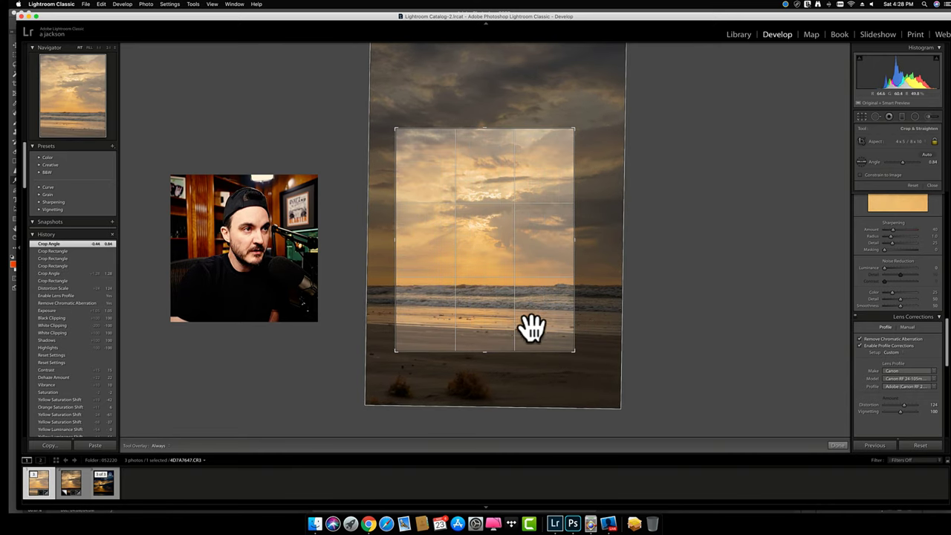
{"action": "left_click_drag", "start_coordinate": [529, 325], "coordinate": [530, 329]}
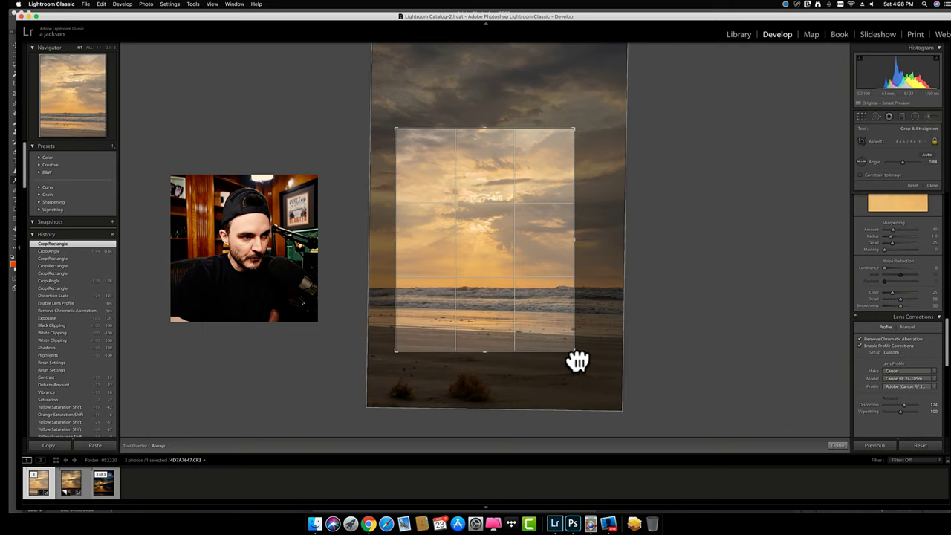
{"action": "left_click_drag", "start_coordinate": [576, 351], "coordinate": [552, 340]}
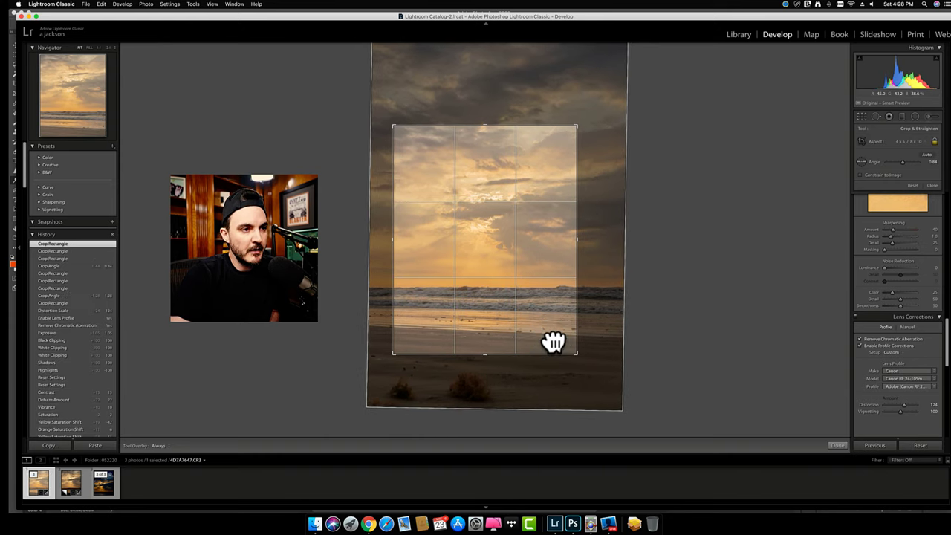
{"action": "left_click_drag", "start_coordinate": [713, 379], "coordinate": [708, 372]}
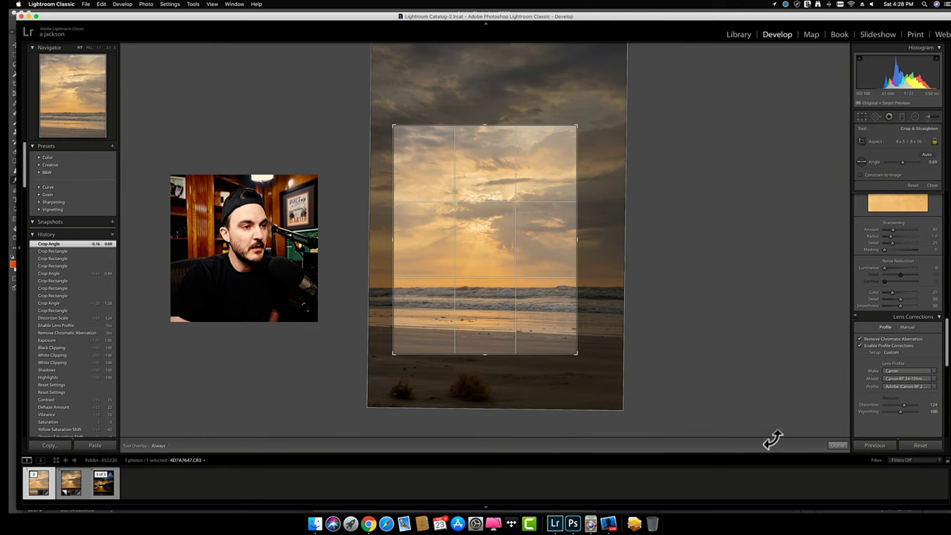
{"action": "left_click", "coordinate": [837, 445]}
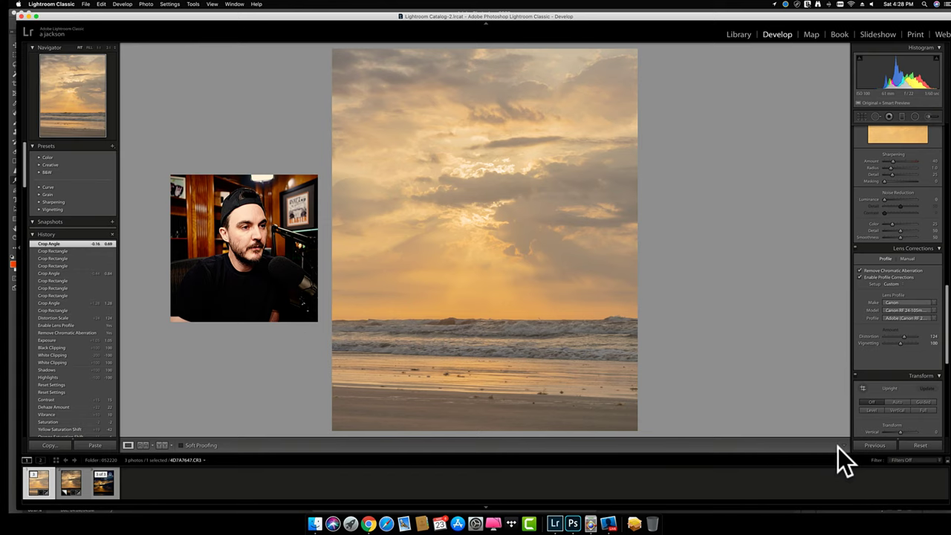
{"action": "left_click", "coordinate": [864, 116]}
{"action": "left_click_drag", "start_coordinate": [485, 239], "coordinate": [486, 239]}
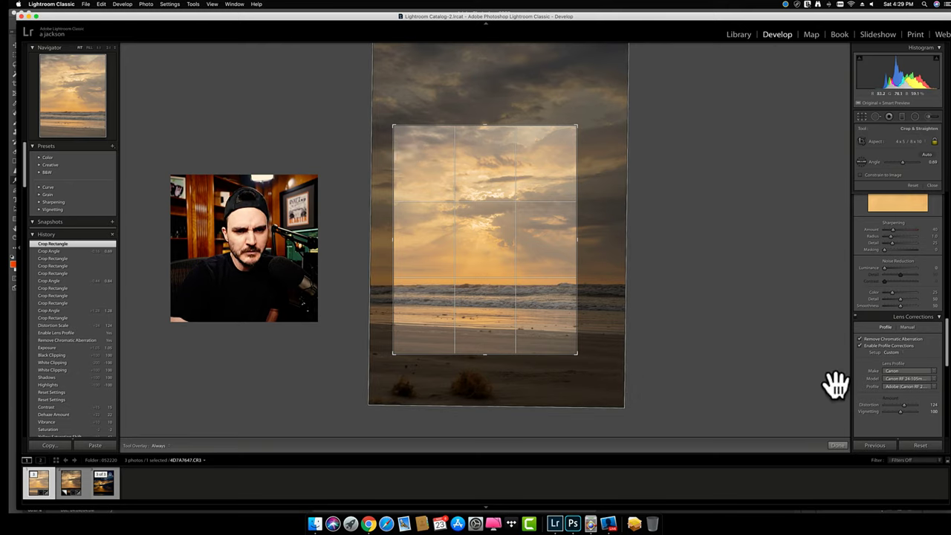
- Commit the crop and sharpen with Amount 78, Radius 0.8, Detail 79 and Masking 70
{"action": "left_click", "coordinate": [837, 439]}
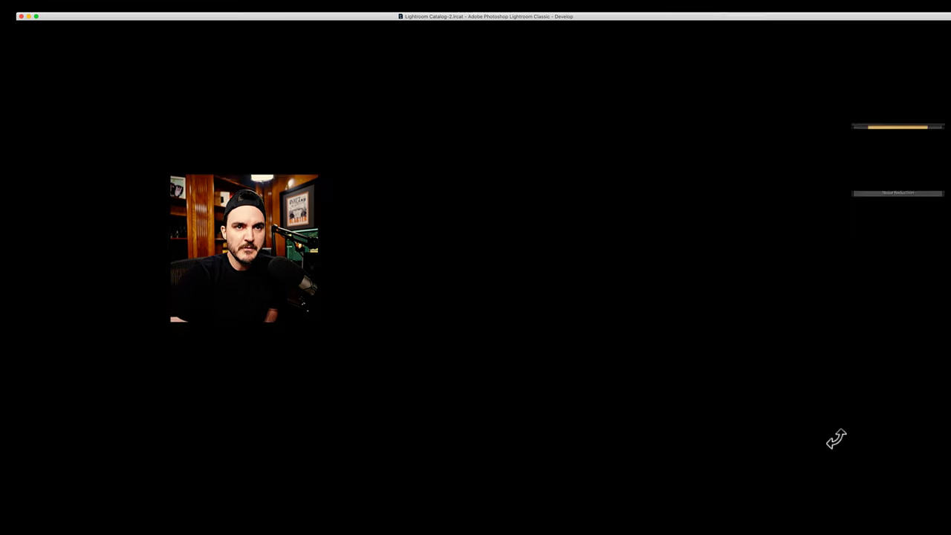
{"action": "scroll", "coordinate": [904, 286], "scroll_direction": "up", "scroll_amount": 10}
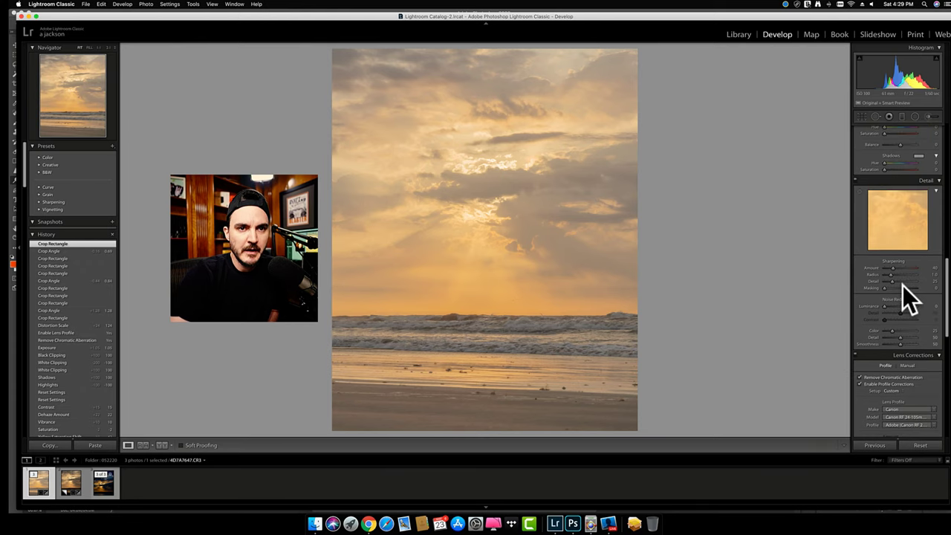
{"action": "scroll", "coordinate": [903, 285], "scroll_direction": "down", "scroll_amount": 5}
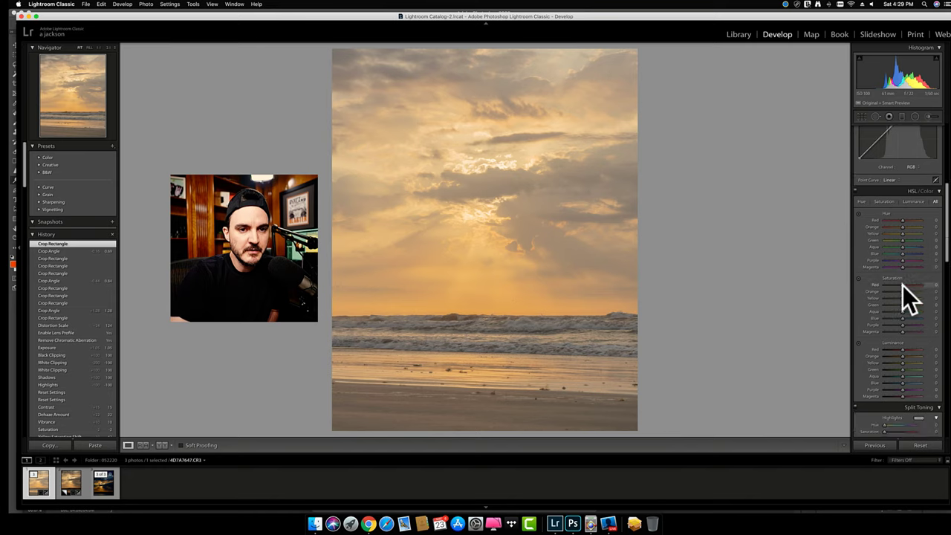
{"action": "scroll", "coordinate": [903, 285], "scroll_direction": "down", "scroll_amount": 3}
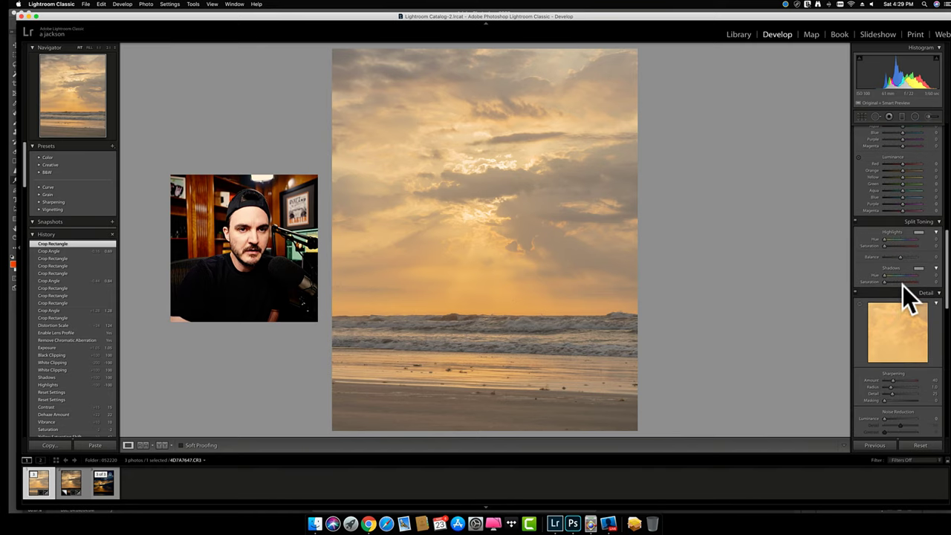
{"action": "left_click", "coordinate": [901, 378]}
{"action": "left_click_drag", "start_coordinate": [901, 379], "coordinate": [910, 402]}
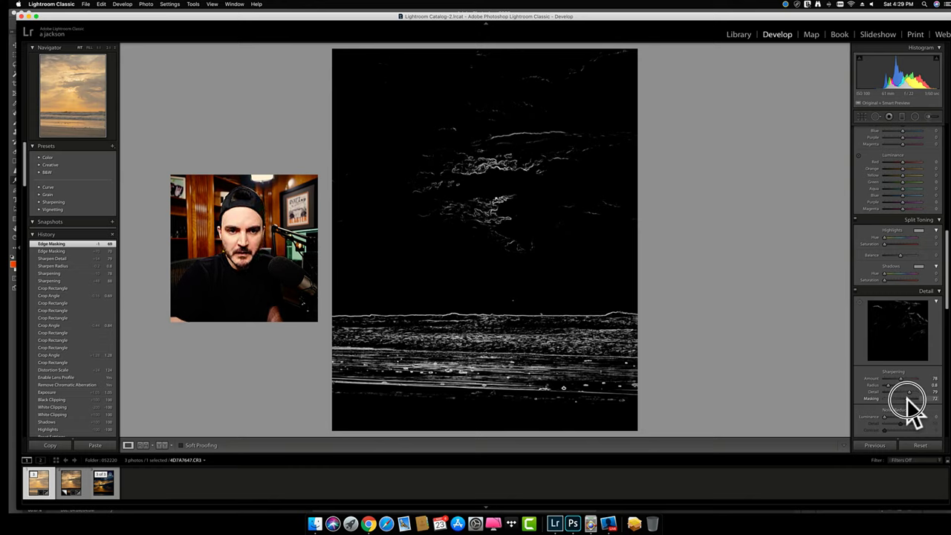
{"action": "left_click_drag", "start_coordinate": [911, 402], "coordinate": [906, 399]}
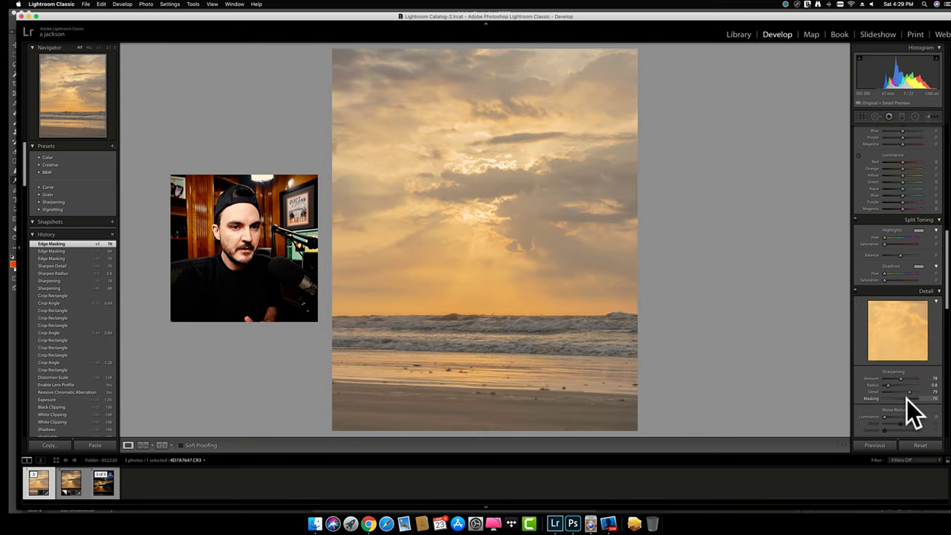
- Set Dehaze to +100 to deepen the blue clouds and orange sunburst
{"action": "scroll", "coordinate": [907, 399], "scroll_direction": "down", "scroll_amount": 6}
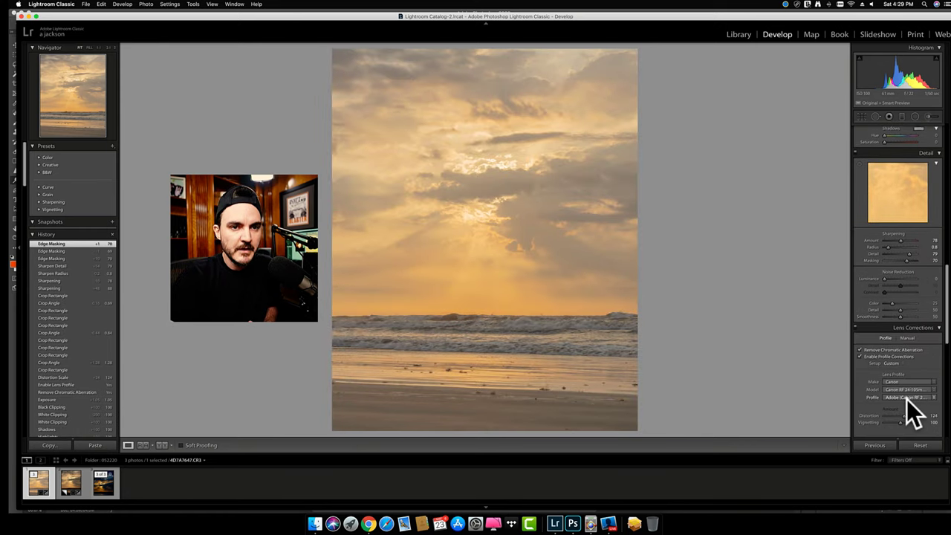
{"action": "scroll", "coordinate": [907, 399], "scroll_direction": "up", "scroll_amount": 5}
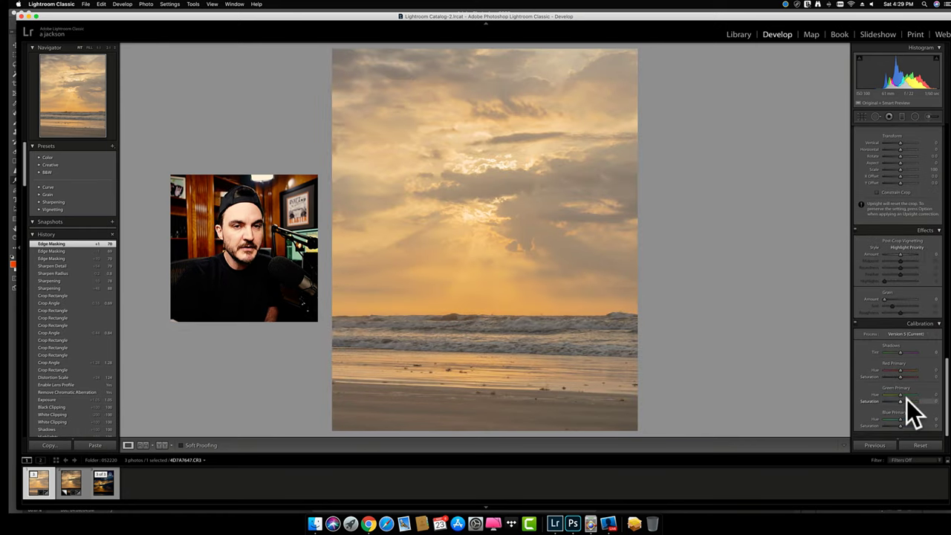
{"action": "scroll", "coordinate": [907, 399], "scroll_direction": "up", "scroll_amount": 5}
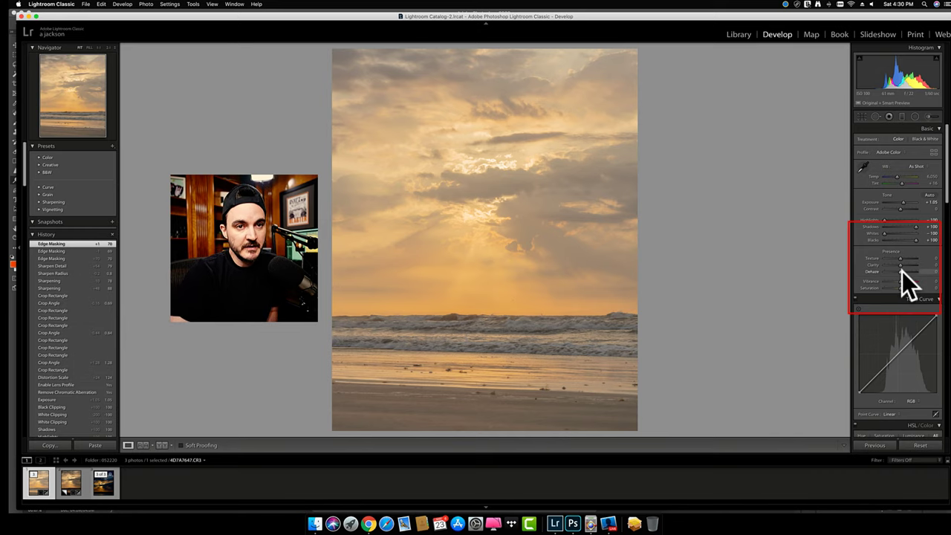
{"action": "left_click_drag", "start_coordinate": [902, 272], "coordinate": [945, 293]}
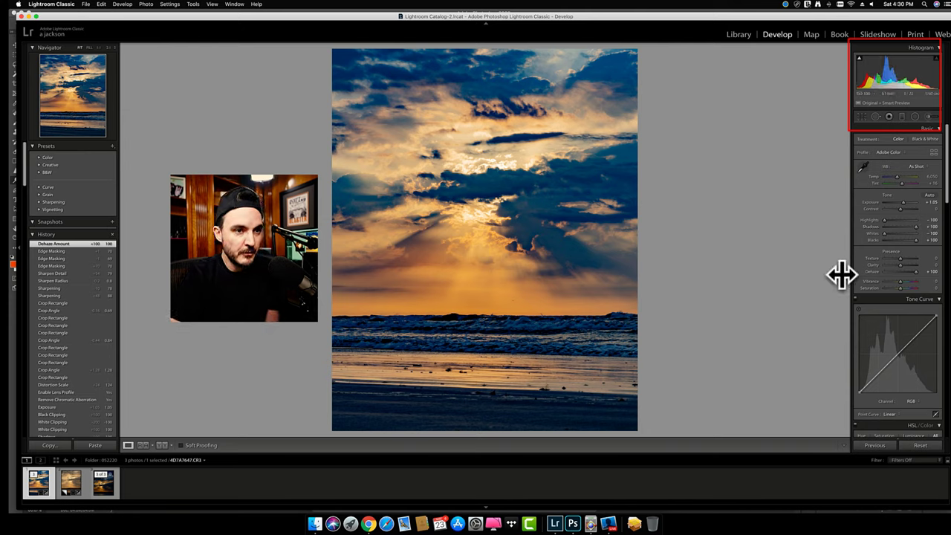
- Set Aqua saturation to -31, adjust Blue saturation, and reset Purple saturation to zero
{"action": "scroll", "coordinate": [891, 275], "scroll_direction": "down", "scroll_amount": 10}
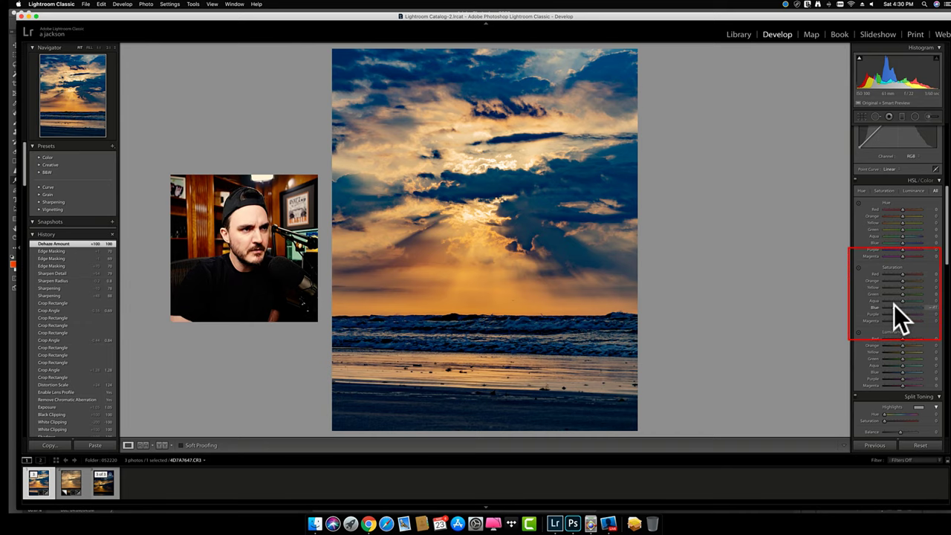
{"action": "scroll", "coordinate": [894, 305], "scroll_direction": "down", "scroll_amount": 2}
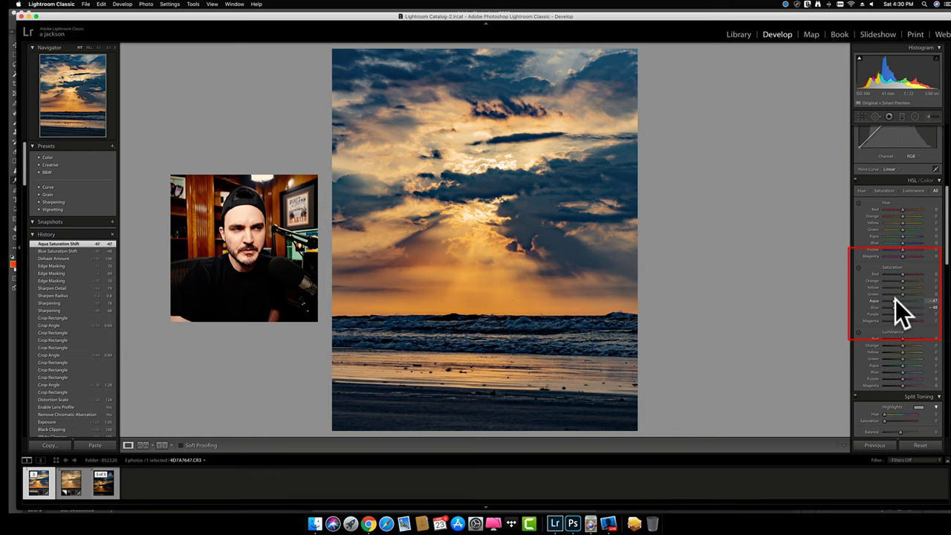
{"action": "left_click", "coordinate": [896, 299]}
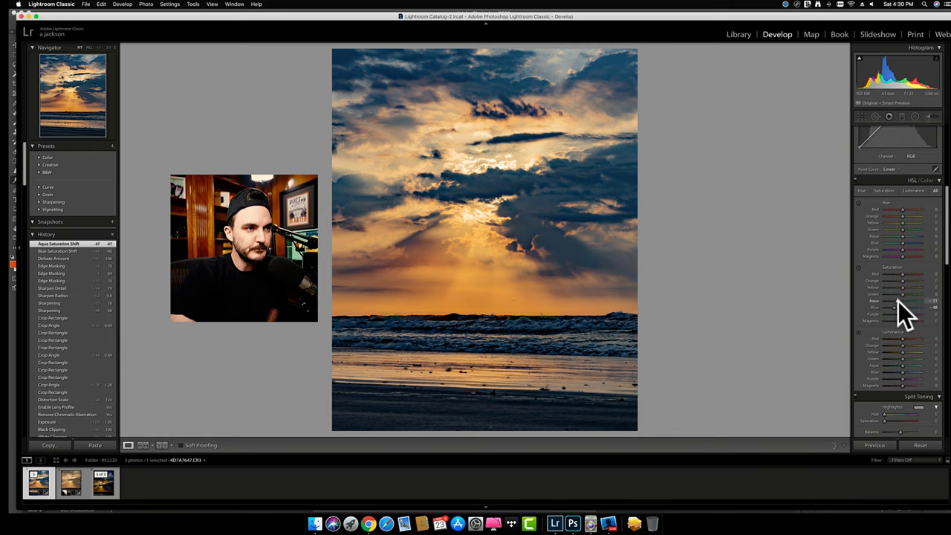
{"action": "left_click_drag", "start_coordinate": [898, 301], "coordinate": [897, 306]}
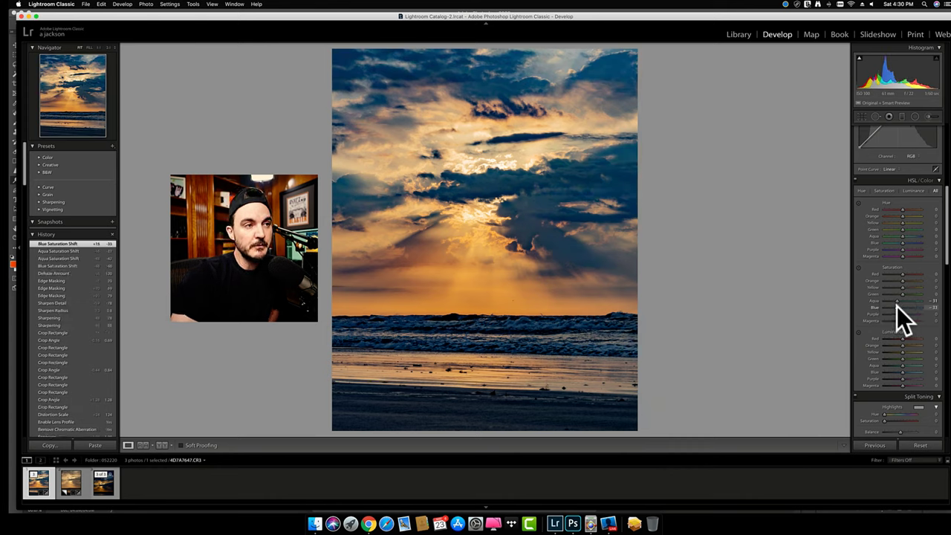
{"action": "left_click_drag", "start_coordinate": [897, 305], "coordinate": [947, 330]}
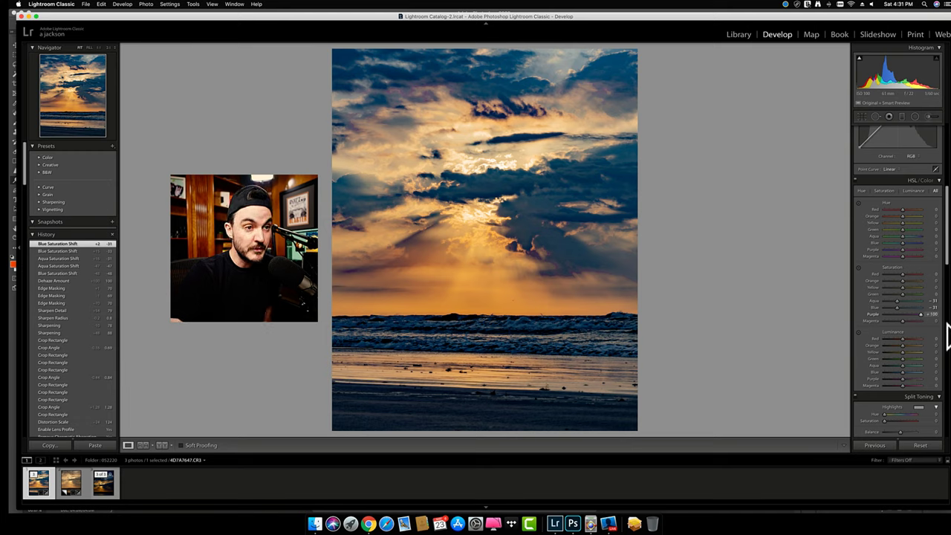
{"action": "double_click", "coordinate": [870, 312]}
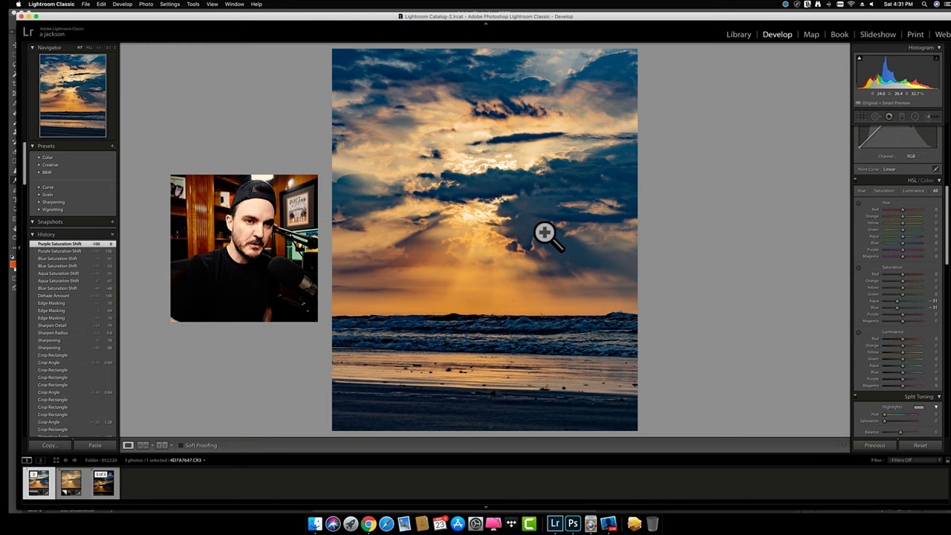
- Raise Blue luminance to +22 and Aqua luminance to +21
{"action": "left_click", "coordinate": [904, 371]}
{"action": "left_click_drag", "start_coordinate": [903, 371], "coordinate": [908, 375]}
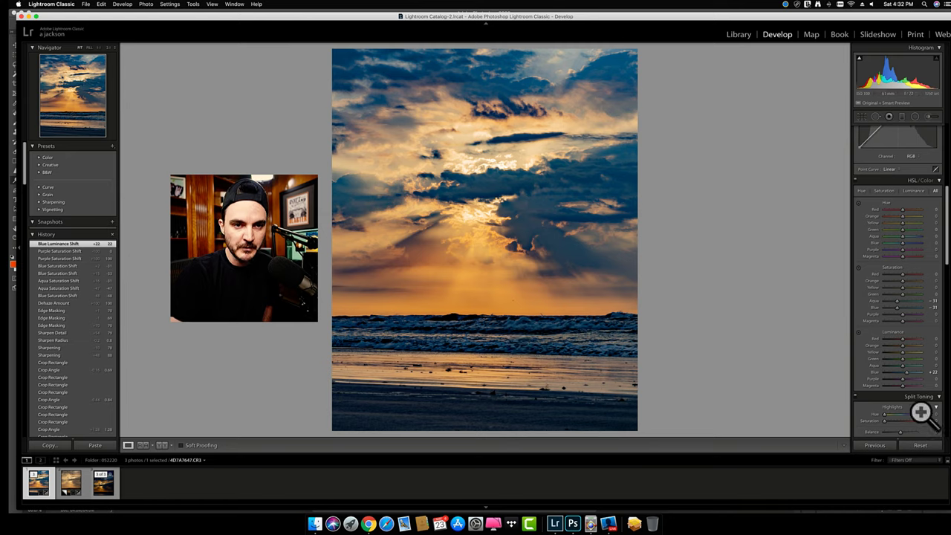
{"action": "left_click", "coordinate": [907, 365]}
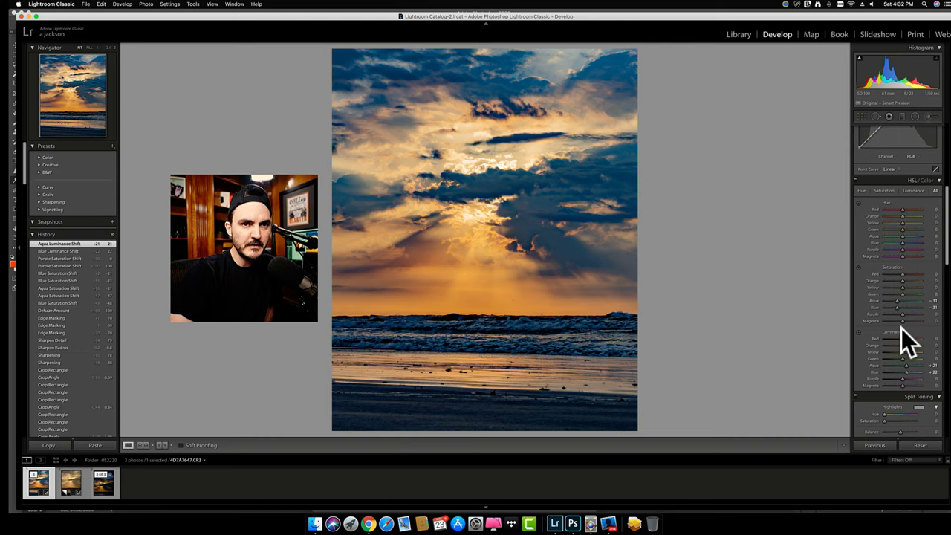
{"action": "scroll", "coordinate": [902, 328], "scroll_direction": "down", "scroll_amount": 3}
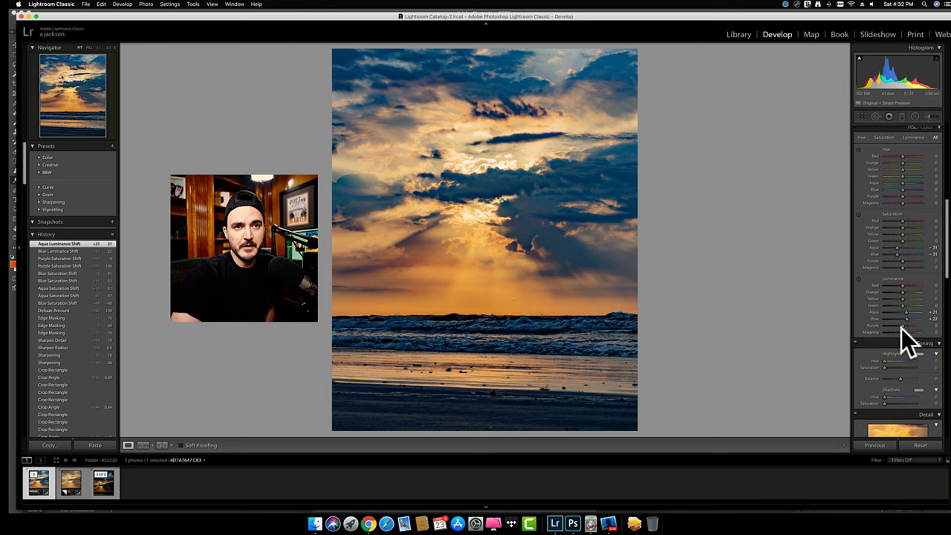
- Shift Orange hue to -15 and Yellow hue to -14, and lower their saturation
{"action": "scroll", "coordinate": [902, 327], "scroll_direction": "up", "scroll_amount": 10}
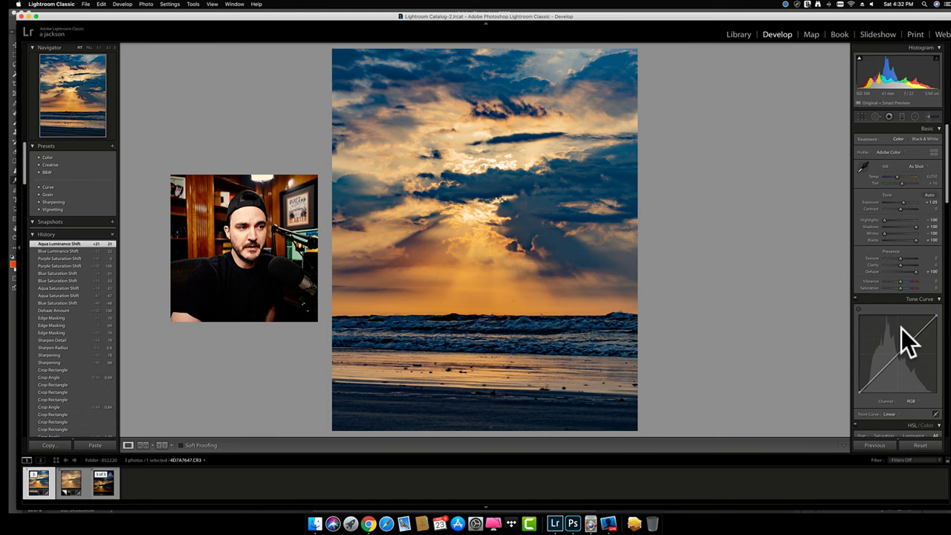
{"action": "scroll", "coordinate": [902, 329], "scroll_direction": "down", "scroll_amount": 3}
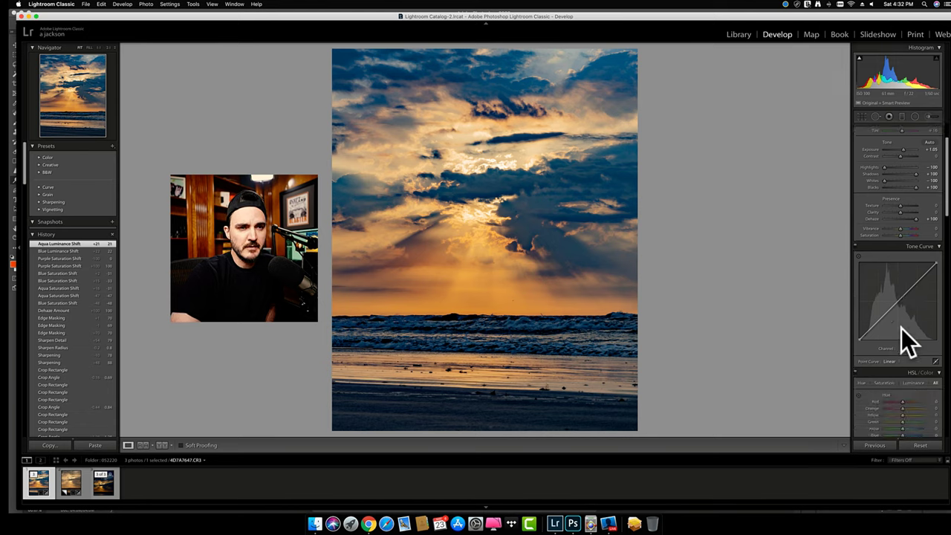
{"action": "scroll", "coordinate": [900, 329], "scroll_direction": "down", "scroll_amount": 10}
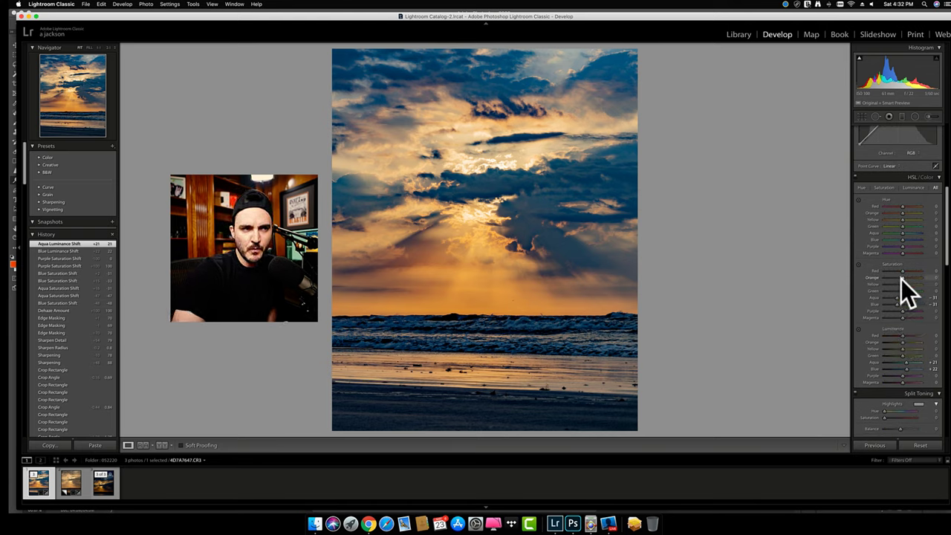
{"action": "left_click_drag", "start_coordinate": [903, 277], "coordinate": [904, 281]}
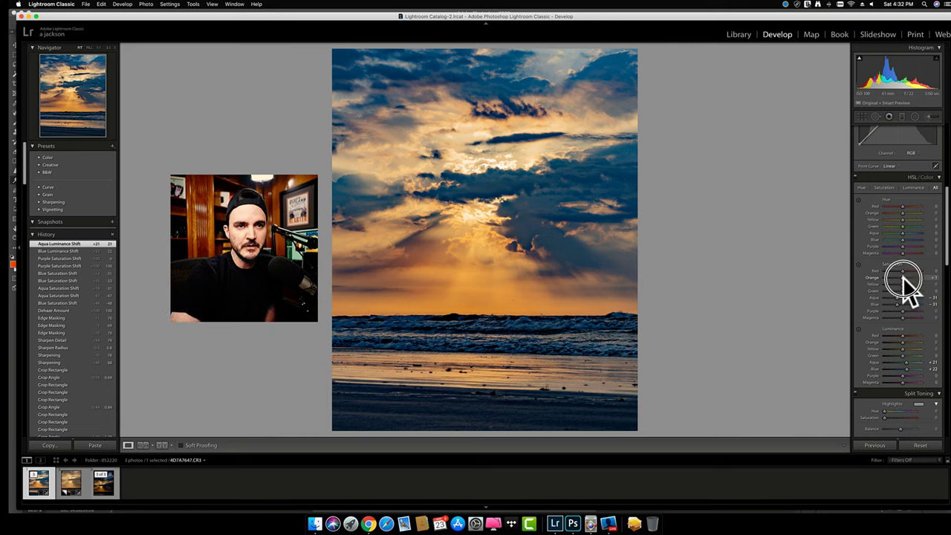
{"action": "left_click_drag", "start_coordinate": [905, 281], "coordinate": [906, 281]}
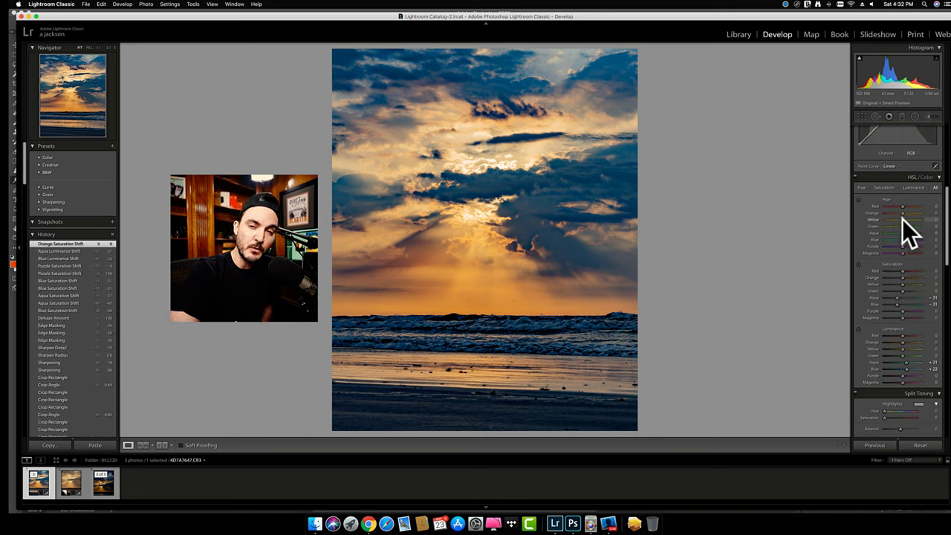
{"action": "left_click_drag", "start_coordinate": [902, 219], "coordinate": [947, 249]}
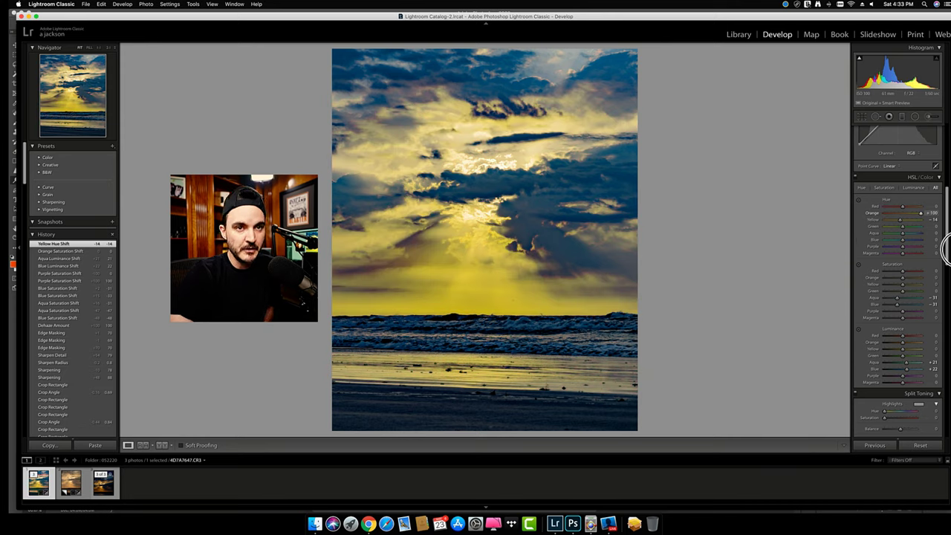
{"action": "left_click_drag", "start_coordinate": [948, 249], "coordinate": [900, 236]}
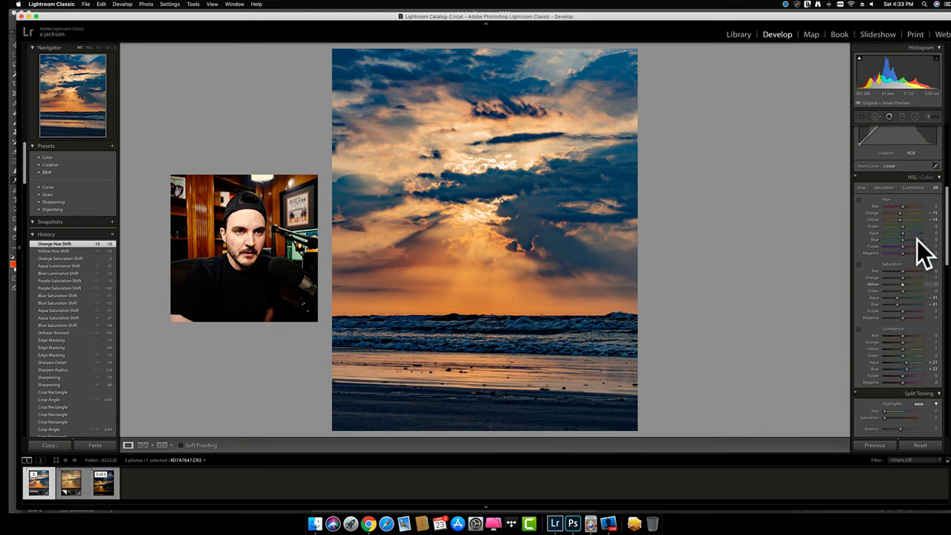
{"action": "mouse_move", "coordinate": [901, 278]}
{"action": "left_mouse_down"}
{"action": "mouse_move", "coordinate": [894, 282]}
{"action": "mouse_move", "coordinate": [911, 285]}
{"action": "mouse_move", "coordinate": [894, 284]}
{"action": "mouse_move", "coordinate": [902, 280]}
{"action": "left_mouse_up"}
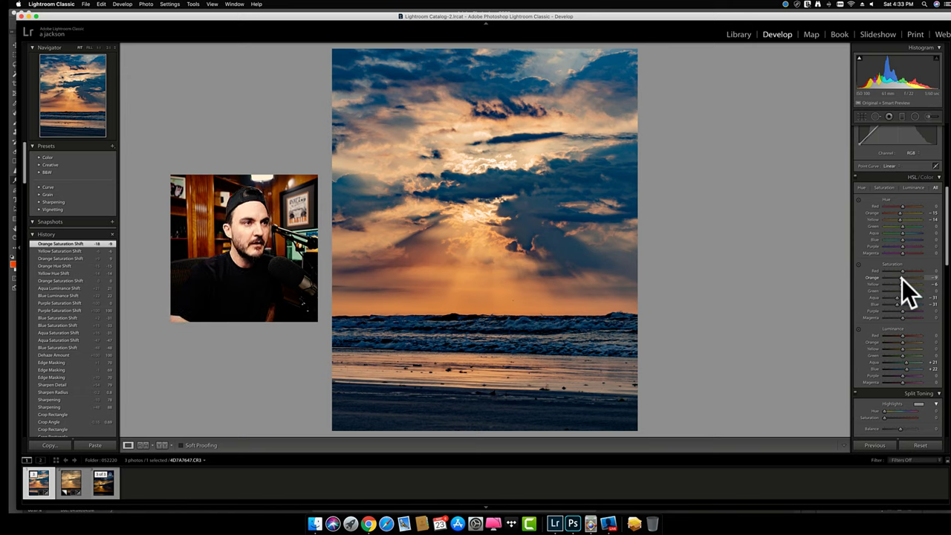
- Raise aqua saturation to -21, reset Dehaze to 0, and compare against the virtual copy
{"action": "key", "text": "shift+Up"}
{"action": "key", "text": "shift+Up"}
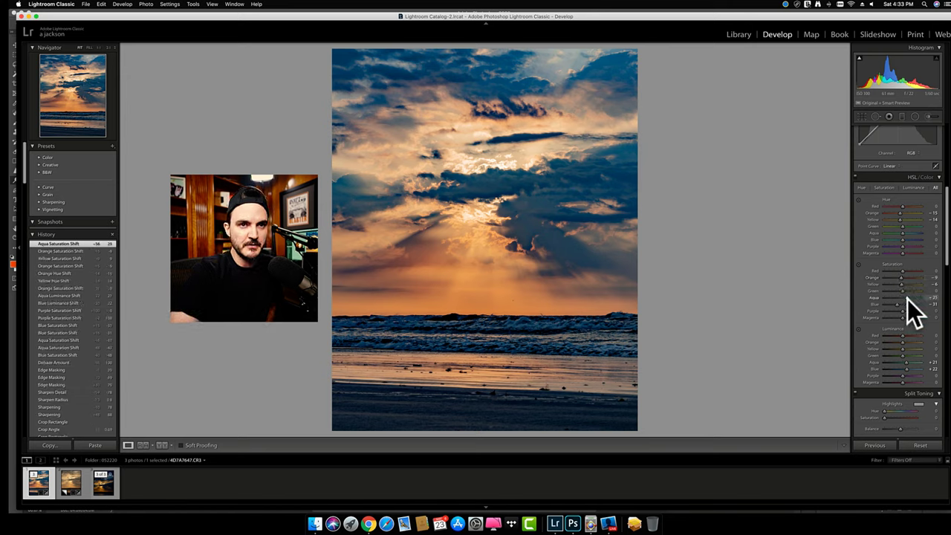
{"action": "scroll", "coordinate": [908, 299], "scroll_direction": "up", "scroll_amount": 5}
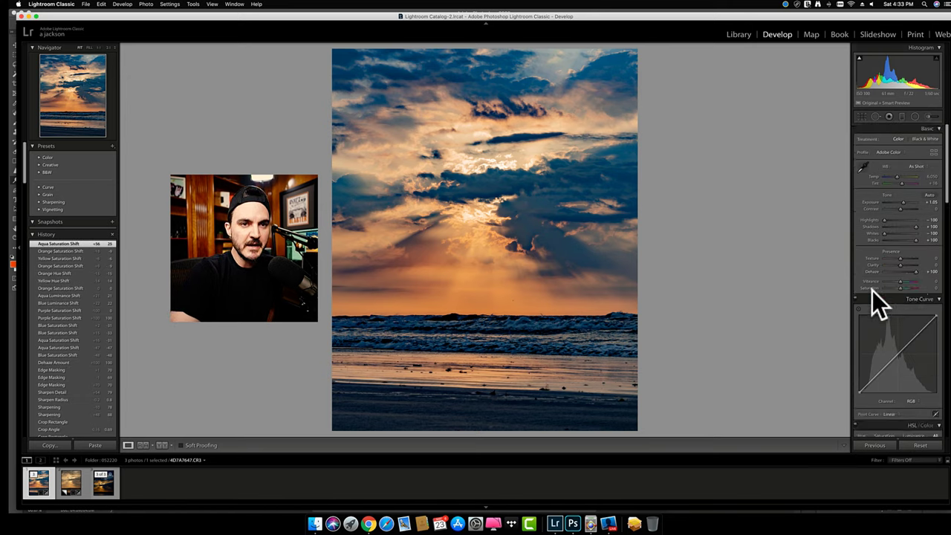
{"action": "double_click", "coordinate": [874, 271]}
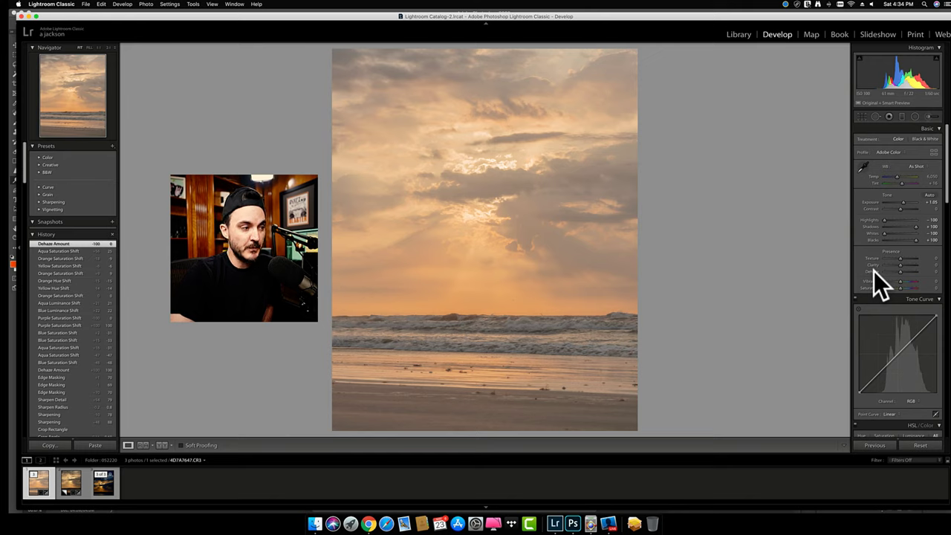
{"action": "left_click", "coordinate": [65, 484]}
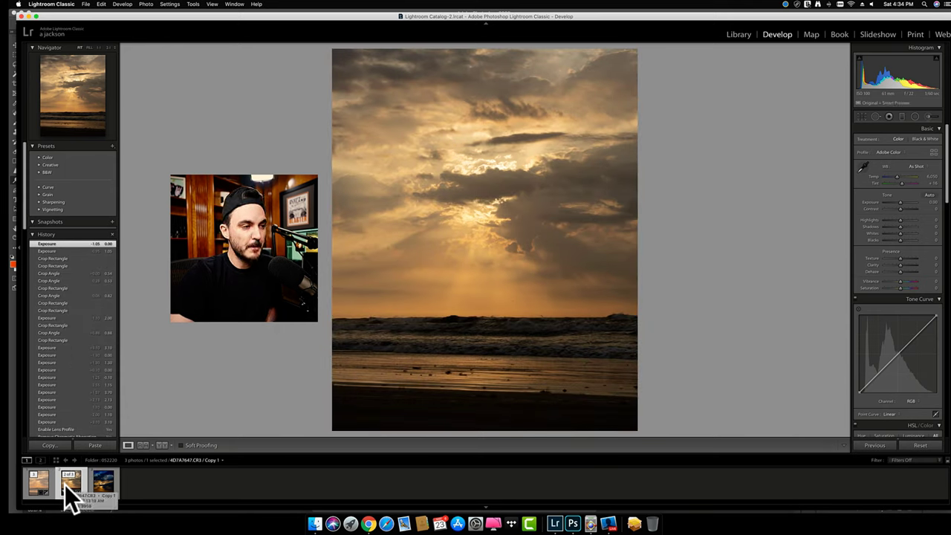
{"action": "left_click", "coordinate": [39, 484]}
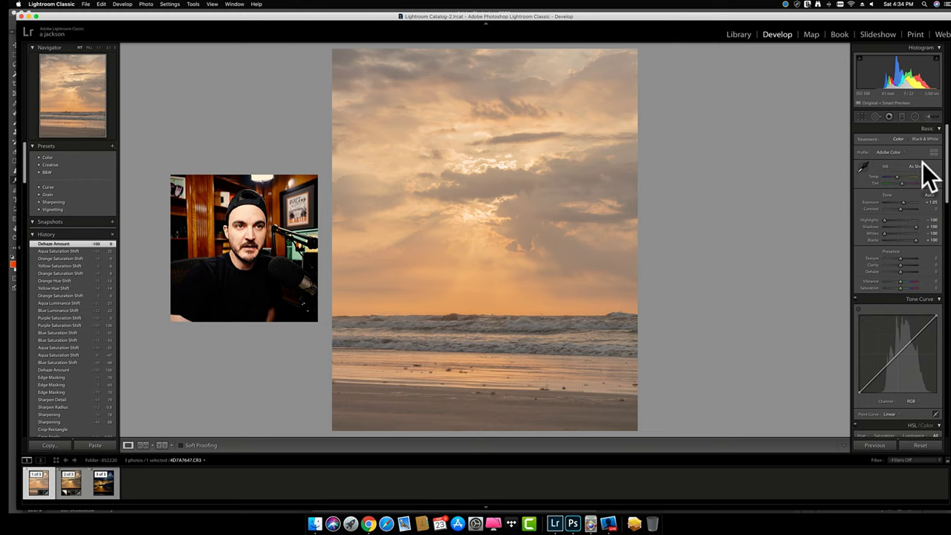
- Sample a neutral sky area twice with the WB eyedropper, landing near Temp 4,550, Tint +15
{"action": "left_click", "coordinate": [862, 167]}
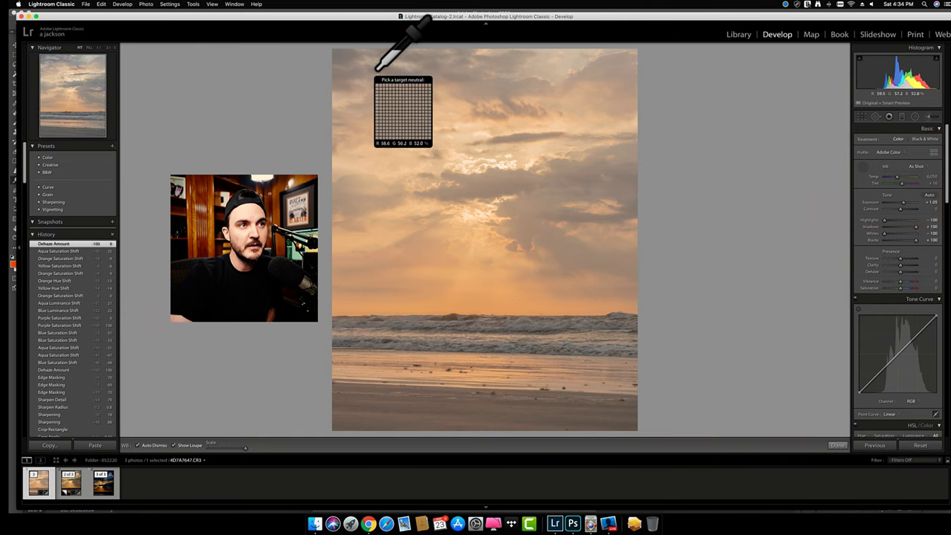
{"action": "left_click", "coordinate": [619, 77]}
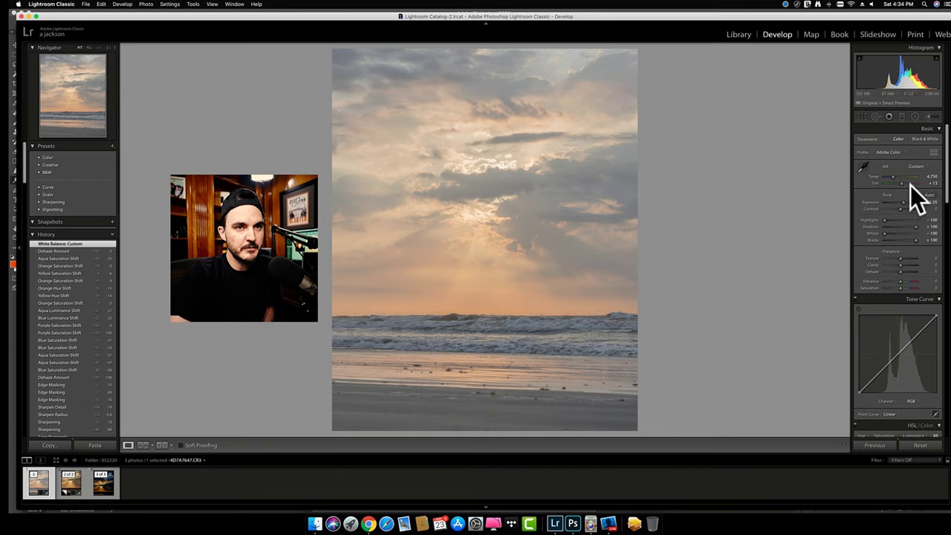
{"action": "left_click", "coordinate": [863, 166]}
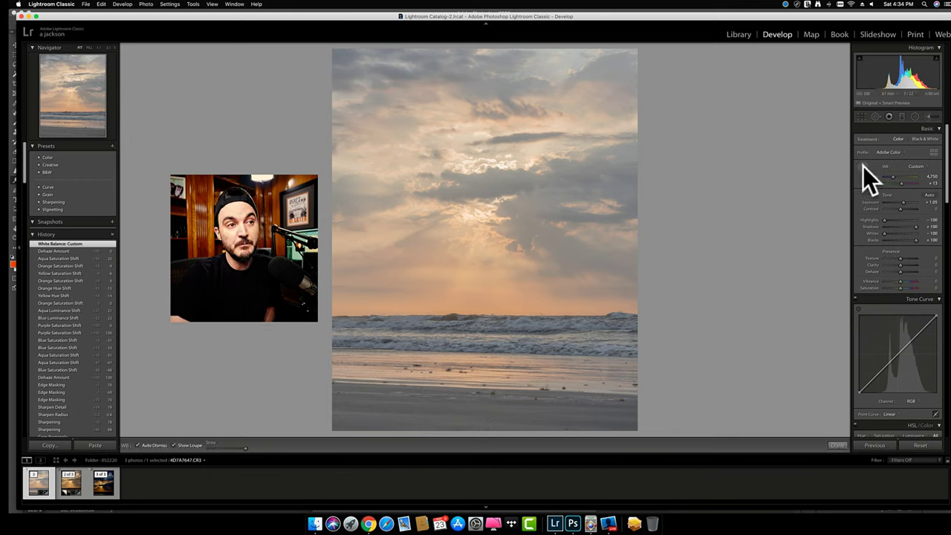
{"action": "left_click", "coordinate": [587, 158]}
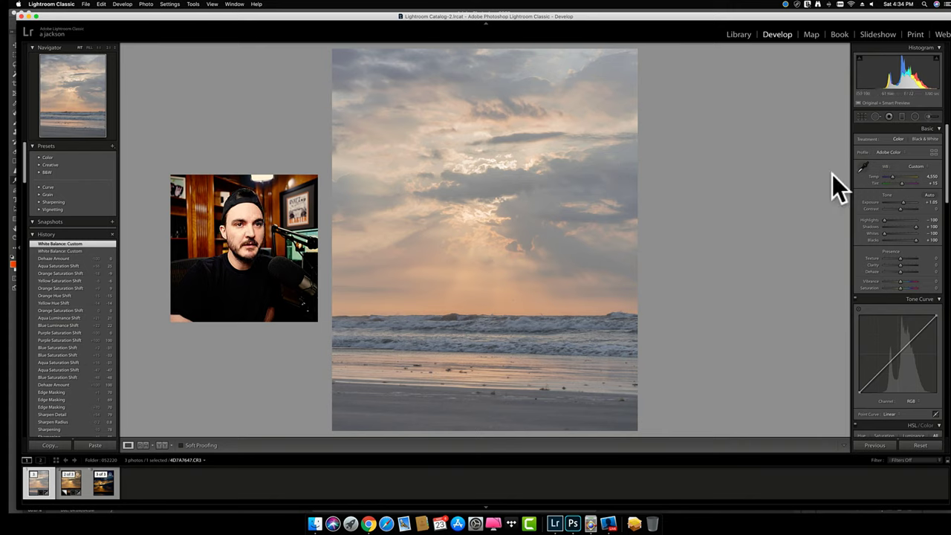
- Set Exposure to +1.50 and drag Blacks up to +100 in the Basic panel
{"action": "left_click", "coordinate": [903, 202]}
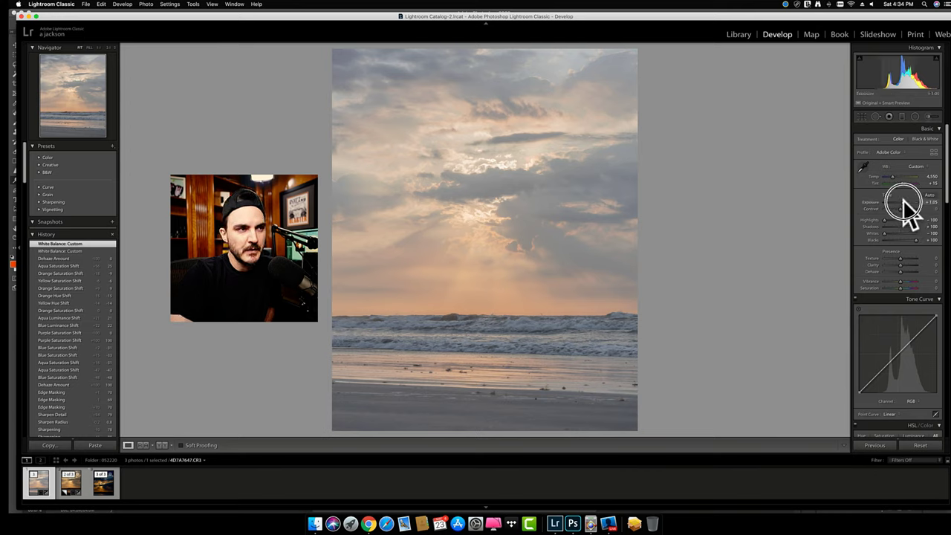
{"action": "mouse_move", "coordinate": [903, 201]}
{"action": "left_mouse_down"}
{"action": "mouse_move", "coordinate": [886, 203]}
{"action": "mouse_move", "coordinate": [926, 205]}
{"action": "mouse_move", "coordinate": [896, 206]}
{"action": "mouse_move", "coordinate": [905, 206]}
{"action": "left_mouse_up"}
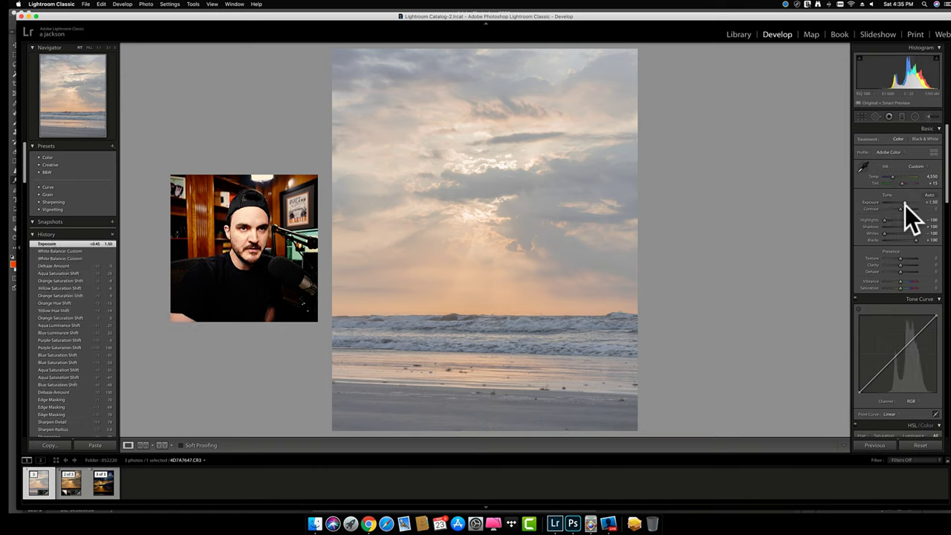
{"action": "left_click_drag", "start_coordinate": [905, 205], "coordinate": [905, 206]}
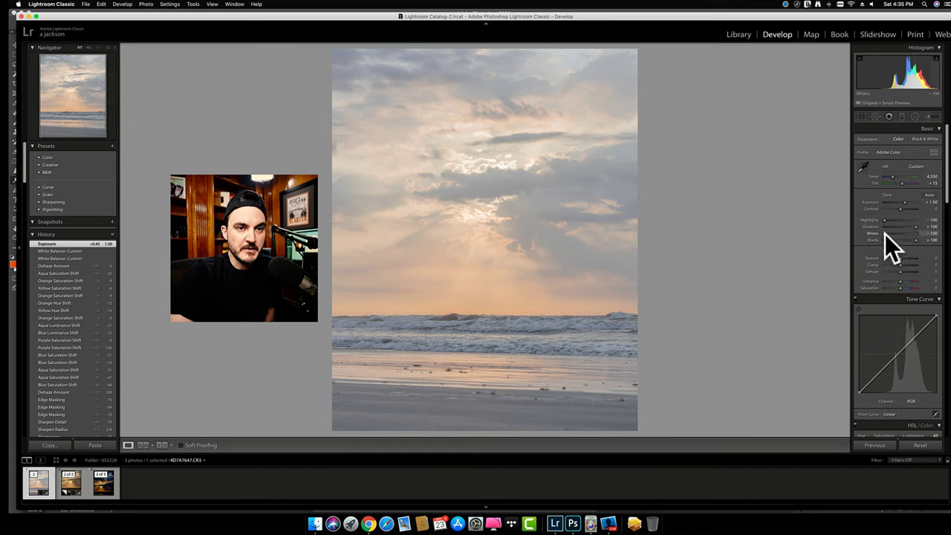
{"action": "left_click_drag", "start_coordinate": [884, 239], "coordinate": [911, 240]}
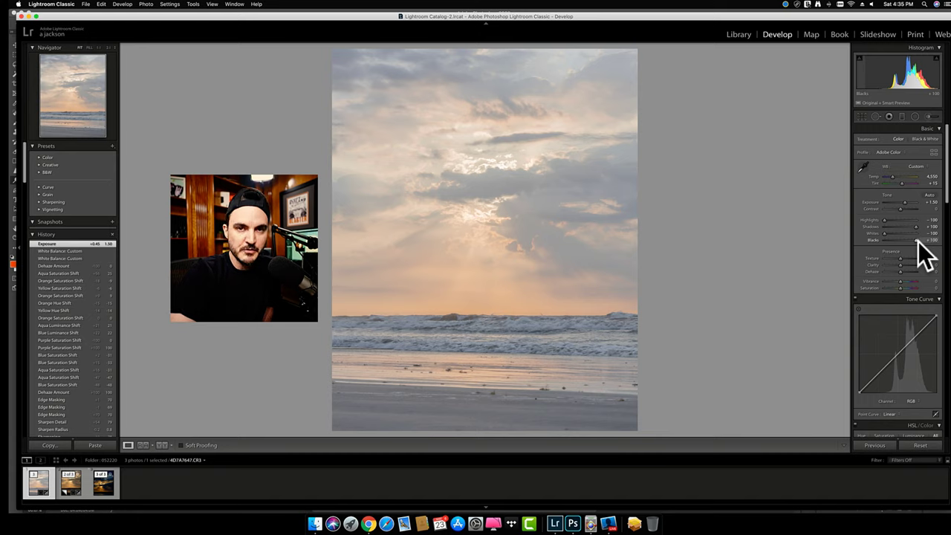
{"action": "mouse_move", "coordinate": [919, 241]}
{"action": "left_mouse_down"}
{"action": "mouse_move", "coordinate": [874, 243]}
{"action": "mouse_move", "coordinate": [913, 255]}
{"action": "mouse_move", "coordinate": [923, 247]}
{"action": "left_mouse_up"}
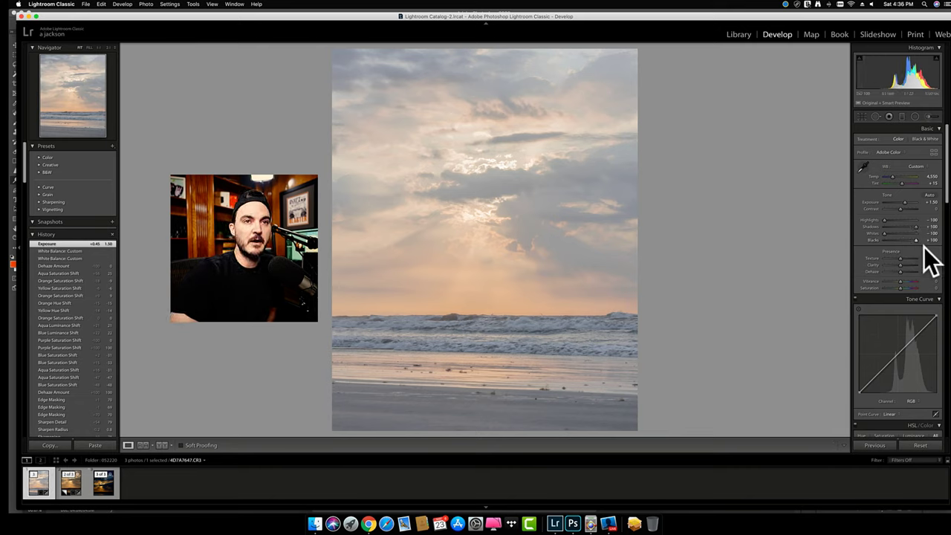
- Draw a graduated filter down over the sky, nudge it lower, and leave range mask off
{"action": "left_click", "coordinate": [905, 116]}
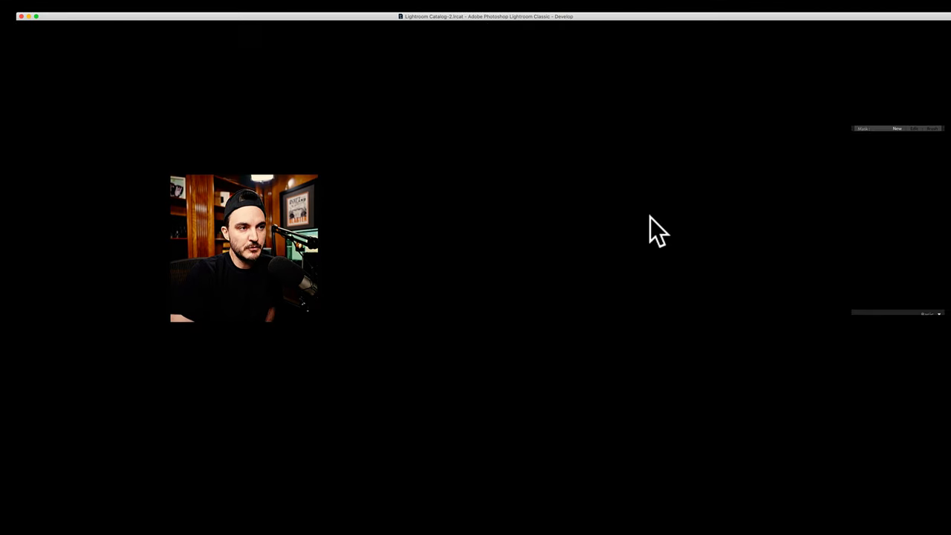
{"action": "left_click_drag", "start_coordinate": [486, 231], "coordinate": [487, 350]}
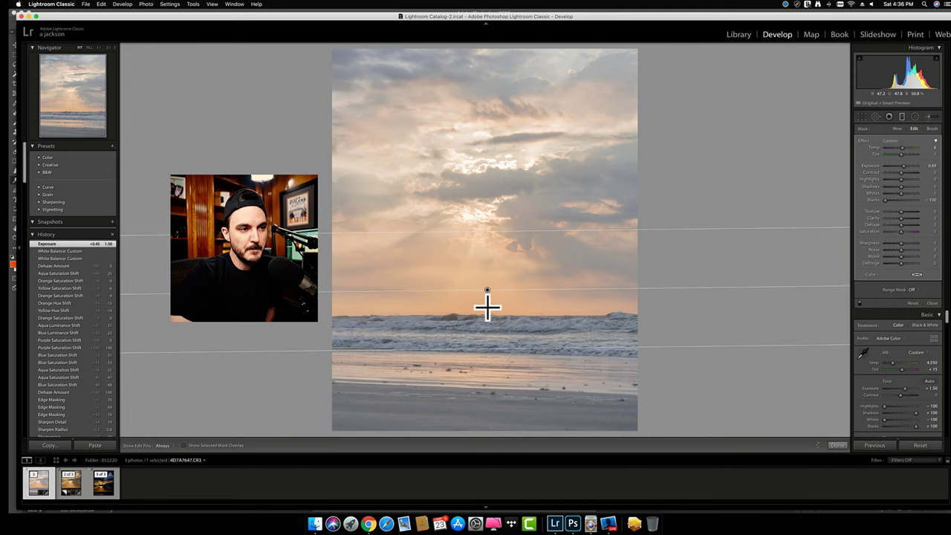
{"action": "left_click_drag", "start_coordinate": [486, 295], "coordinate": [490, 310]}
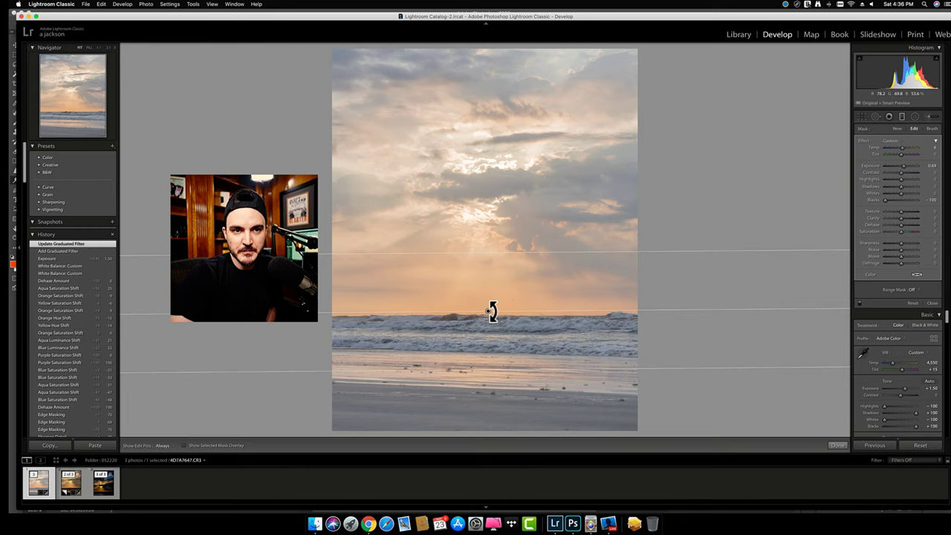
{"action": "left_click", "coordinate": [909, 290]}
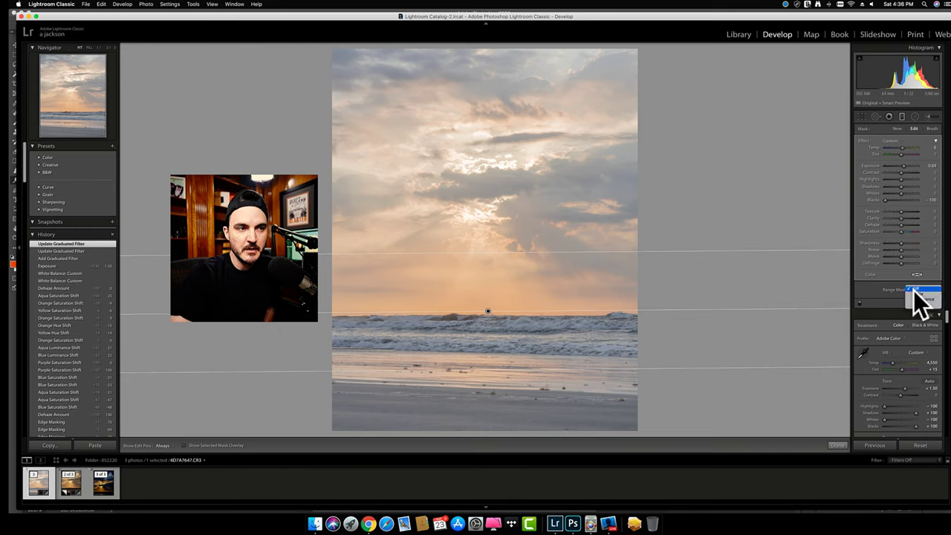
{"action": "left_click", "coordinate": [879, 297]}
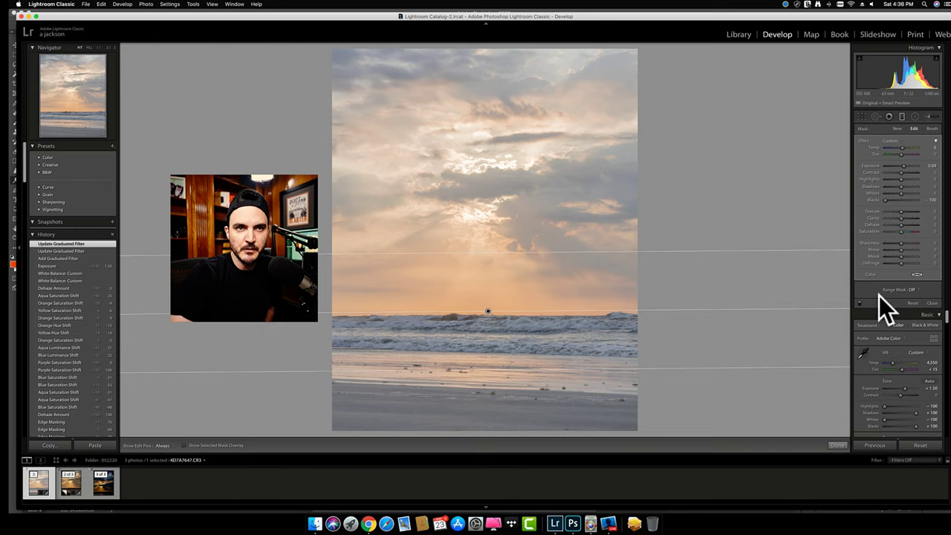
- Reset the sky filter's Blacks, lower its Exposure to about -1.28, and raise Whites to +32
{"action": "double_click", "coordinate": [876, 198]}
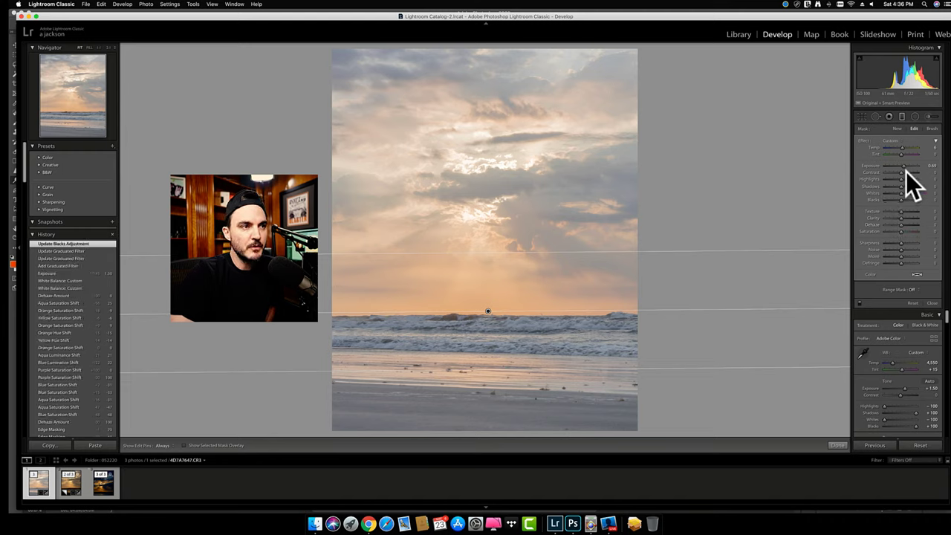
{"action": "left_click_drag", "start_coordinate": [905, 170], "coordinate": [897, 170]}
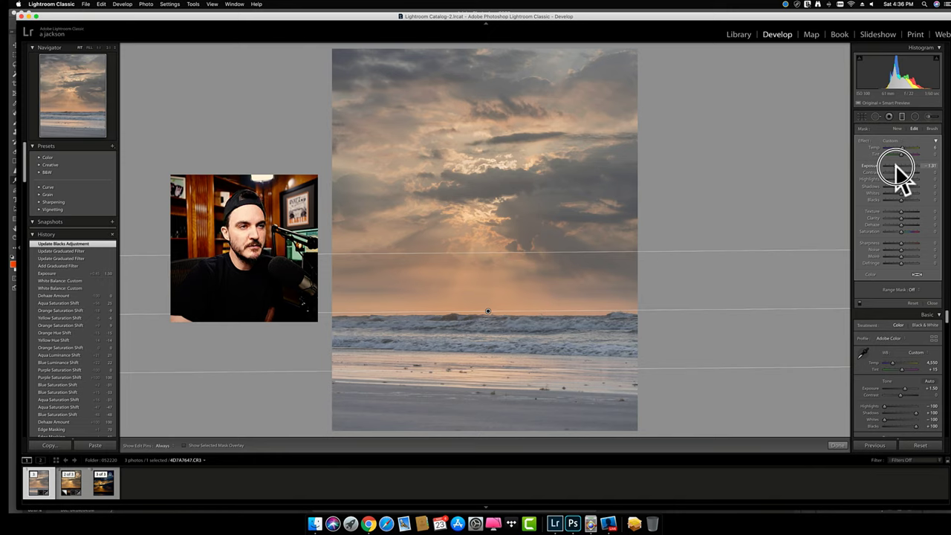
{"action": "left_click_drag", "start_coordinate": [897, 171], "coordinate": [896, 167]}
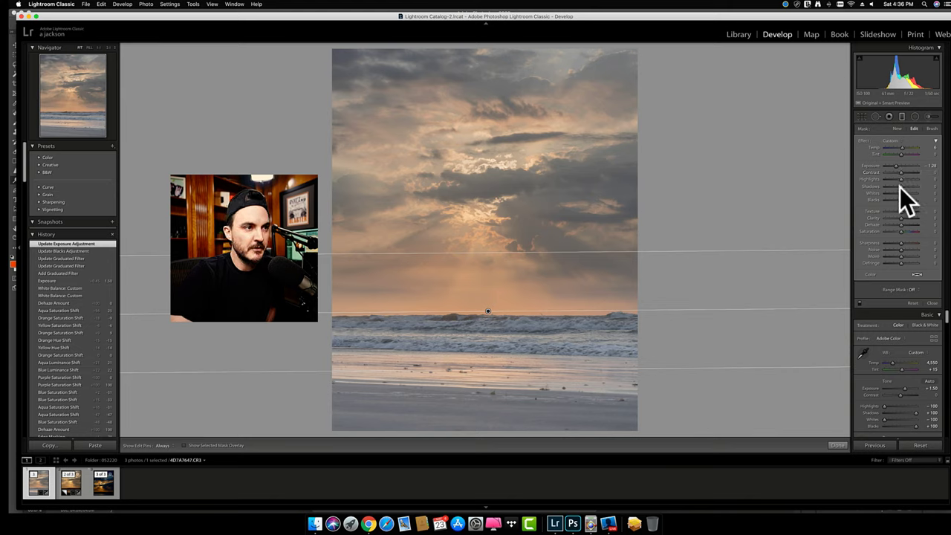
{"action": "mouse_move", "coordinate": [900, 191]}
{"action": "left_mouse_down"}
{"action": "mouse_move", "coordinate": [909, 197]}
{"action": "mouse_move", "coordinate": [902, 179]}
{"action": "mouse_move", "coordinate": [880, 180]}
{"action": "mouse_move", "coordinate": [913, 182]}
{"action": "mouse_move", "coordinate": [881, 182]}
{"action": "mouse_move", "coordinate": [892, 184]}
{"action": "mouse_move", "coordinate": [894, 201]}
{"action": "left_mouse_up"}
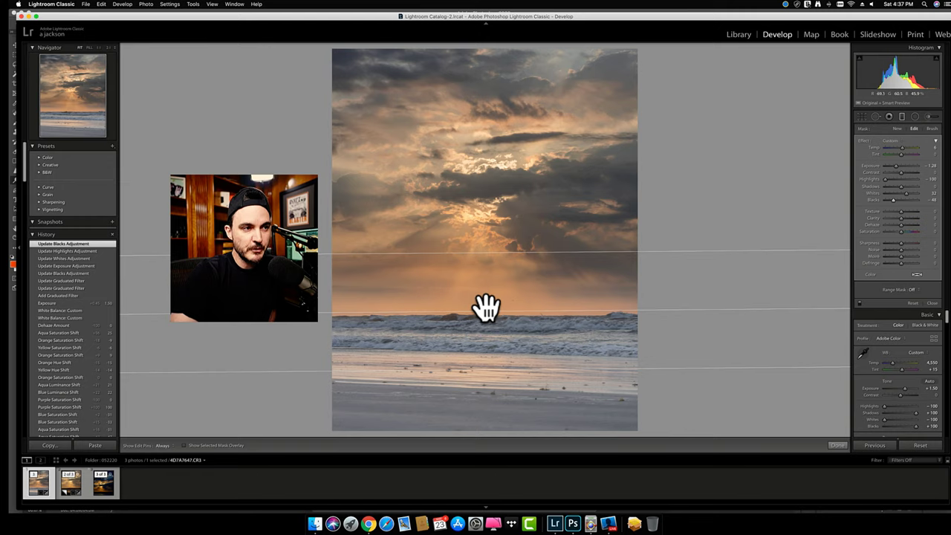
- Nudge the sky filter lower, draw a second gradient up over the beach, and click Done
{"action": "left_click", "coordinate": [489, 311]}
{"action": "left_click_drag", "start_coordinate": [489, 311], "coordinate": [492, 317]}
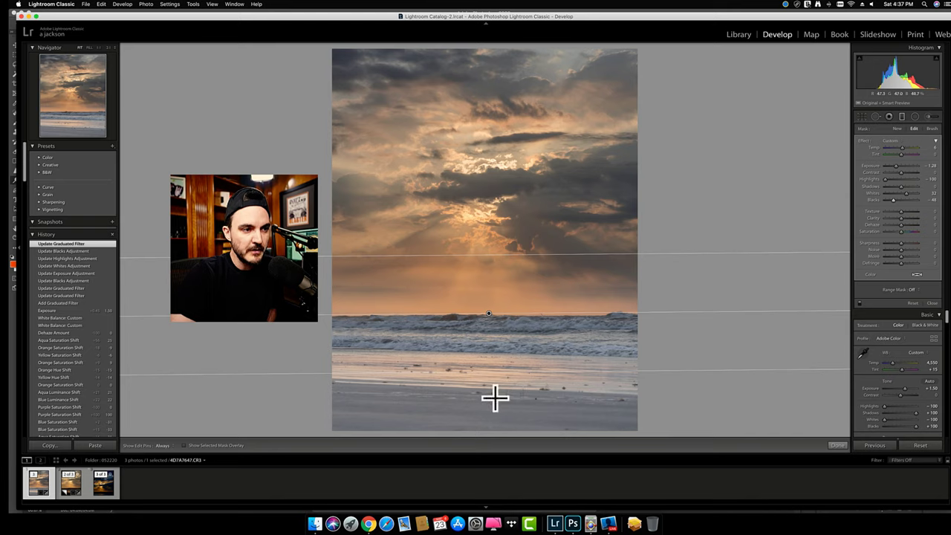
{"action": "left_click_drag", "start_coordinate": [493, 397], "coordinate": [490, 305]}
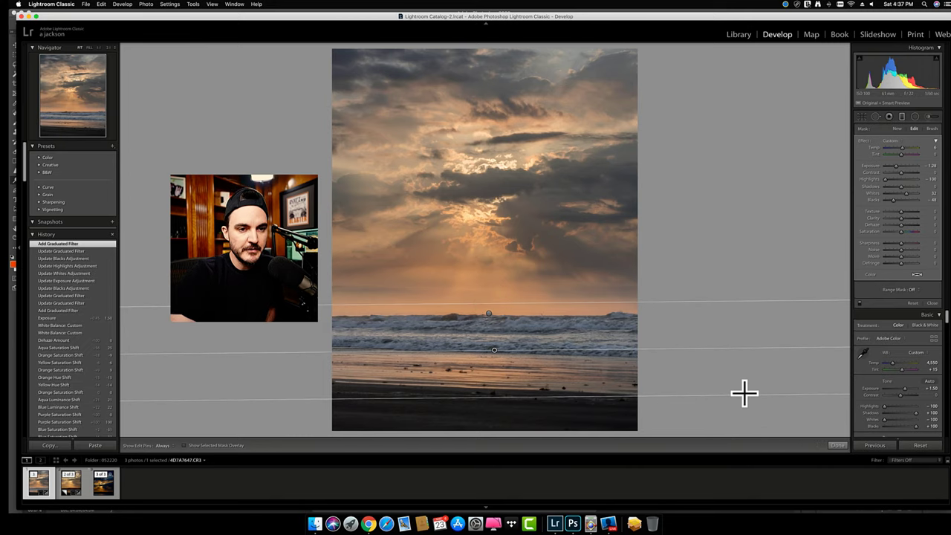
{"action": "left_click", "coordinate": [836, 446]}
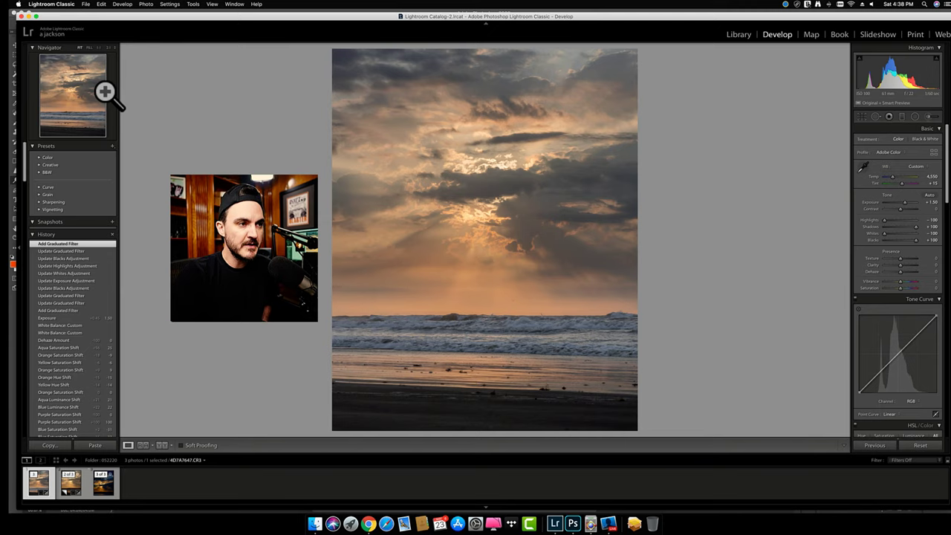
- Zoom to 1:1 to inspect the waves and beach, then return to the fit view
{"action": "left_click", "coordinate": [490, 358]}
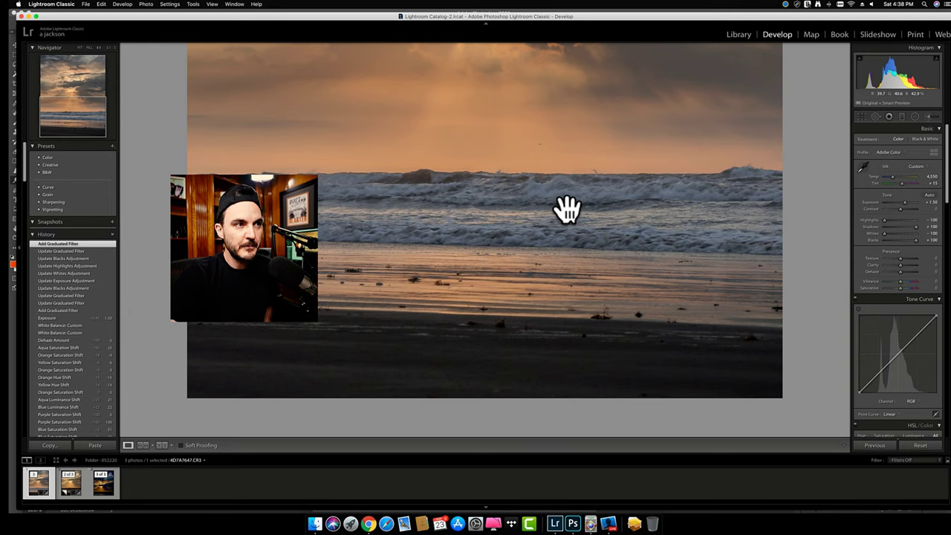
{"action": "left_click", "coordinate": [641, 162]}
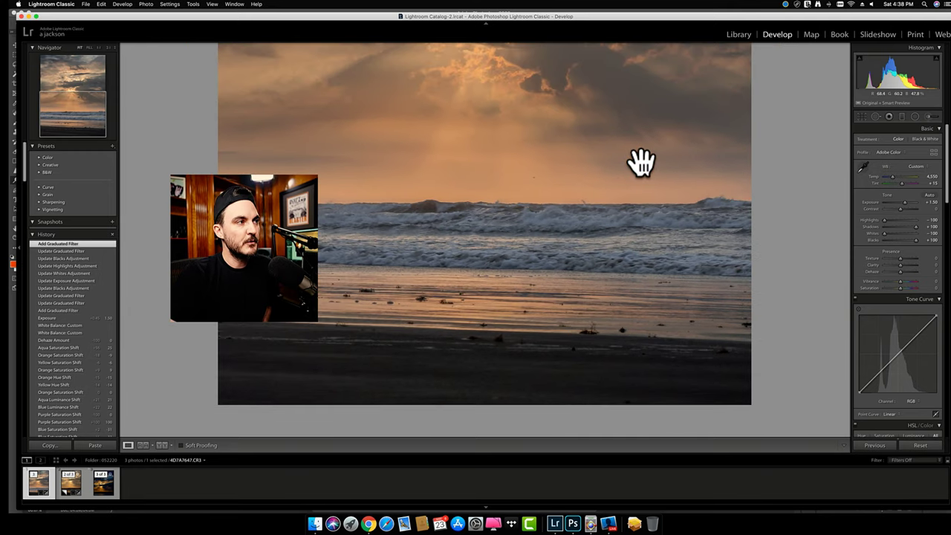
{"action": "left_click", "coordinate": [642, 162]}
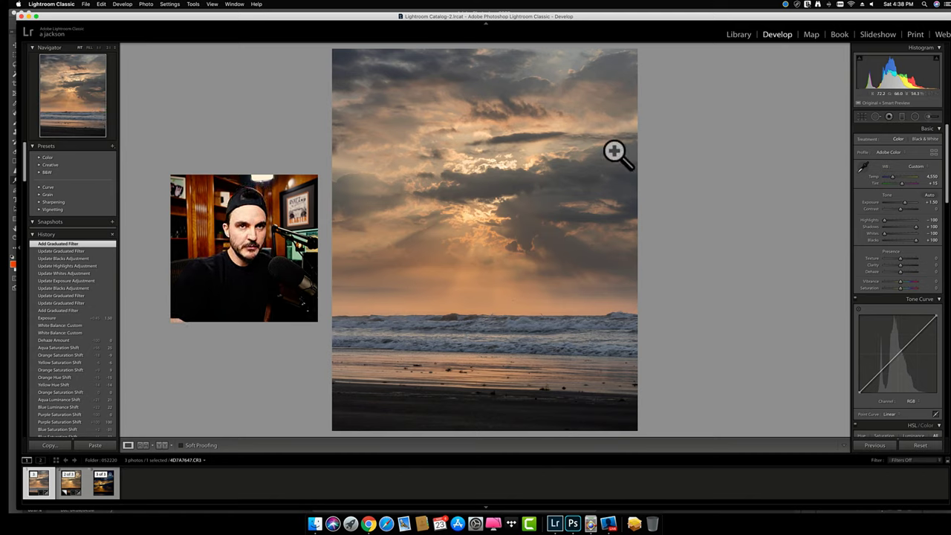
- Reopen the graduated filters and drag the beach filter's pin slightly lower
{"action": "left_click", "coordinate": [902, 117]}
{"action": "mouse_move", "coordinate": [489, 315]}
{"action": "left_mouse_down"}
{"action": "mouse_move", "coordinate": [490, 336]}
{"action": "mouse_move", "coordinate": [491, 325]}
{"action": "left_mouse_up"}
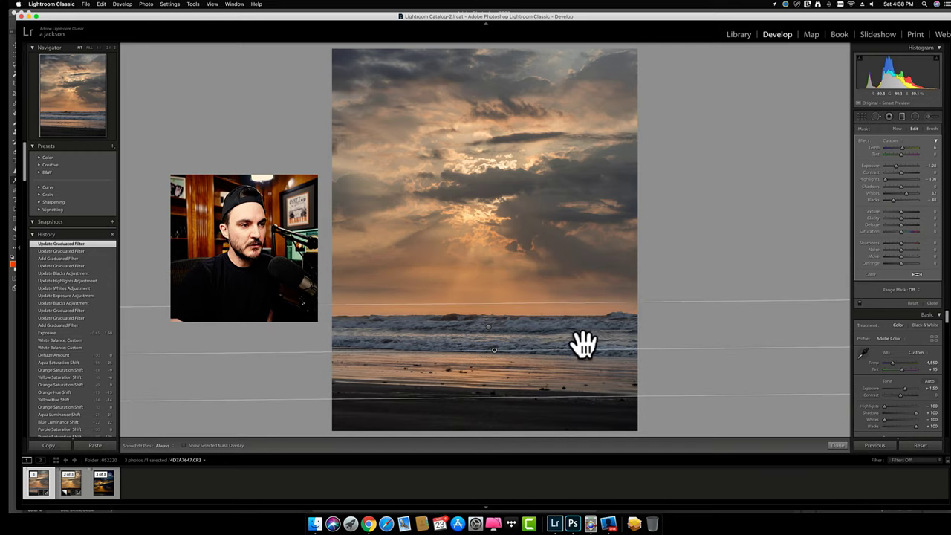
{"action": "left_click", "coordinate": [839, 446]}
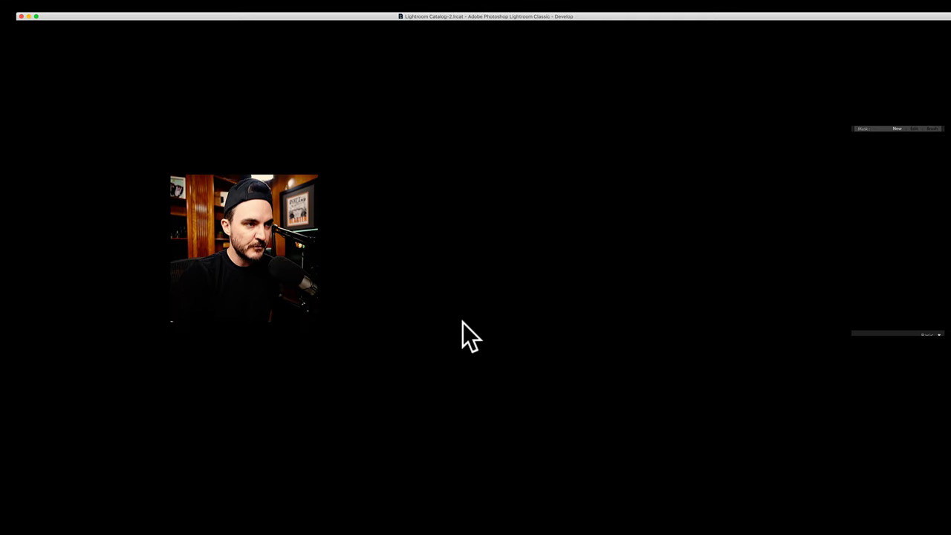
{"action": "left_click", "coordinate": [466, 312]}
- Draw an oval radial filter over the horizon and waves, lift its Blacks, and set Exposure to 0.73
{"action": "left_click_drag", "start_coordinate": [466, 312], "coordinate": [612, 393]}
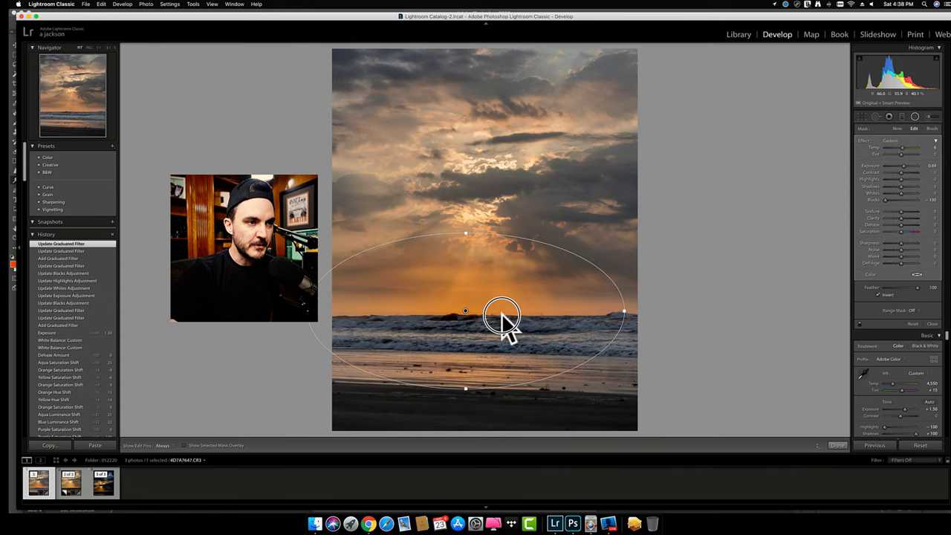
{"action": "mouse_move", "coordinate": [503, 321]}
{"action": "left_mouse_down"}
{"action": "mouse_move", "coordinate": [522, 334]}
{"action": "mouse_move", "coordinate": [512, 335]}
{"action": "left_mouse_up"}
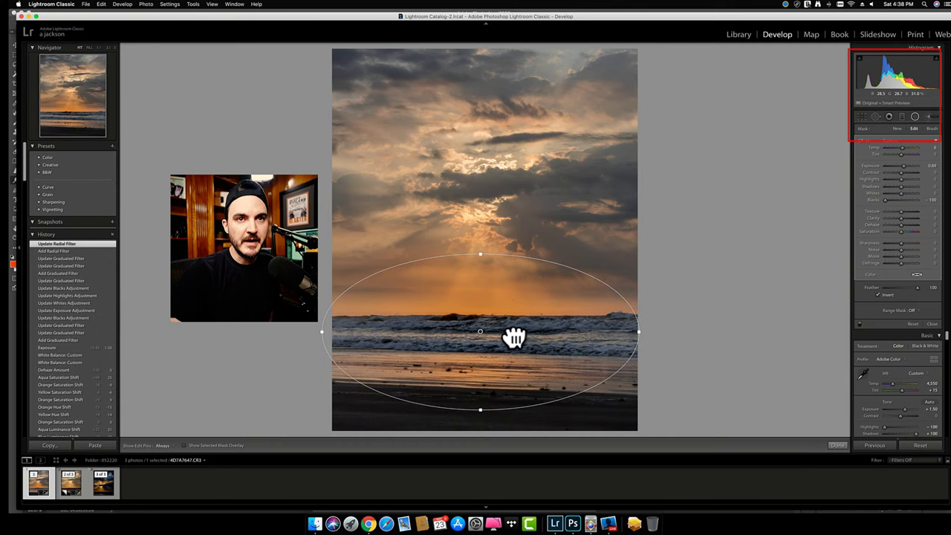
{"action": "left_click", "coordinate": [898, 199]}
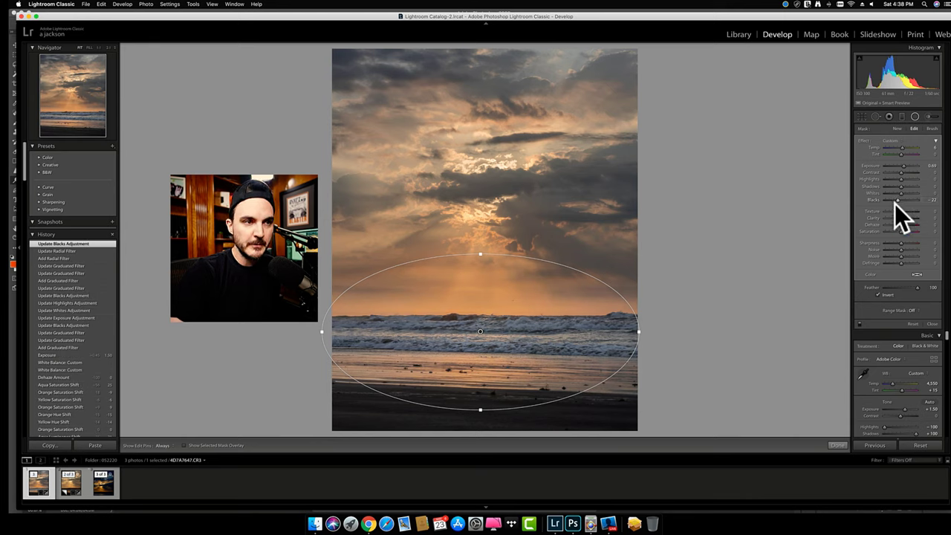
{"action": "left_click_drag", "start_coordinate": [902, 165], "coordinate": [904, 167]}
{"action": "mouse_move", "coordinate": [913, 217]}
{"action": "left_mouse_down"}
{"action": "mouse_move", "coordinate": [902, 223]}
{"action": "mouse_move", "coordinate": [899, 213]}
{"action": "mouse_move", "coordinate": [904, 226]}
{"action": "left_mouse_up"}
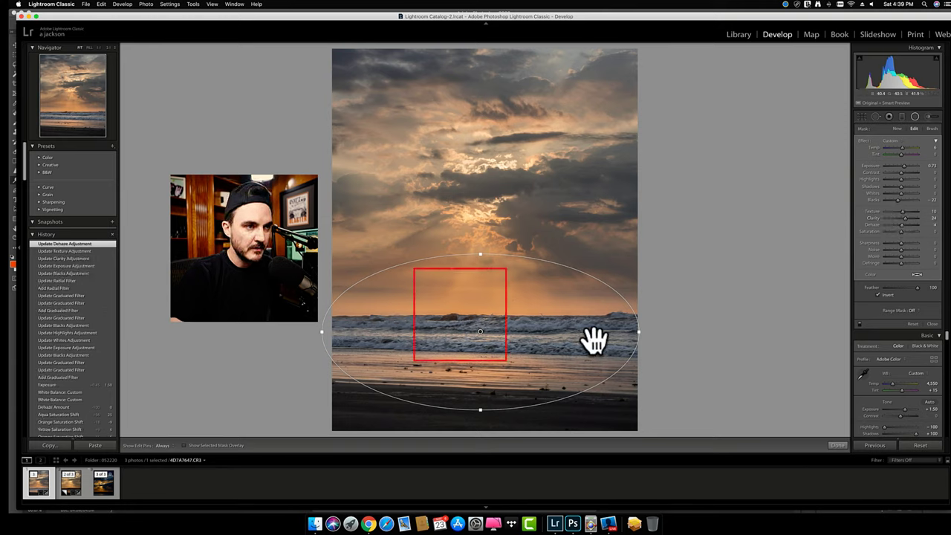
{"action": "left_click_drag", "start_coordinate": [643, 327], "coordinate": [644, 336]}
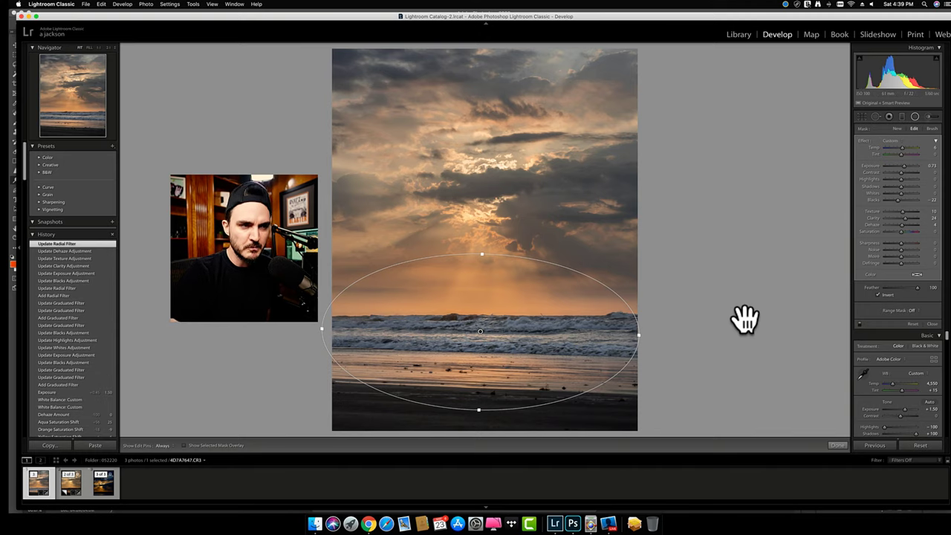
- Close the radial filter, lift the tone curve's black point, then disable the tone curve
{"action": "left_click", "coordinate": [837, 445]}
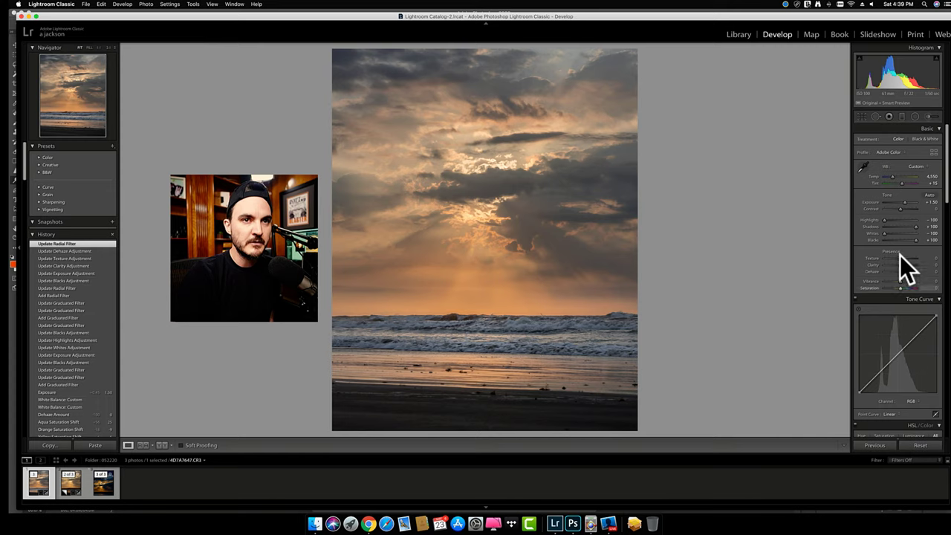
{"action": "left_click", "coordinate": [902, 218], "text": "alt"}
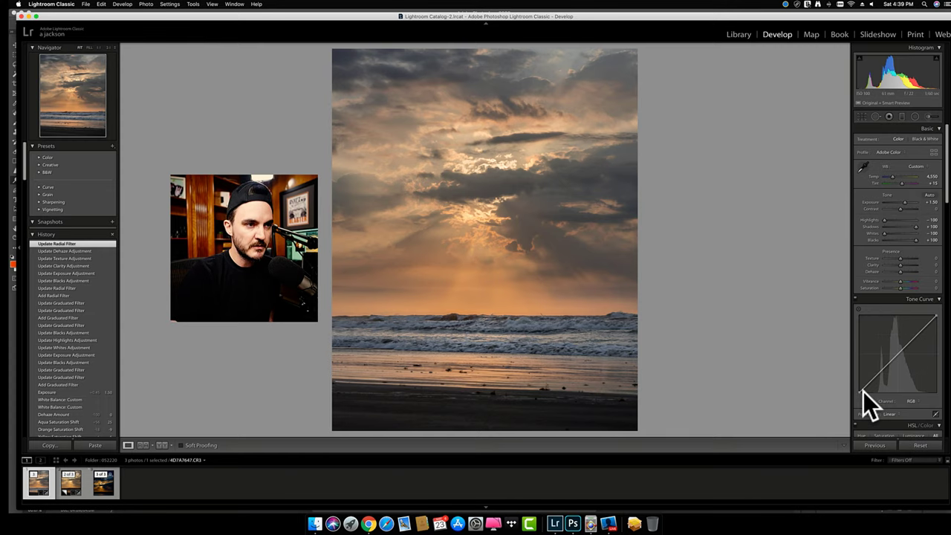
{"action": "left_click_drag", "start_coordinate": [859, 391], "coordinate": [925, 333]}
{"action": "left_click", "coordinate": [855, 299]}
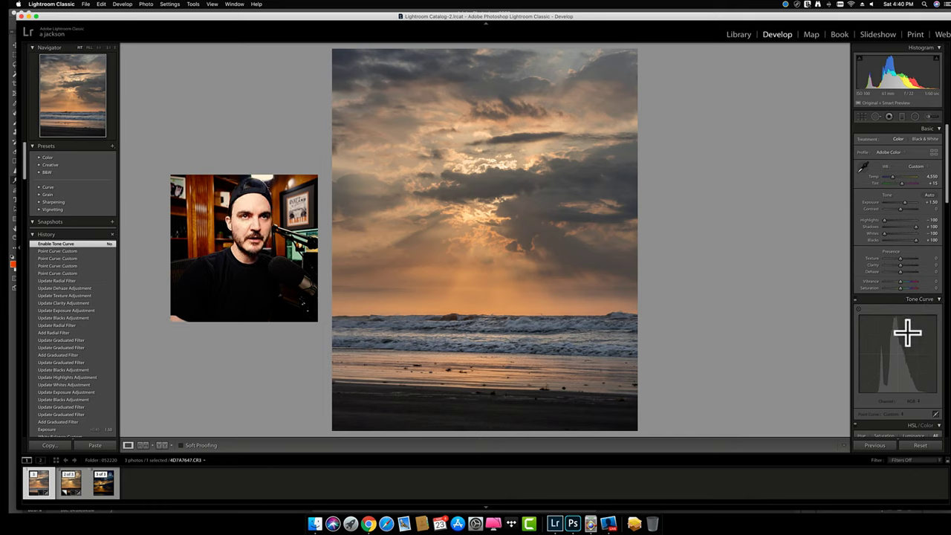
- Raise global Exposure to about +1.60, try Contrast +100 and higher highlights, then reset Contrast
{"action": "scroll", "coordinate": [907, 312], "scroll_direction": "down", "scroll_amount": 1}
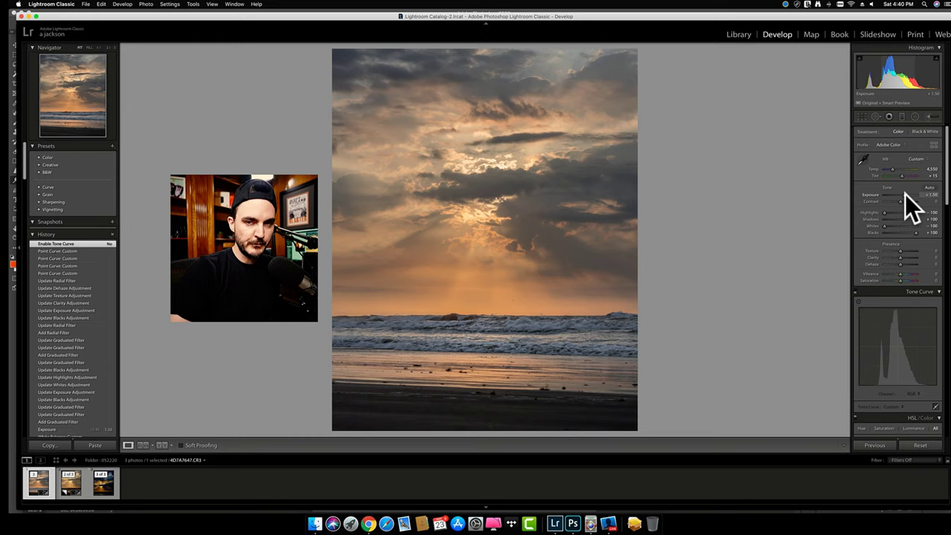
{"action": "left_click_drag", "start_coordinate": [905, 194], "coordinate": [906, 197]}
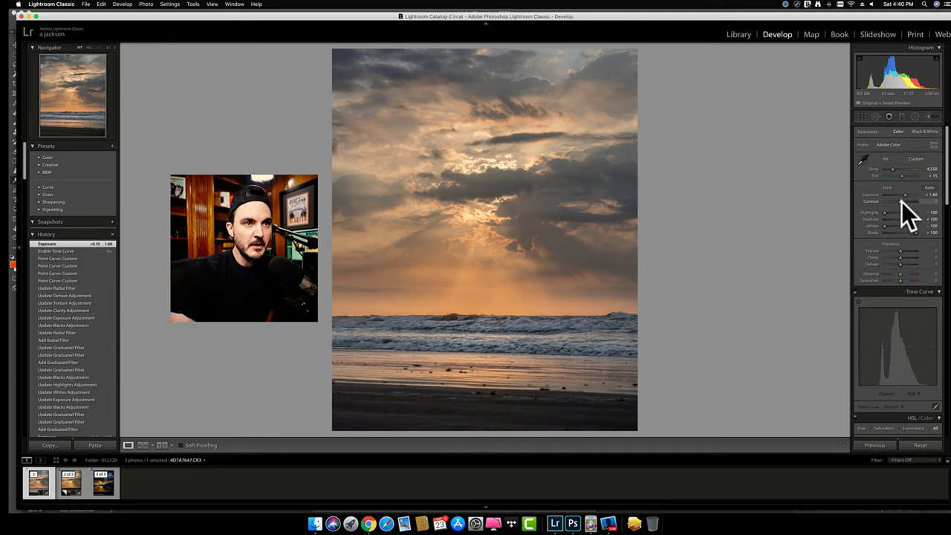
{"action": "left_click_drag", "start_coordinate": [902, 199], "coordinate": [921, 212]}
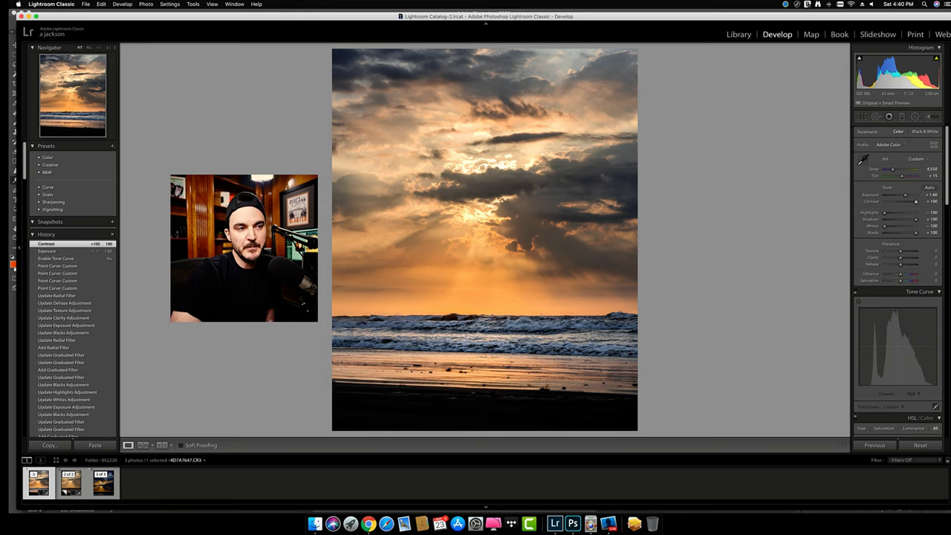
{"action": "left_click_drag", "start_coordinate": [909, 212], "coordinate": [940, 210]}
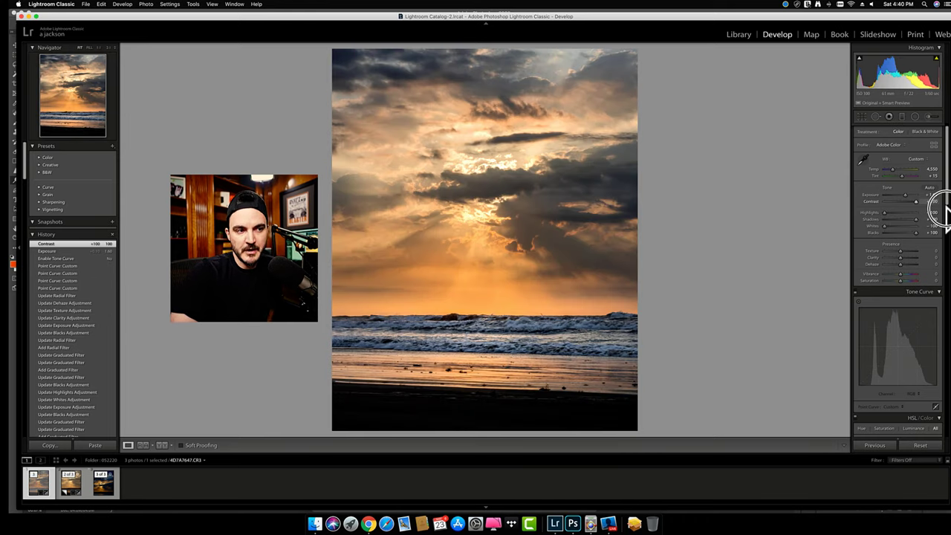
{"action": "double_click", "coordinate": [917, 201]}
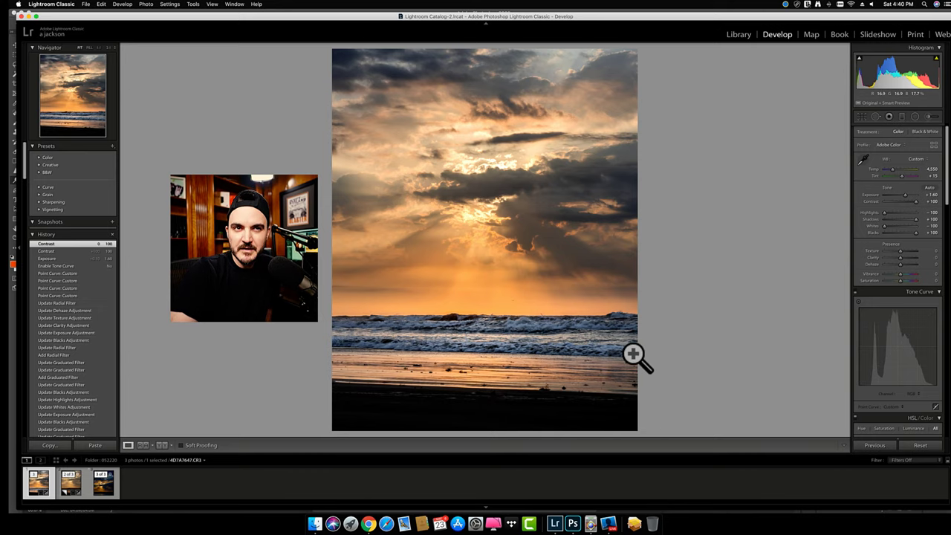
- Add a gradient over the lower beach with Blacks reset and Exposure 0.67, then zero Contrast
{"action": "left_click", "coordinate": [899, 115]}
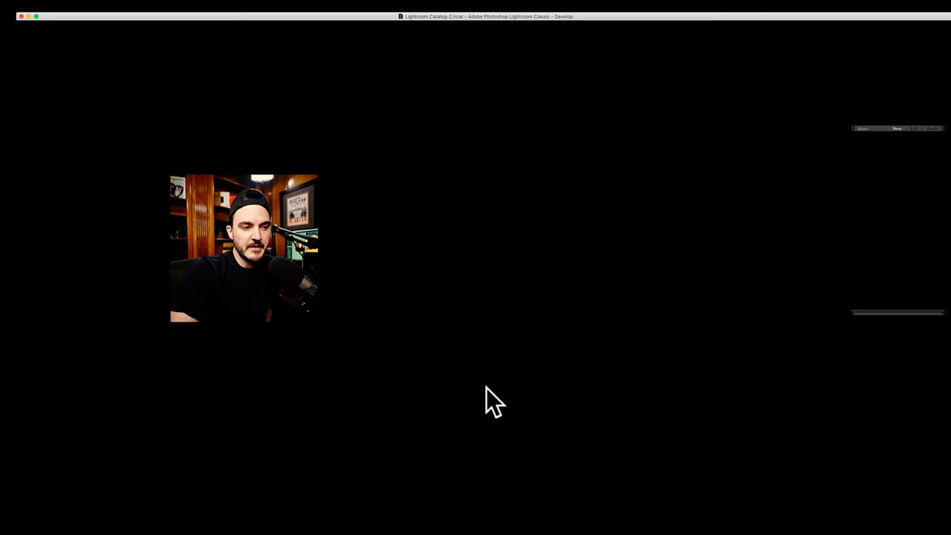
{"action": "left_click_drag", "start_coordinate": [487, 399], "coordinate": [486, 375]}
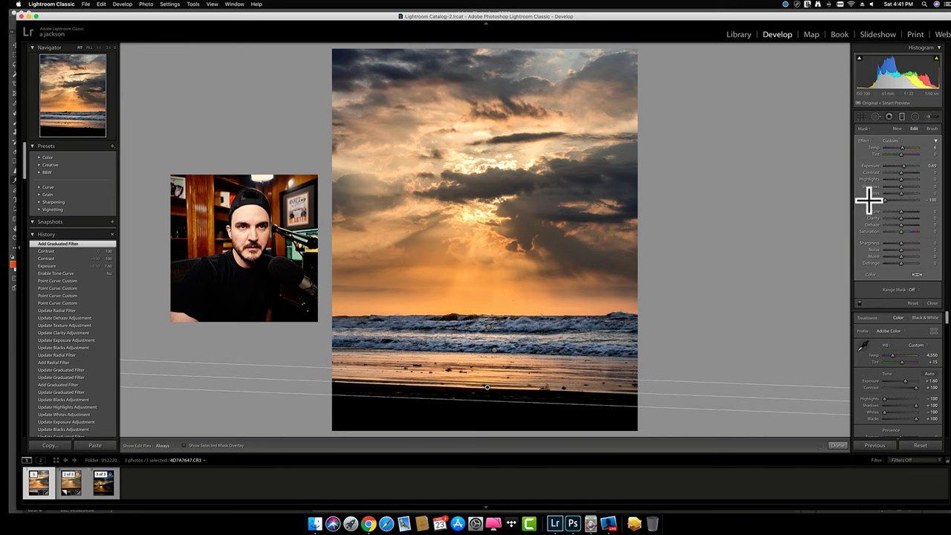
{"action": "double_click", "coordinate": [871, 199]}
{"action": "left_click_drag", "start_coordinate": [906, 168], "coordinate": [906, 169]}
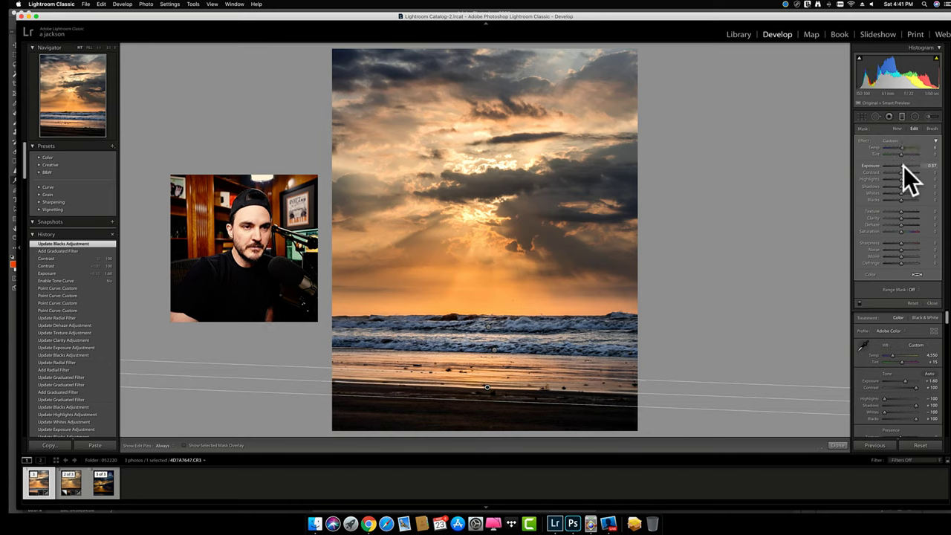
{"action": "left_click", "coordinate": [932, 303]}
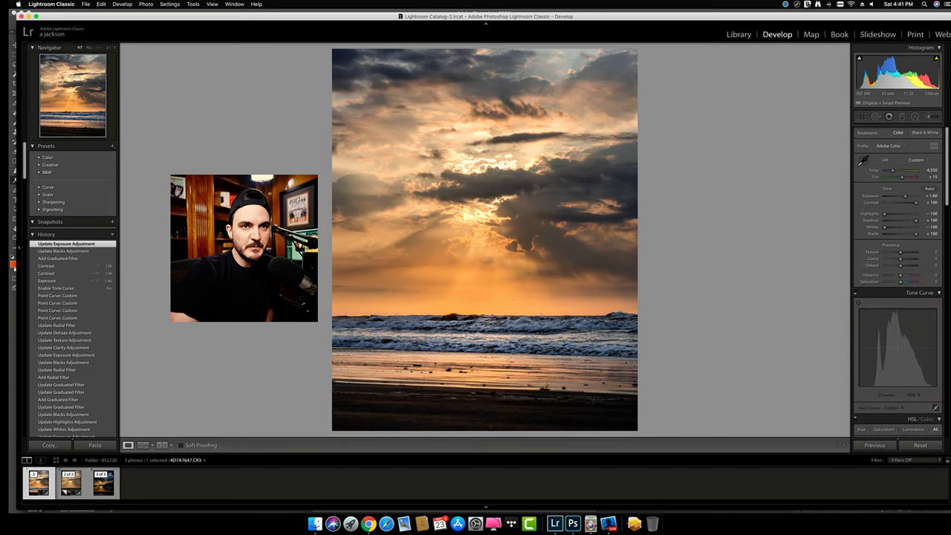
{"action": "double_click", "coordinate": [903, 208]}
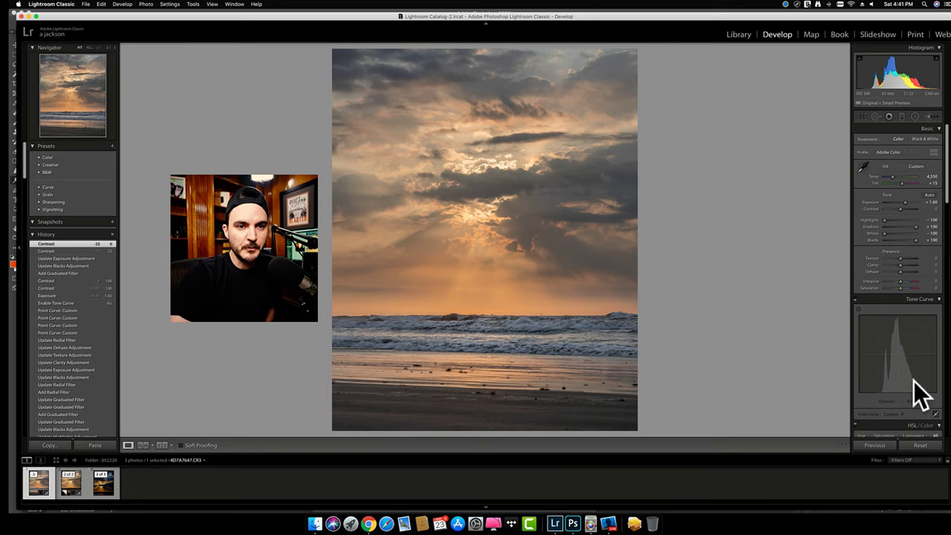
- Drag the Calibration Blue Primary Saturation slider to +50, then scroll back through the panels
{"action": "scroll", "coordinate": [914, 388], "scroll_direction": "down", "scroll_amount": 10}
{"action": "scroll", "coordinate": [915, 381], "scroll_direction": "down", "scroll_amount": 10}
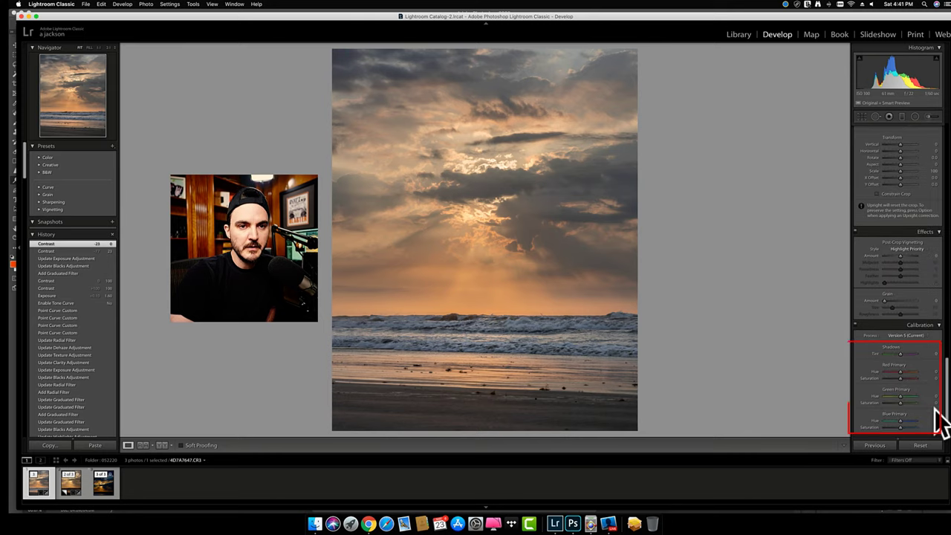
{"action": "mouse_move", "coordinate": [911, 427]}
{"action": "left_mouse_down"}
{"action": "mouse_move", "coordinate": [938, 434]}
{"action": "mouse_move", "coordinate": [910, 433]}
{"action": "left_mouse_up"}
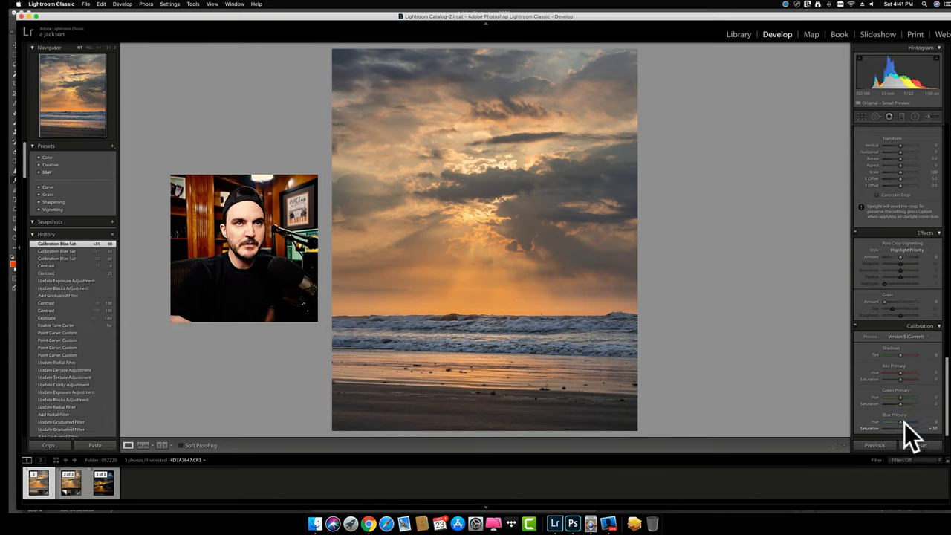
{"action": "scroll", "coordinate": [903, 300], "scroll_direction": "up", "scroll_amount": 6}
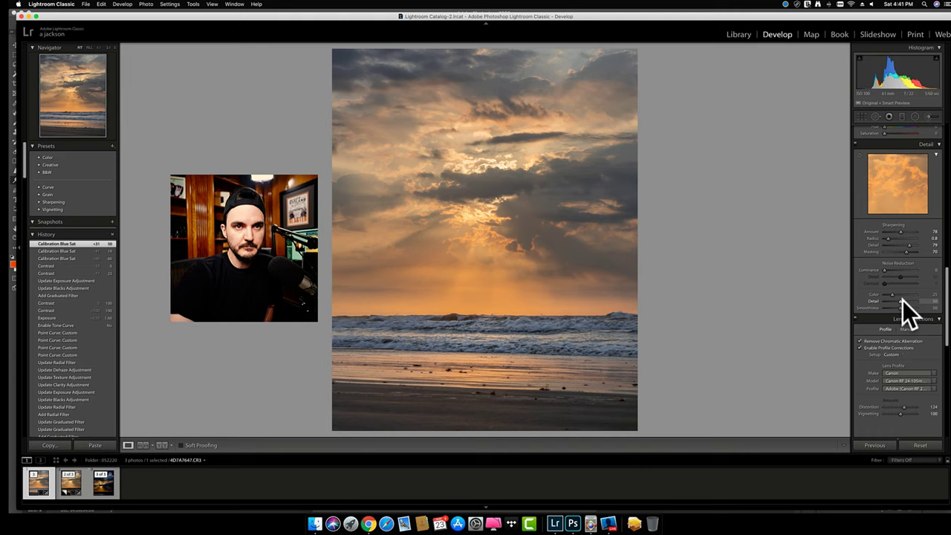
{"action": "scroll", "coordinate": [903, 300], "scroll_direction": "up", "scroll_amount": 2}
{"action": "scroll", "coordinate": [903, 300], "scroll_direction": "up", "scroll_amount": 8}
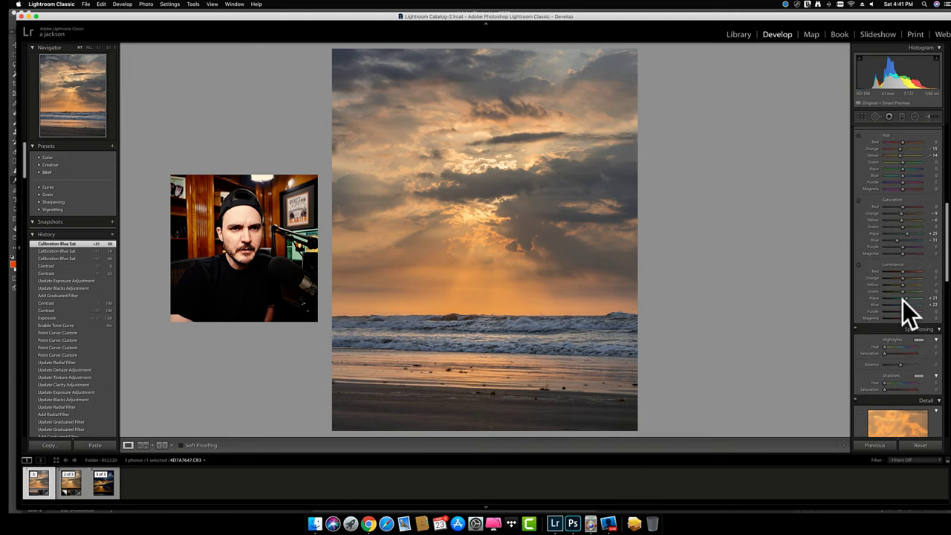
{"action": "scroll", "coordinate": [902, 301], "scroll_direction": "down", "scroll_amount": 4}
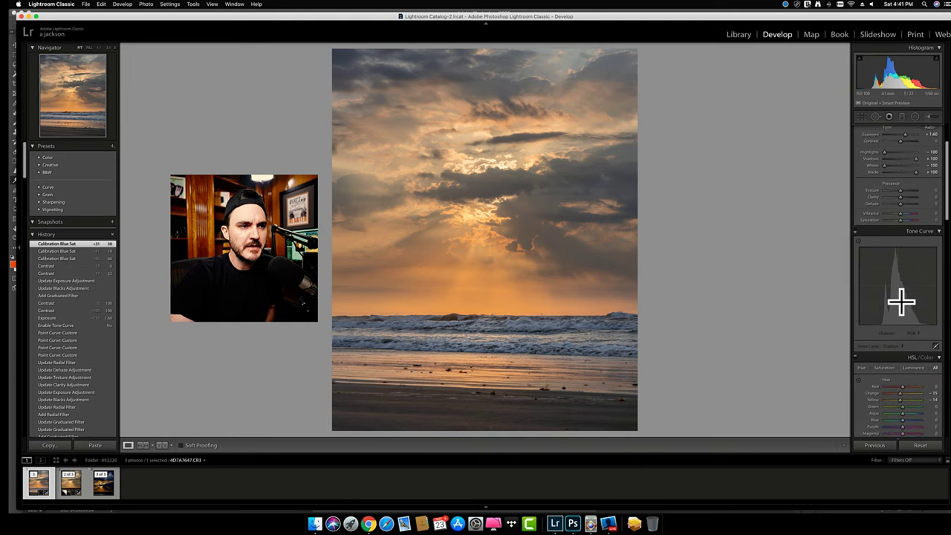
{"action": "scroll", "coordinate": [902, 300], "scroll_direction": "up", "scroll_amount": 10}
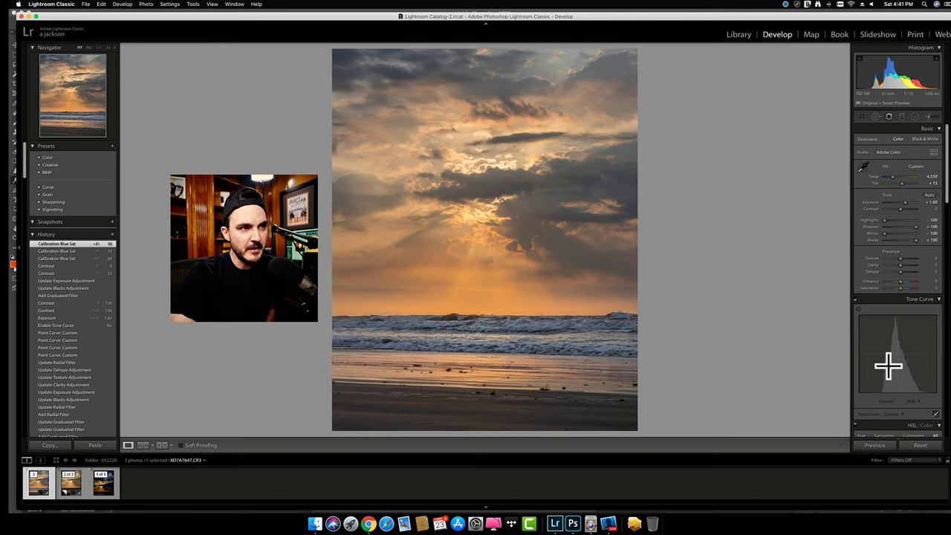
{"action": "scroll", "coordinate": [890, 363], "scroll_direction": "down", "scroll_amount": 2}
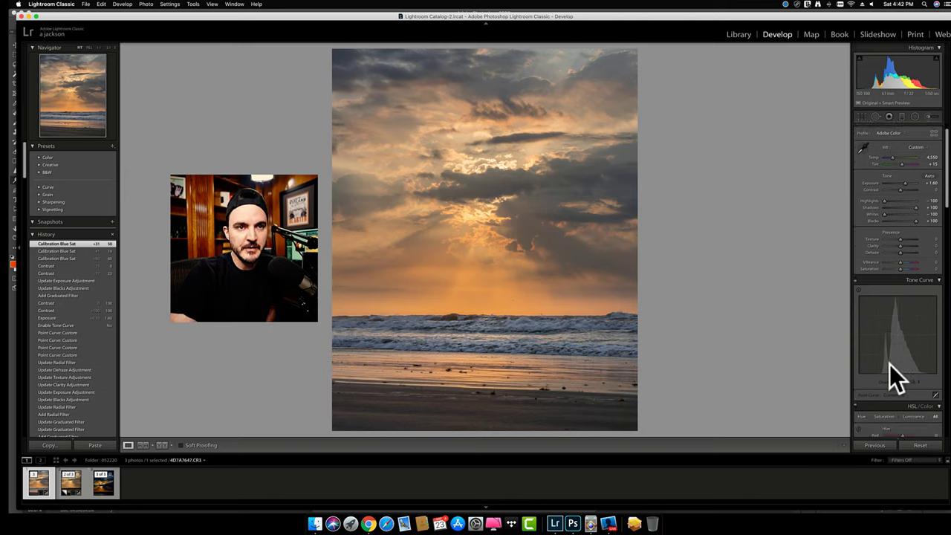
- Open the edited beach sunset photo in Adobe Photoshop 2020 via Edit In
{"action": "right_click", "coordinate": [547, 244]}
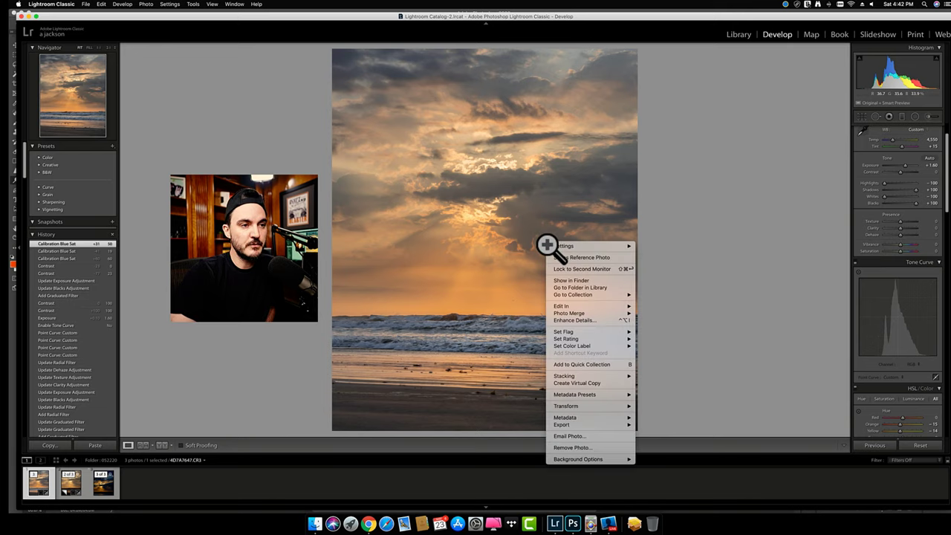
{"action": "mouse_move", "coordinate": [584, 304]}
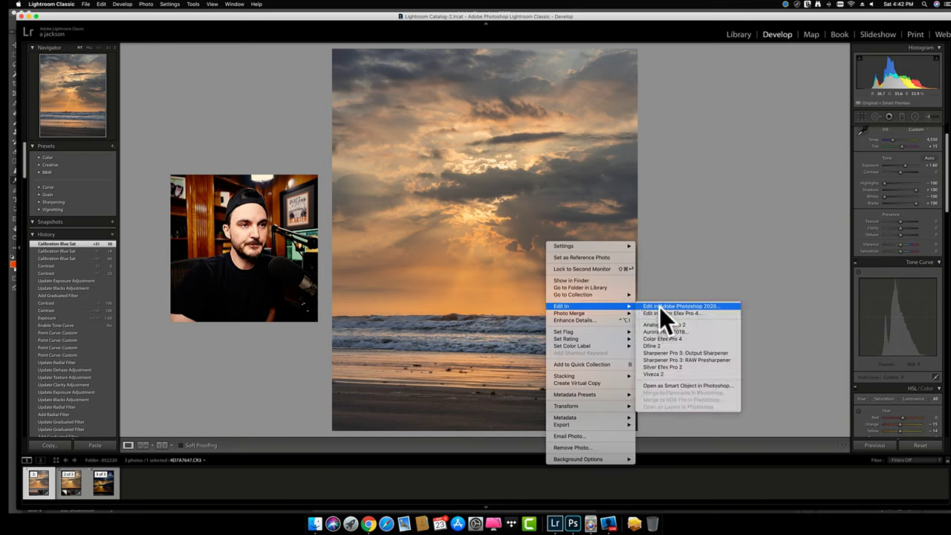
{"action": "left_click", "coordinate": [659, 307]}
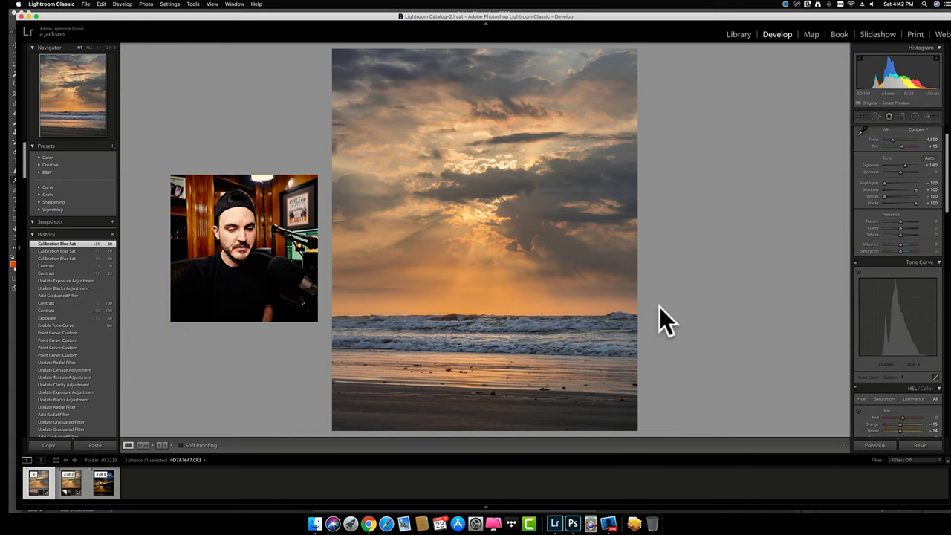
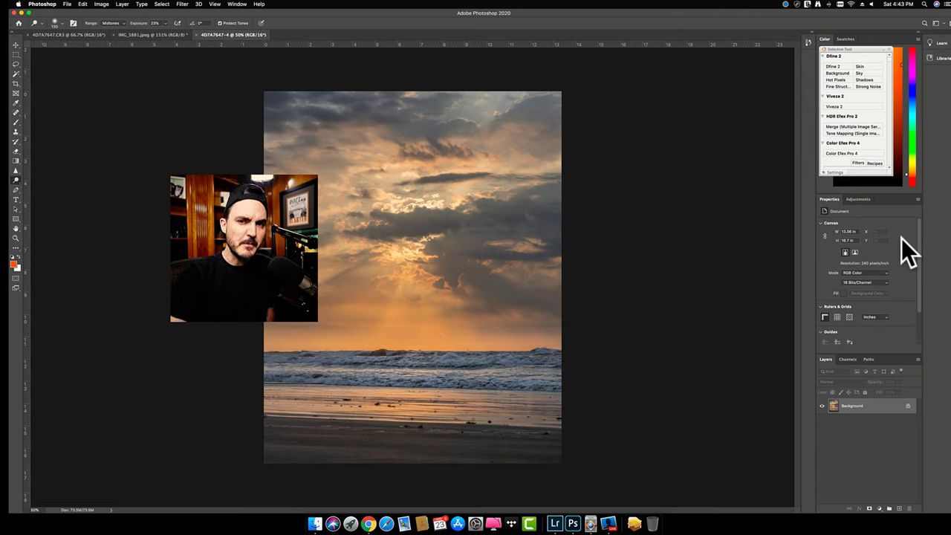
- Unlock the Background layer into Layer 0 and duplicate it as Layer 0 copy
{"action": "left_click", "coordinate": [907, 406]}
{"action": "left_click", "coordinate": [891, 407]}
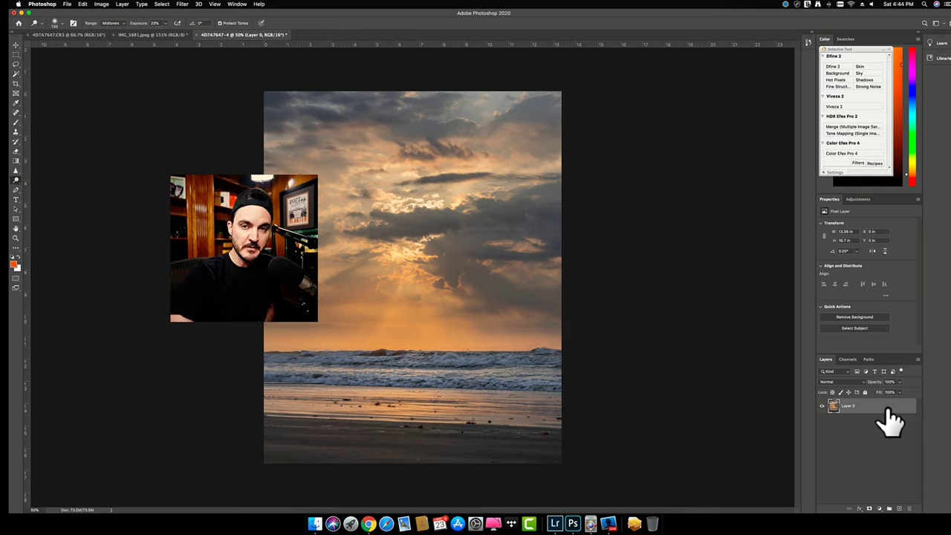
{"action": "right_click", "coordinate": [888, 408]}
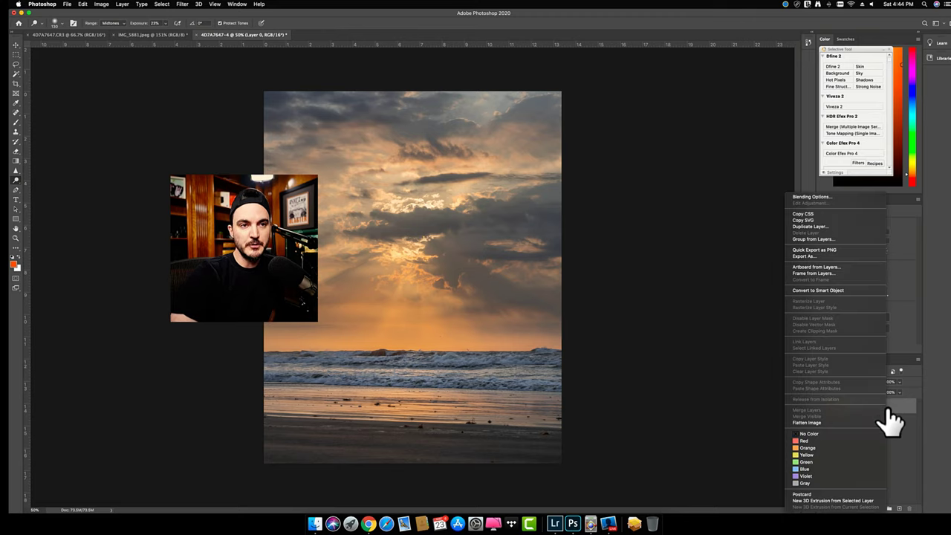
{"action": "left_click", "coordinate": [836, 224]}
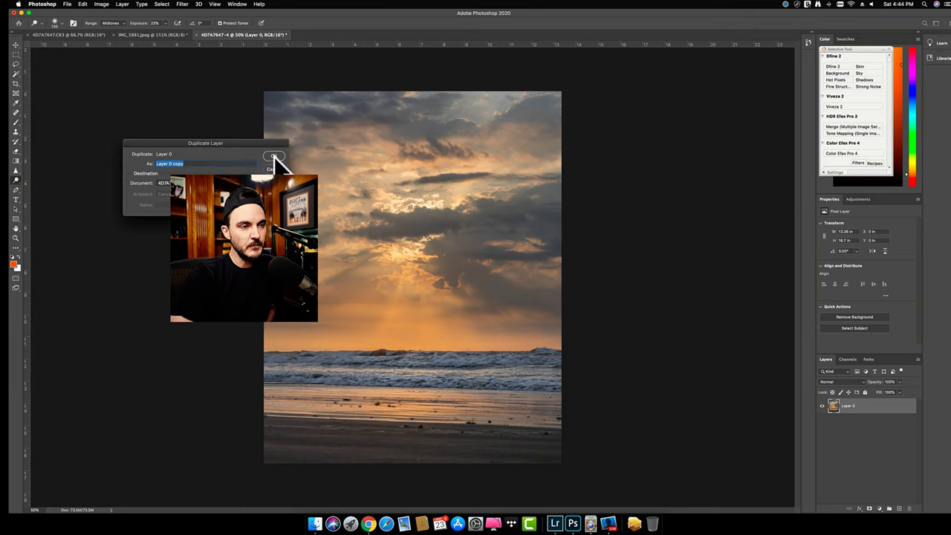
{"action": "left_click", "coordinate": [284, 158]}
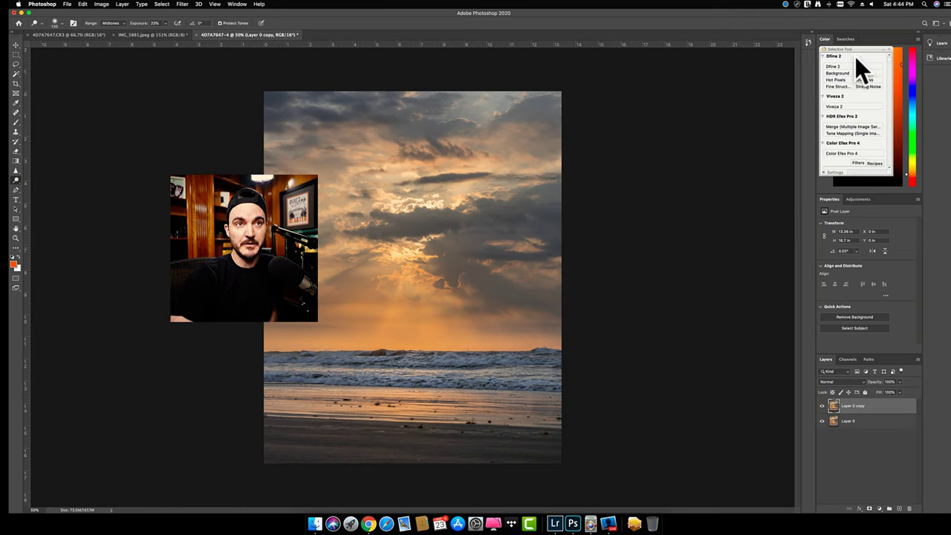
{"action": "left_click_drag", "start_coordinate": [867, 49], "coordinate": [687, 112]}
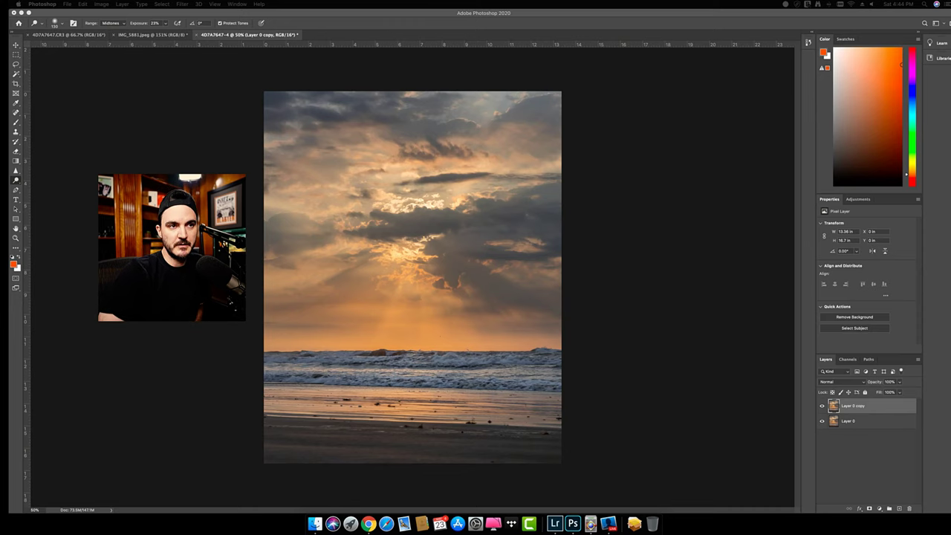
{"action": "left_click", "coordinate": [619, 357]}
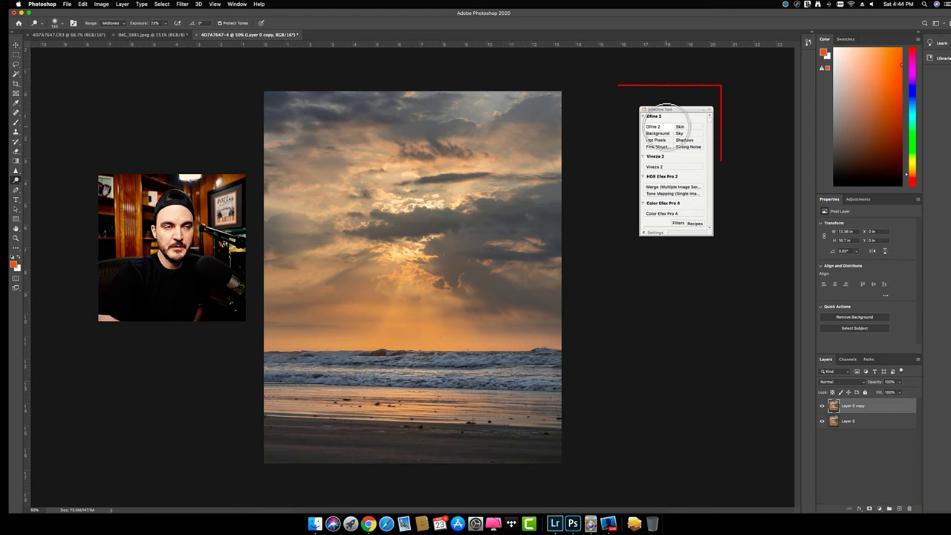
{"action": "left_click", "coordinate": [666, 127]}
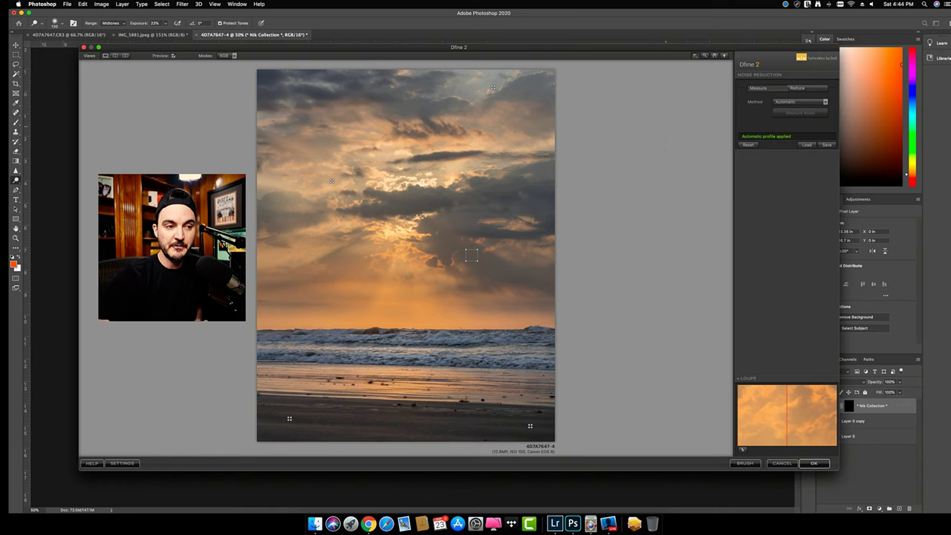
{"action": "left_click", "coordinate": [815, 464]}
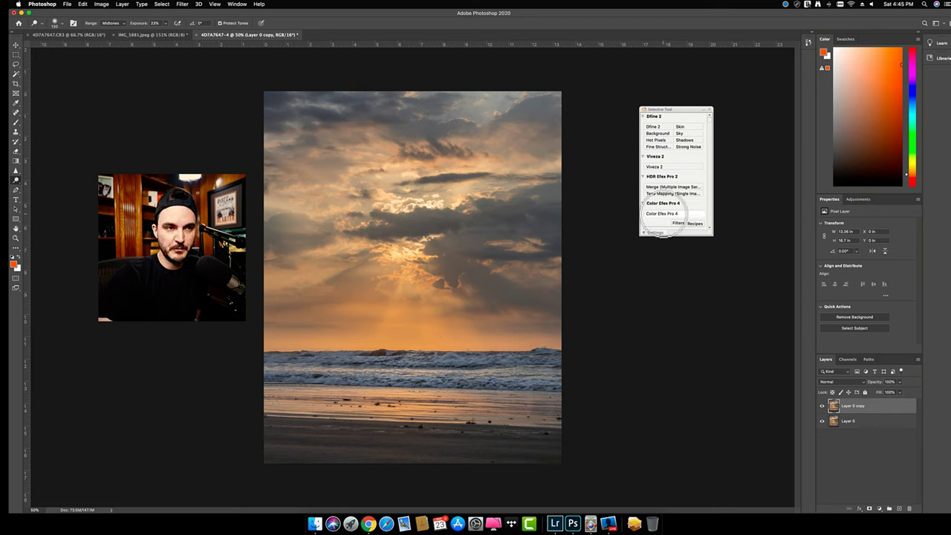
- Launch Color Efex Pro 4 on the layer and add an empty filter slot below Bleach Bypass
{"action": "left_click", "coordinate": [661, 214]}
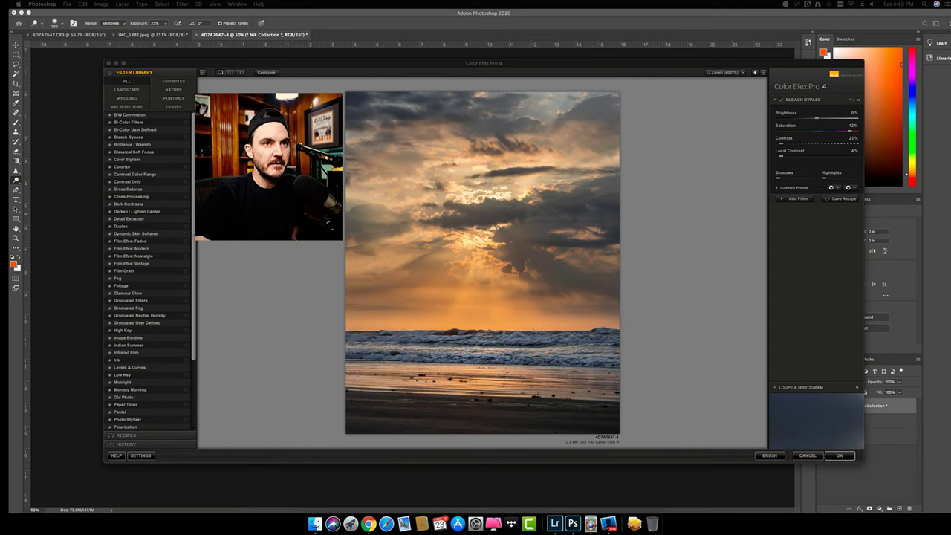
{"action": "left_click", "coordinate": [781, 101]}
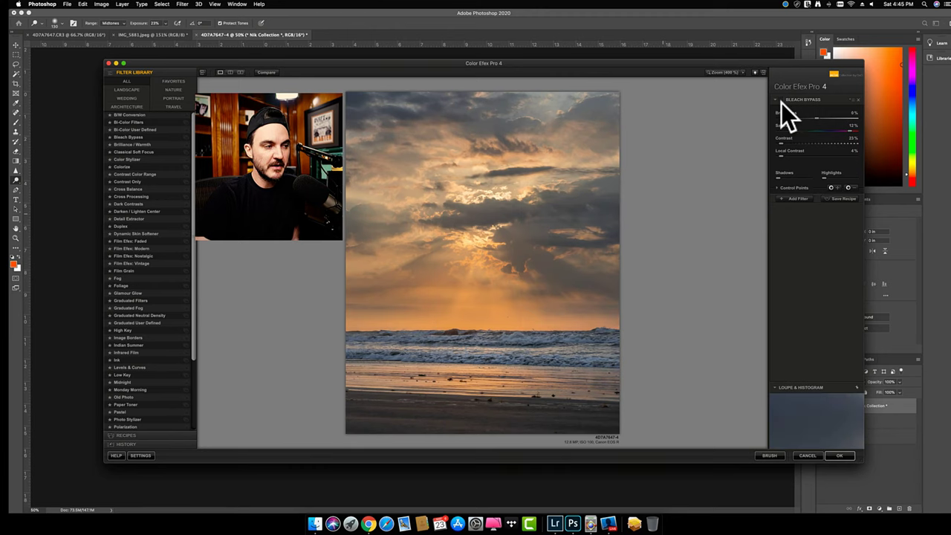
{"action": "left_click", "coordinate": [803, 199]}
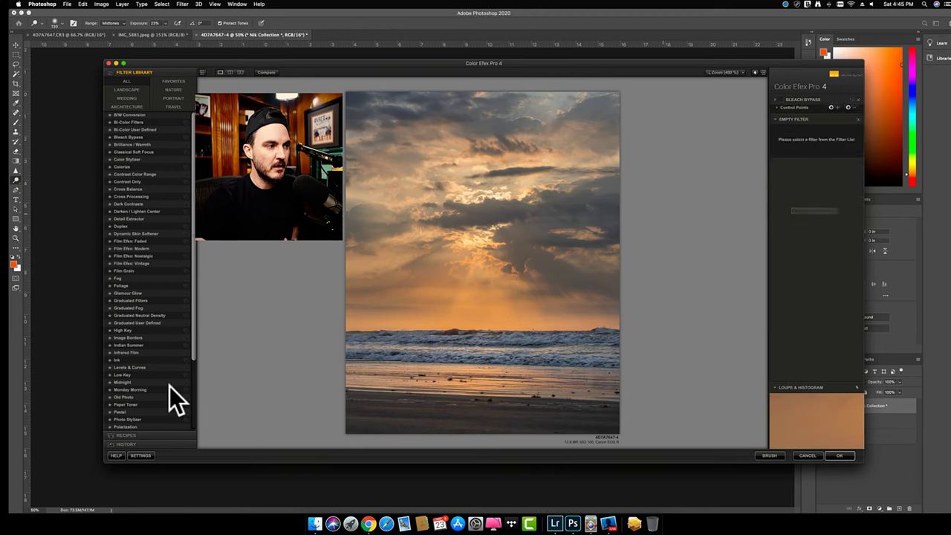
{"action": "left_click_drag", "start_coordinate": [194, 345], "coordinate": [187, 442]}
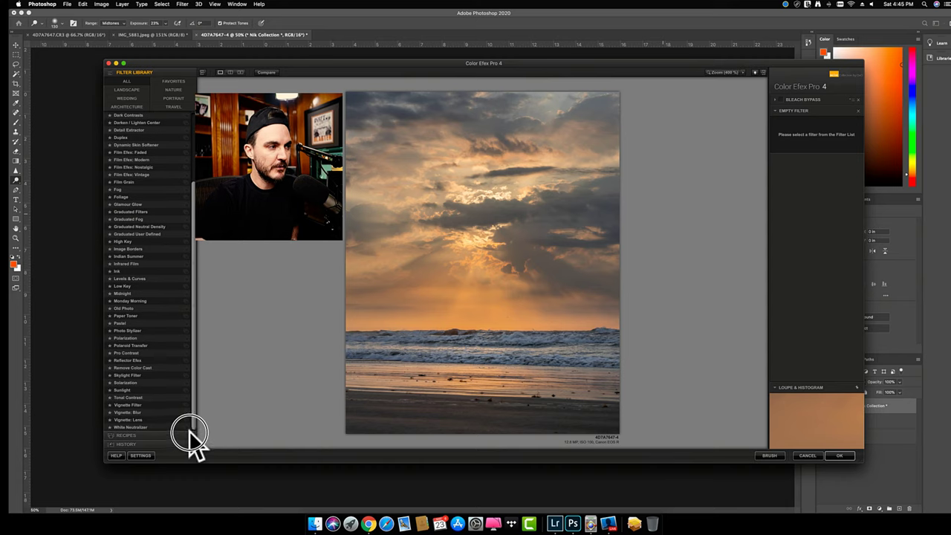
- Apply Pro Contrast with Correct Color Cast 0%, Correct Contrast 11% and Dynamic Contrast 21%
{"action": "left_click", "coordinate": [139, 353]}
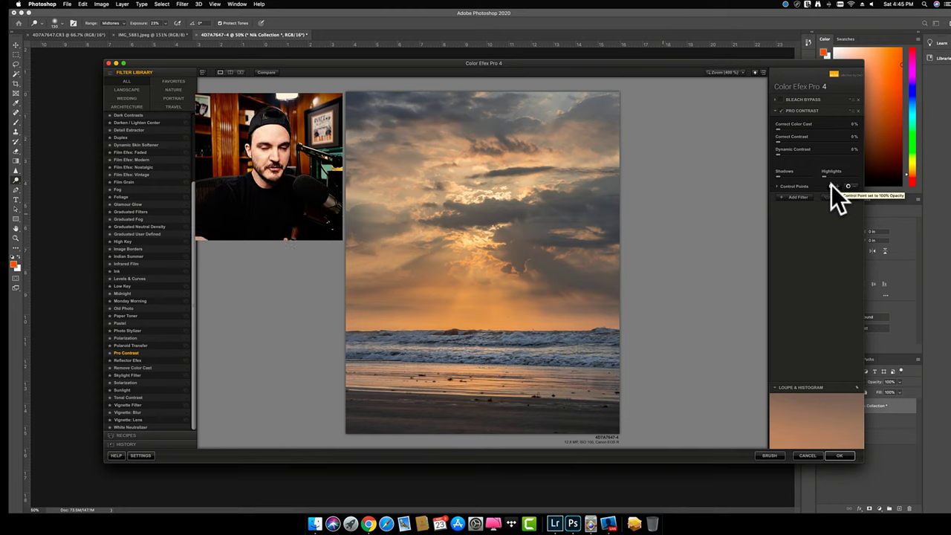
{"action": "left_click", "coordinate": [812, 128]}
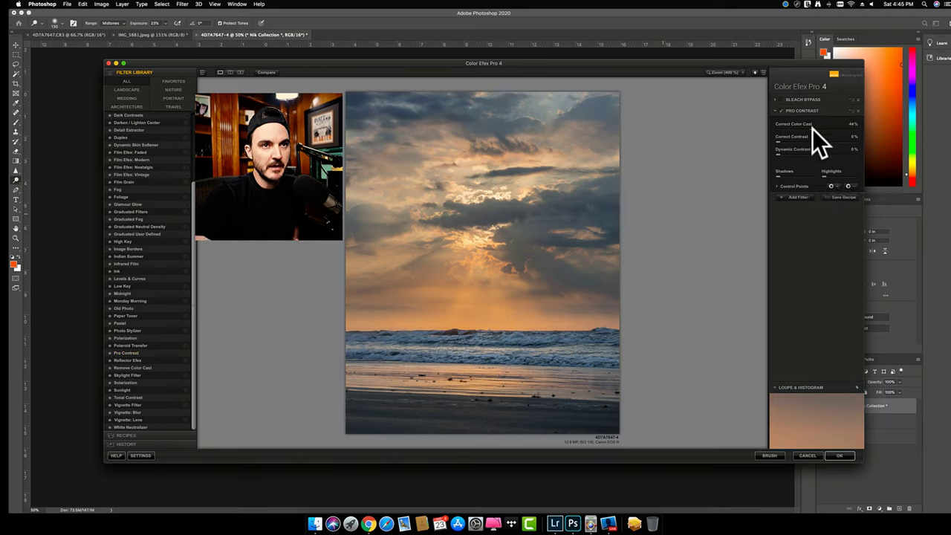
{"action": "left_click", "coordinate": [853, 130]}
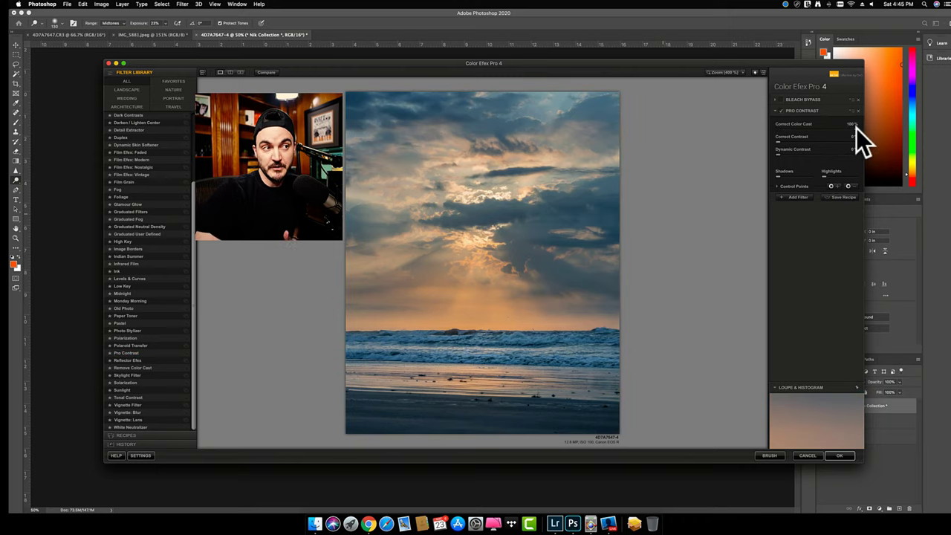
{"action": "left_click", "coordinate": [777, 130]}
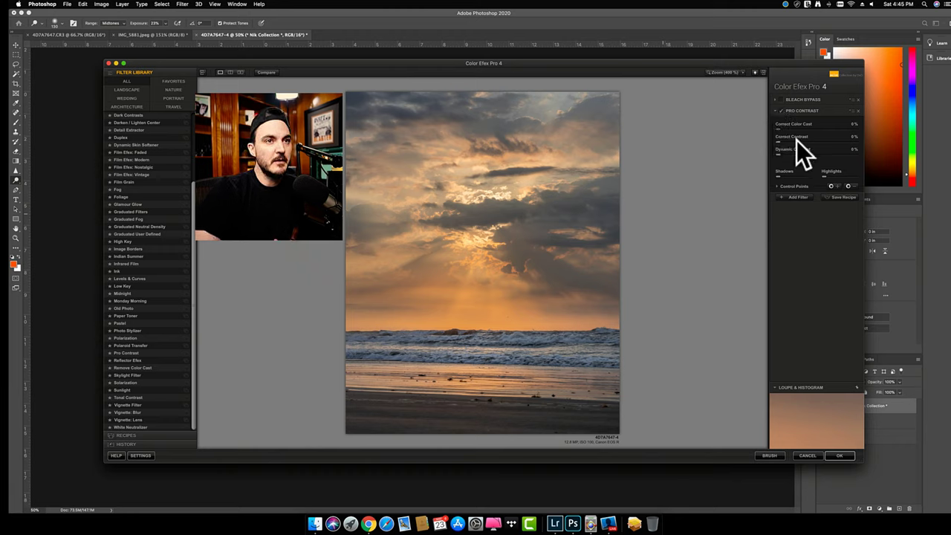
{"action": "left_click", "coordinate": [787, 142]}
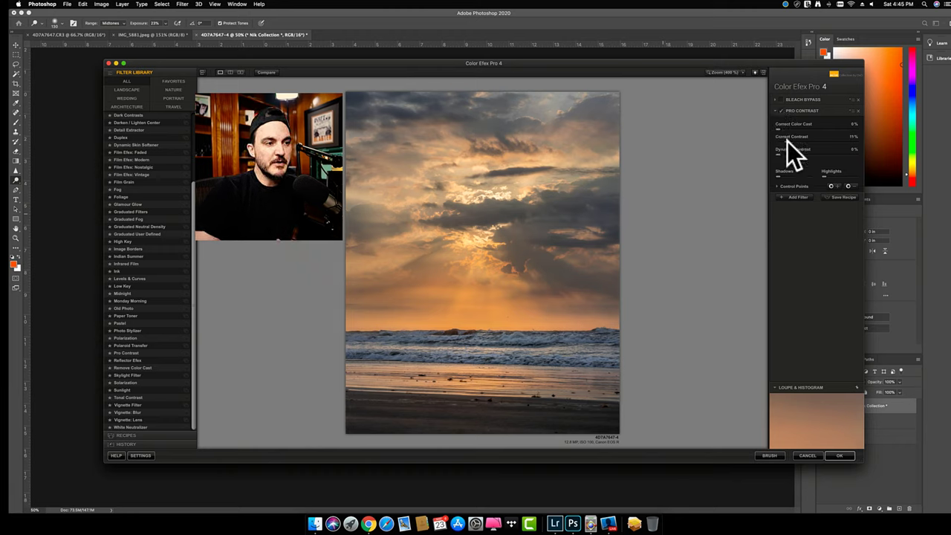
{"action": "left_click", "coordinate": [794, 153]}
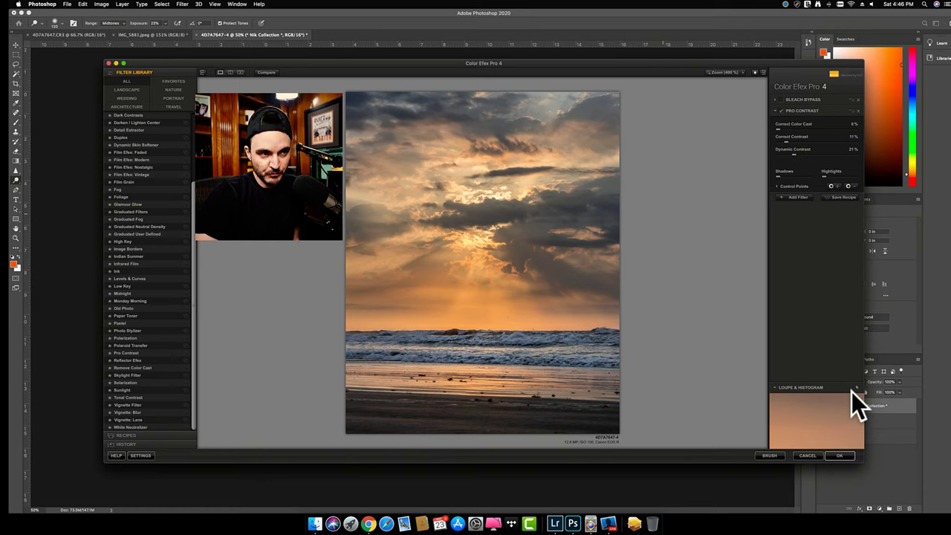
- Inspect the breaking waves up close and set Pro Contrast Shadows to 5%
{"action": "mouse_move", "coordinate": [819, 411]}
{"action": "left_mouse_down"}
{"action": "mouse_move", "coordinate": [819, 431]}
{"action": "mouse_move", "coordinate": [824, 408]}
{"action": "mouse_move", "coordinate": [821, 418]}
{"action": "left_mouse_up"}
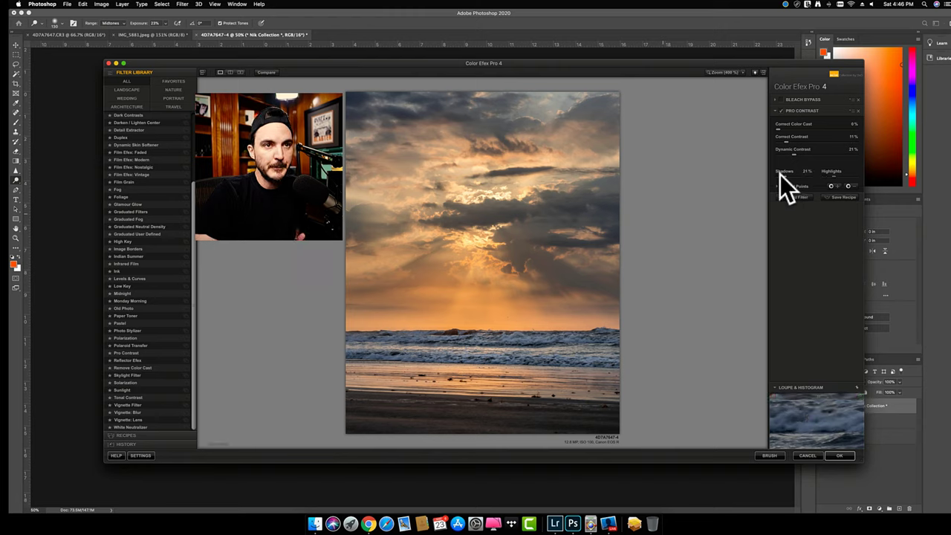
{"action": "left_click_drag", "start_coordinate": [780, 176], "coordinate": [766, 174]}
{"action": "left_click", "coordinate": [830, 186]}
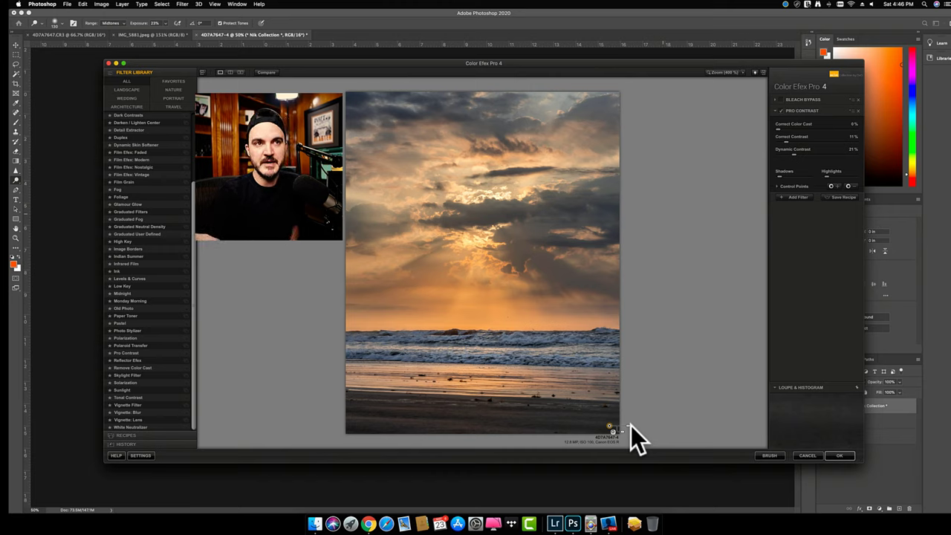
- Place Pro Contrast control points on the lower-left beach and bottom centre, shrinking the centre point and adjusting its opacity
{"action": "left_click", "coordinate": [850, 187]}
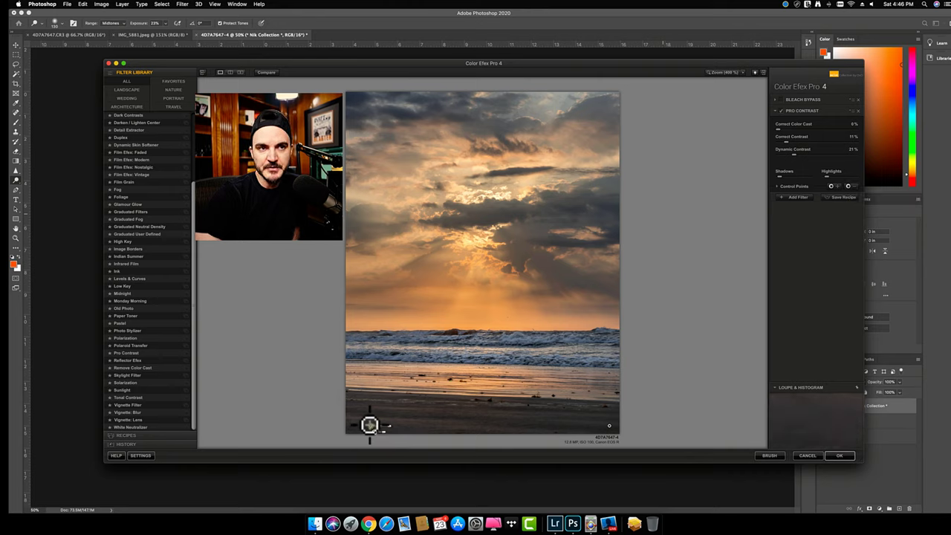
{"action": "left_click", "coordinate": [370, 424]}
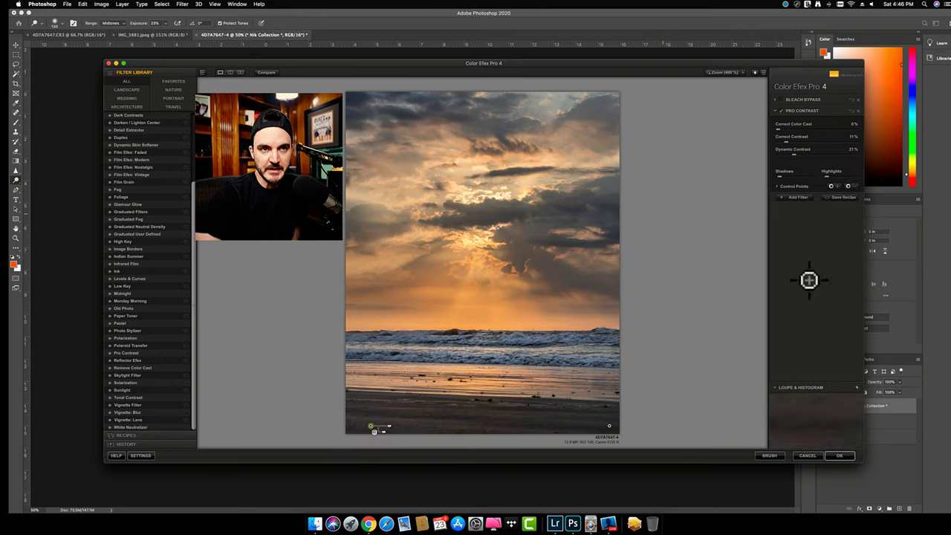
{"action": "left_click", "coordinate": [848, 188]}
{"action": "left_click", "coordinate": [478, 423]}
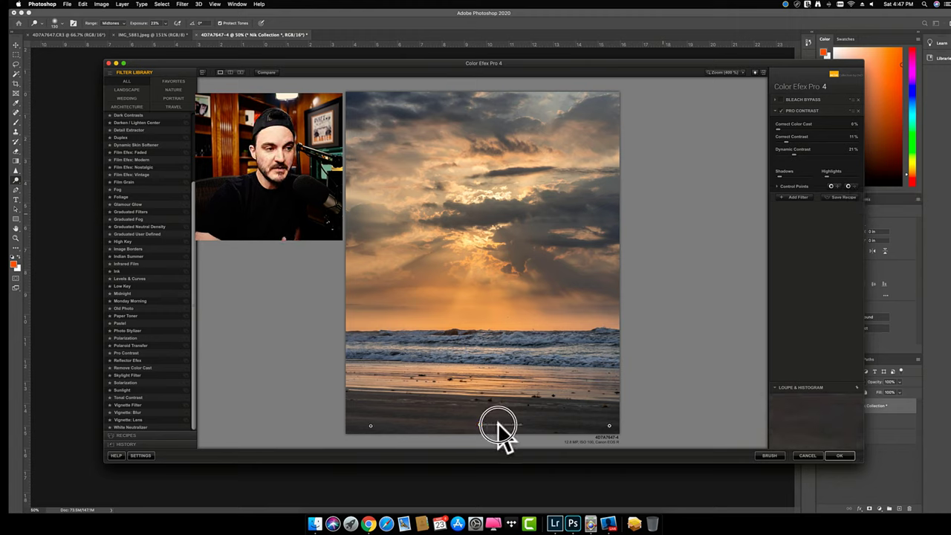
{"action": "left_click_drag", "start_coordinate": [502, 426], "coordinate": [498, 428]}
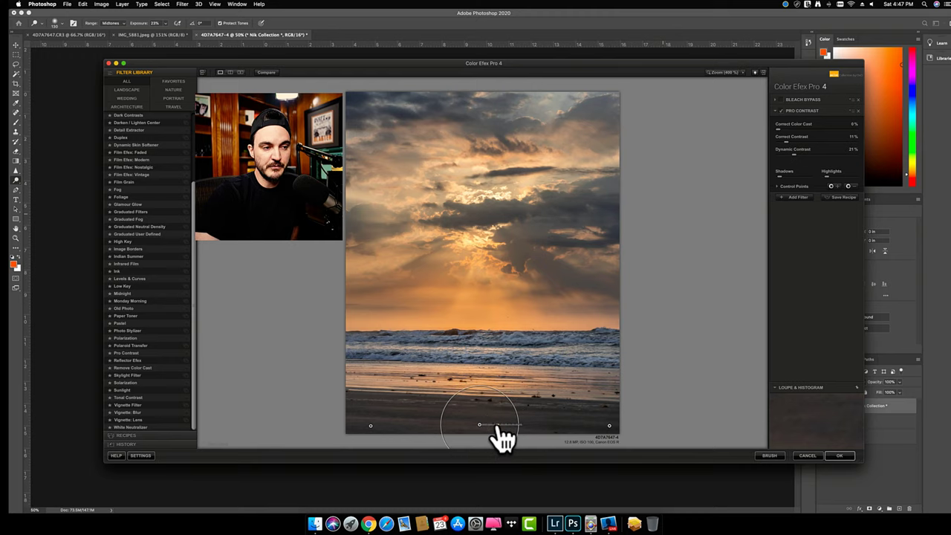
{"action": "left_click", "coordinate": [498, 430]}
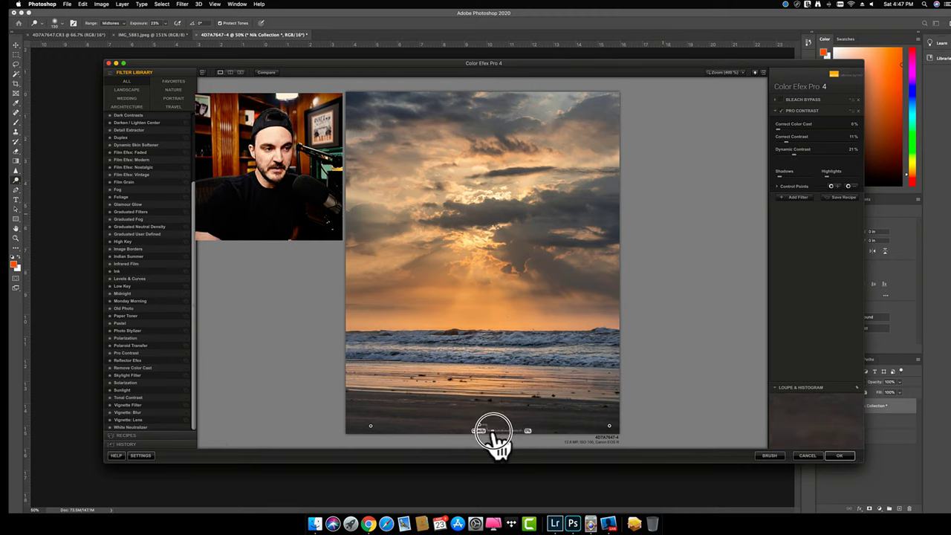
{"action": "left_click_drag", "start_coordinate": [500, 431], "coordinate": [485, 434]}
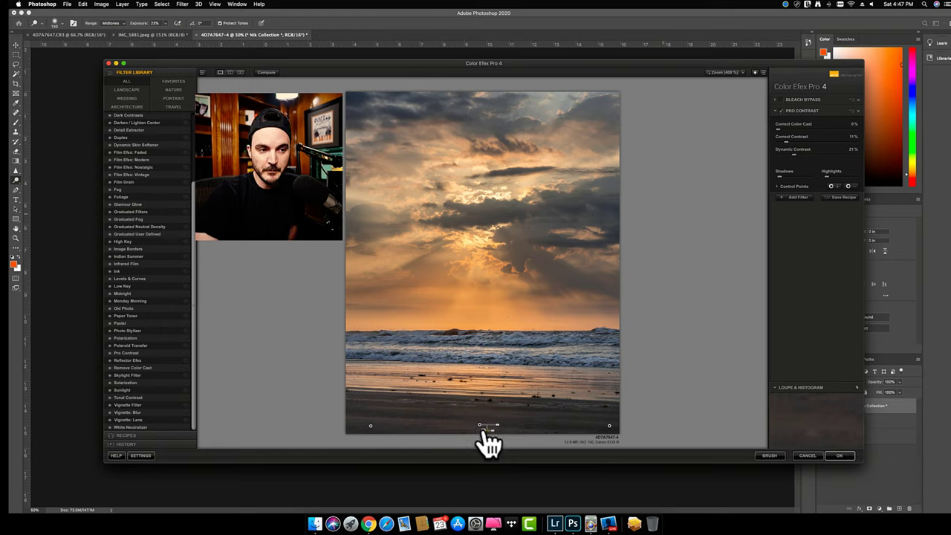
- Add control points on the bottom-right beach, the top-left sky and the right-edge clouds
{"action": "left_click", "coordinate": [609, 426]}
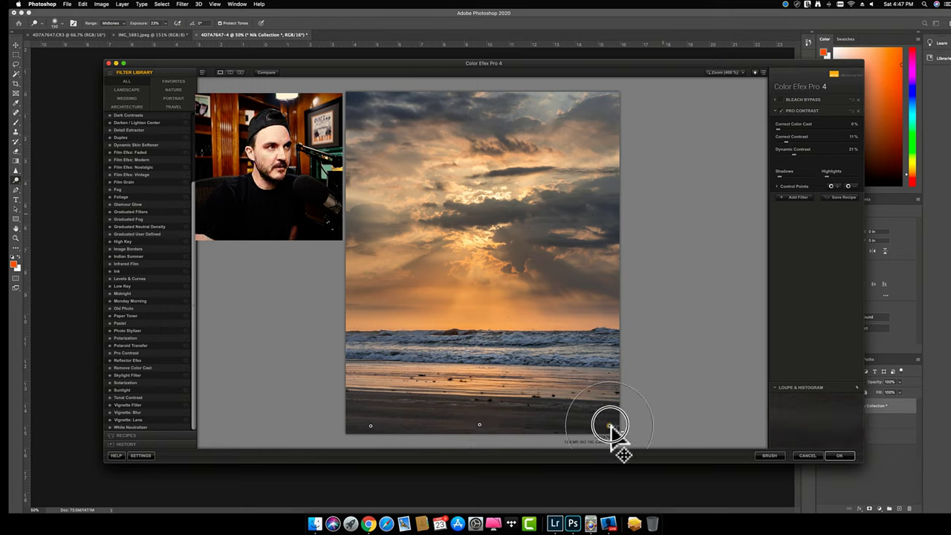
{"action": "left_click", "coordinate": [852, 186]}
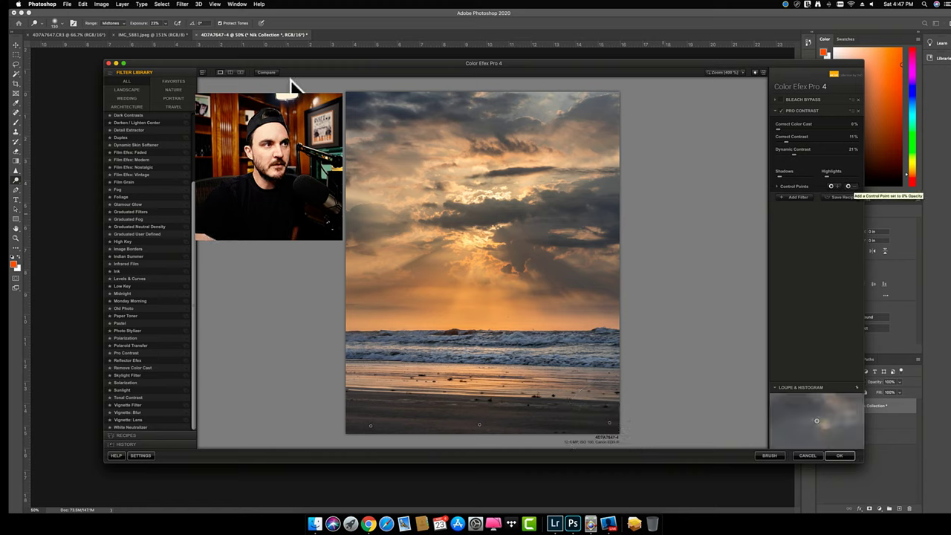
{"action": "left_click", "coordinate": [378, 100]}
{"action": "scroll", "coordinate": [380, 110], "scroll_direction": "up", "scroll_amount": 5}
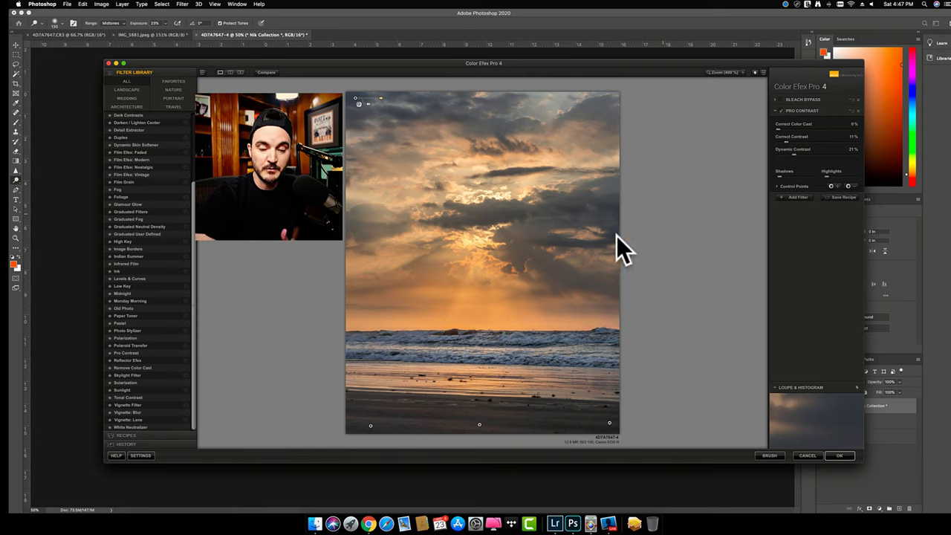
{"action": "left_click", "coordinate": [848, 187]}
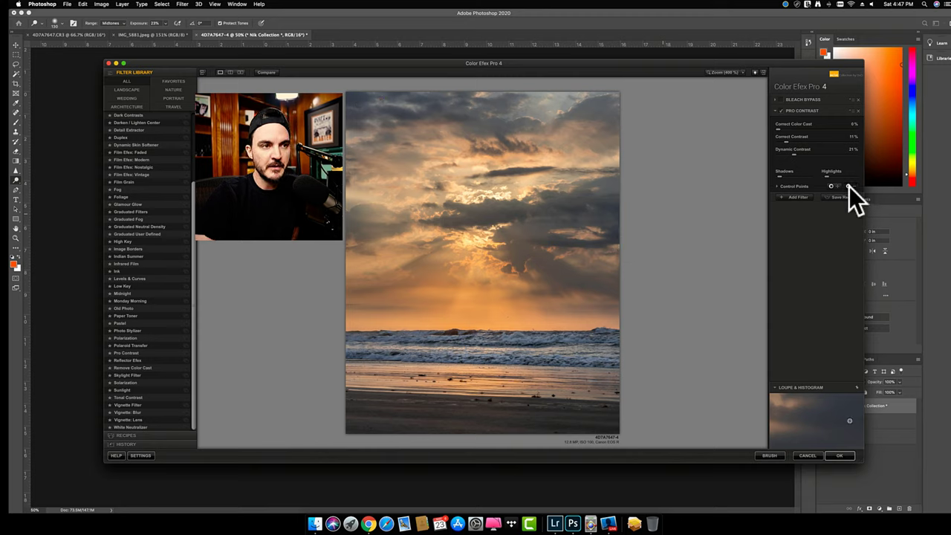
{"action": "left_click", "coordinate": [614, 239]}
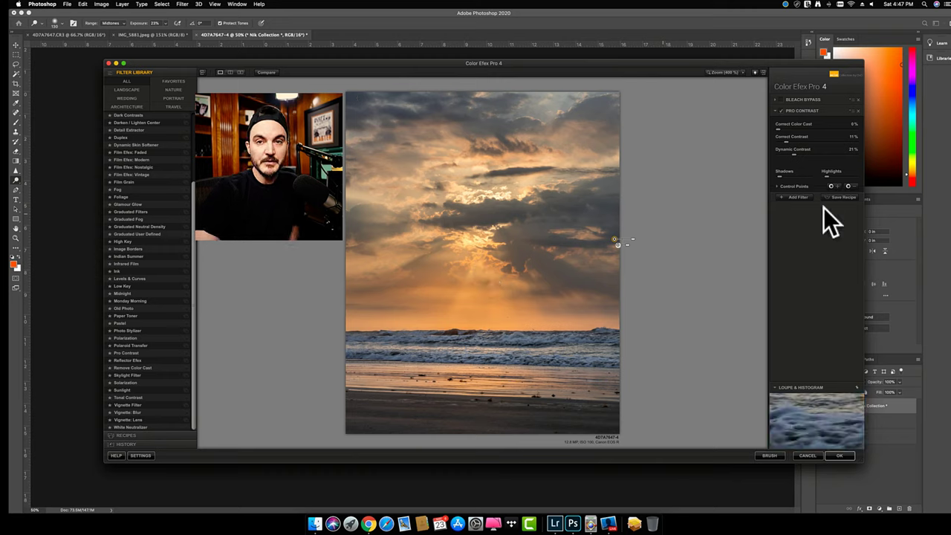
- Add Skylight Filter above Pro Contrast at 100% strength, toggling it to compare
{"action": "left_click", "coordinate": [806, 197]}
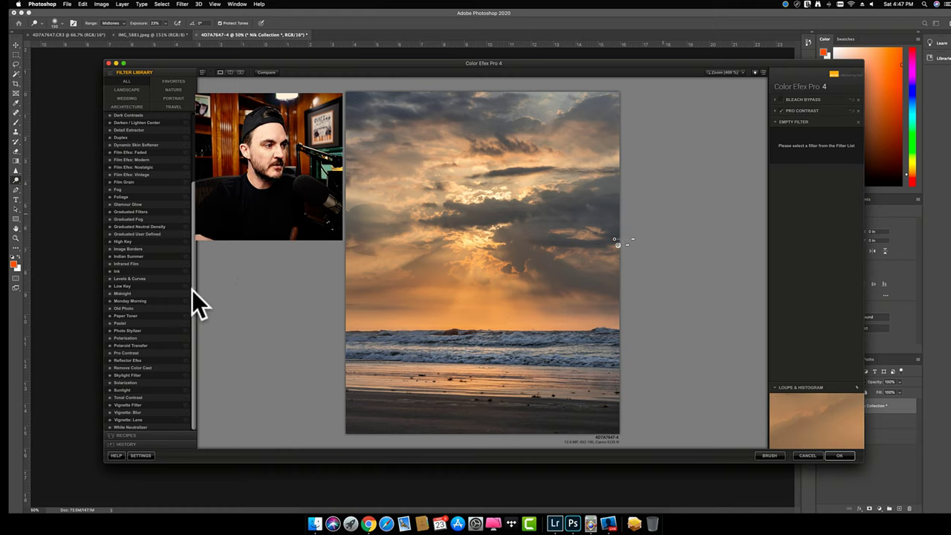
{"action": "left_click", "coordinate": [145, 376]}
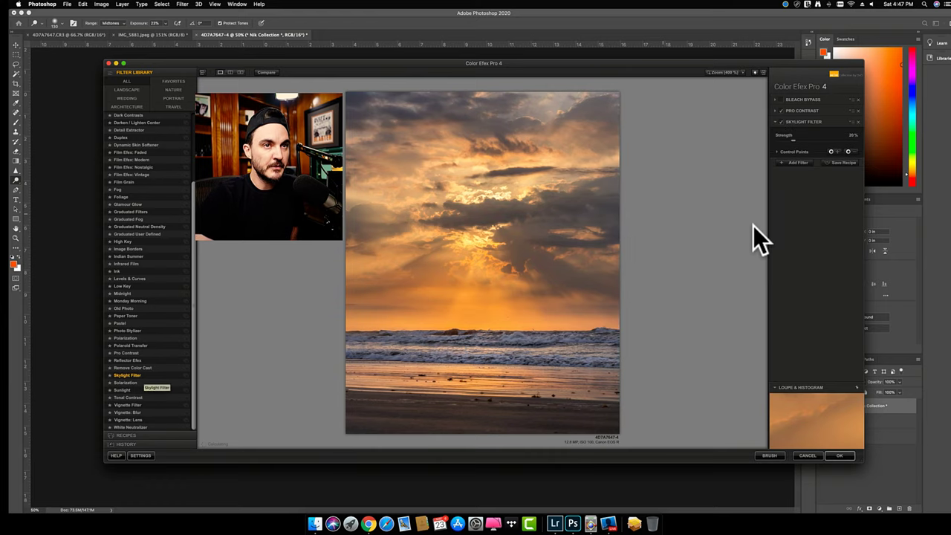
{"action": "left_click_drag", "start_coordinate": [810, 119], "coordinate": [813, 106]}
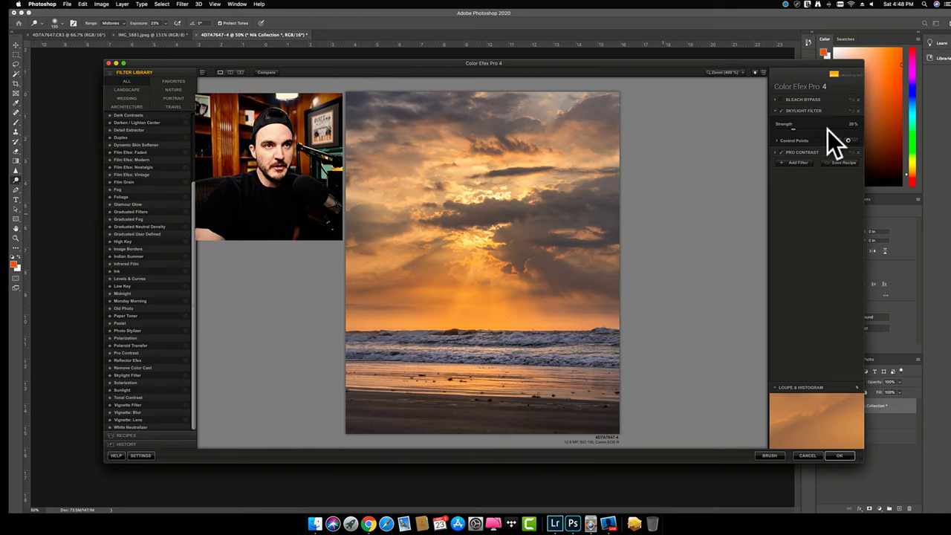
{"action": "left_click_drag", "start_coordinate": [842, 130], "coordinate": [866, 134]}
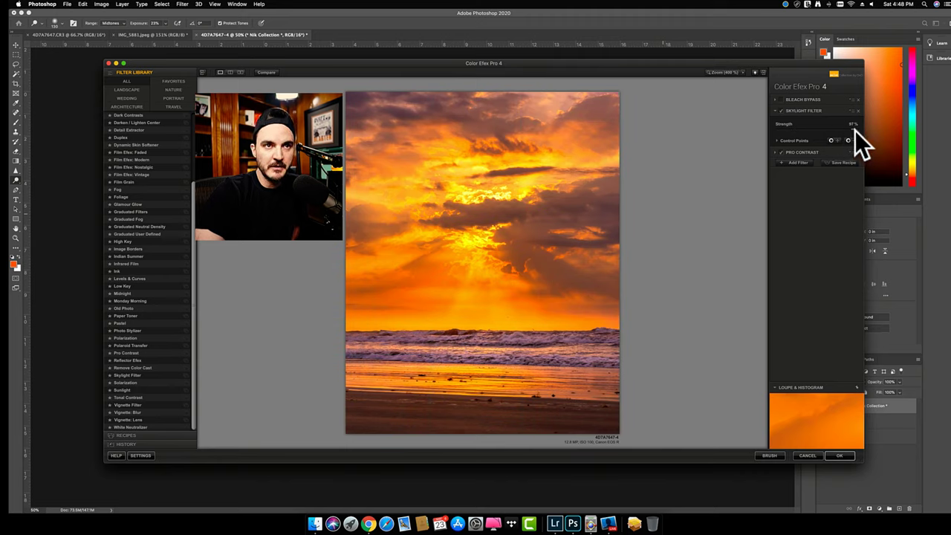
{"action": "left_click_drag", "start_coordinate": [856, 131], "coordinate": [859, 129]}
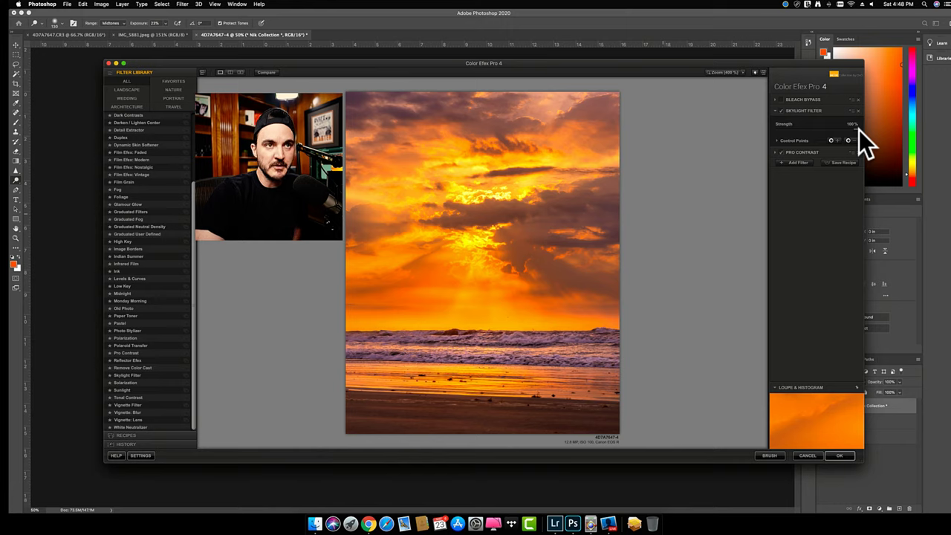
{"action": "left_click", "coordinate": [781, 109]}
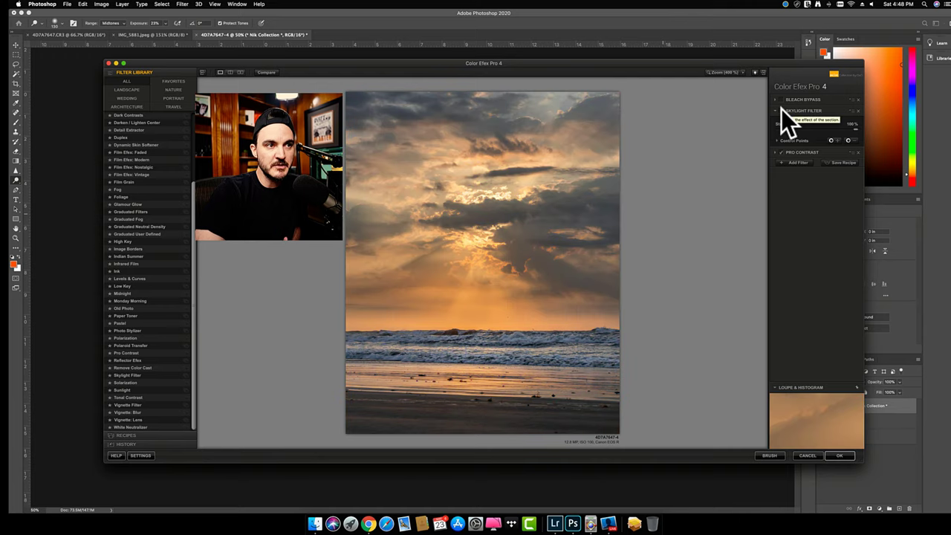
{"action": "left_click", "coordinate": [780, 111]}
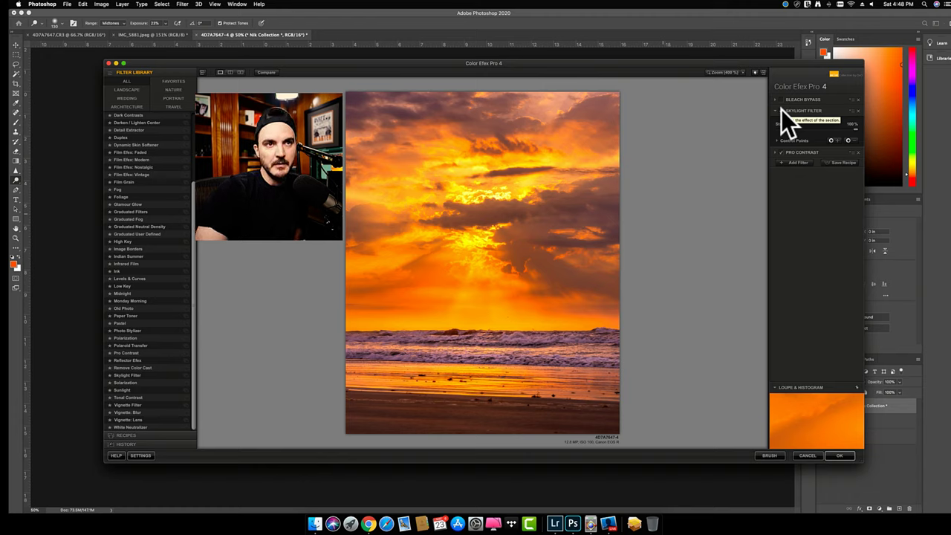
- Place a Skylight control point in the sky and move it onto the right-hand clouds
{"action": "left_click", "coordinate": [848, 140]}
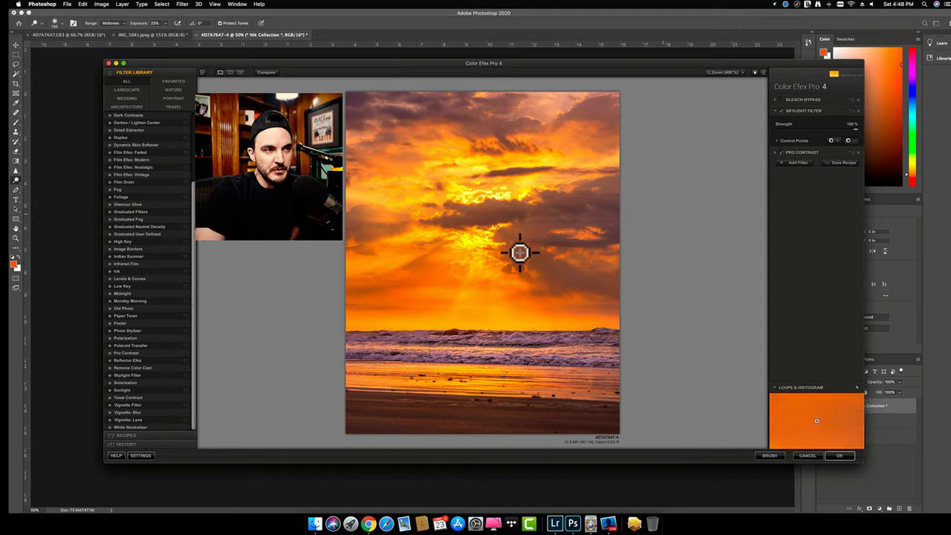
{"action": "left_click", "coordinate": [486, 237]}
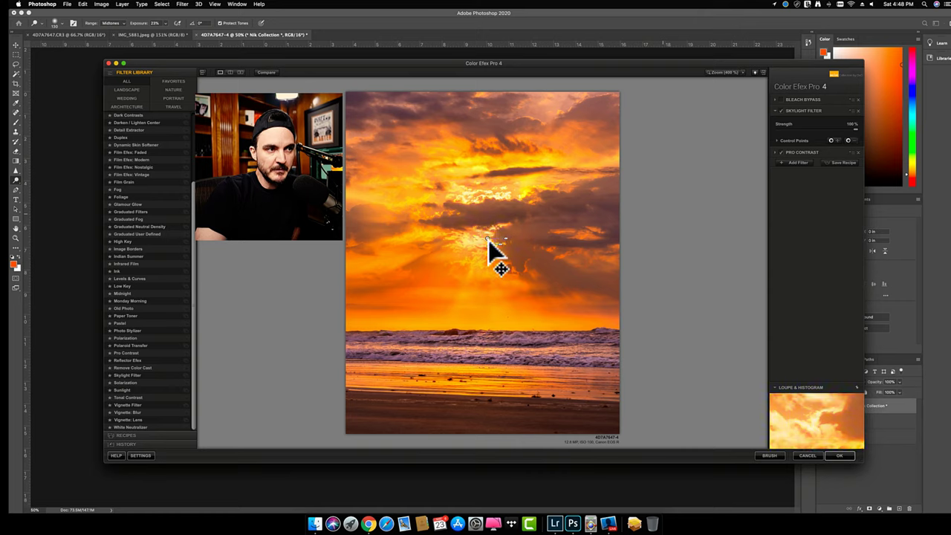
{"action": "left_click_drag", "start_coordinate": [488, 239], "coordinate": [607, 209]}
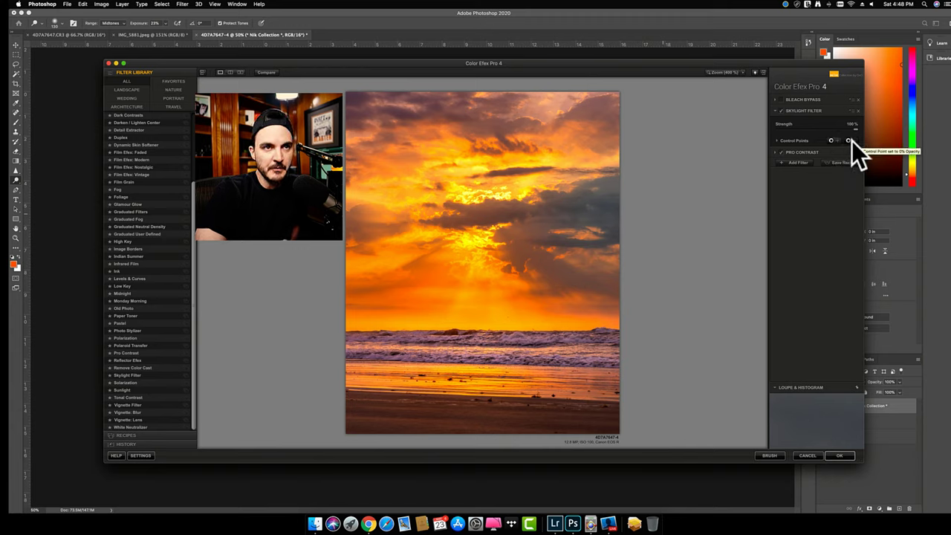
- Add Skylight control points on the right clouds and upper-left sky, widening the upper-left one
{"action": "left_click", "coordinate": [852, 140]}
{"action": "left_click", "coordinate": [607, 208]}
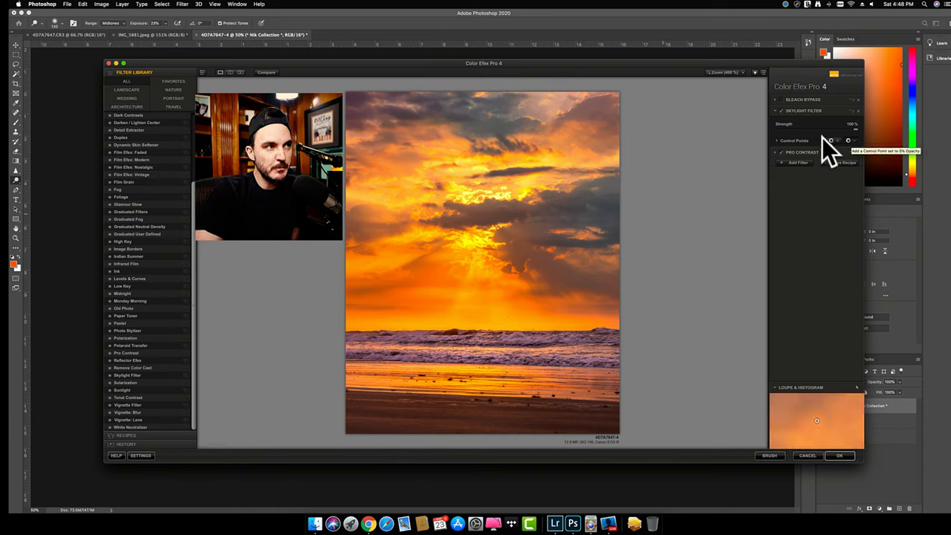
{"action": "left_click", "coordinate": [359, 102]}
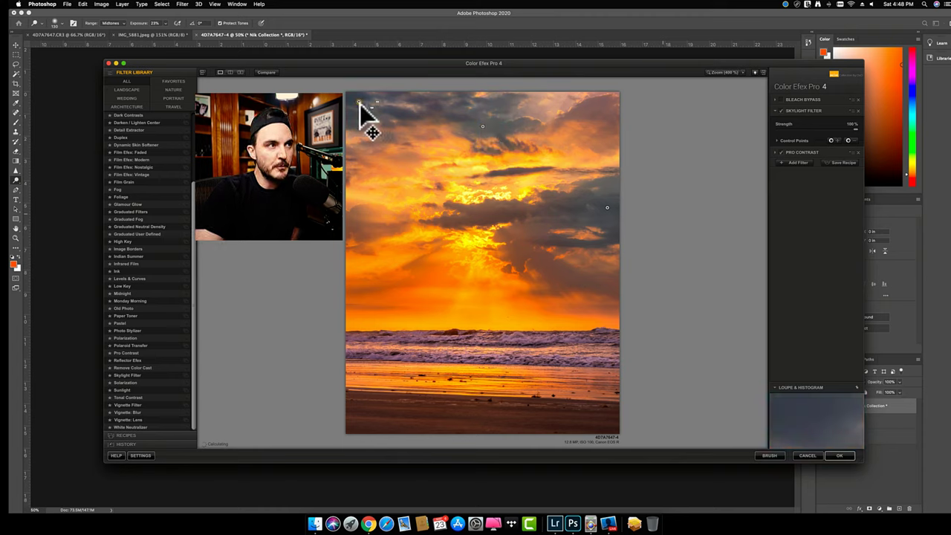
{"action": "left_click_drag", "start_coordinate": [378, 104], "coordinate": [420, 116]}
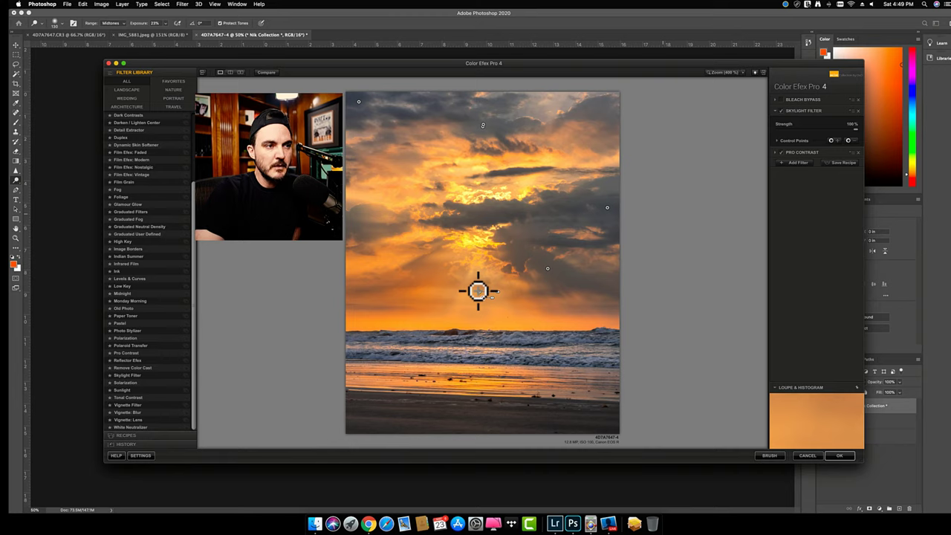
- Place control points mid-sky and just above the horizon, raising each one's opacity
{"action": "left_click", "coordinate": [478, 290]}
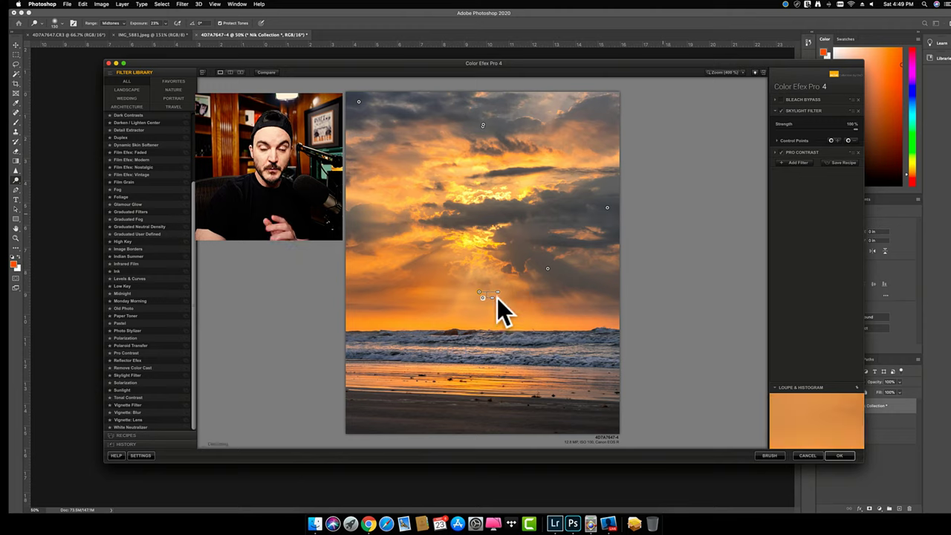
{"action": "left_click", "coordinate": [492, 305]}
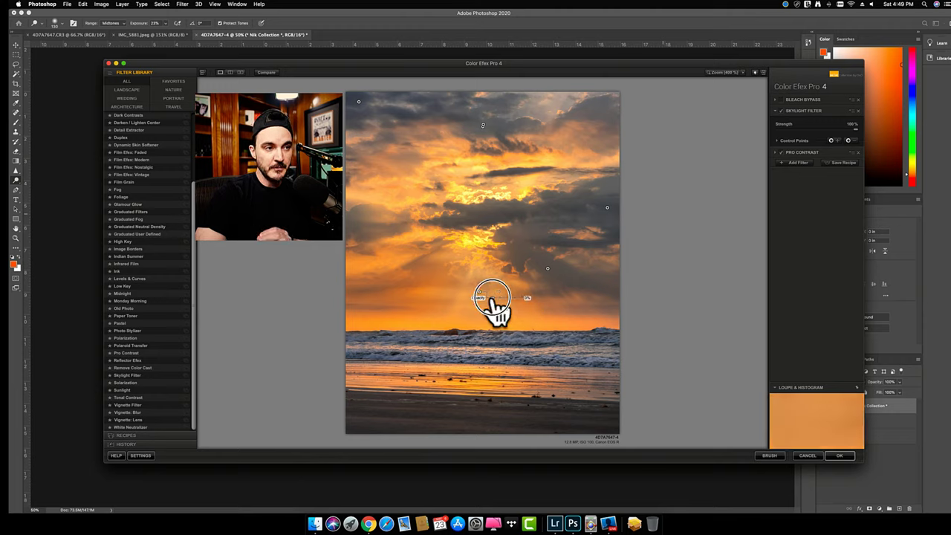
{"action": "left_click_drag", "start_coordinate": [498, 304], "coordinate": [507, 305]}
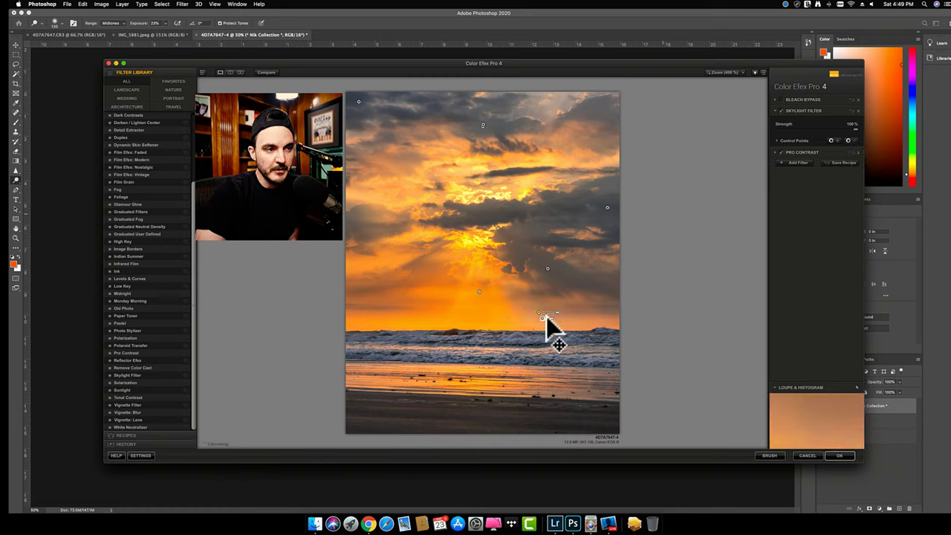
{"action": "left_click", "coordinate": [550, 318]}
{"action": "left_click_drag", "start_coordinate": [550, 318], "coordinate": [566, 320]}
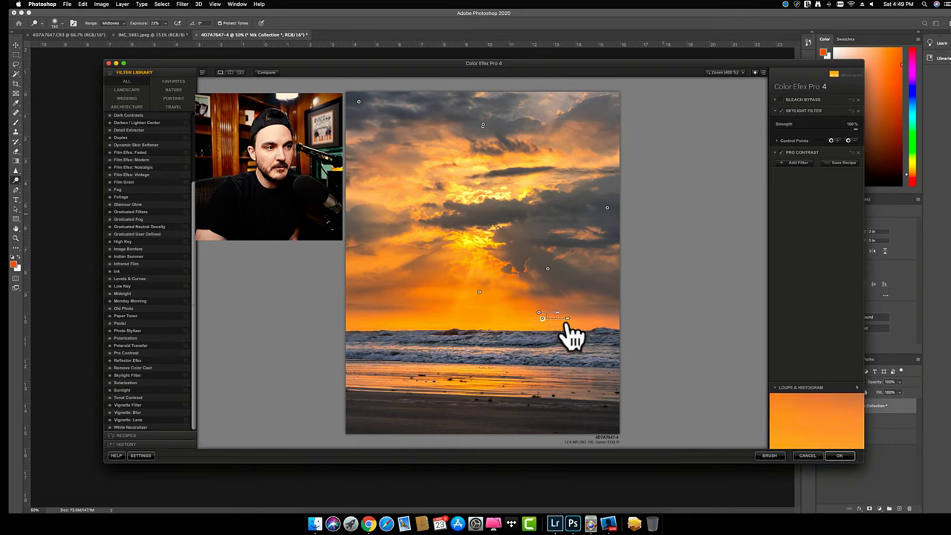
- Place a Skylight control point near the left horizon at 95% opacity
{"action": "left_click", "coordinate": [851, 140]}
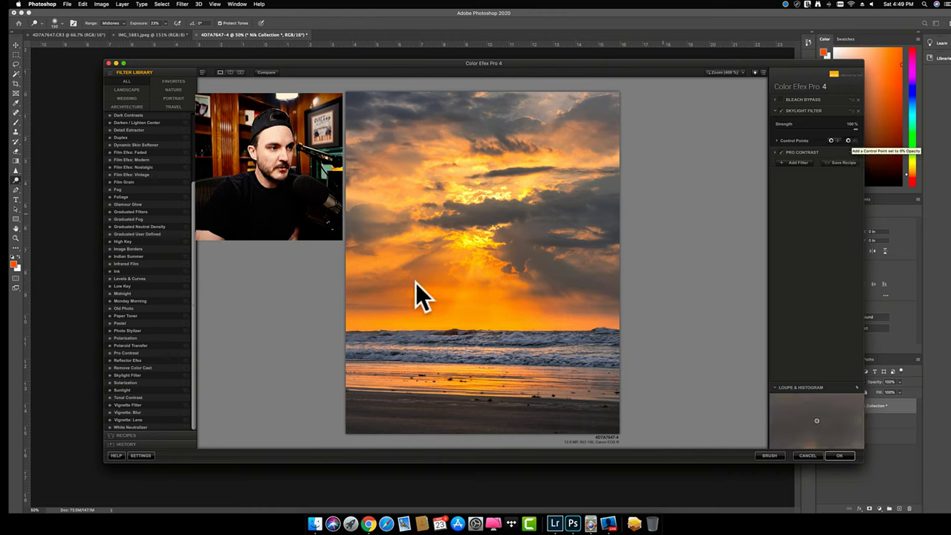
{"action": "left_click", "coordinate": [405, 322]}
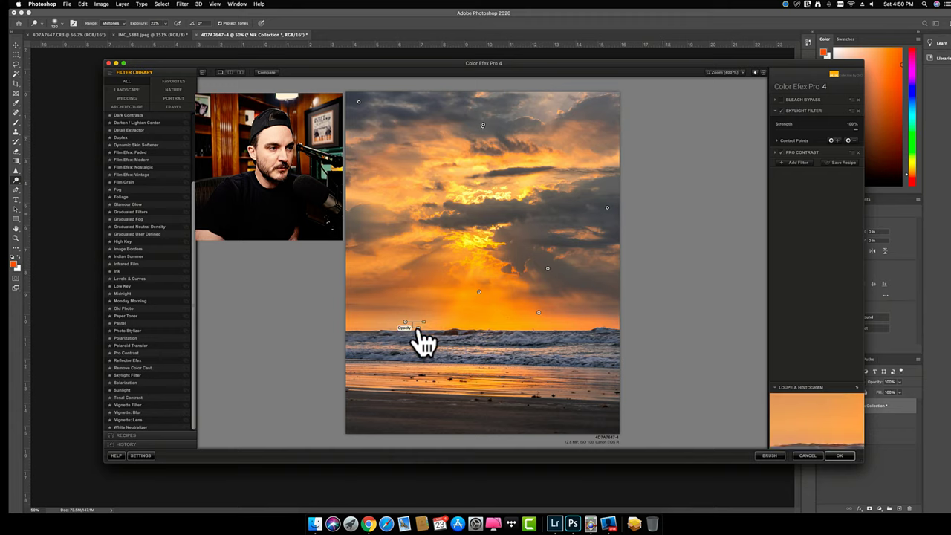
{"action": "left_click_drag", "start_coordinate": [419, 329], "coordinate": [430, 329]}
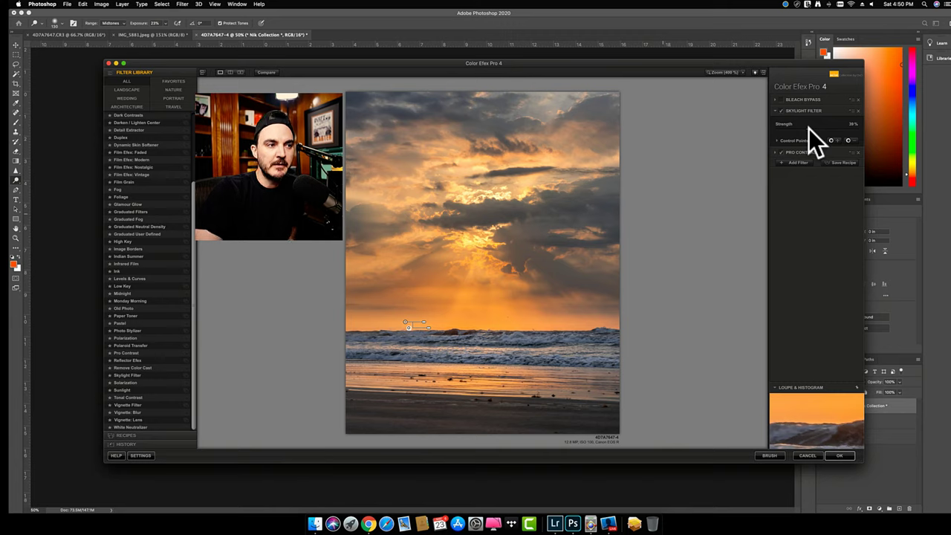
- Lower Skylight Filter strength to about 38% and toggle it to compare
{"action": "left_click", "coordinate": [812, 128]}
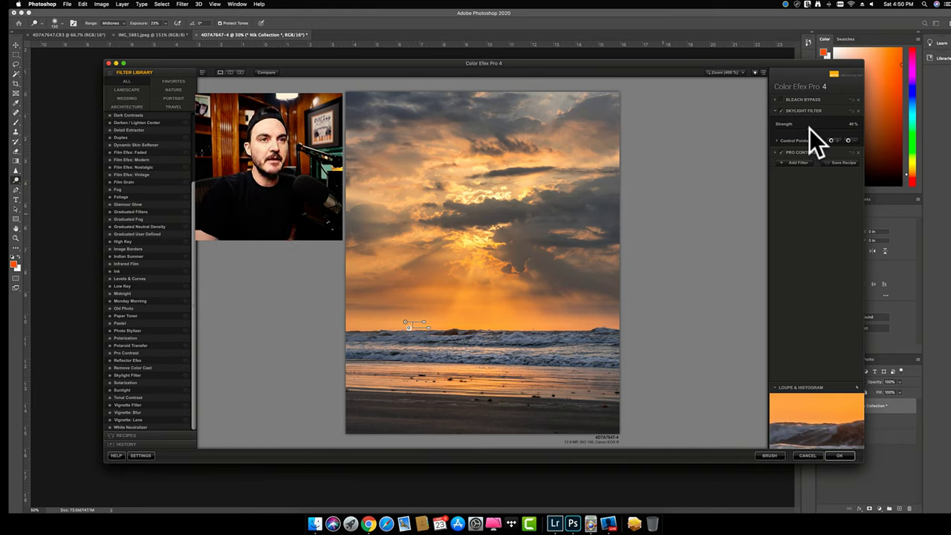
{"action": "left_click_drag", "start_coordinate": [807, 130], "coordinate": [807, 132]}
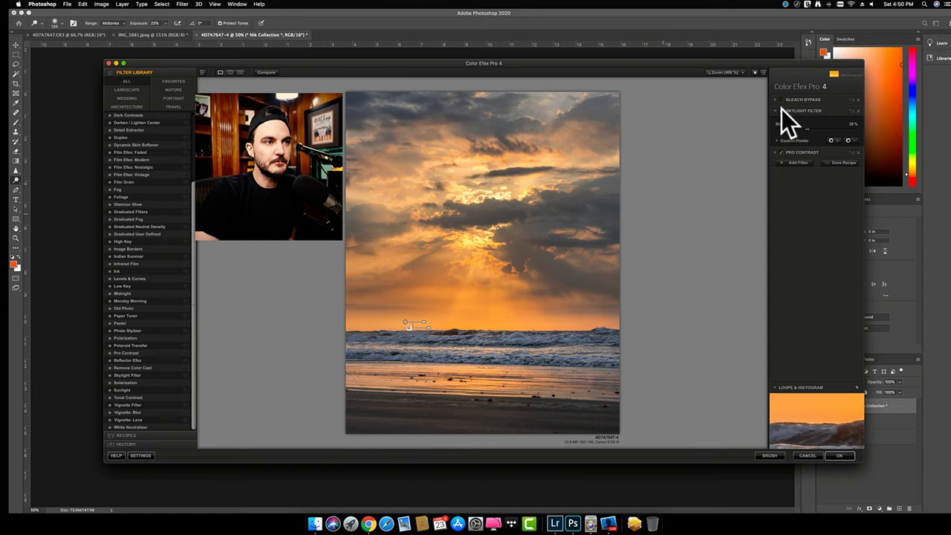
{"action": "left_click", "coordinate": [780, 112]}
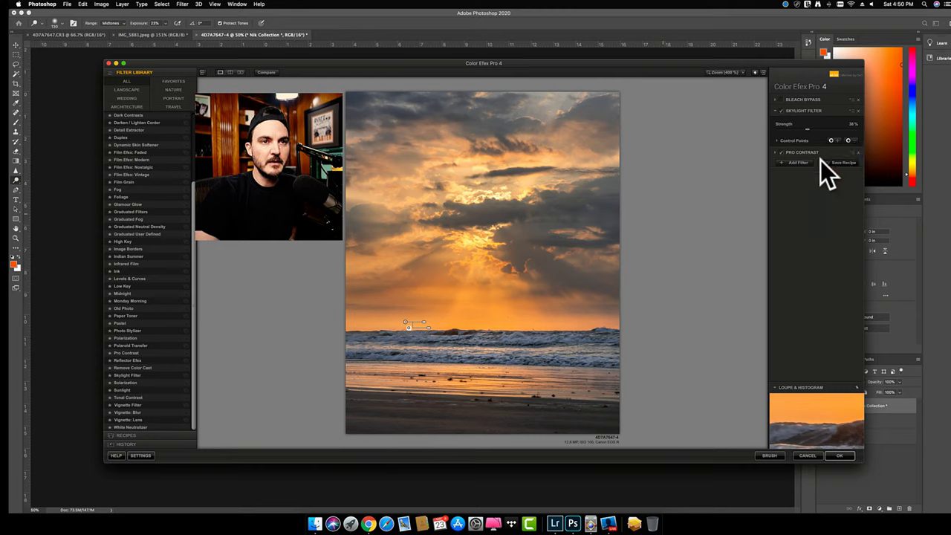
- Add Brilliance / Warmth from the filter list and move it higher in the stack
{"action": "left_click", "coordinate": [801, 162]}
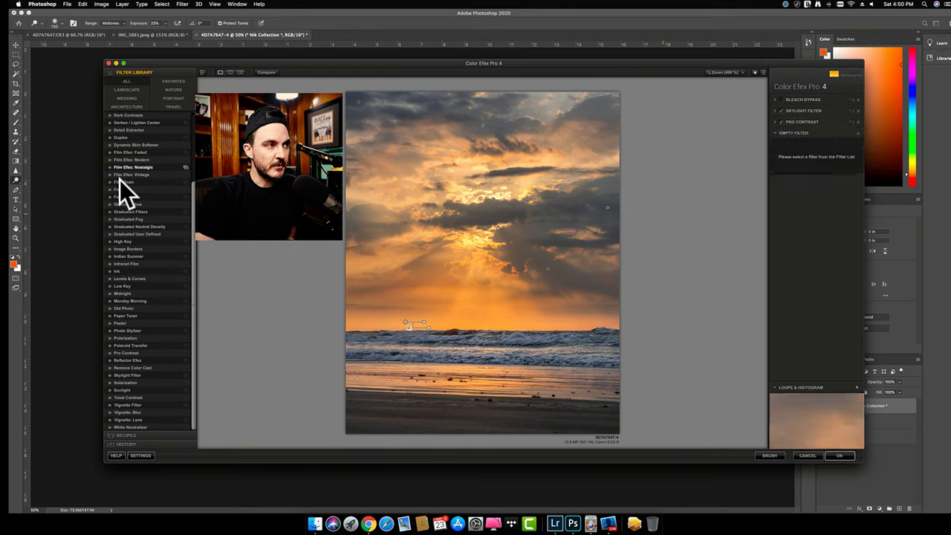
{"action": "left_click", "coordinate": [192, 190]}
{"action": "left_click_drag", "start_coordinate": [192, 190], "coordinate": [191, 116]}
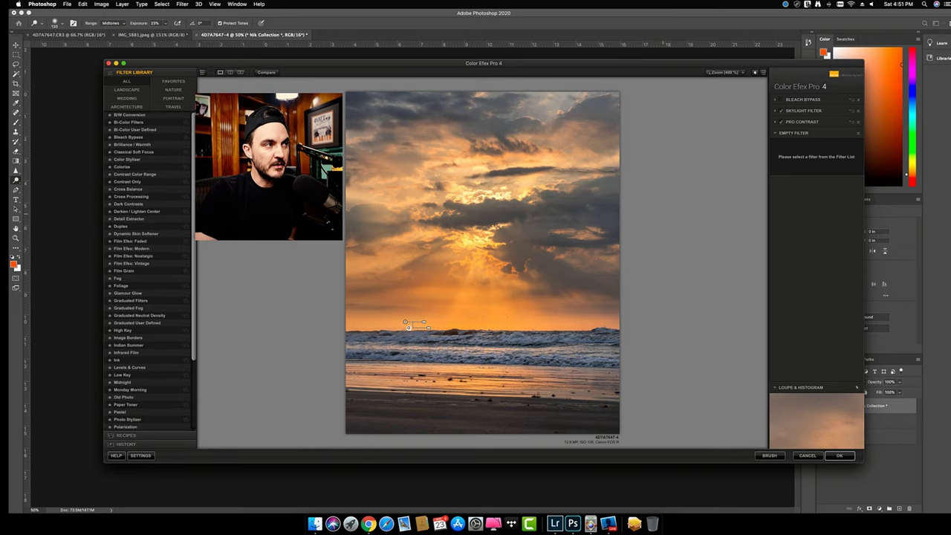
{"action": "left_click", "coordinate": [143, 144]}
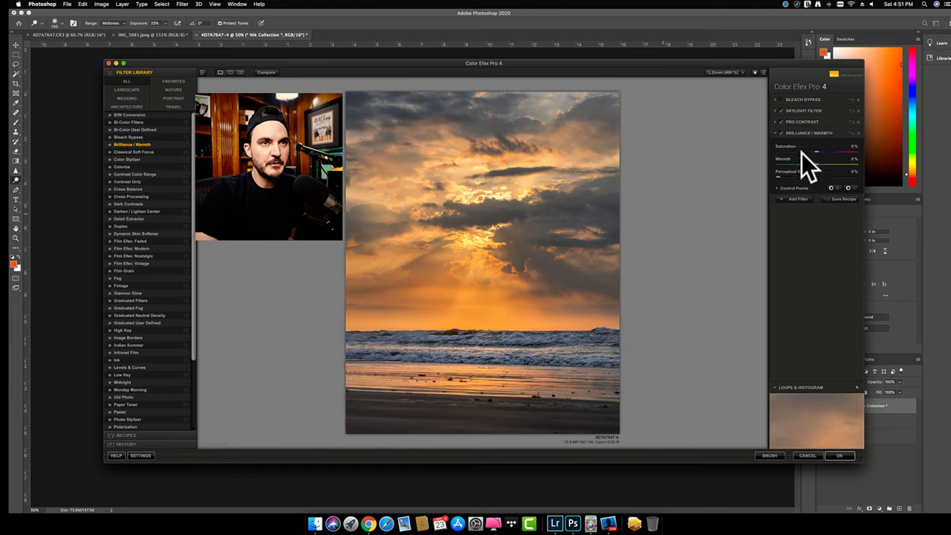
{"action": "left_click_drag", "start_coordinate": [812, 132], "coordinate": [817, 106]}
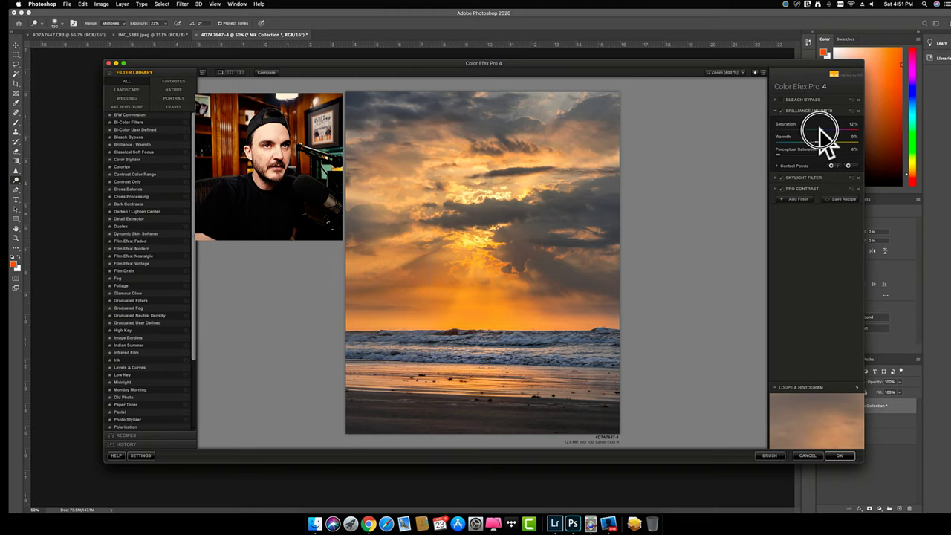
- Reset Saturation to 0%, settle Warmth around 12% after testing extremes, and add another empty slot
{"action": "left_click", "coordinate": [819, 130]}
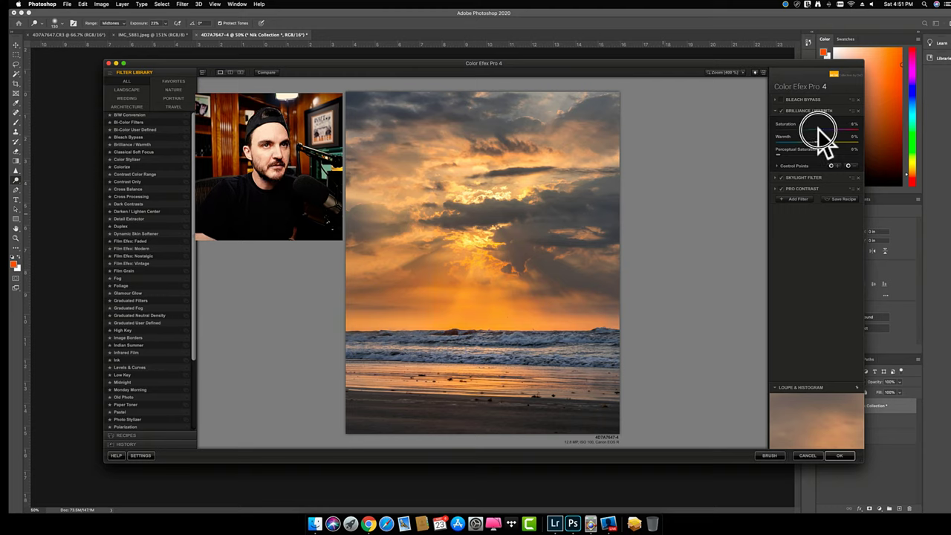
{"action": "left_click_drag", "start_coordinate": [816, 144], "coordinate": [885, 146]}
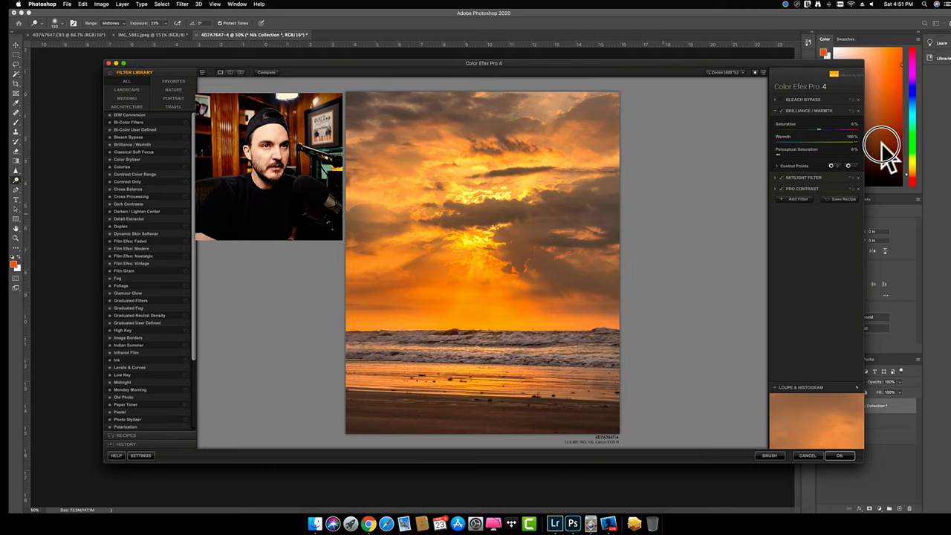
{"action": "left_click_drag", "start_coordinate": [884, 147], "coordinate": [635, 139]}
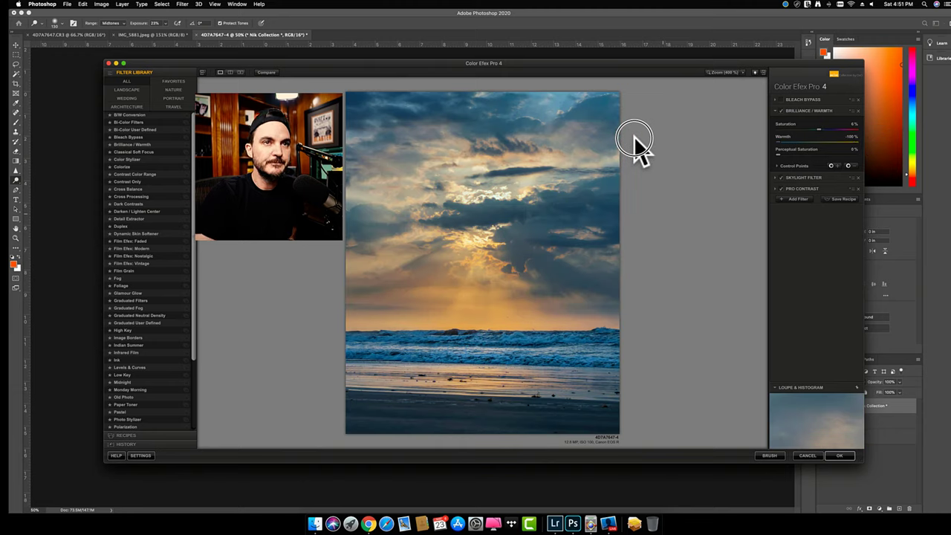
{"action": "left_click_drag", "start_coordinate": [636, 140], "coordinate": [779, 153]}
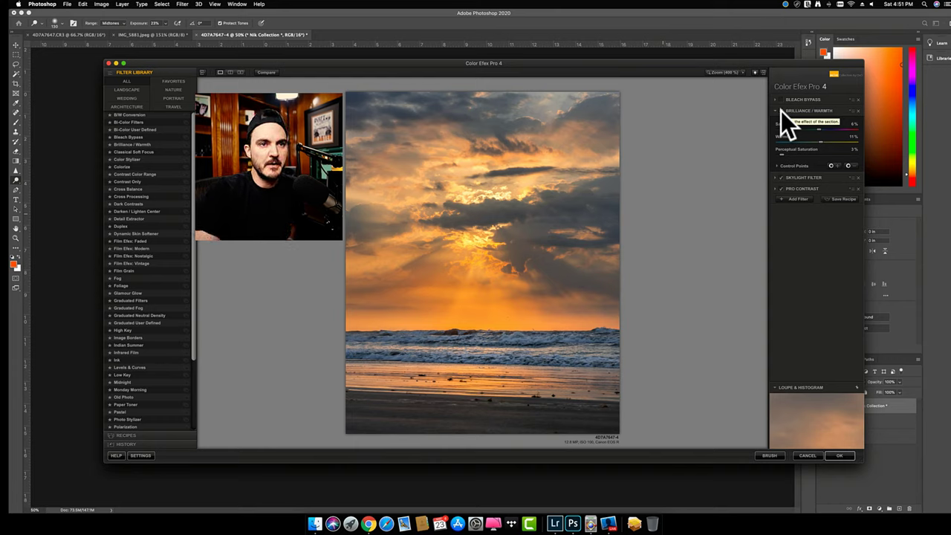
{"action": "left_click", "coordinate": [798, 198]}
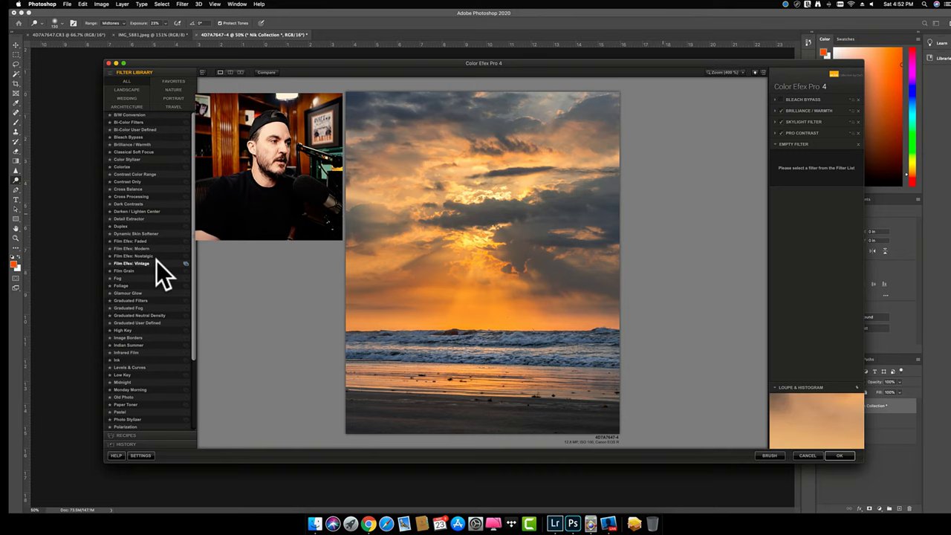
- Apply Glamour Glow with Glow 13%, Saturation -15%, Glow Warmth 16% and slightly raised Shadows
{"action": "left_click", "coordinate": [147, 293]}
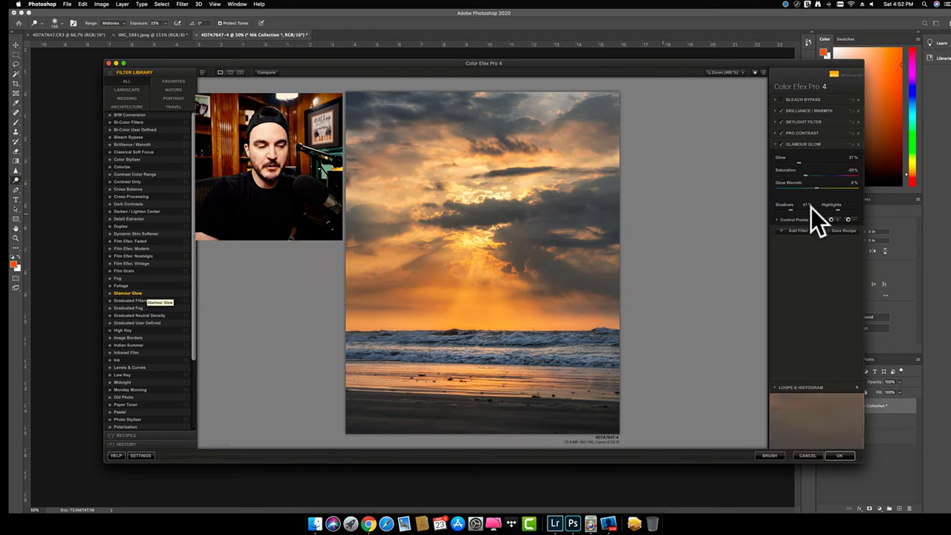
{"action": "left_click", "coordinate": [789, 159]}
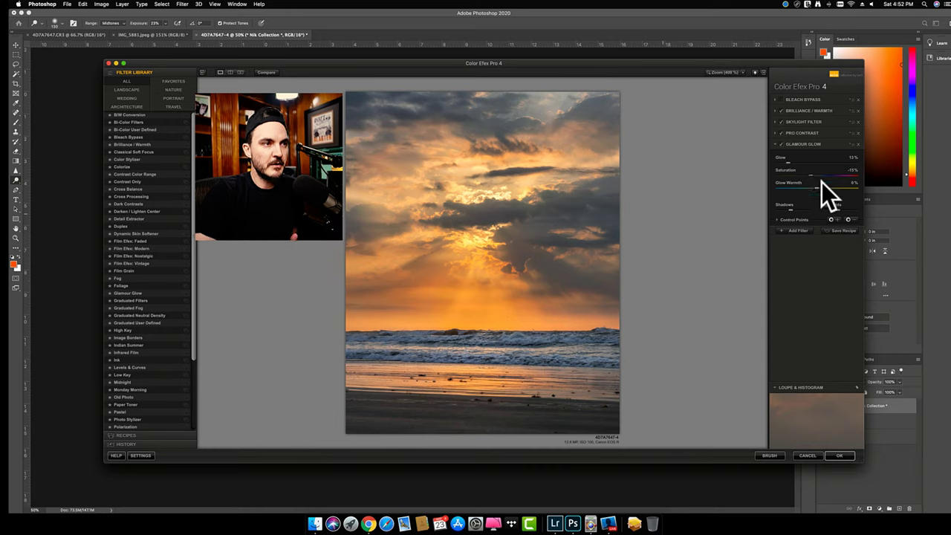
{"action": "left_click", "coordinate": [832, 186]}
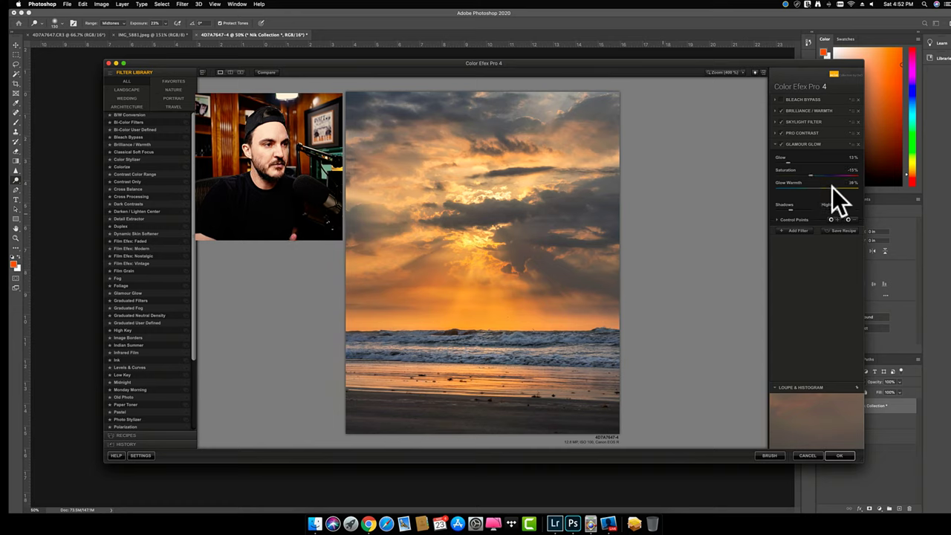
{"action": "left_click_drag", "start_coordinate": [822, 187], "coordinate": [827, 187]}
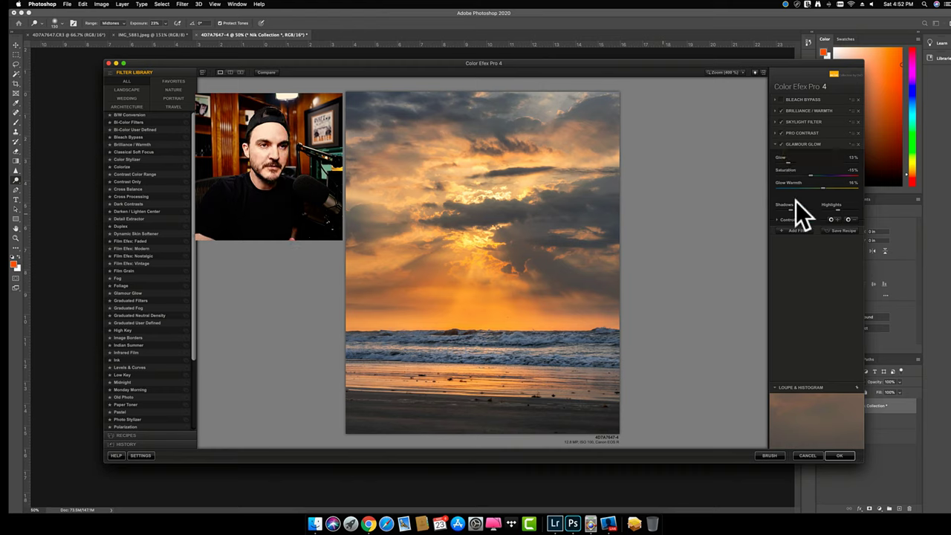
{"action": "left_click_drag", "start_coordinate": [808, 211], "coordinate": [818, 210]}
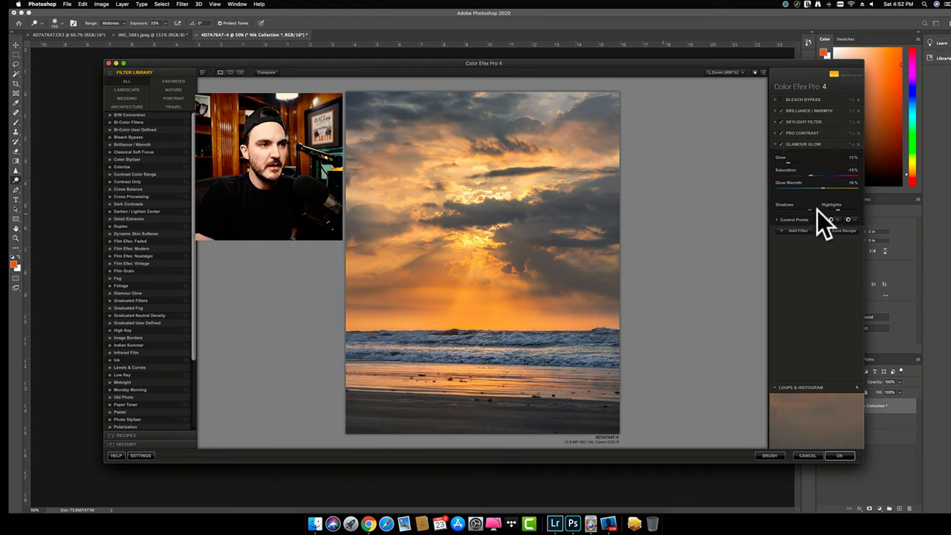
{"action": "left_click", "coordinate": [850, 222]}
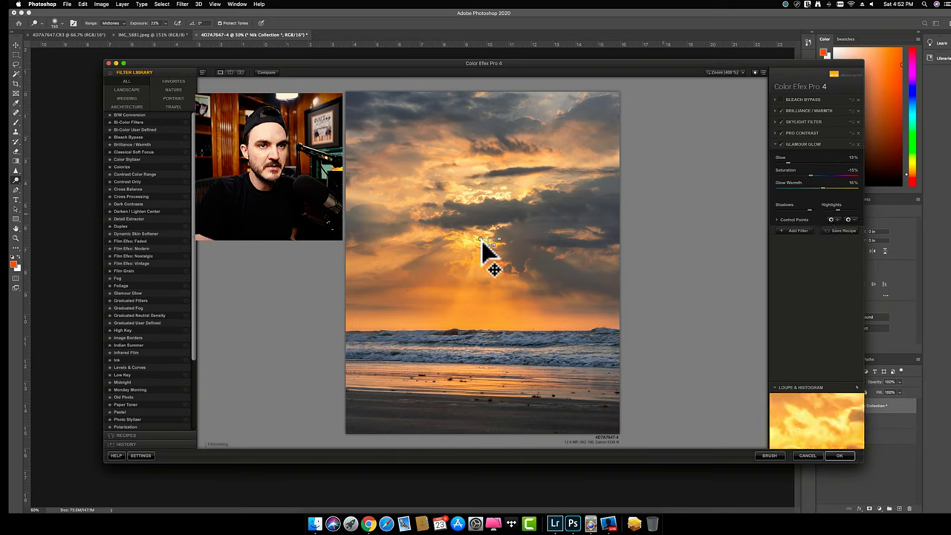
- Place three Glamour Glow control points across the sky
{"action": "left_click", "coordinate": [481, 239]}
{"action": "left_click", "coordinate": [849, 221]}
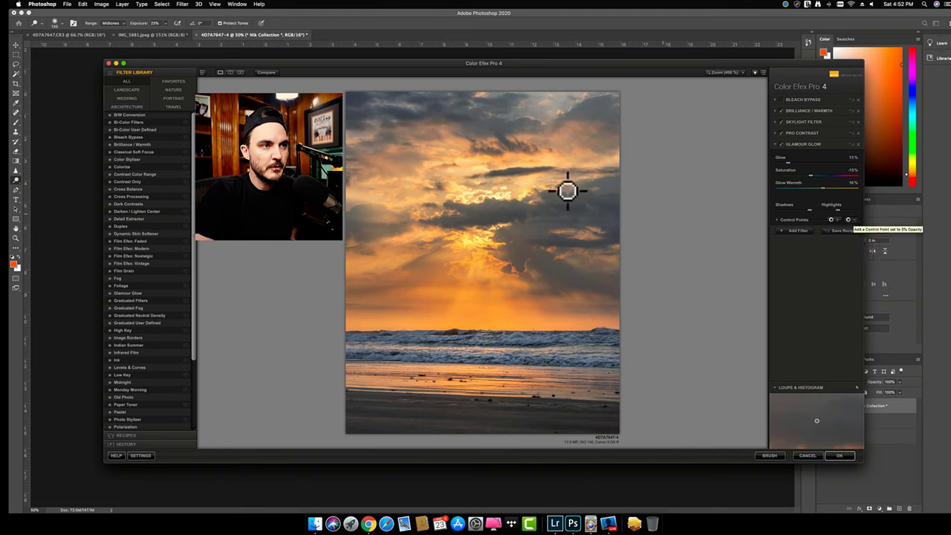
{"action": "left_click", "coordinate": [496, 195]}
{"action": "left_click", "coordinate": [849, 221]}
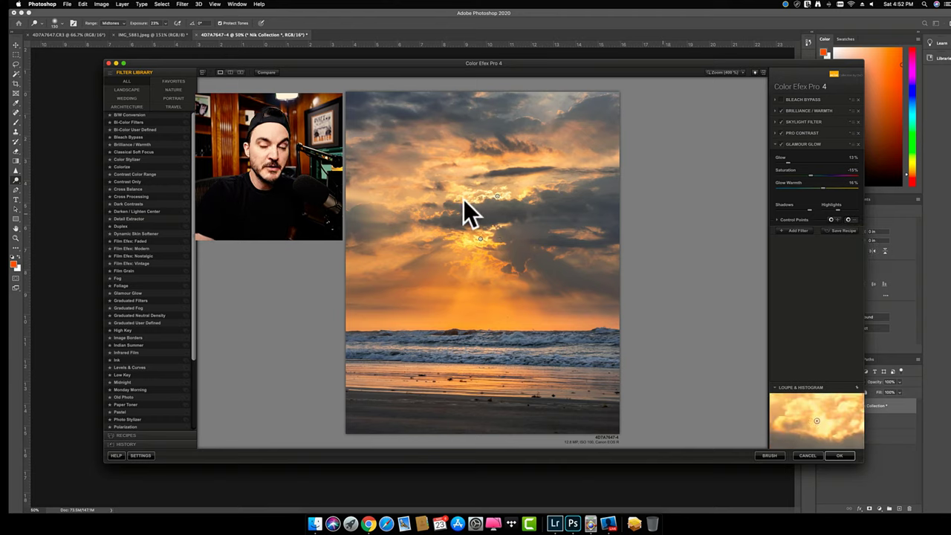
{"action": "left_click", "coordinate": [464, 200]}
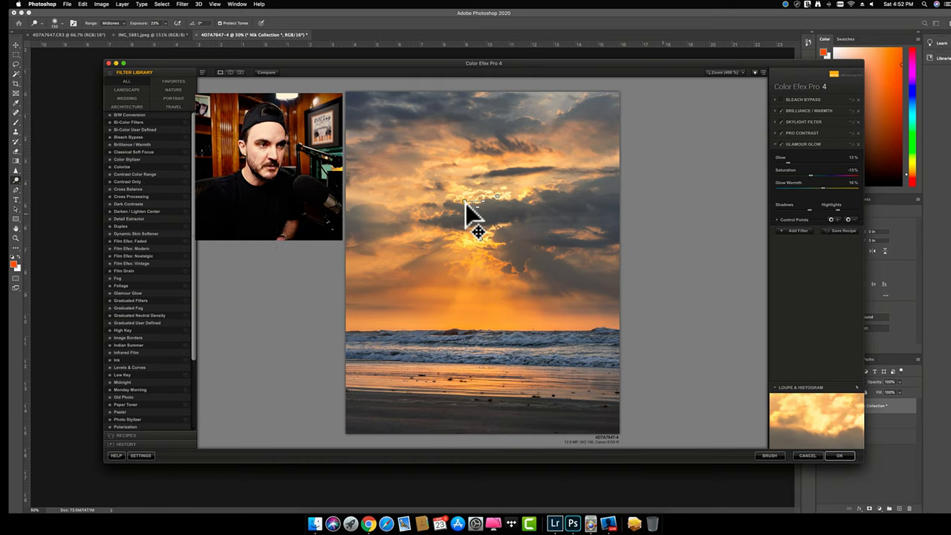
- Raise Glow to 31% and Saturation to 1%, compare with the filter off, then add an empty slot
{"action": "left_click", "coordinate": [803, 162]}
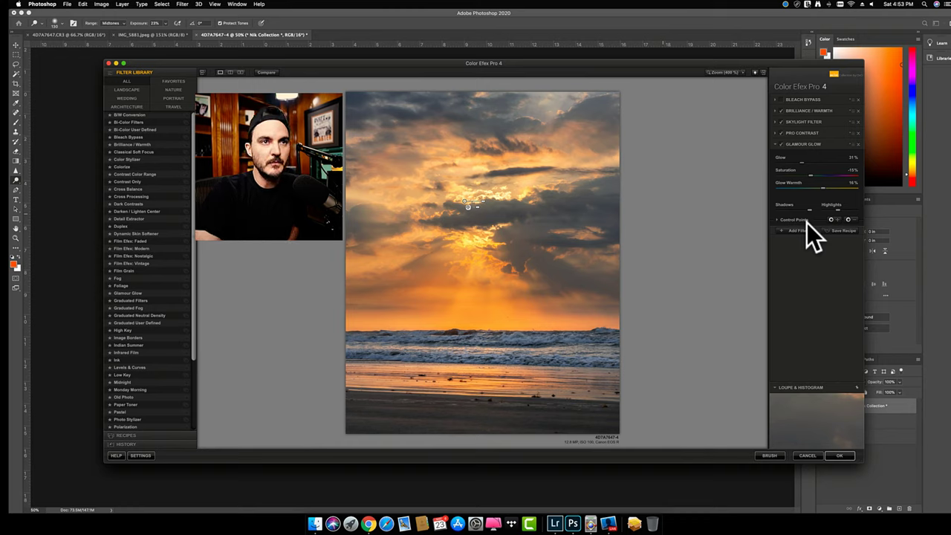
{"action": "left_click", "coordinate": [780, 145]}
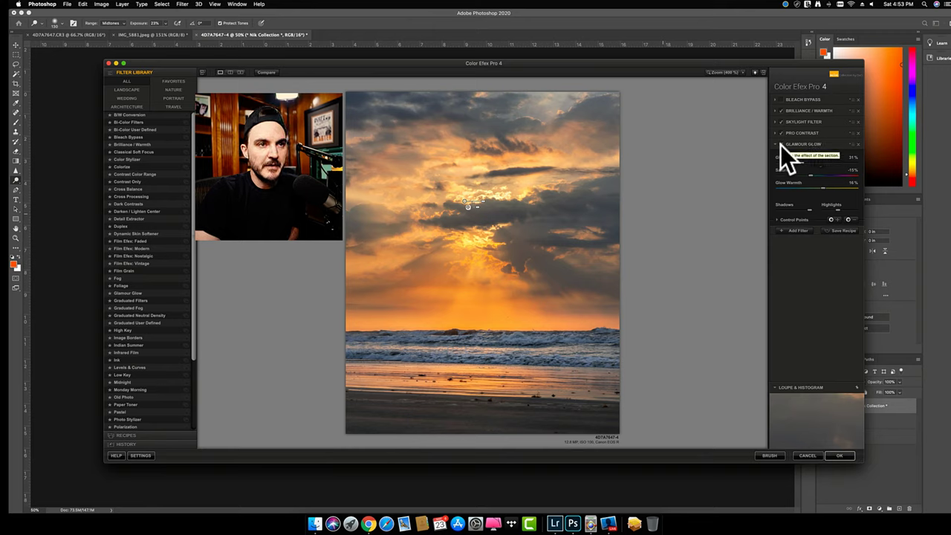
{"action": "left_click_drag", "start_coordinate": [811, 175], "coordinate": [818, 175]}
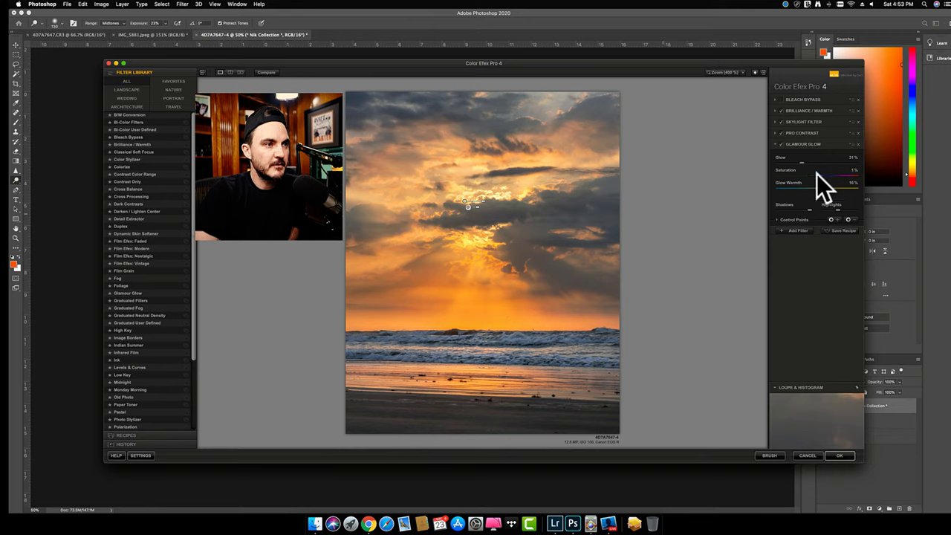
{"action": "left_click", "coordinate": [781, 143]}
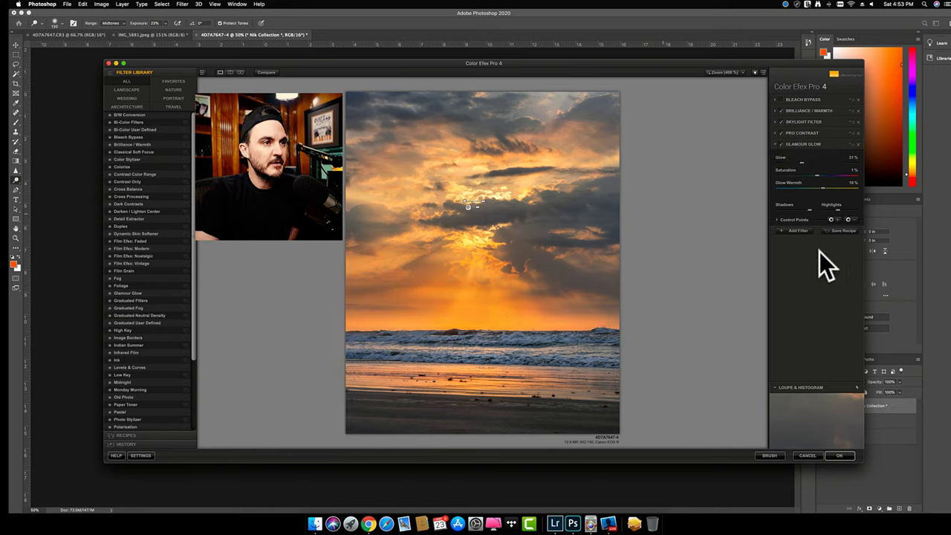
{"action": "left_click", "coordinate": [798, 232]}
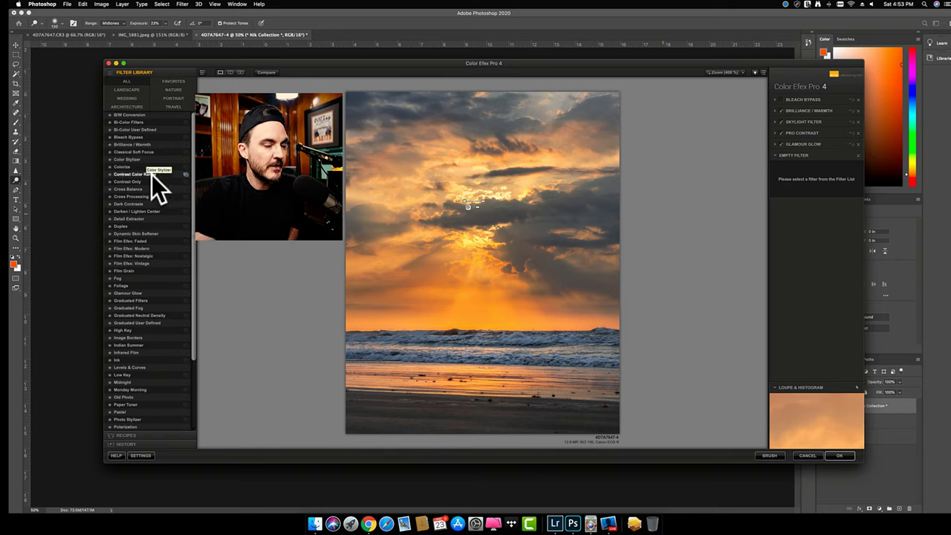
- Add Detail Extractor at 20%, move it second under Bleach Bypass, and place a widened control point on the right clouds
{"action": "left_click", "coordinate": [148, 218]}
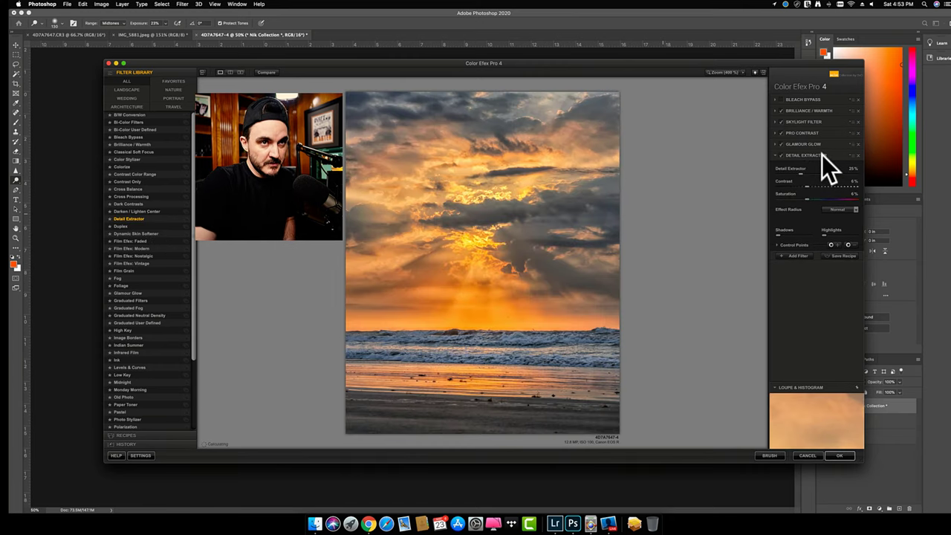
{"action": "left_click_drag", "start_coordinate": [822, 155], "coordinate": [824, 101]}
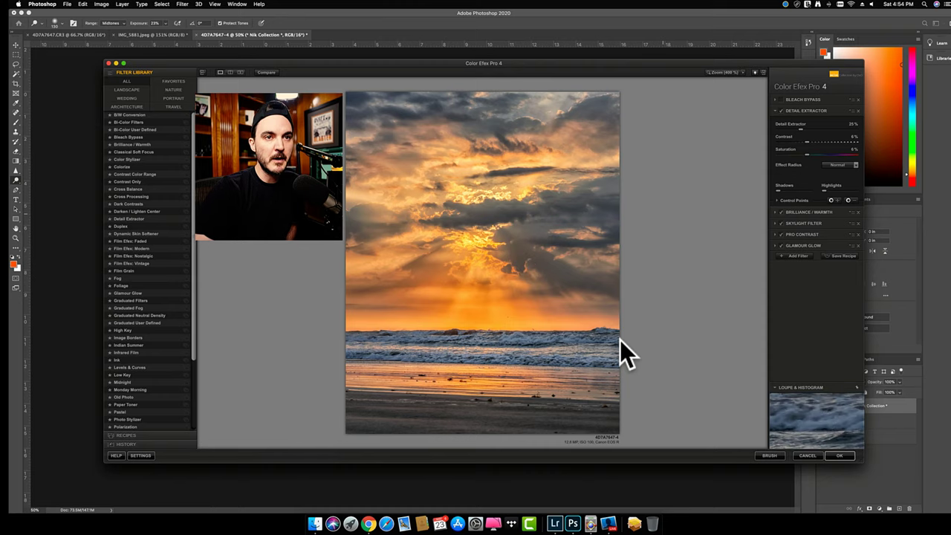
{"action": "left_click", "coordinate": [849, 199]}
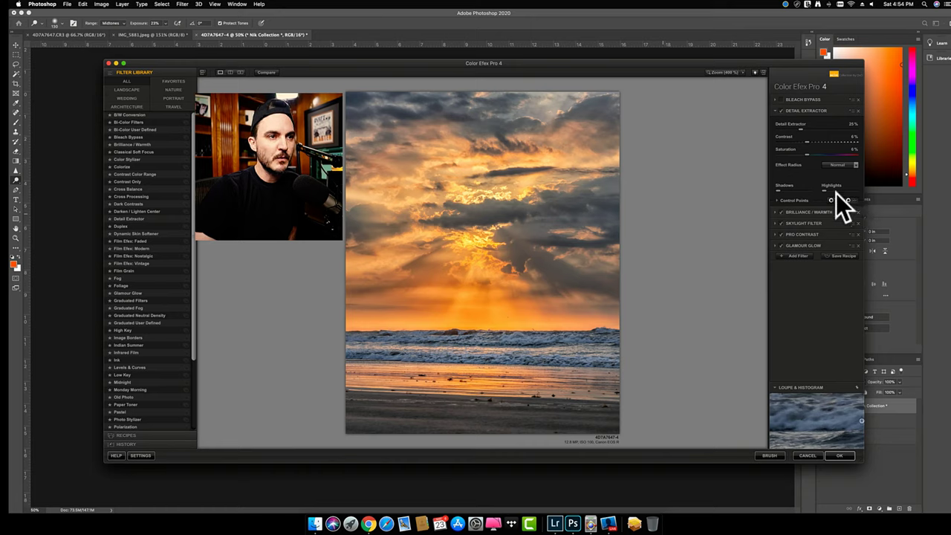
{"action": "left_click", "coordinate": [546, 264]}
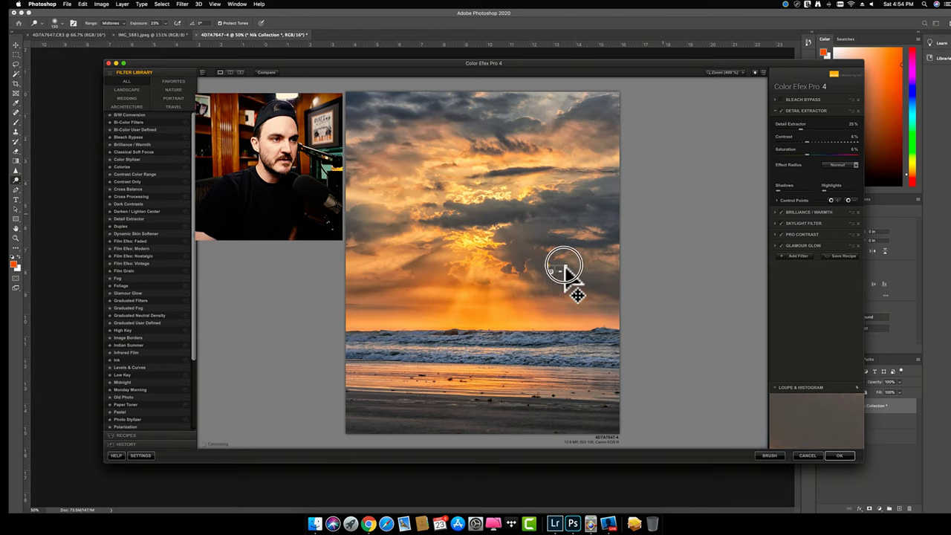
{"action": "left_click_drag", "start_coordinate": [566, 269], "coordinate": [604, 275]}
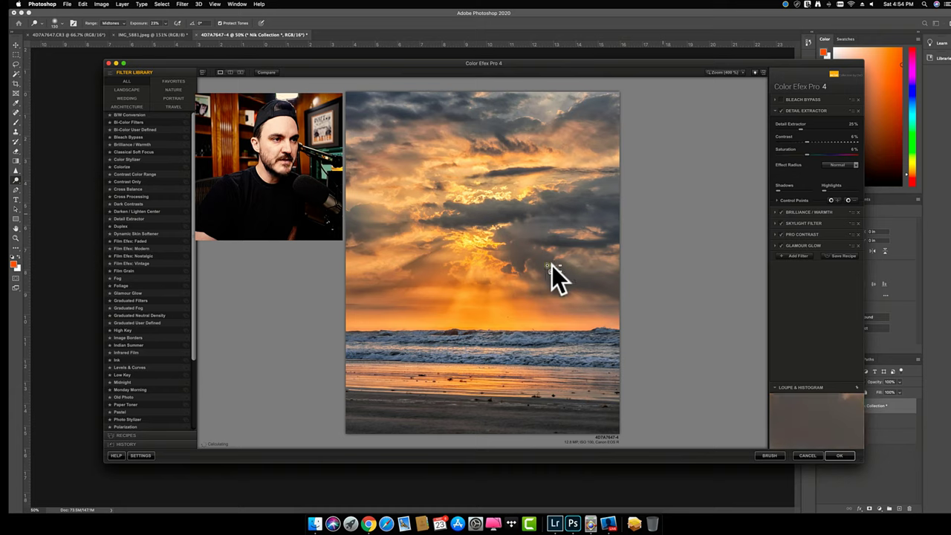
- Enlarge the right-cloud control point's radius and add another control point on the left sky
{"action": "left_click_drag", "start_coordinate": [560, 266], "coordinate": [613, 286]}
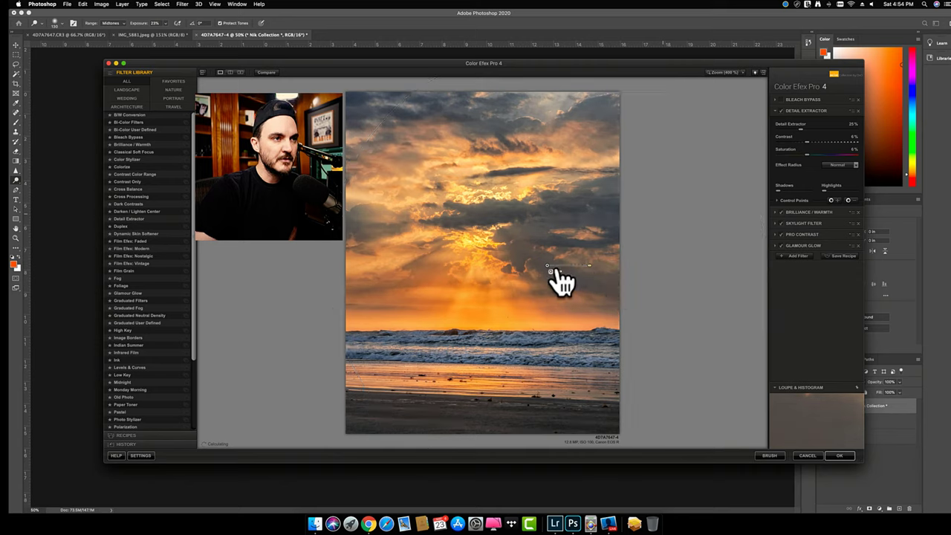
{"action": "left_click", "coordinate": [851, 200]}
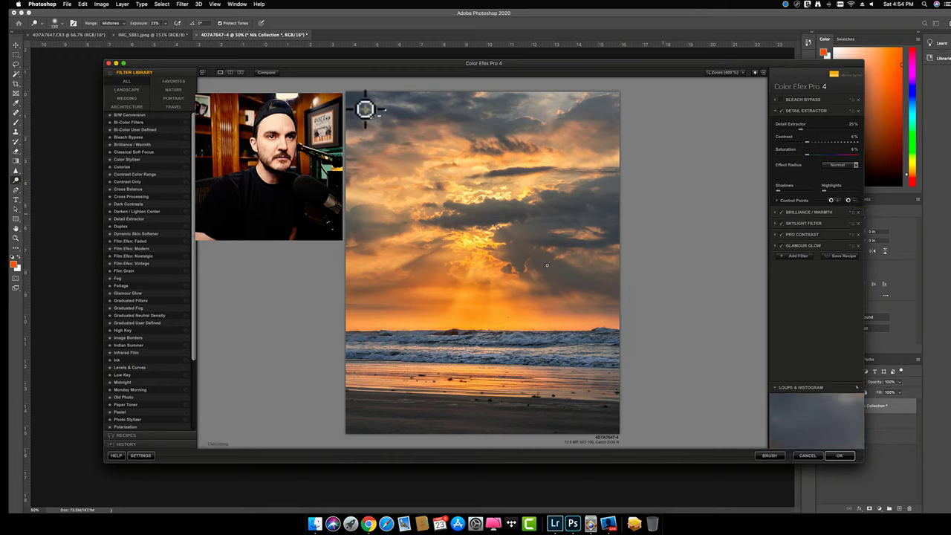
{"action": "left_click", "coordinate": [370, 232]}
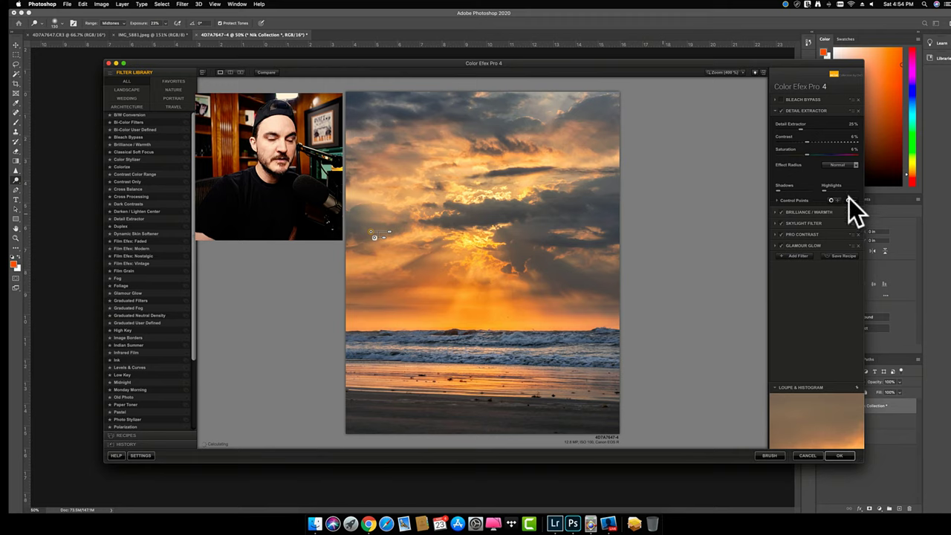
{"action": "left_click", "coordinate": [781, 111]}
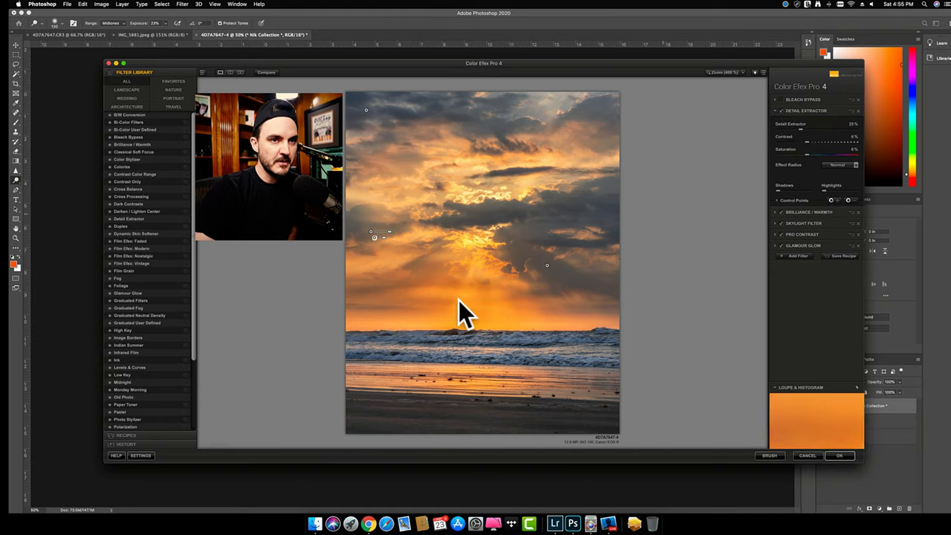
- Adjust the earlier point, add one just above the horizon, and start a new empty filter slot
{"action": "left_click", "coordinate": [849, 200]}
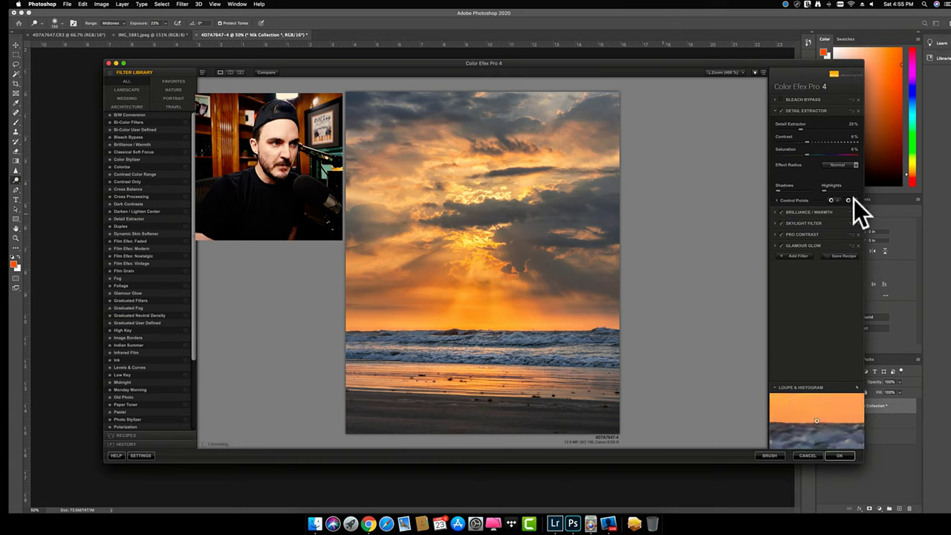
{"action": "left_click", "coordinate": [437, 290]}
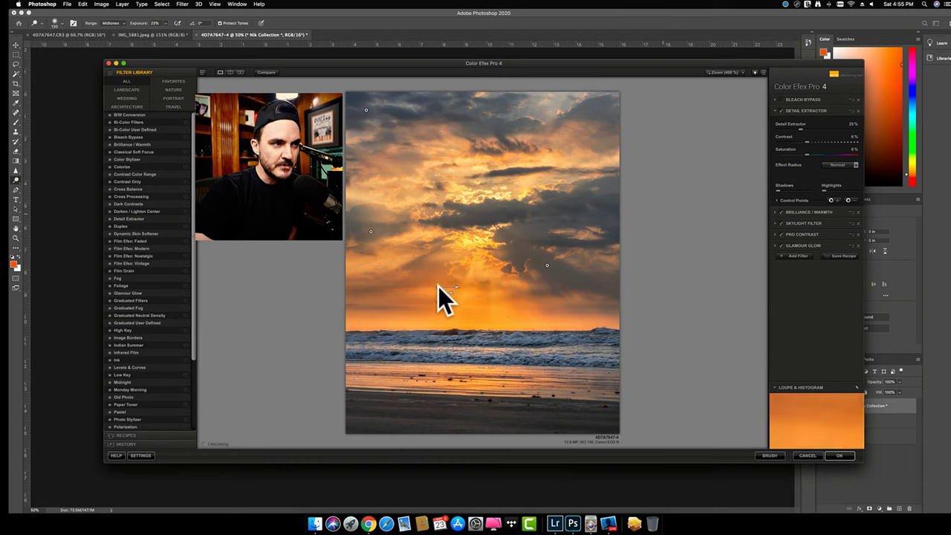
{"action": "left_click", "coordinate": [455, 287]}
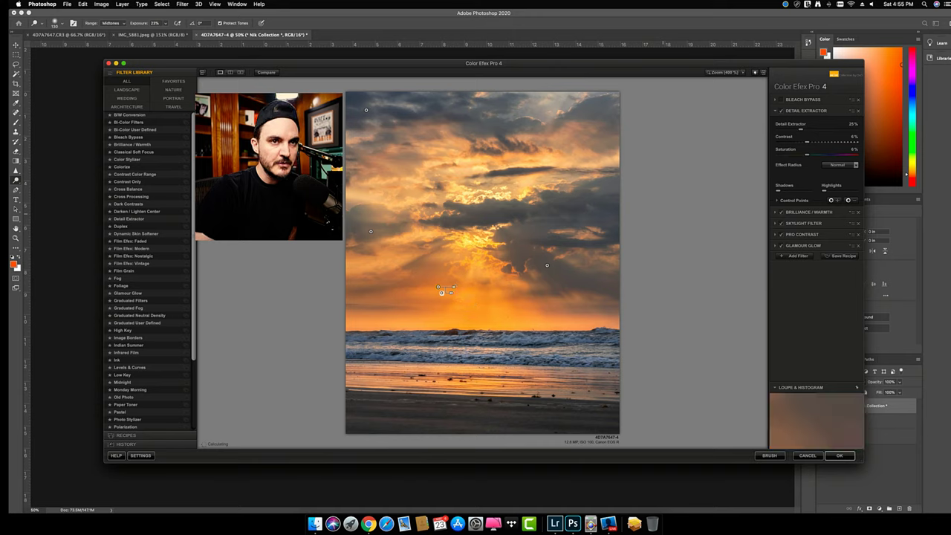
{"action": "left_click", "coordinate": [852, 200]}
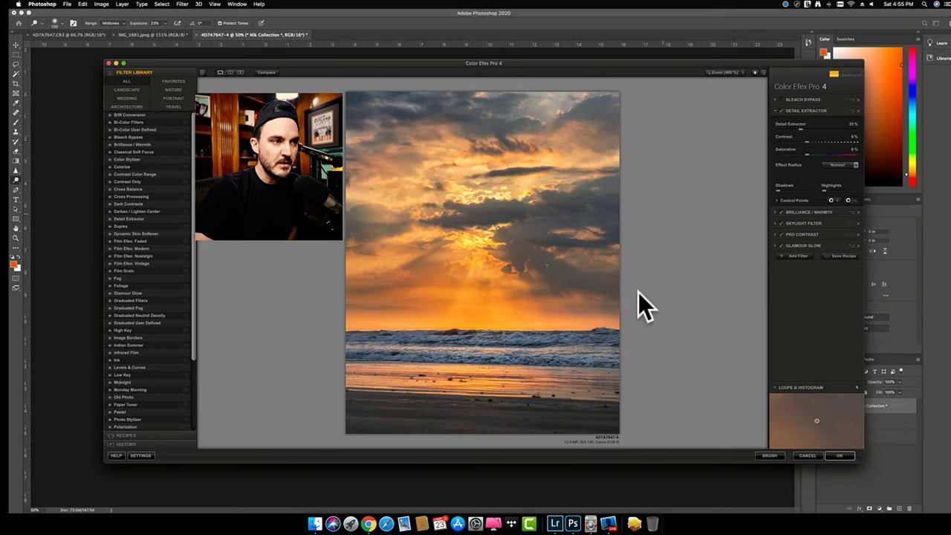
{"action": "left_click", "coordinate": [419, 305]}
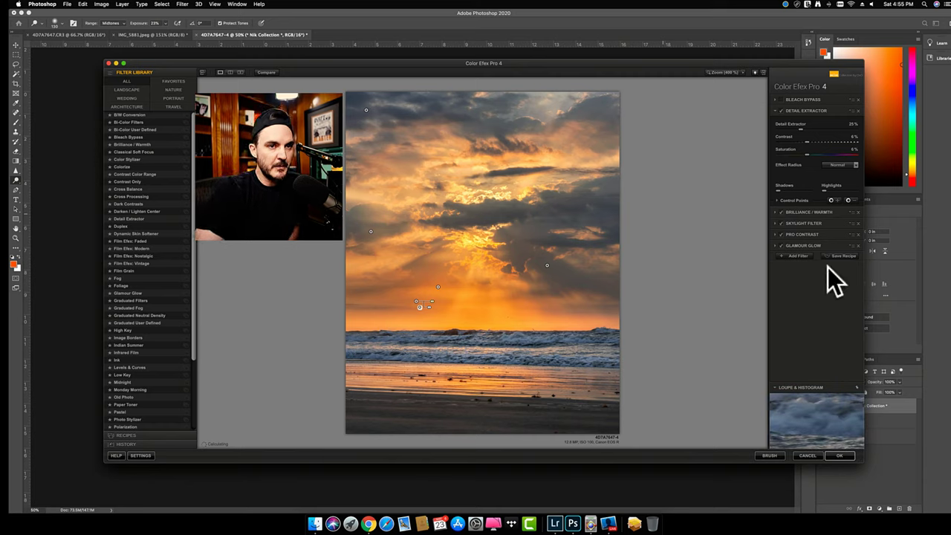
{"action": "left_click", "coordinate": [800, 255]}
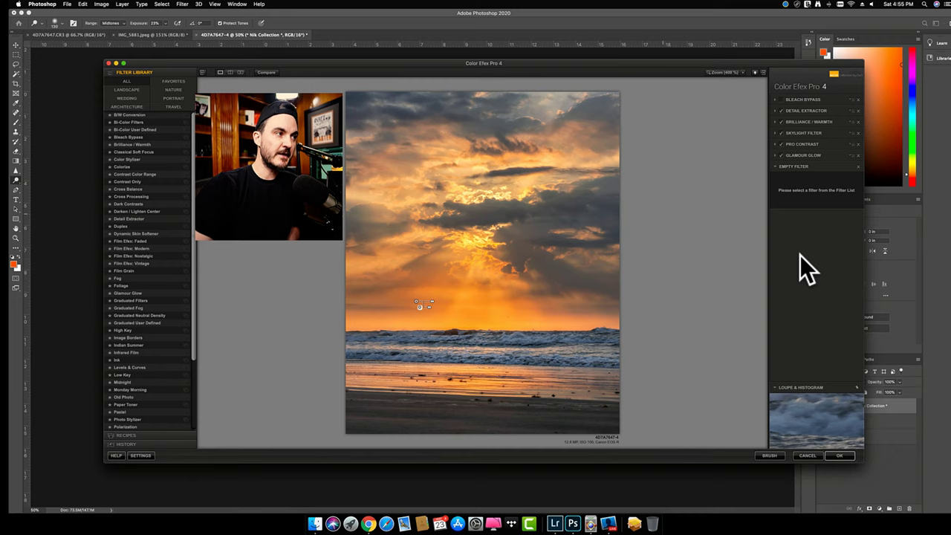
- Add Graduated Neutral Density as the seventh filter (Upper Tonality -25%, Blend 25%, Rotation 180°)
{"action": "left_click", "coordinate": [156, 314]}
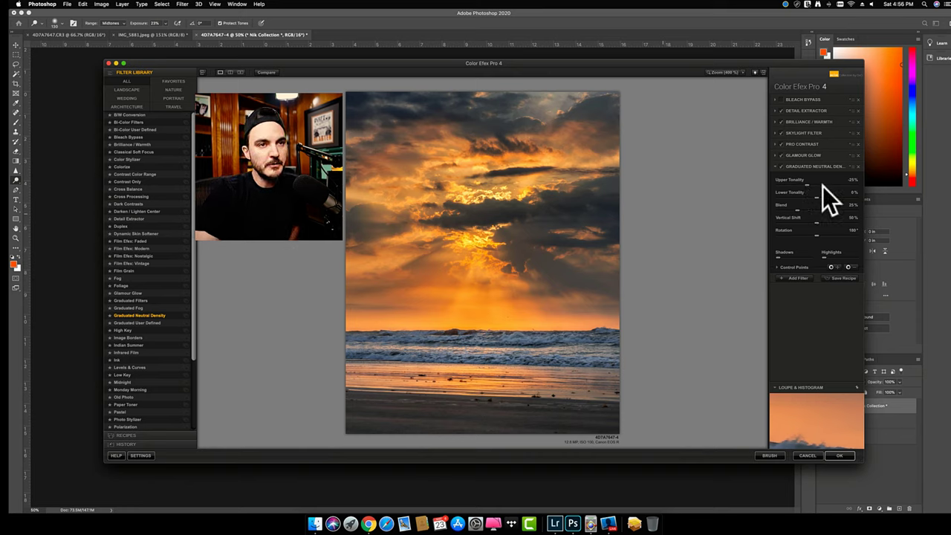
- Darken the sky, lower the gradient blend and shift its transition toward 59% Vertical Shift
{"action": "left_click_drag", "start_coordinate": [775, 186], "coordinate": [765, 184]}
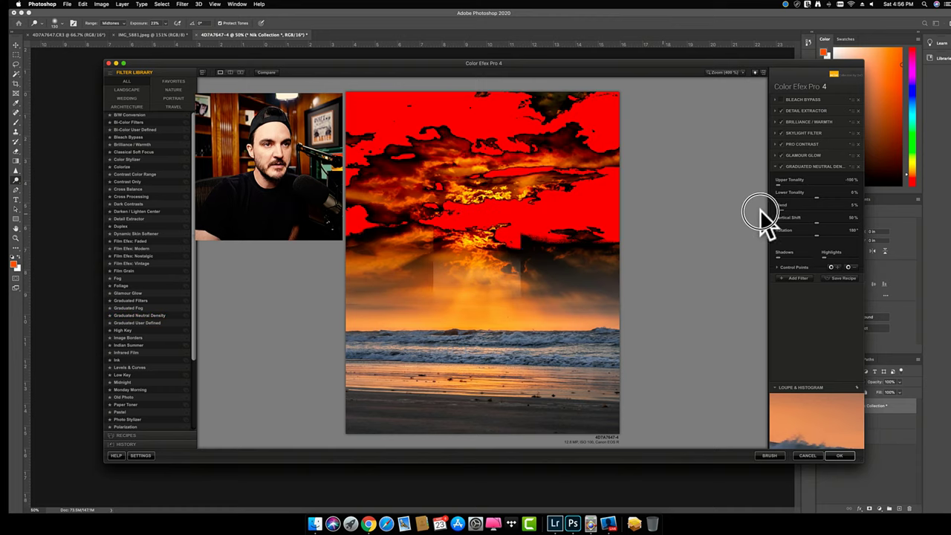
{"action": "left_click", "coordinate": [784, 210]}
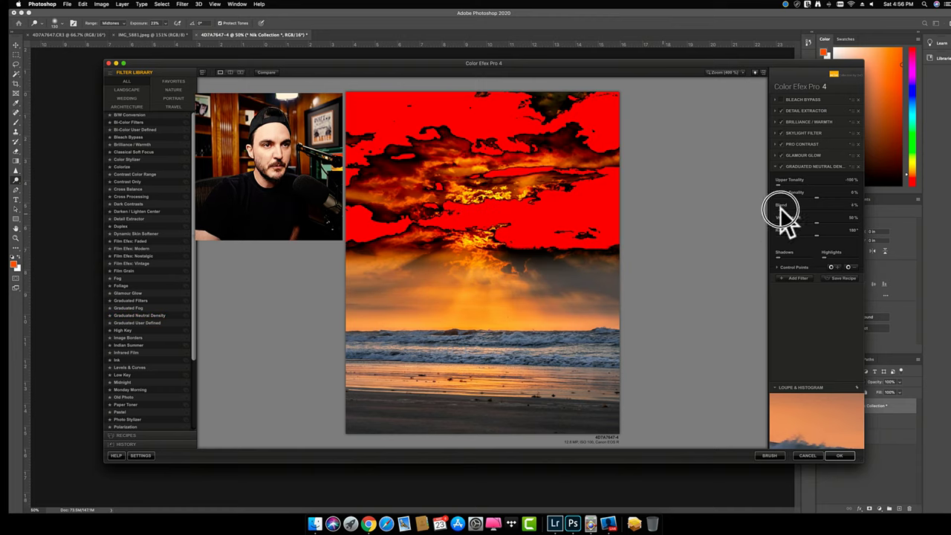
{"action": "left_click_drag", "start_coordinate": [809, 220], "coordinate": [820, 222]}
{"action": "left_click", "coordinate": [824, 222]}
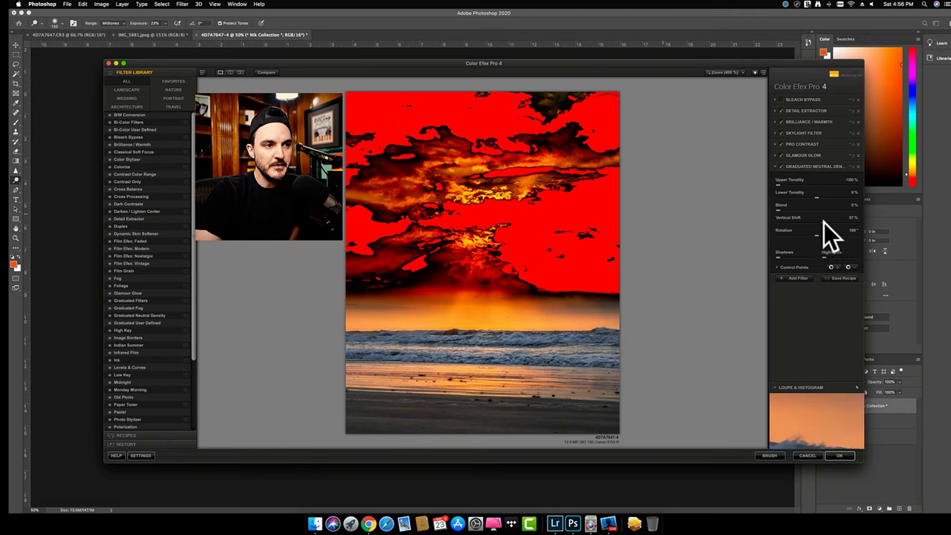
{"action": "left_click_drag", "start_coordinate": [824, 223], "coordinate": [825, 223]}
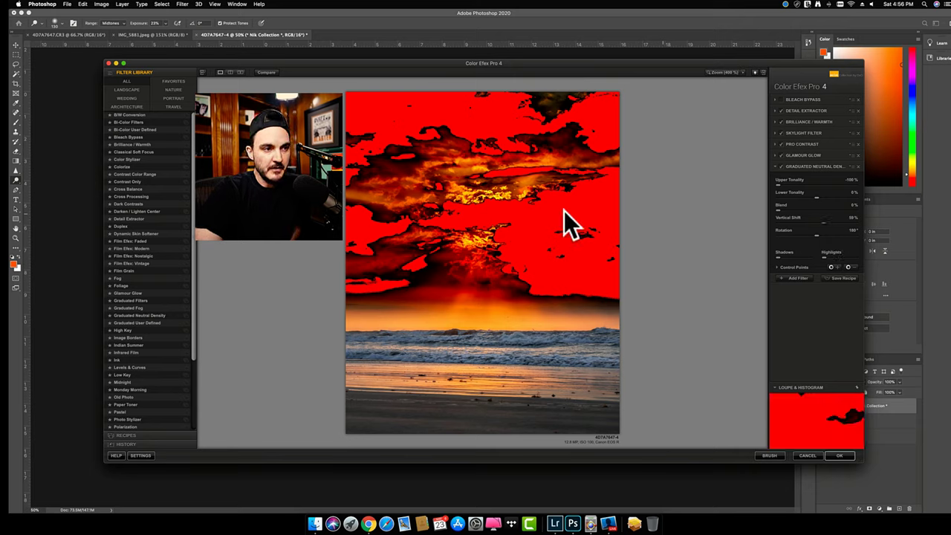
- Set Blend to 15%, lift Lower Tonality slightly, and settle Upper Tonality at -61%
{"action": "left_click", "coordinate": [789, 209]}
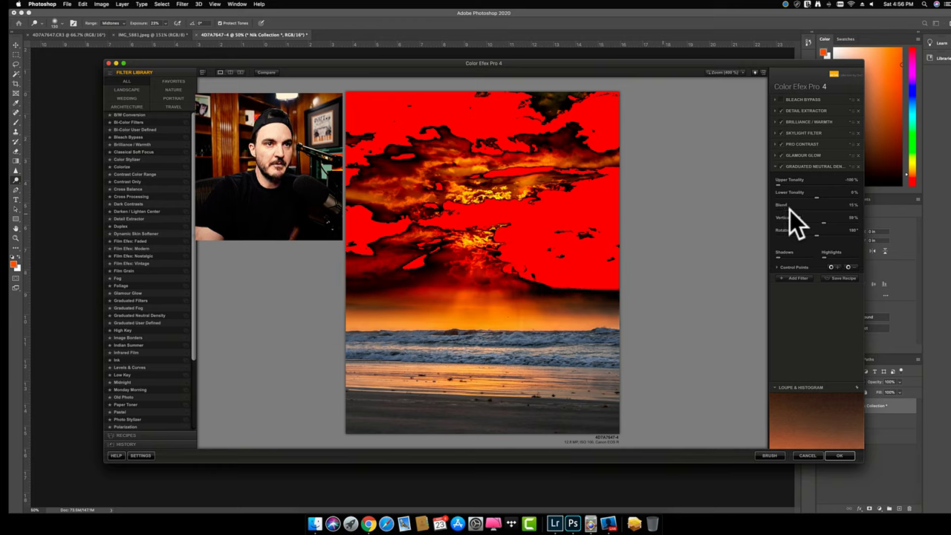
{"action": "left_click", "coordinate": [809, 184]}
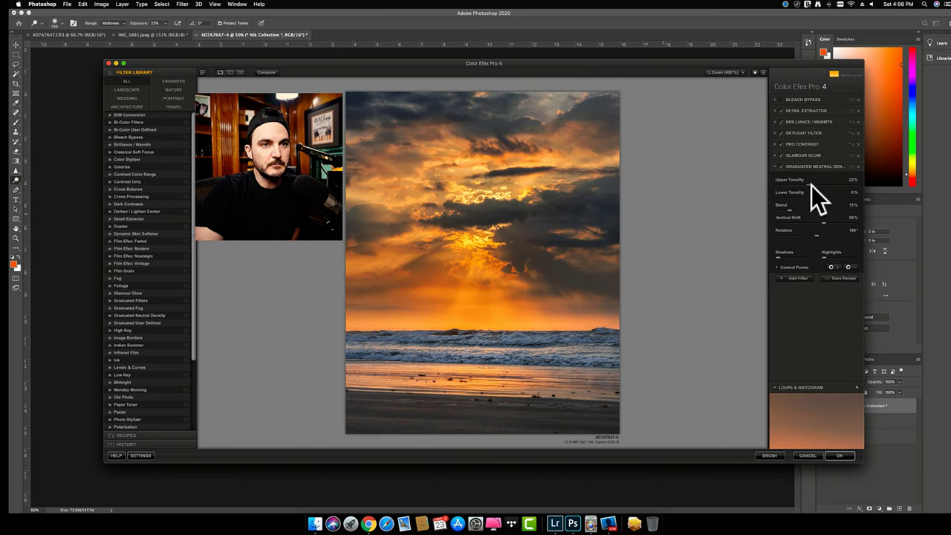
{"action": "left_click", "coordinate": [812, 185]}
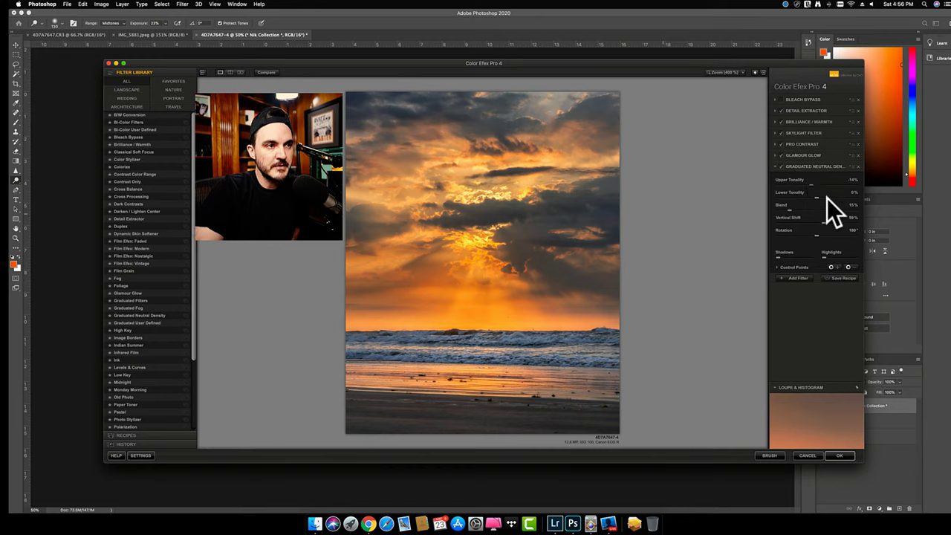
{"action": "left_click", "coordinate": [818, 198]}
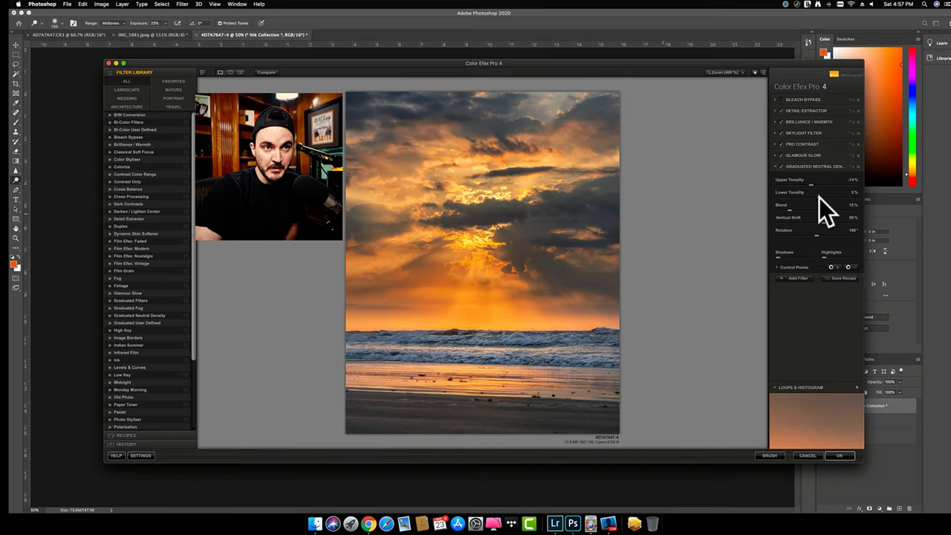
{"action": "left_click", "coordinate": [793, 185]}
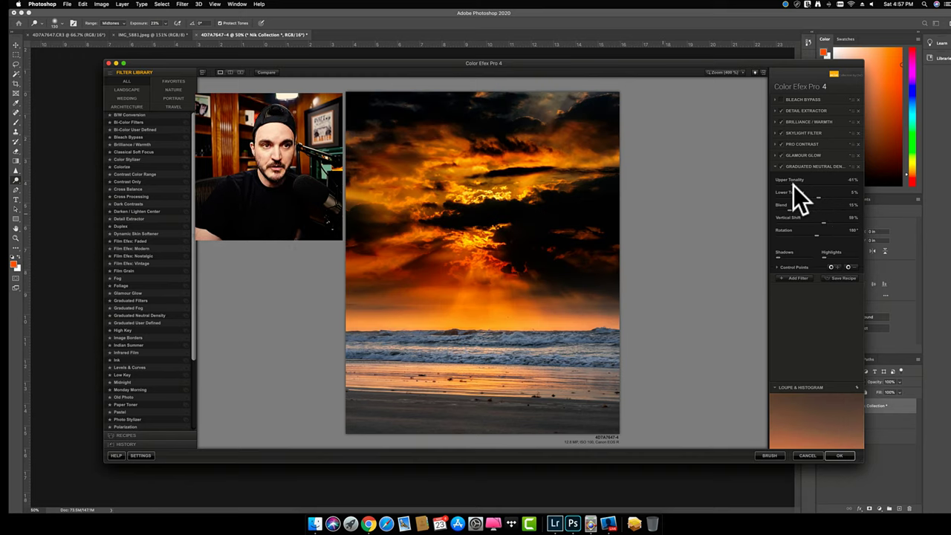
- Place filter-removing points on the central, left, top-right and top-left clouds, enlarging the top-left one
{"action": "left_click", "coordinate": [852, 267]}
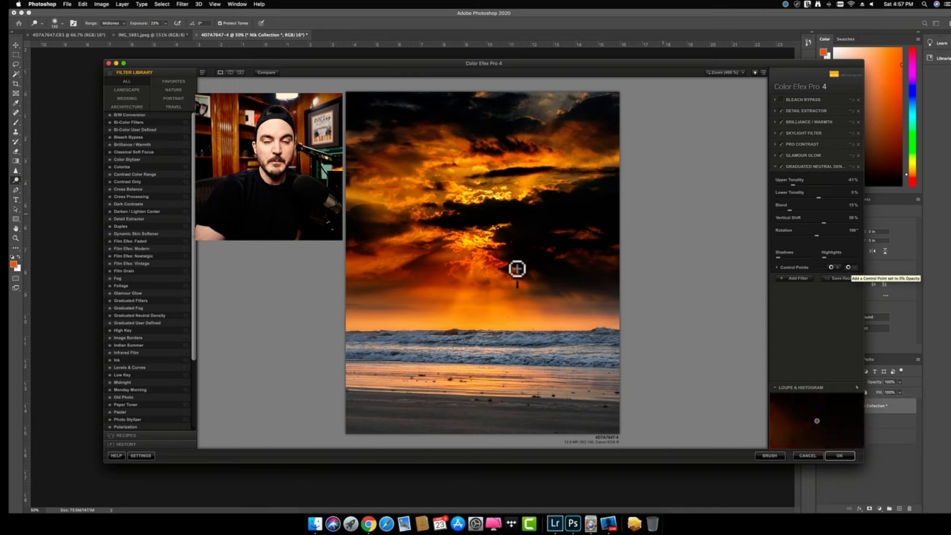
{"action": "left_click", "coordinate": [529, 220]}
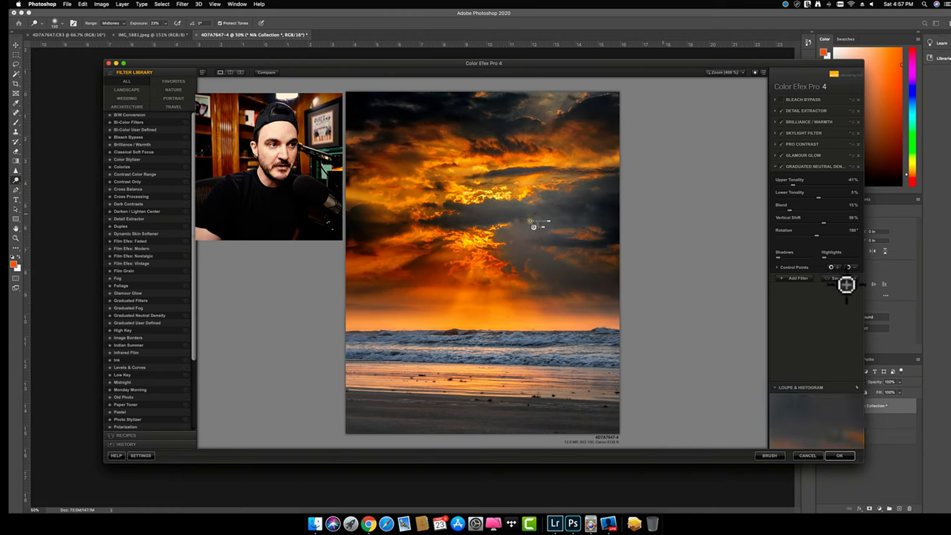
{"action": "left_click", "coordinate": [365, 228]}
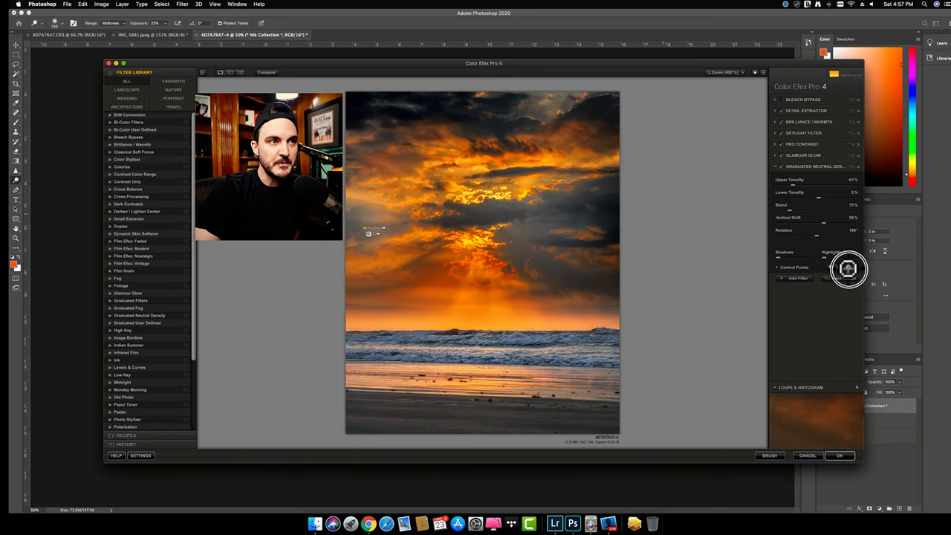
{"action": "left_click", "coordinate": [603, 112]}
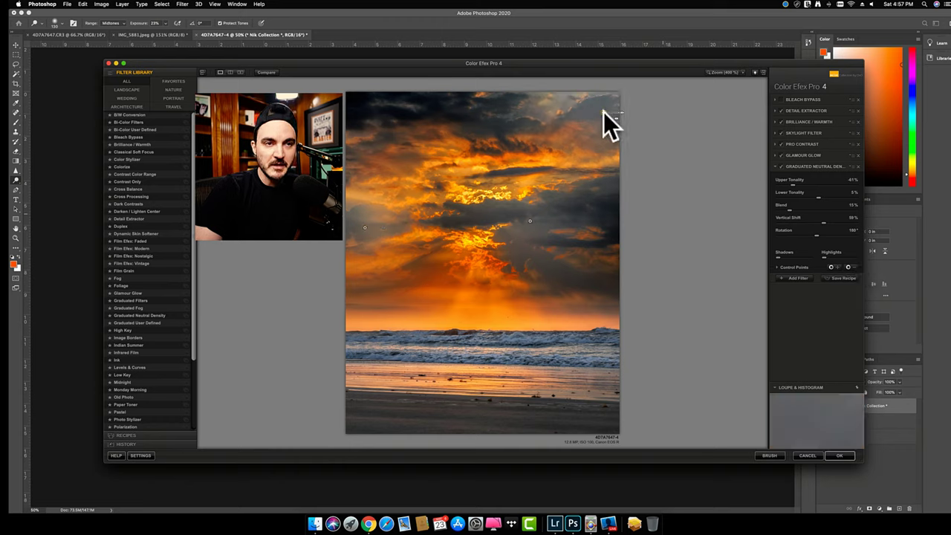
{"action": "left_click", "coordinate": [851, 267]}
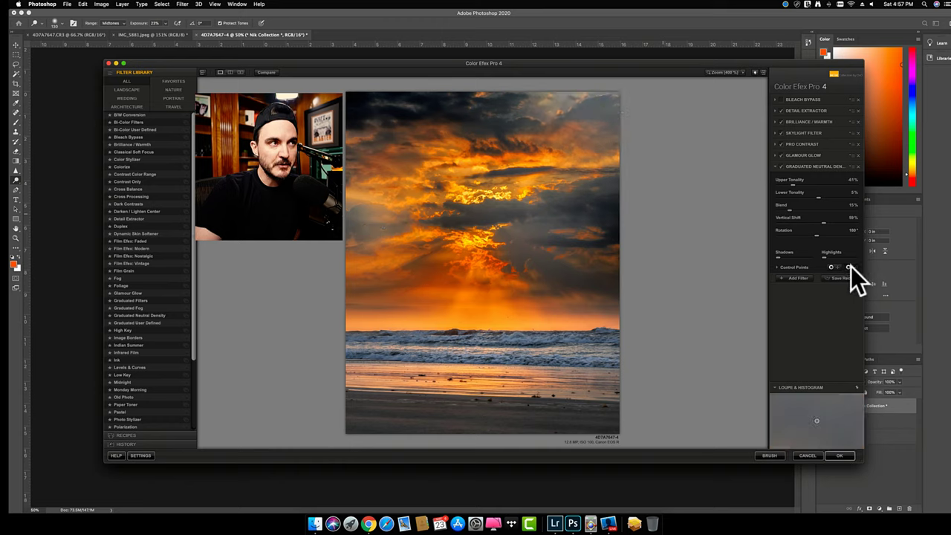
{"action": "left_click", "coordinate": [357, 100]}
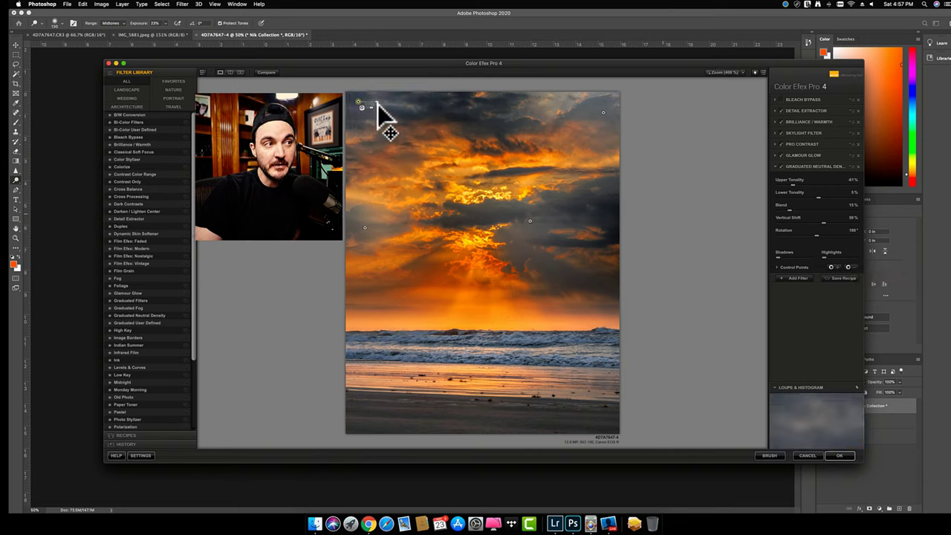
{"action": "left_click_drag", "start_coordinate": [378, 102], "coordinate": [385, 102]}
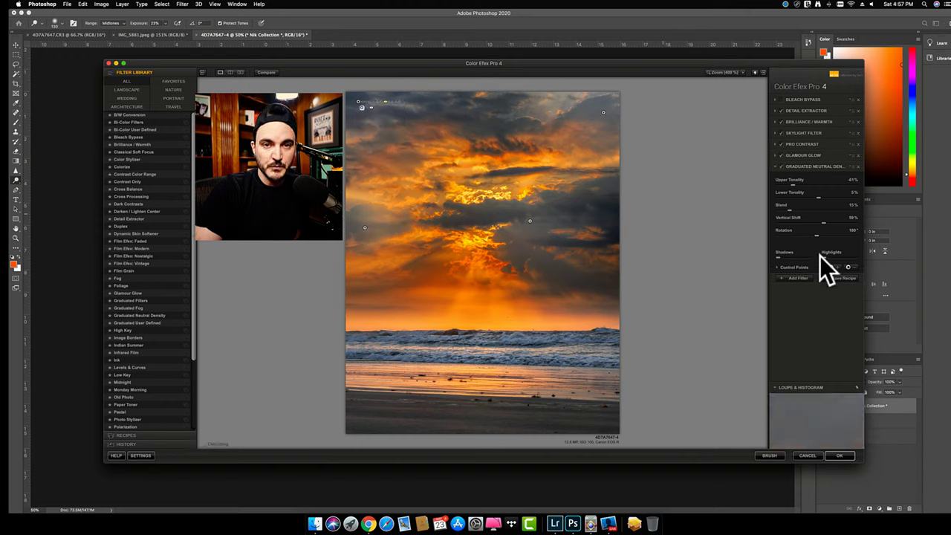
- Add another removal point in the upper sky clouds and check the top-right point's coverage
{"action": "left_click", "coordinate": [855, 266]}
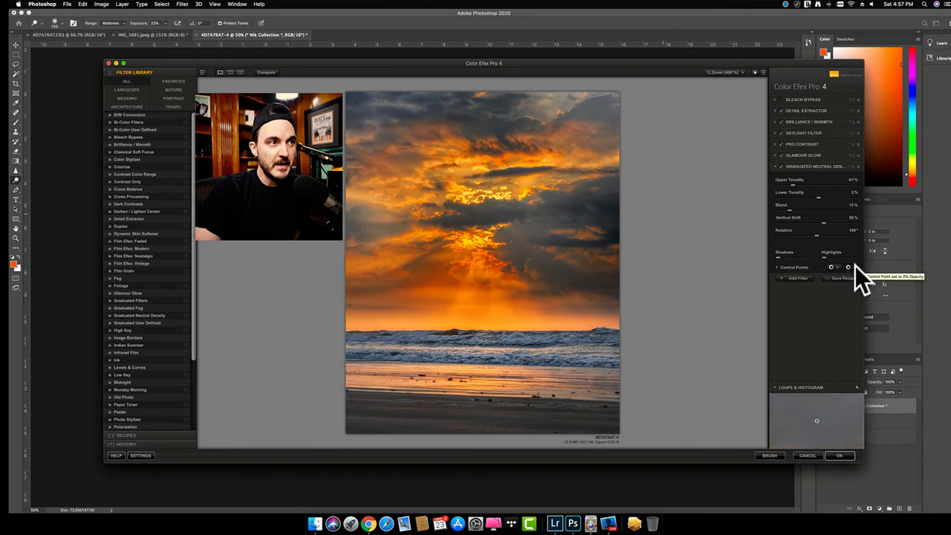
{"action": "left_click", "coordinate": [465, 116]}
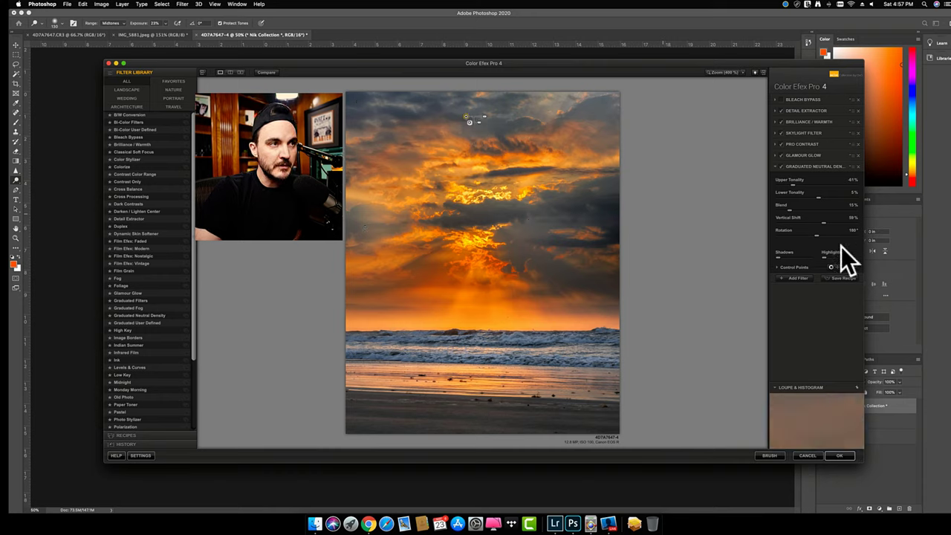
{"action": "left_click", "coordinate": [481, 123]}
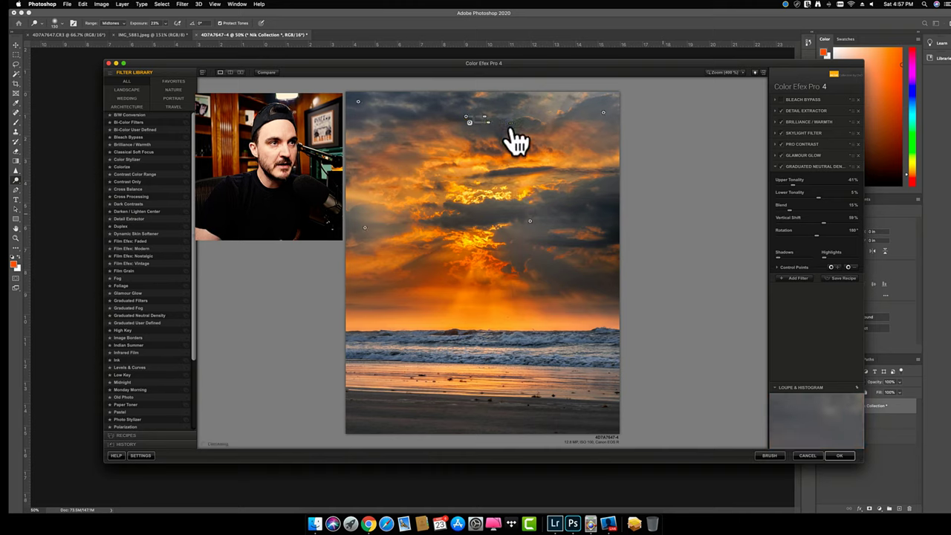
{"action": "left_click", "coordinate": [603, 115]}
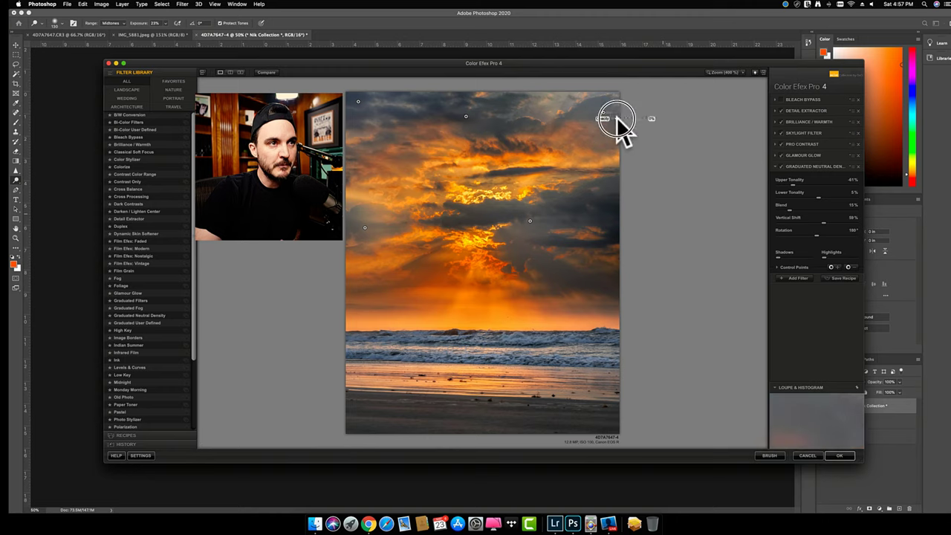
{"action": "left_click_drag", "start_coordinate": [617, 117], "coordinate": [630, 124]}
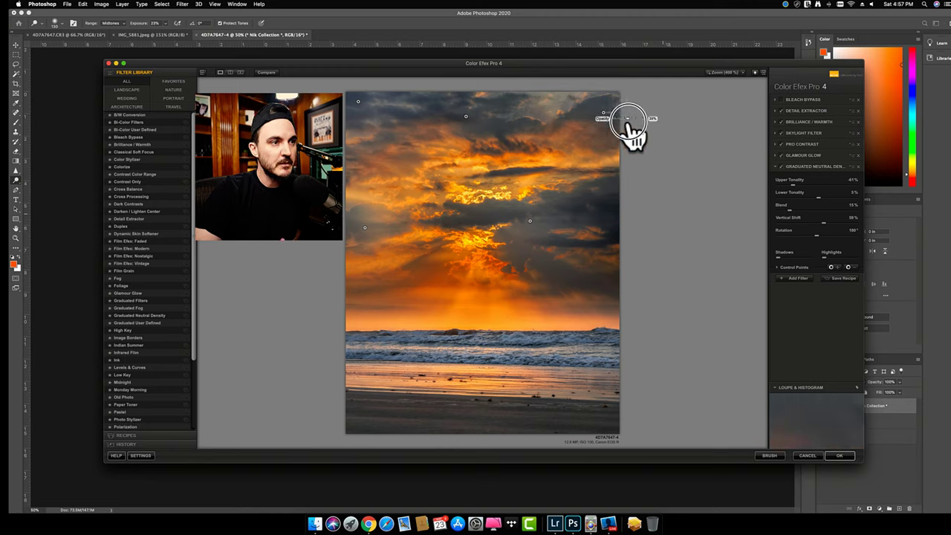
{"action": "left_click", "coordinate": [530, 221]}
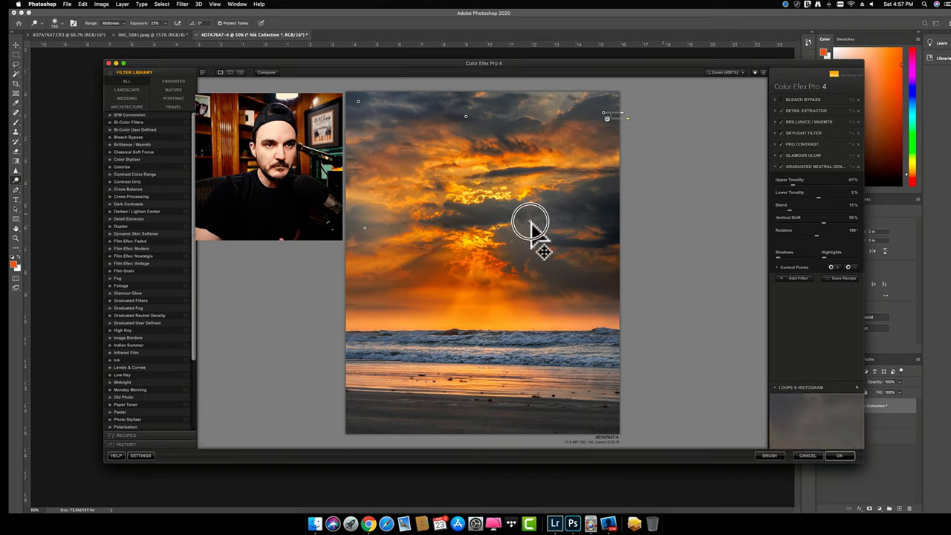
- Add a removal point at the right sky edge and shift the left sky point toward the edge
{"action": "left_click", "coordinate": [850, 267]}
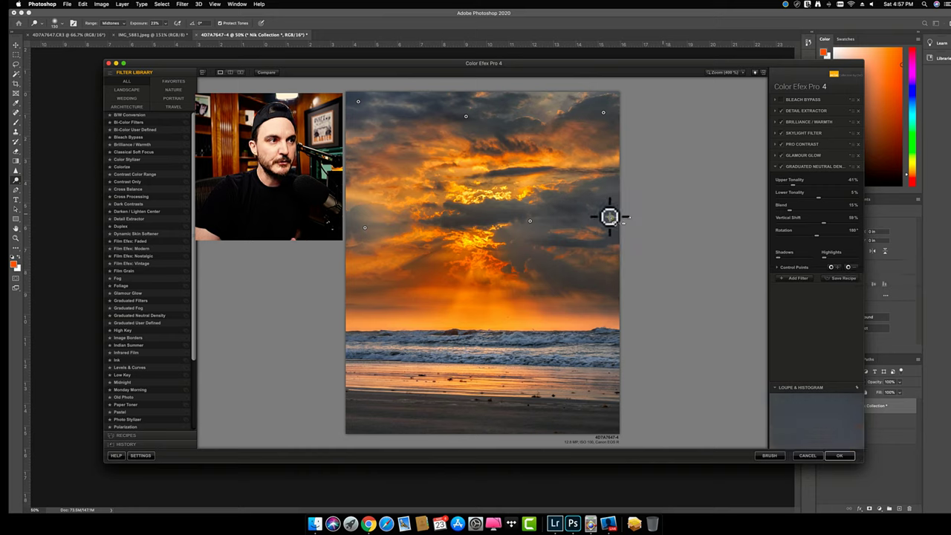
{"action": "left_click", "coordinate": [609, 216]}
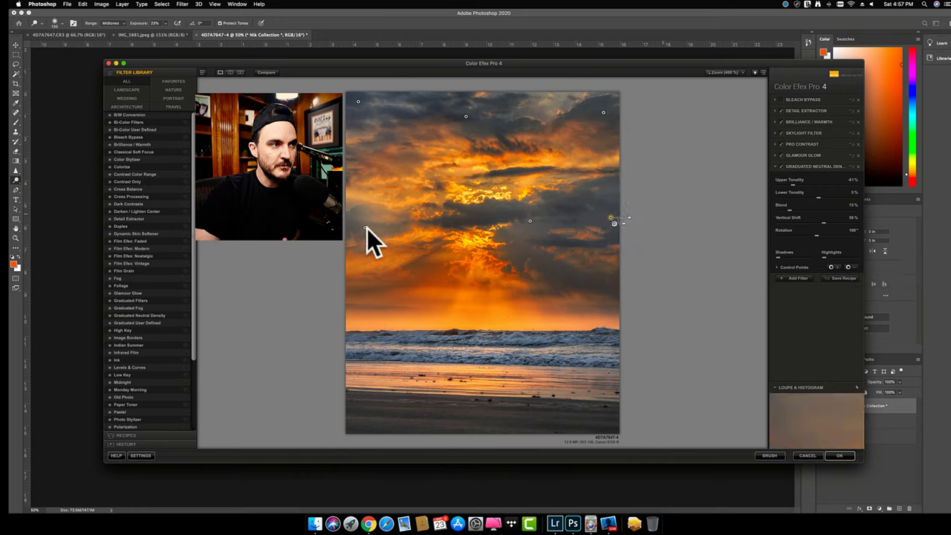
{"action": "left_click_drag", "start_coordinate": [365, 227], "coordinate": [357, 236]}
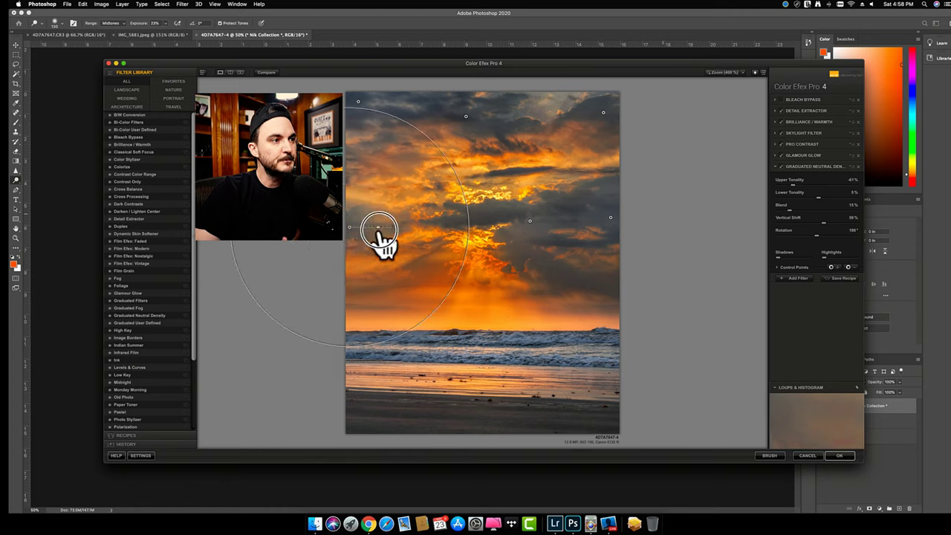
{"action": "mouse_move", "coordinate": [380, 232]}
{"action": "left_mouse_down"}
{"action": "mouse_move", "coordinate": [355, 231]}
{"action": "mouse_move", "coordinate": [374, 235]}
{"action": "left_mouse_up"}
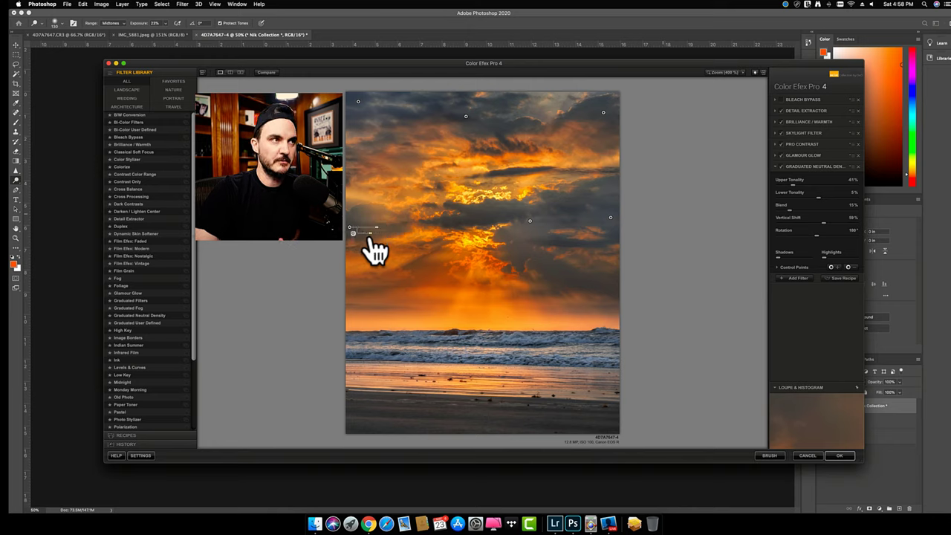
- Let some darkening back at the top-left (24%) and right-edge (about 21%) points, then compare the filter on/off
{"action": "left_click", "coordinate": [371, 107]}
{"action": "left_click_drag", "start_coordinate": [372, 107], "coordinate": [380, 110]}
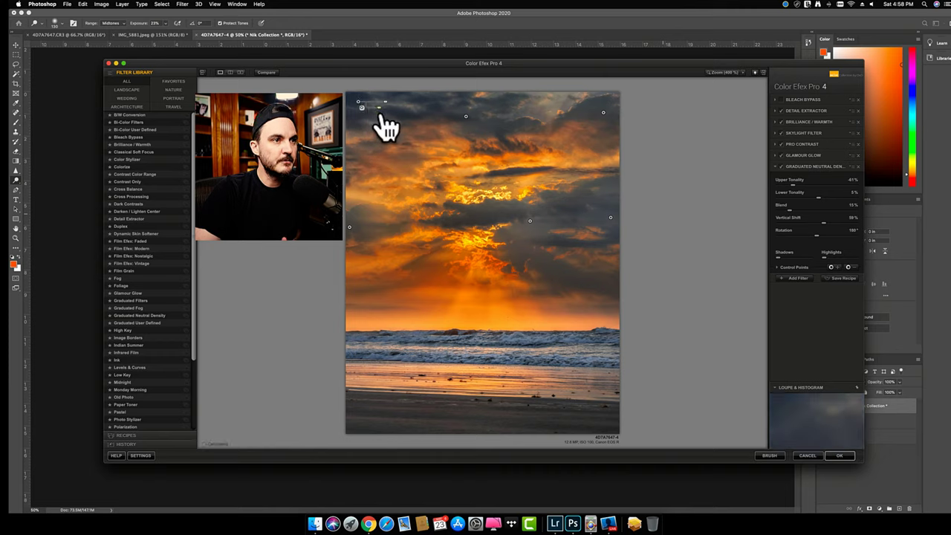
{"action": "left_click", "coordinate": [610, 217]}
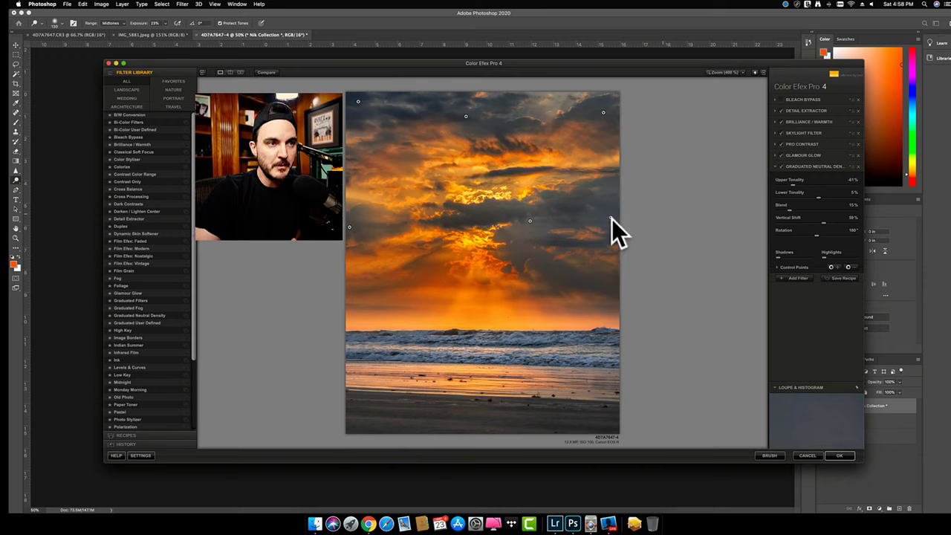
{"action": "left_click_drag", "start_coordinate": [622, 225], "coordinate": [632, 230]}
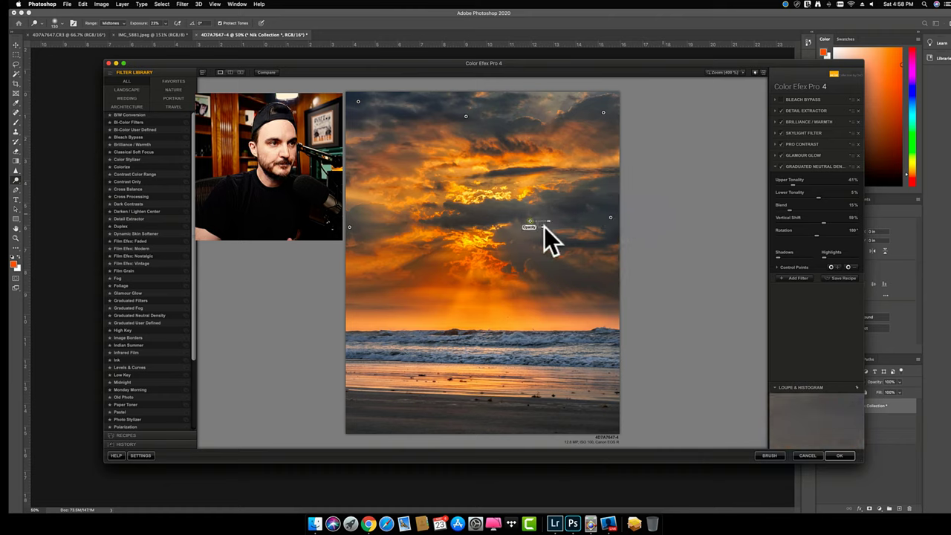
{"action": "left_click_drag", "start_coordinate": [544, 226], "coordinate": [554, 237]}
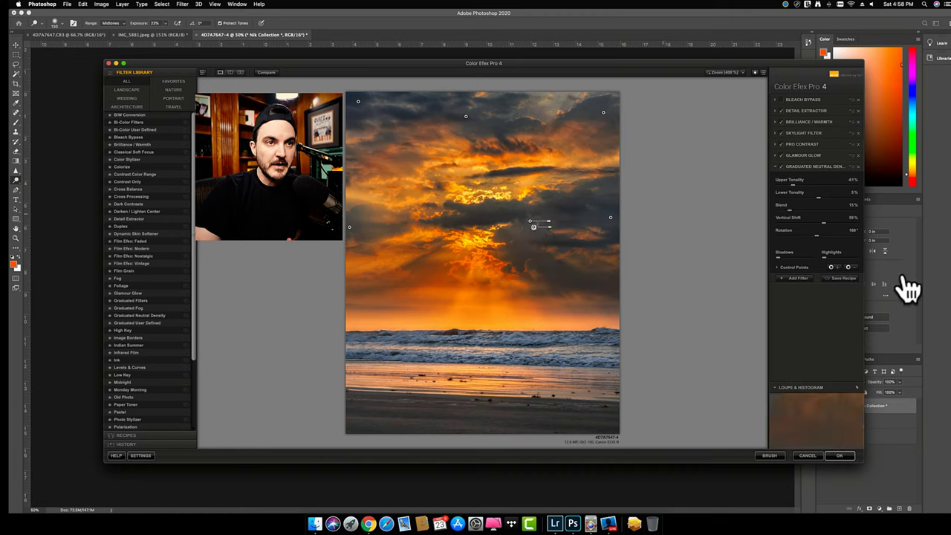
{"action": "left_click", "coordinate": [781, 165]}
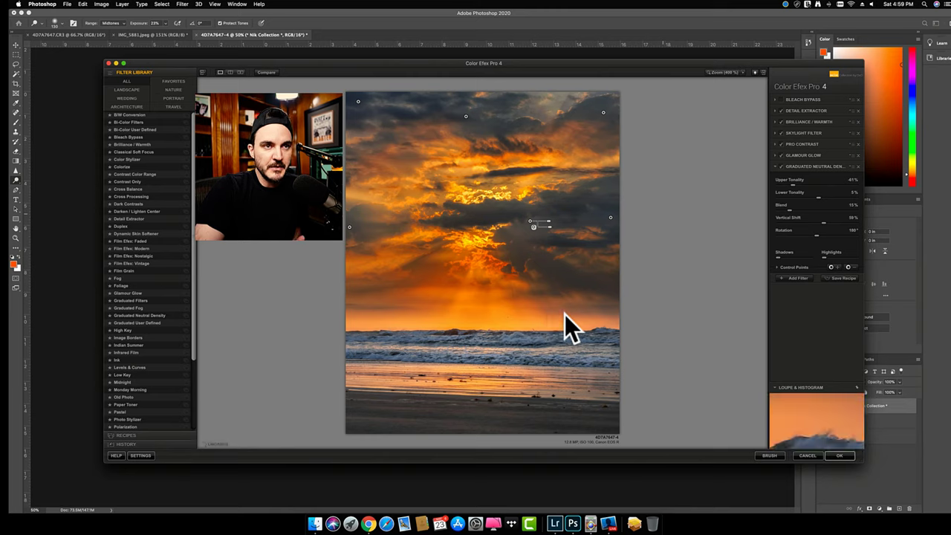
- Ease Vertical Shift to about 61% and raise Lower Tonality to about 8%
{"action": "left_click", "coordinate": [828, 223]}
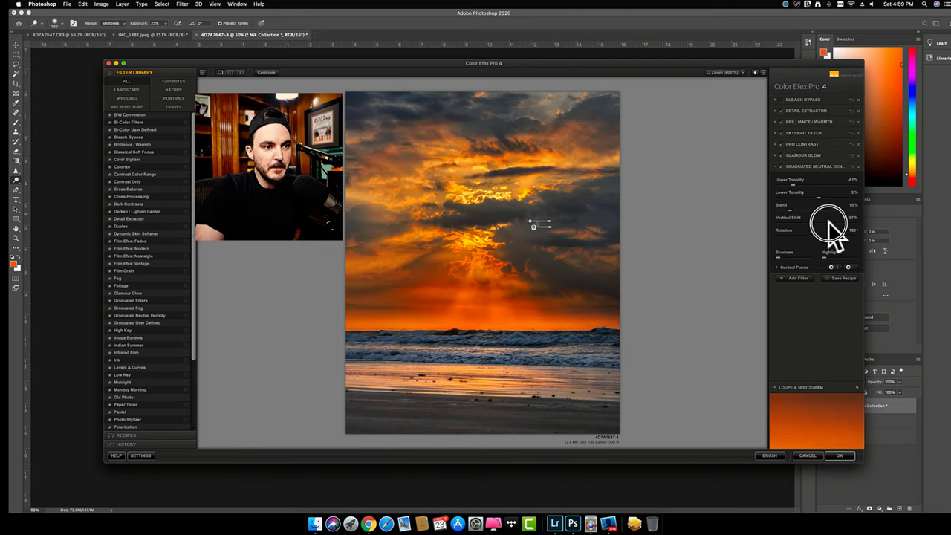
{"action": "left_click", "coordinate": [829, 222]}
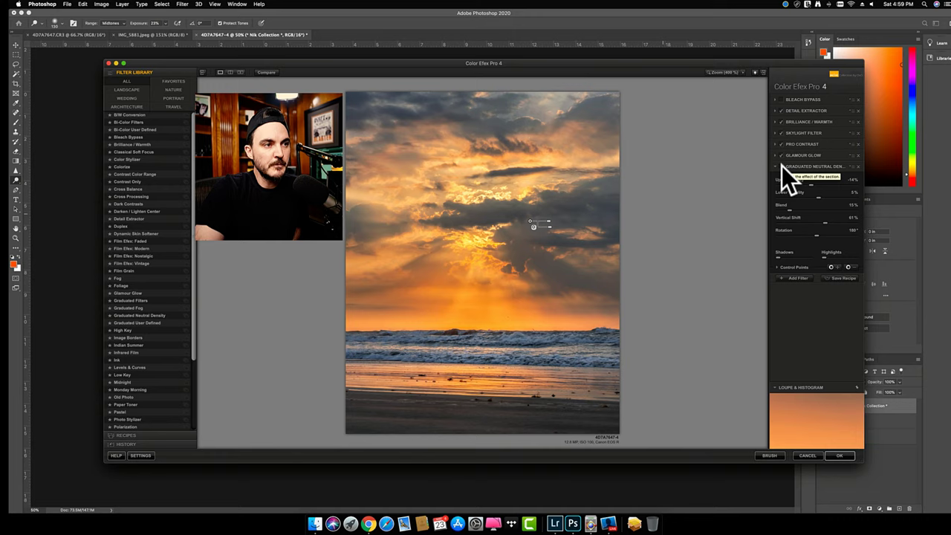
{"action": "left_click", "coordinate": [822, 199]}
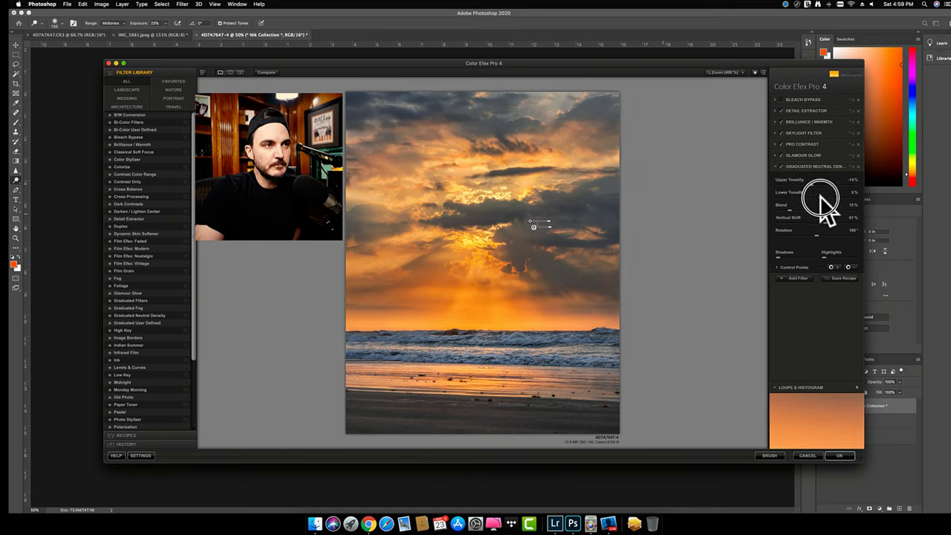
{"action": "left_click_drag", "start_coordinate": [821, 198], "coordinate": [821, 198]}
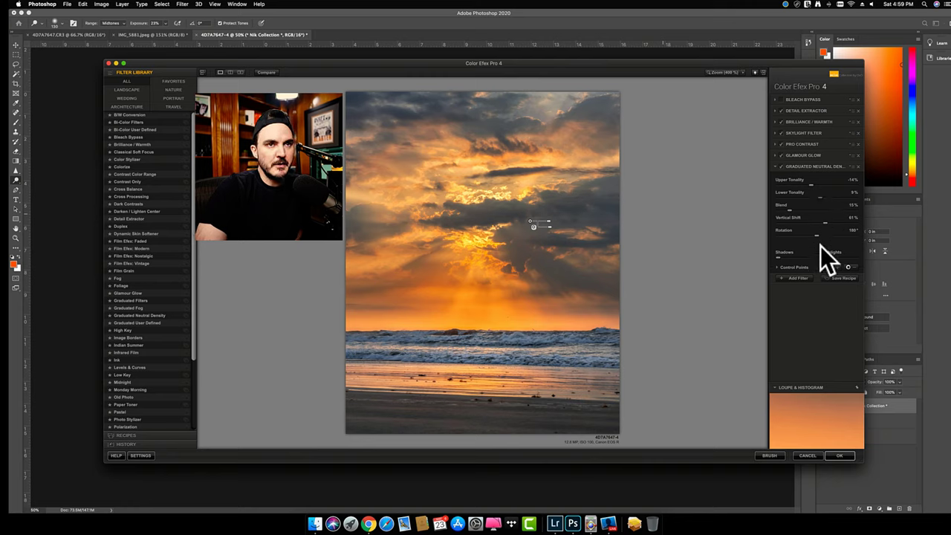
{"action": "left_click", "coordinate": [796, 132]}
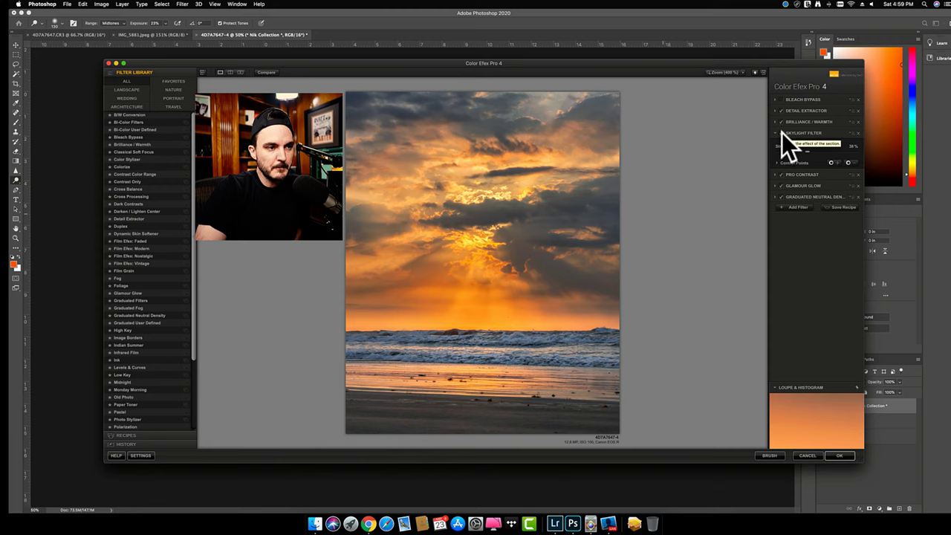
- Set Pro Contrast to Correct Contrast 13%, Dynamic Contrast 19%, Correct Color Cast 17%, then add an empty filter
{"action": "left_click", "coordinate": [782, 133]}
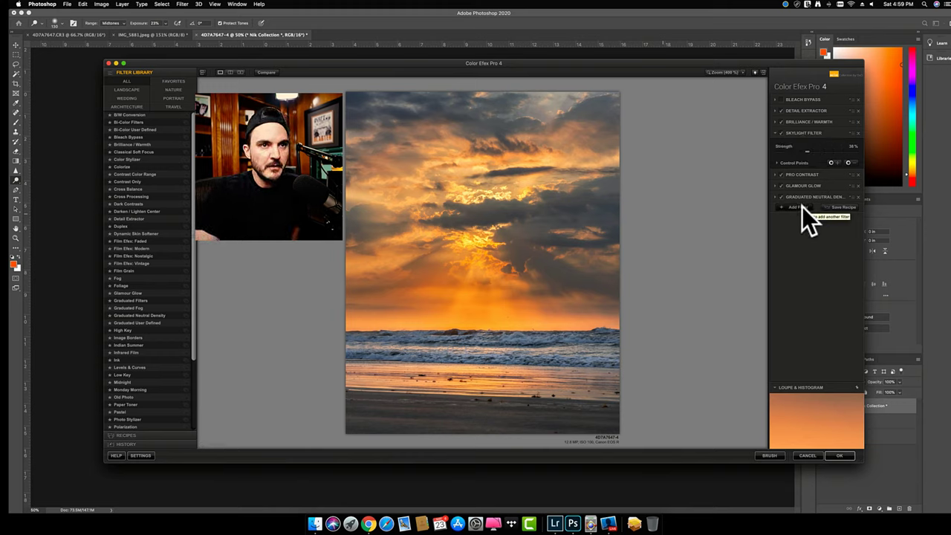
{"action": "left_click", "coordinate": [801, 176]}
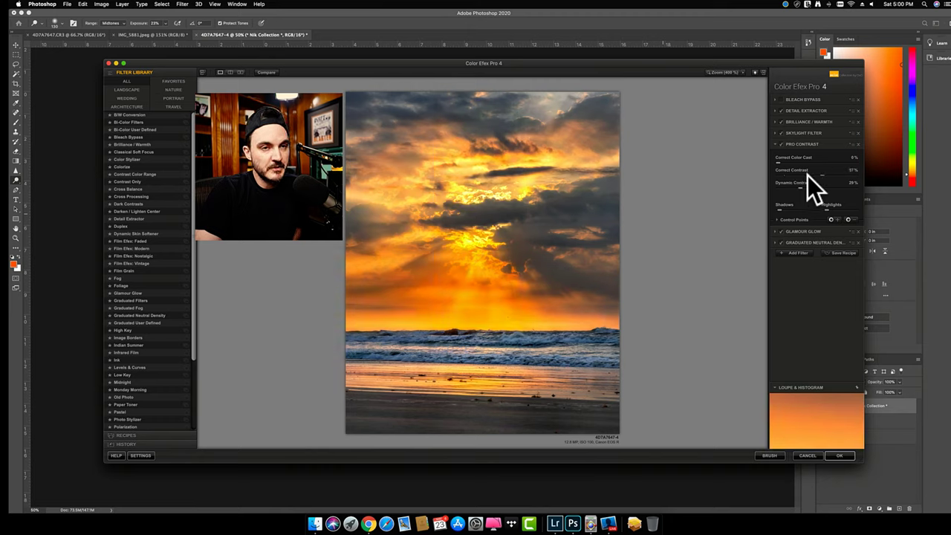
{"action": "left_click", "coordinate": [784, 173]}
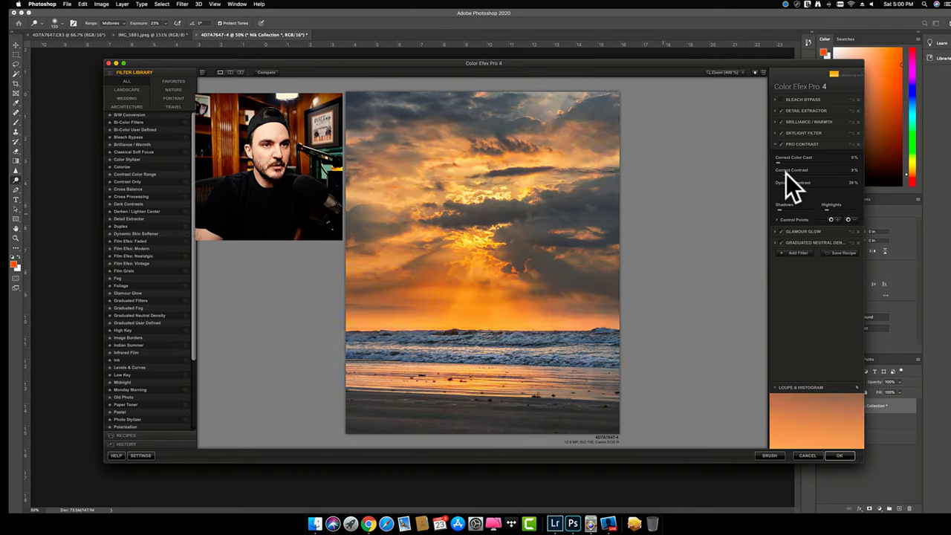
{"action": "left_click", "coordinate": [788, 175]}
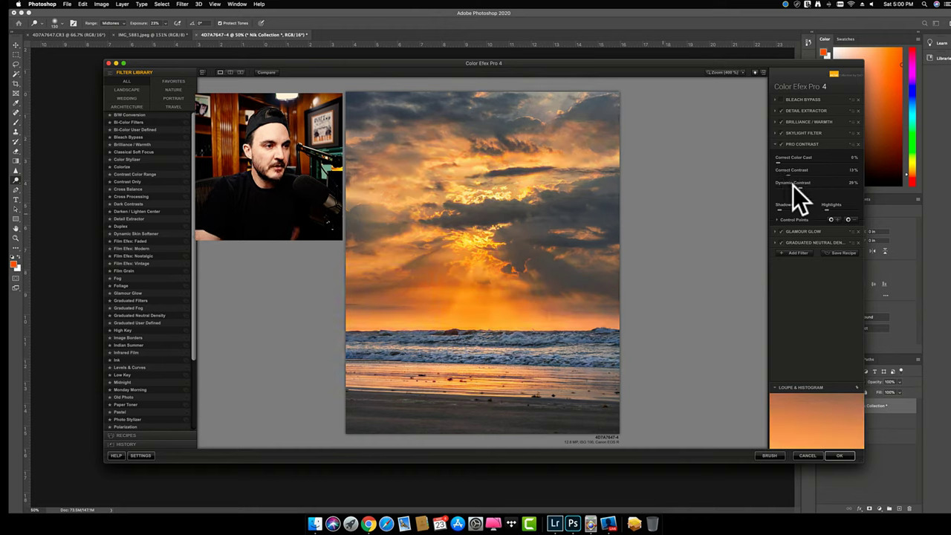
{"action": "left_click", "coordinate": [794, 188]}
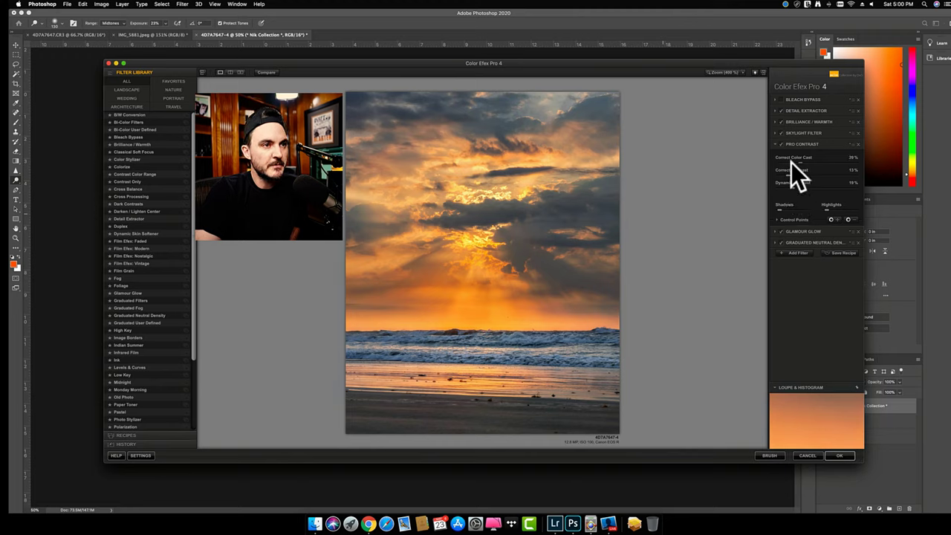
{"action": "left_click", "coordinate": [793, 162]}
{"action": "left_click_drag", "start_coordinate": [793, 162], "coordinate": [792, 162]}
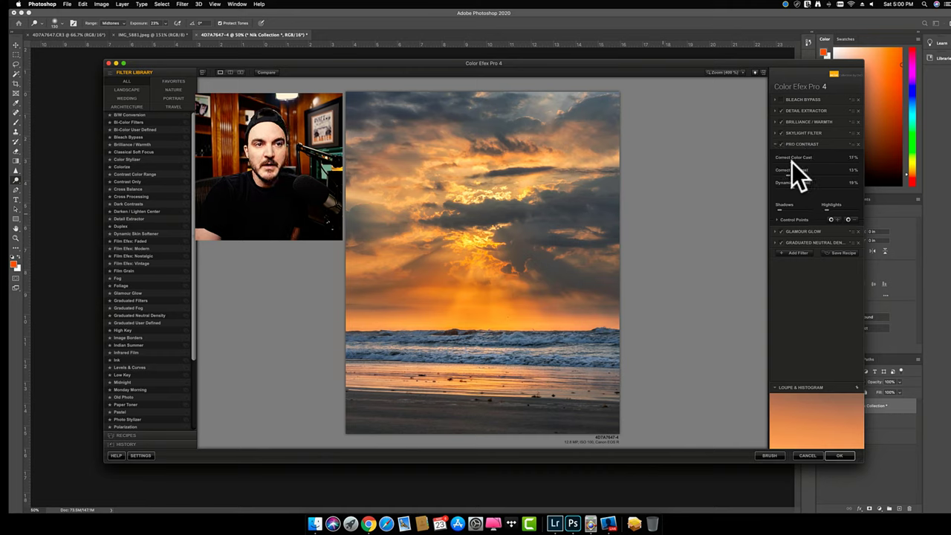
{"action": "left_click", "coordinate": [795, 253]}
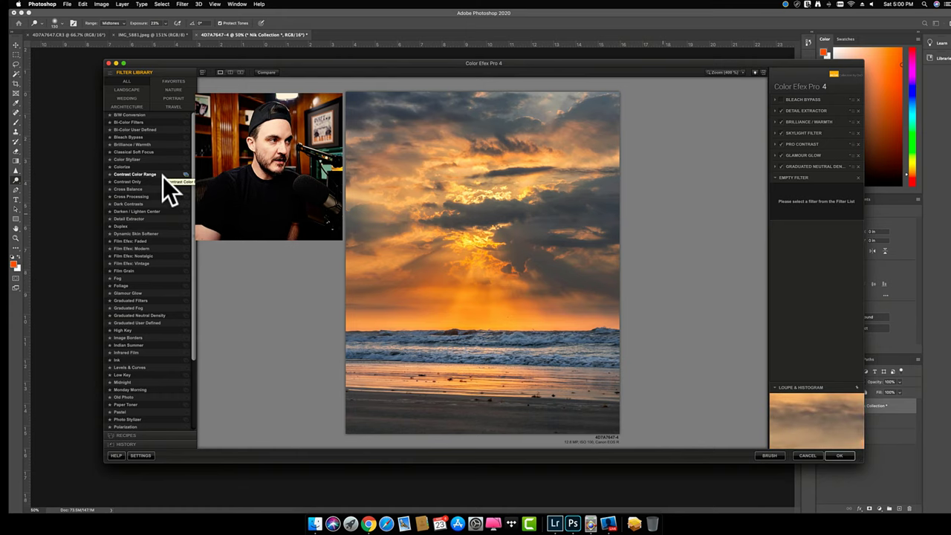
- Add Darken / Lighten Center with the second vignette shape, centred on the sun
{"action": "left_click", "coordinate": [157, 210]}
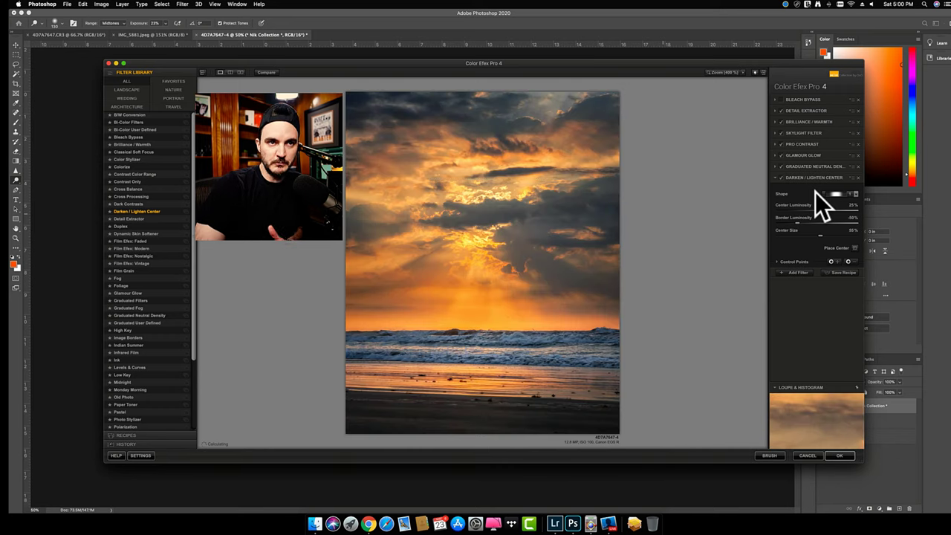
{"action": "left_click", "coordinate": [854, 194]}
{"action": "left_click", "coordinate": [839, 210]}
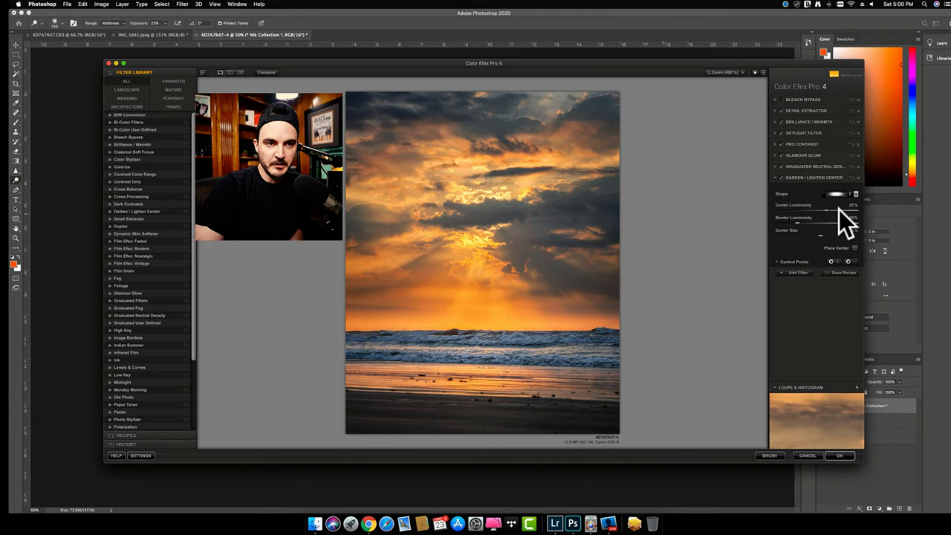
{"action": "left_click", "coordinate": [855, 247]}
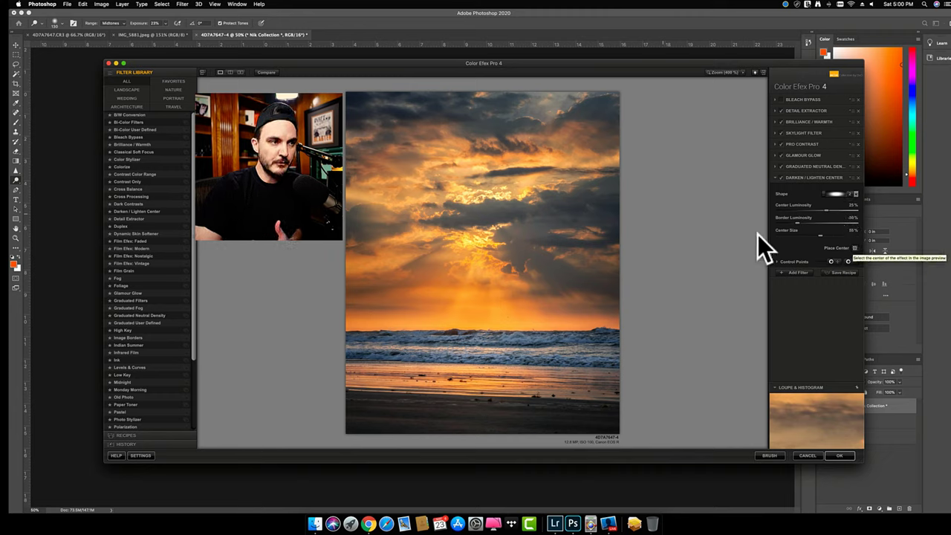
{"action": "left_click", "coordinate": [483, 242]}
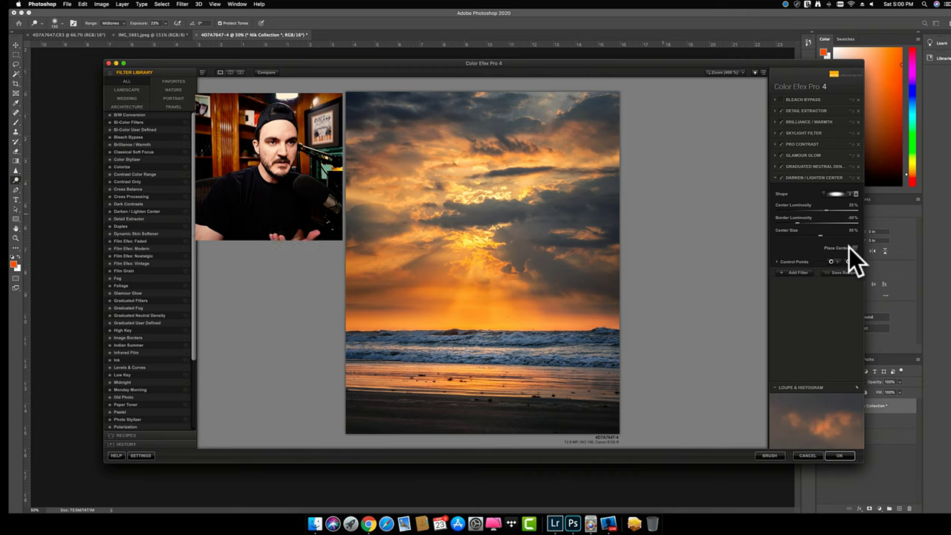
- Try several Center Luminosity values, settling around -35%, and set Border Luminosity to -62%
{"action": "left_click", "coordinate": [852, 209]}
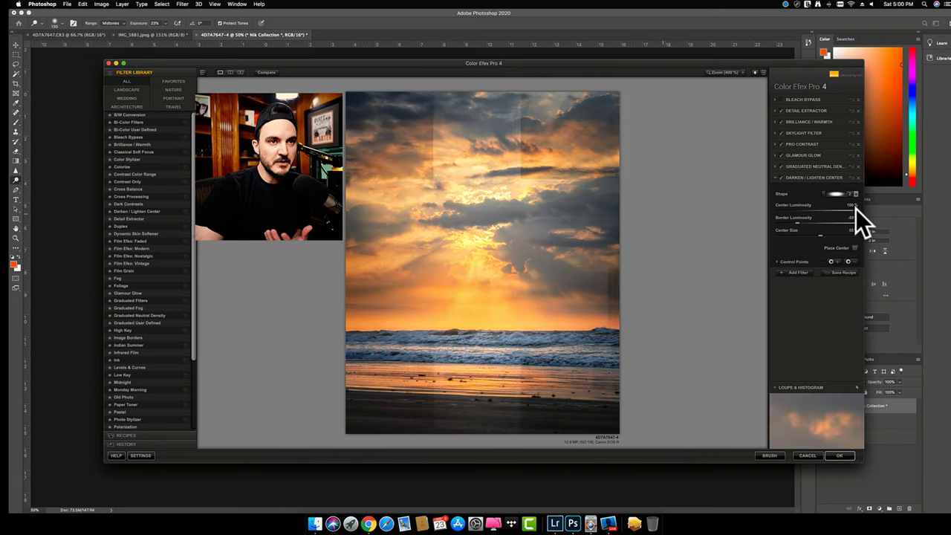
{"action": "left_click", "coordinate": [782, 209]}
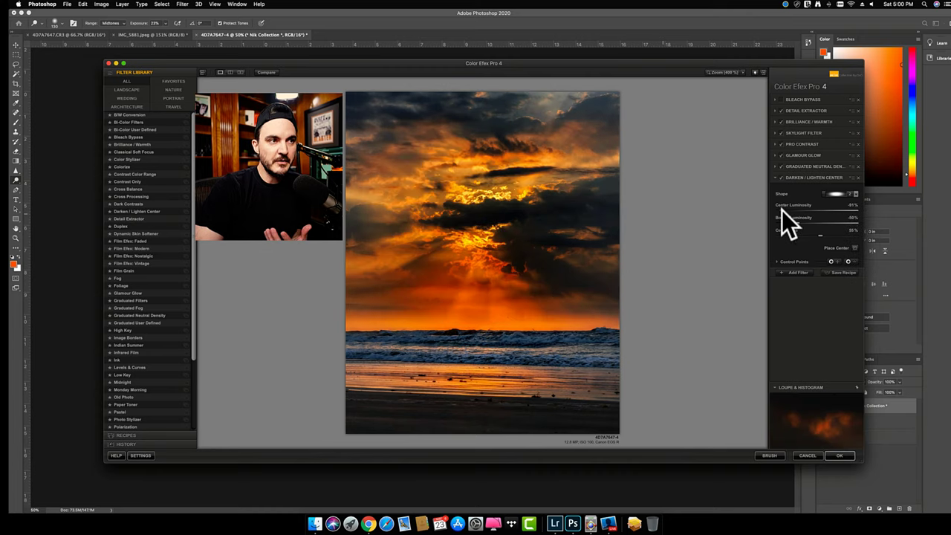
{"action": "left_click", "coordinate": [812, 210]}
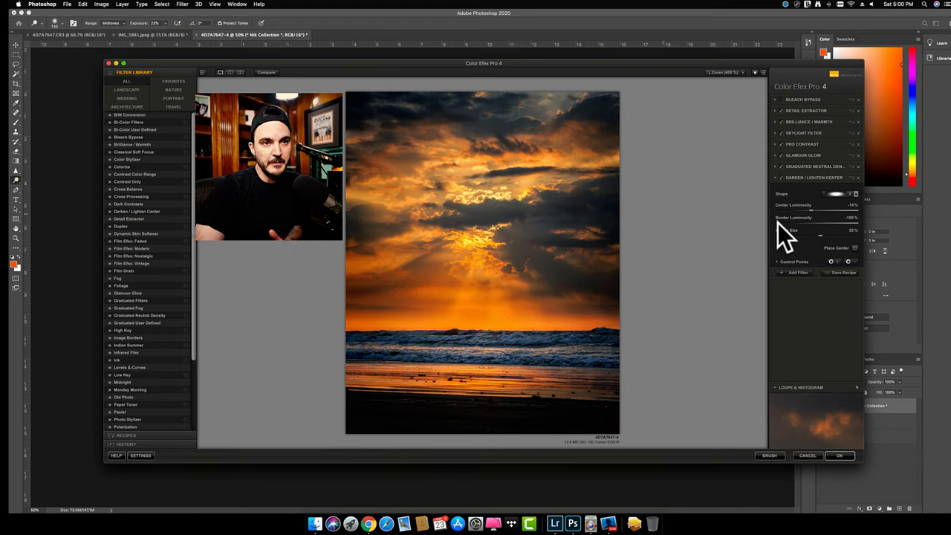
{"action": "left_click", "coordinate": [805, 210]}
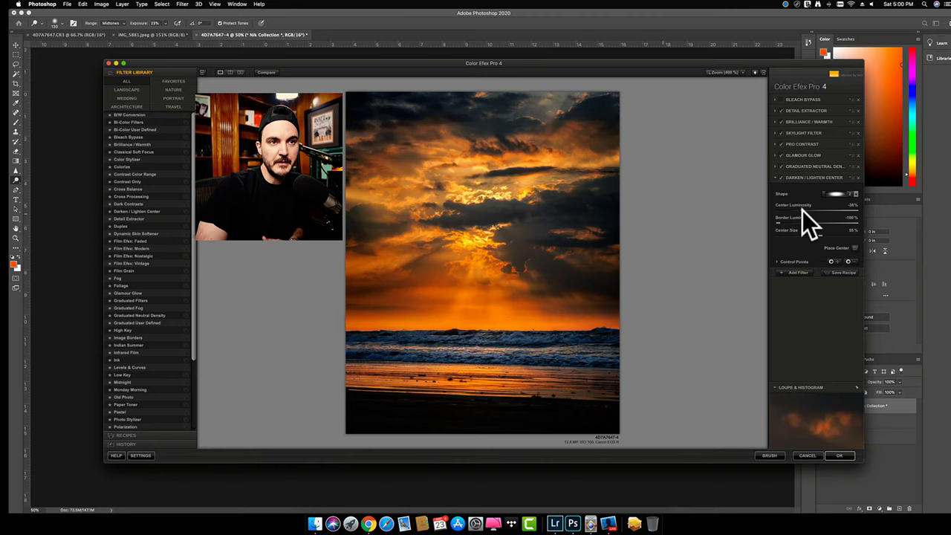
{"action": "left_click", "coordinate": [844, 211]}
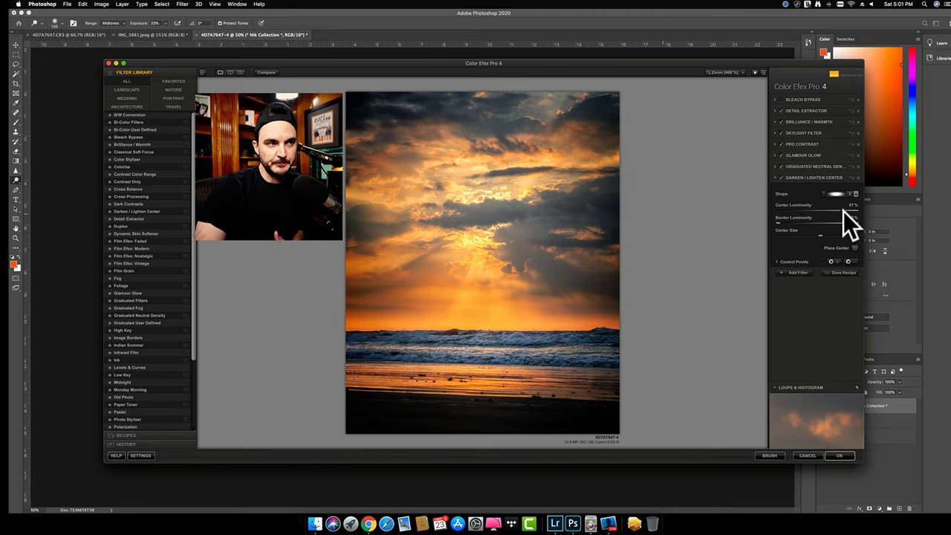
{"action": "left_click", "coordinate": [815, 211]}
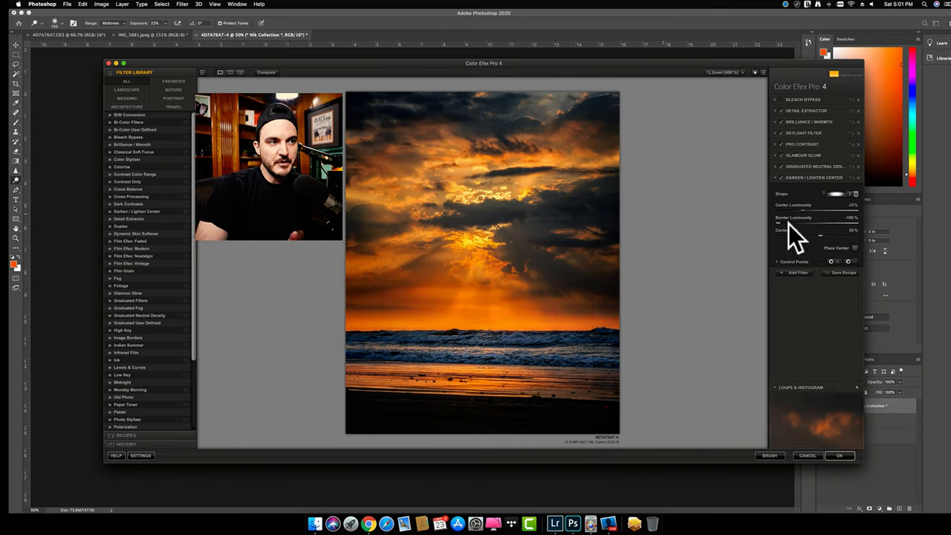
{"action": "left_click", "coordinate": [789, 224]}
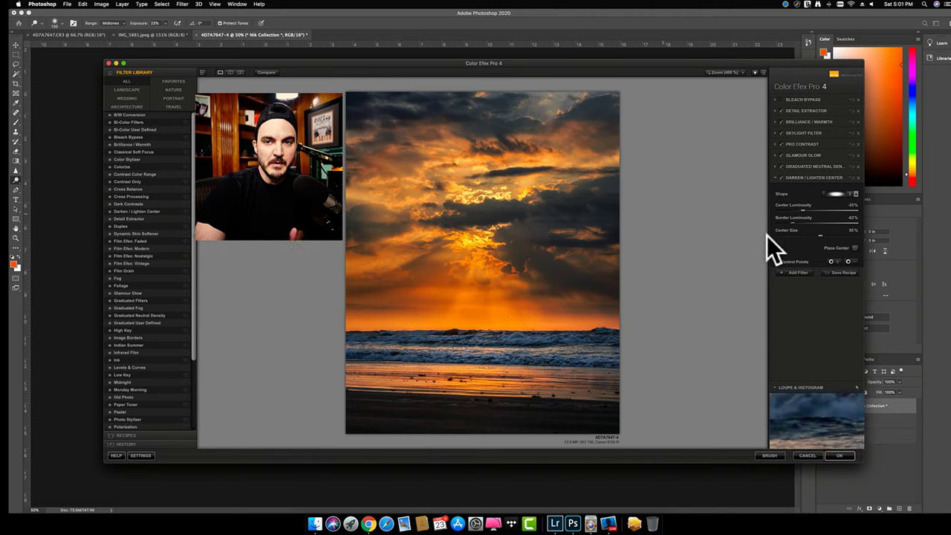
- Place effect-removing control points across the right, central and left waves and the left horizon
{"action": "left_click", "coordinate": [849, 261]}
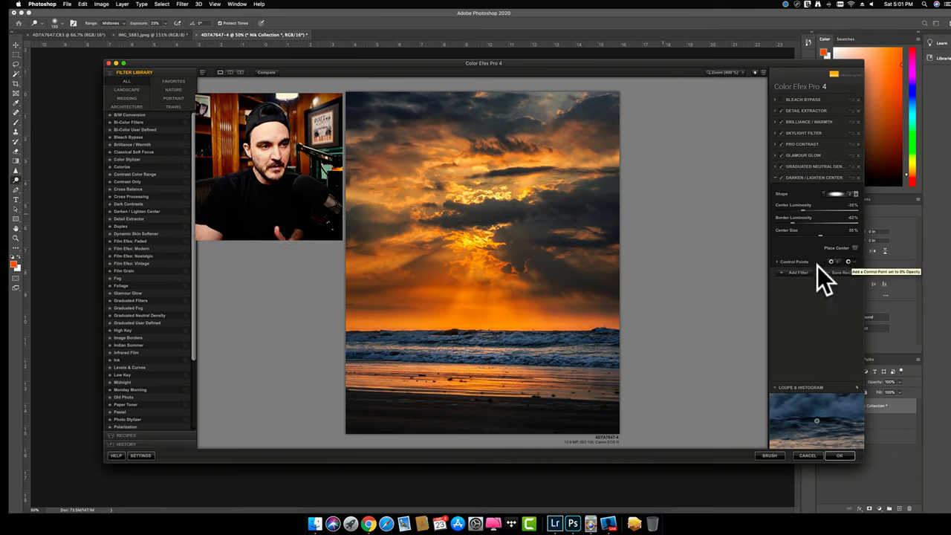
{"action": "left_click", "coordinate": [599, 346]}
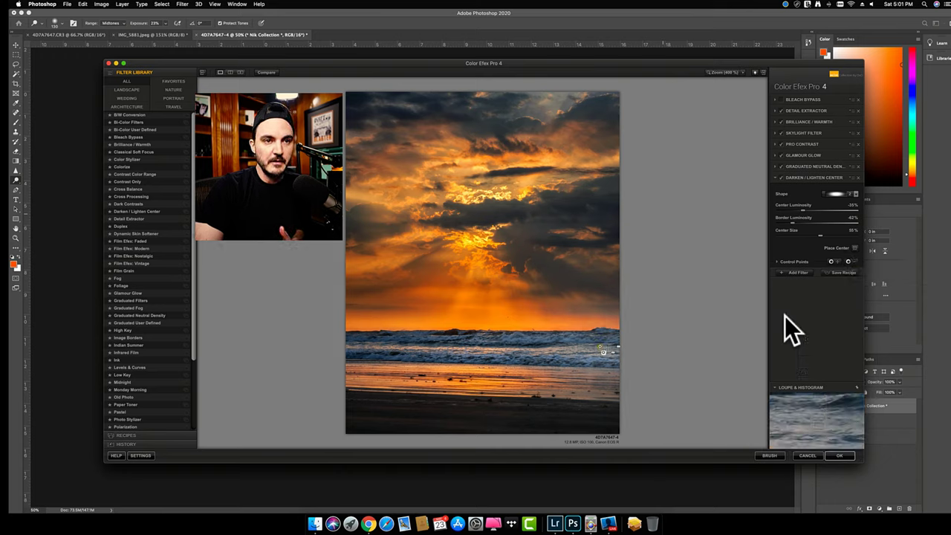
{"action": "left_click", "coordinate": [850, 261]}
{"action": "left_click", "coordinate": [482, 344]}
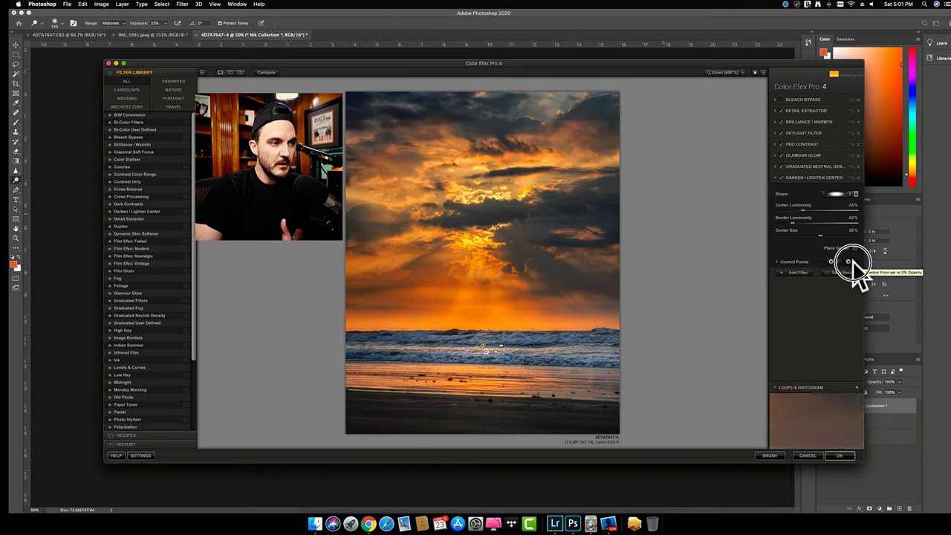
{"action": "left_click", "coordinate": [385, 346]}
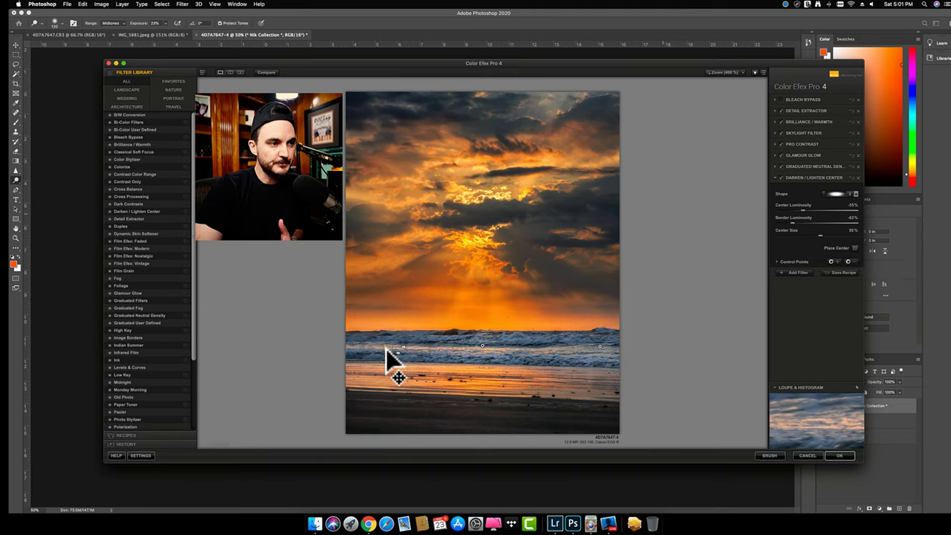
{"action": "left_click", "coordinate": [831, 261]}
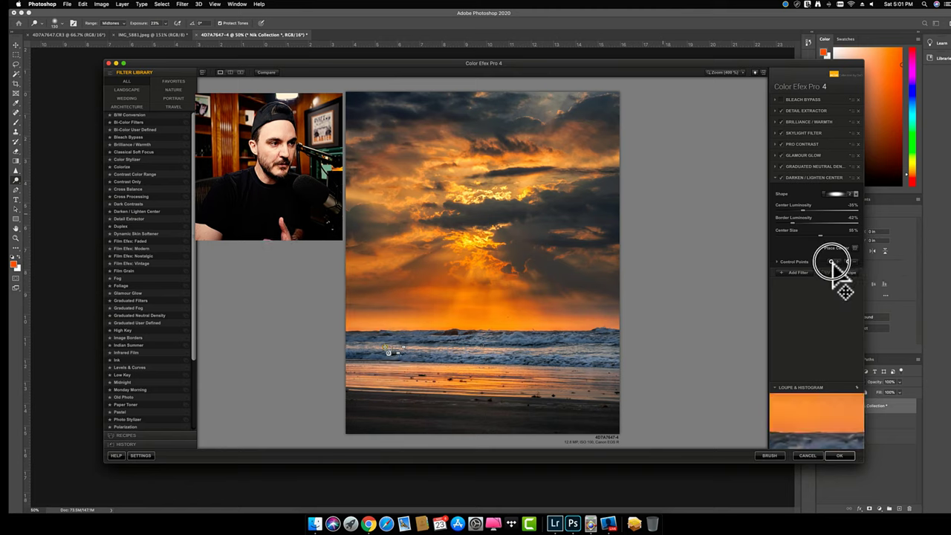
{"action": "left_click", "coordinate": [379, 324]}
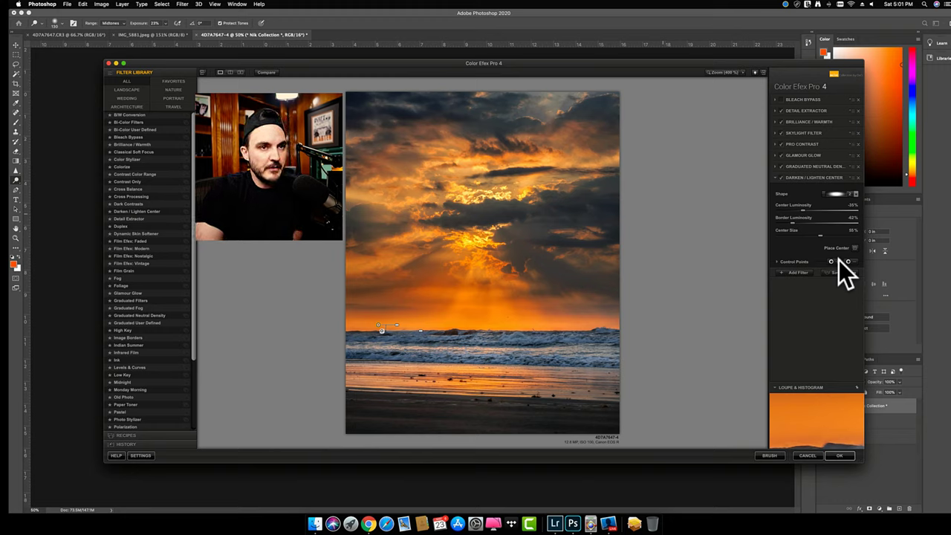
- Compare Darken / Lighten Center on and off, then ease Border Luminosity to about -46%
{"action": "left_click", "coordinate": [782, 177]}
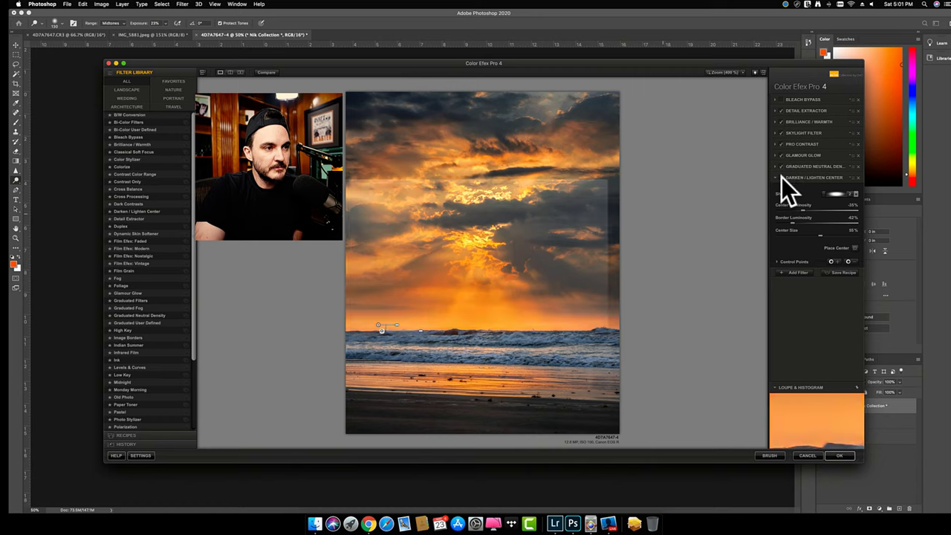
{"action": "left_click", "coordinate": [782, 178]}
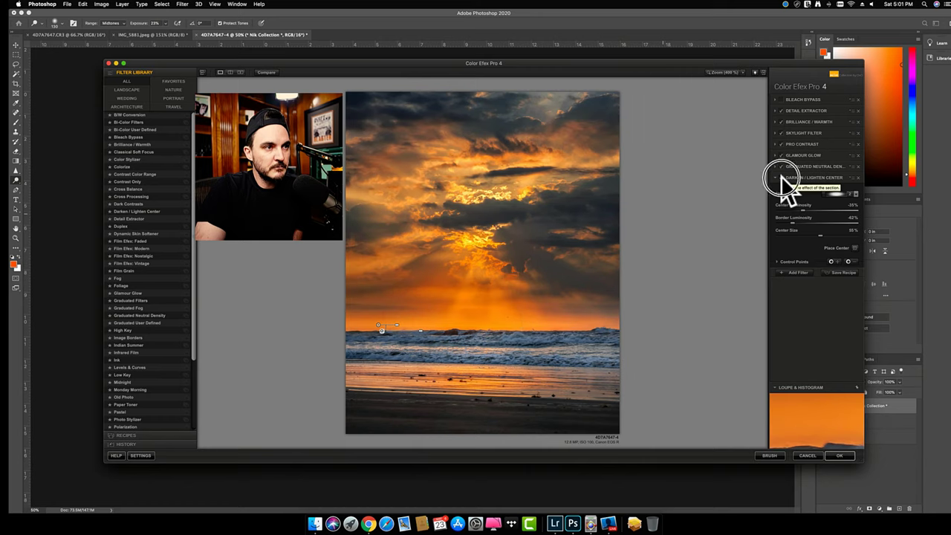
{"action": "left_click", "coordinate": [782, 177]}
{"action": "left_click", "coordinate": [781, 177]}
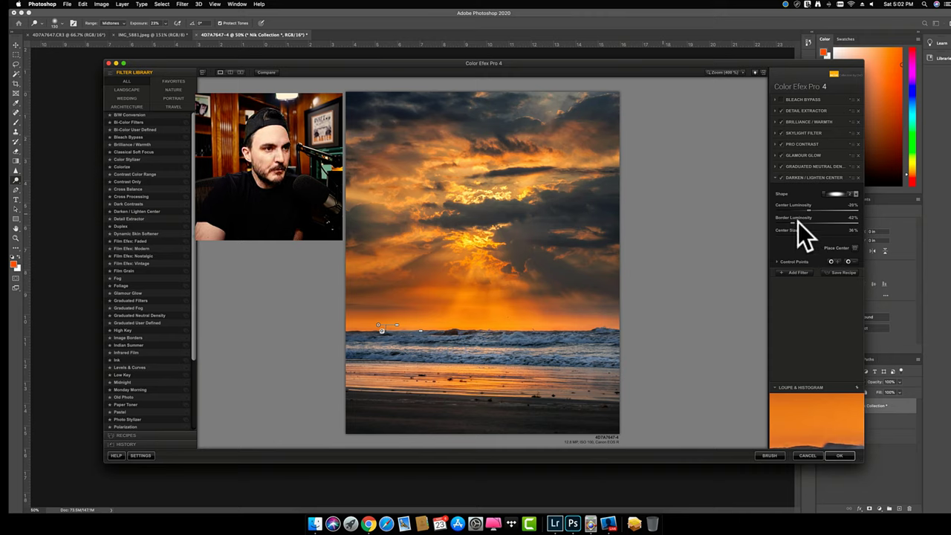
{"action": "left_click", "coordinate": [799, 224]}
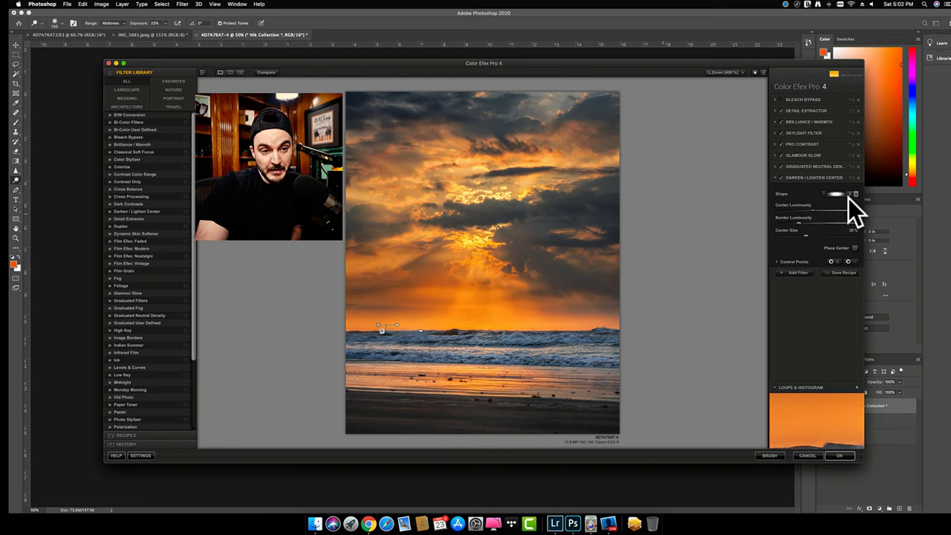
- Apply the Color Efex Pro 4 filters and compare the new layer hidden and shown
{"action": "left_click", "coordinate": [843, 454]}
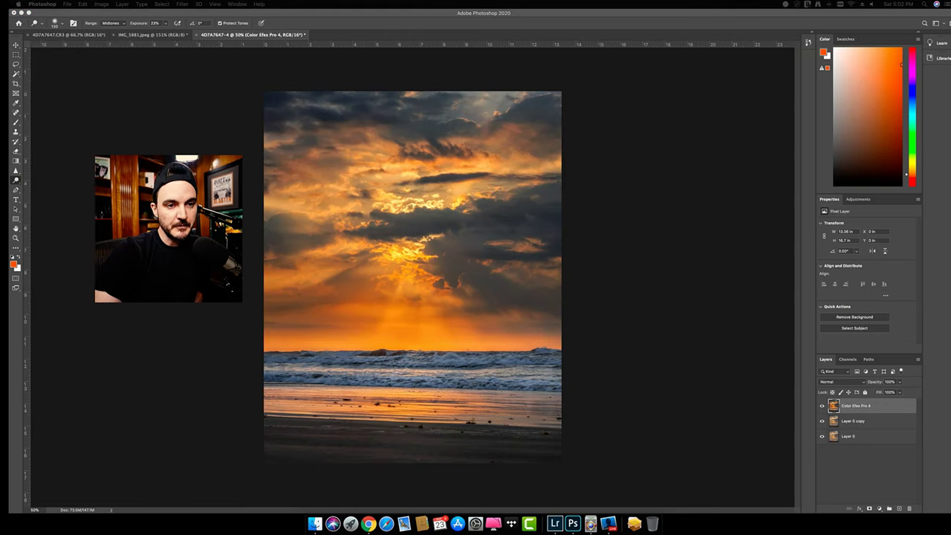
{"action": "left_click", "coordinate": [823, 406]}
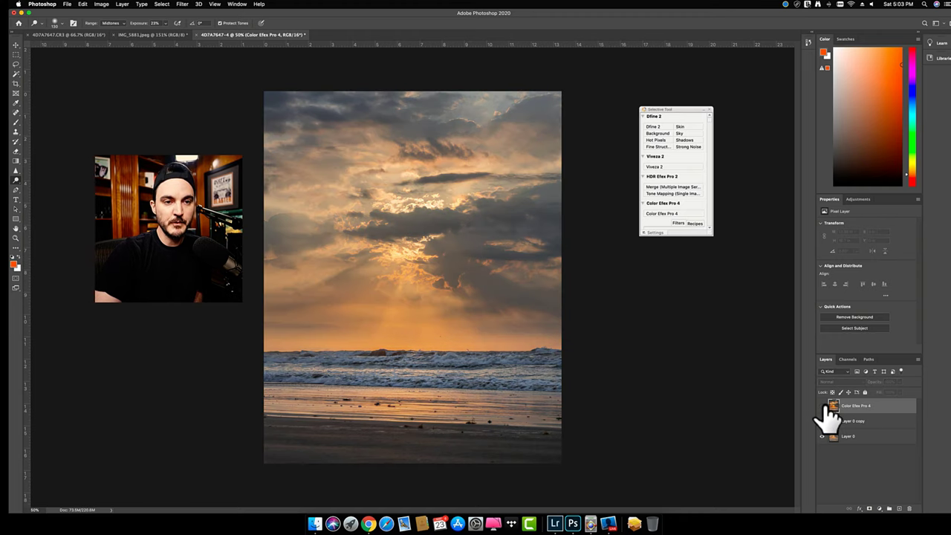
{"action": "left_click", "coordinate": [824, 406]}
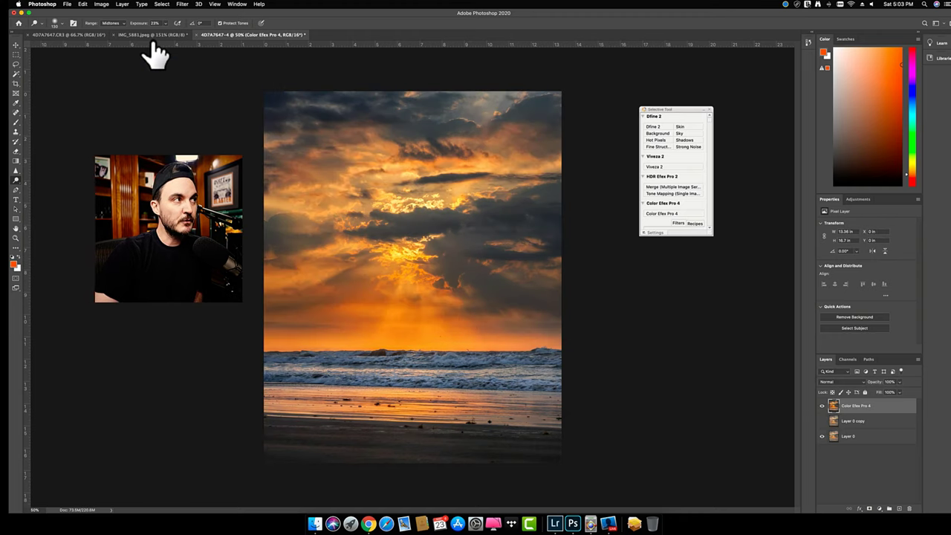
- Compare the filtered beach sunset against the 4D7A7647.CR3 and IMG_5881.jpeg documents
{"action": "left_click", "coordinate": [90, 34]}
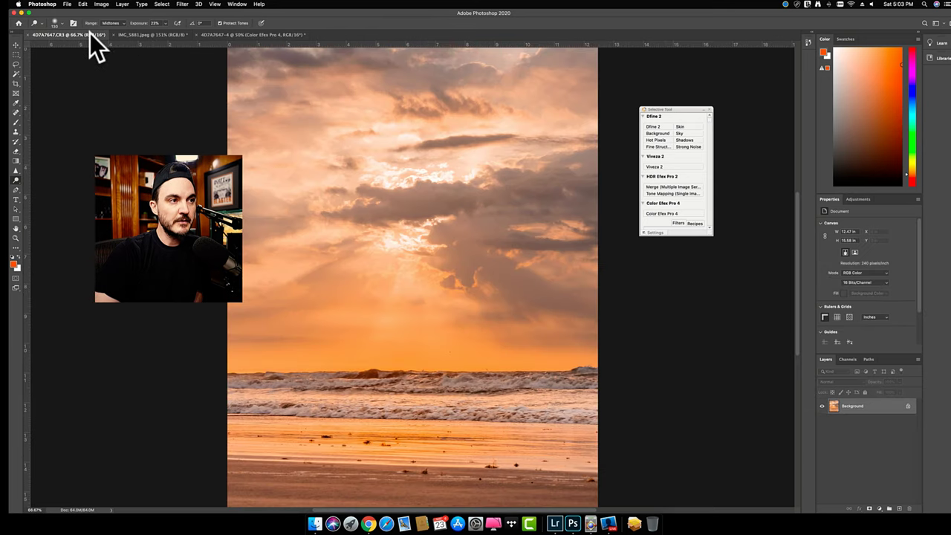
{"action": "left_click", "coordinate": [170, 35]}
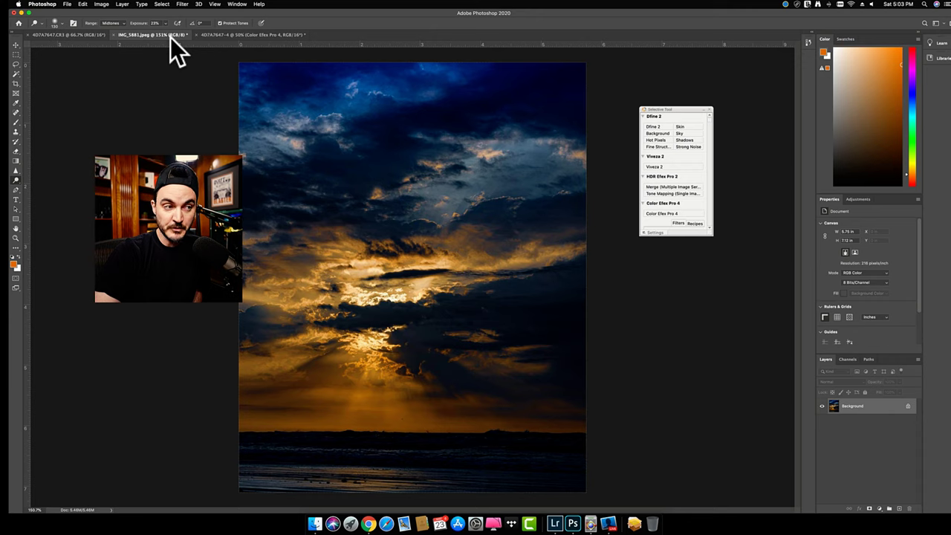
{"action": "left_click", "coordinate": [263, 34]}
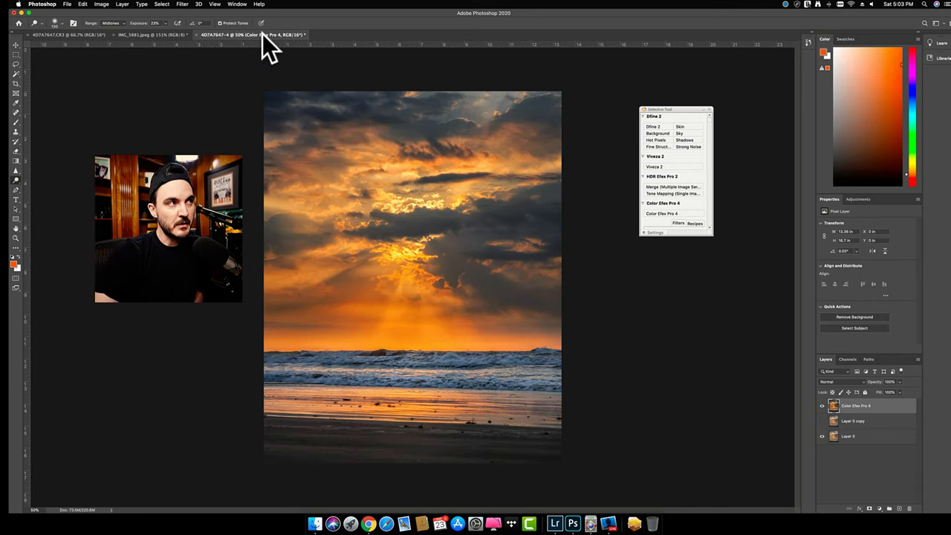
{"action": "left_click", "coordinate": [159, 34]}
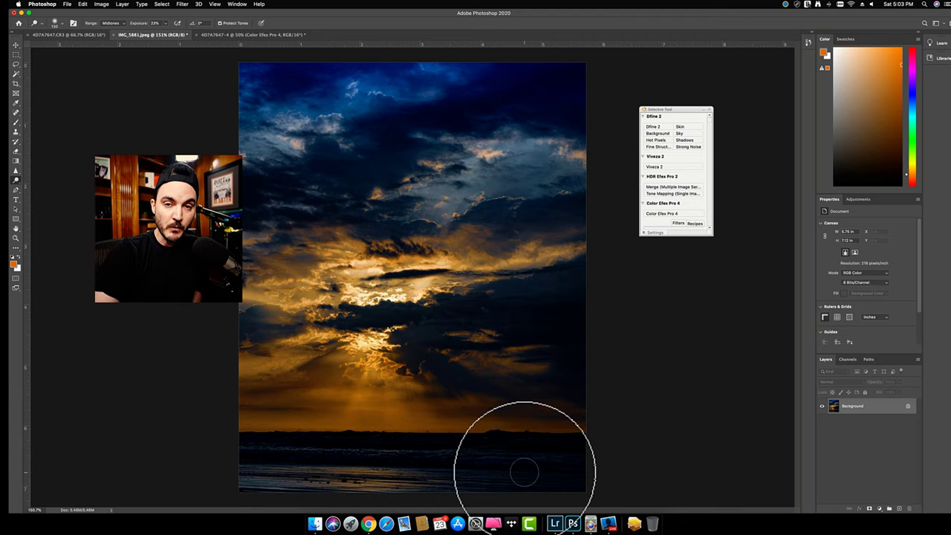
{"action": "left_click", "coordinate": [246, 35]}
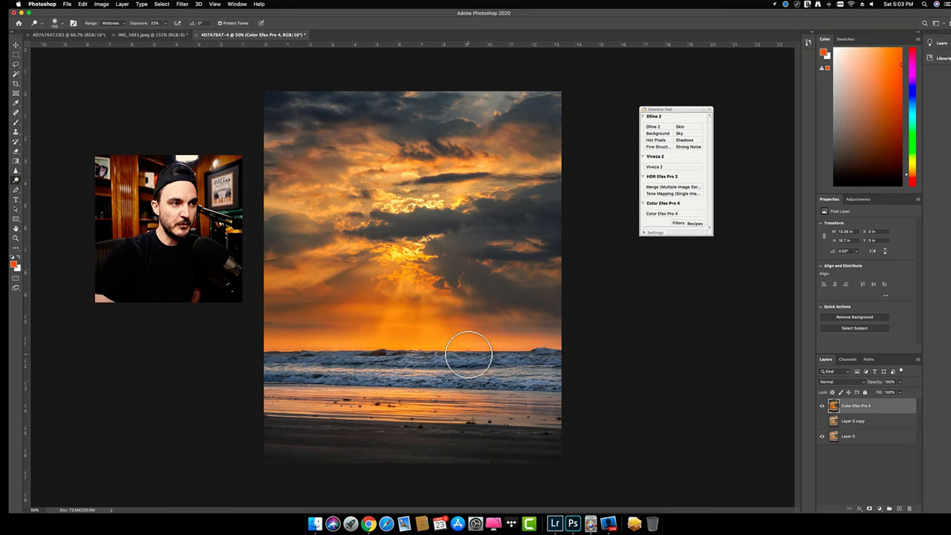
{"action": "scroll", "coordinate": [469, 354], "scroll_direction": "down", "scroll_amount": 3}
{"action": "scroll", "coordinate": [468, 354], "scroll_direction": "down", "scroll_amount": 2}
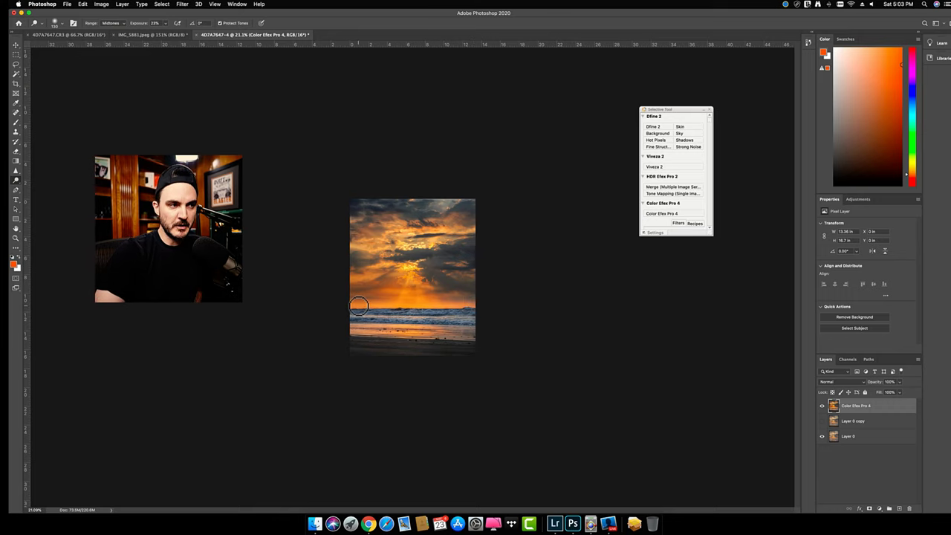
{"action": "scroll", "coordinate": [358, 306], "scroll_direction": "up", "scroll_amount": 5}
{"action": "scroll", "coordinate": [358, 307], "scroll_direction": "up", "scroll_amount": 2}
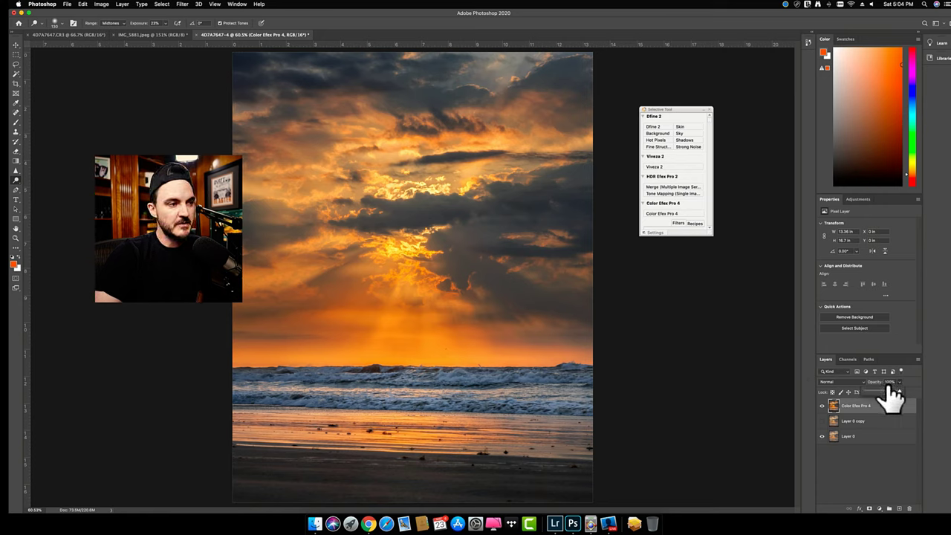
- Lower the Color Efex Pro 4 layer's opacity to 63% and compare it on and off
{"action": "mouse_move", "coordinate": [888, 391]}
{"action": "left_mouse_down"}
{"action": "mouse_move", "coordinate": [872, 388]}
{"action": "mouse_move", "coordinate": [891, 395]}
{"action": "left_mouse_up"}
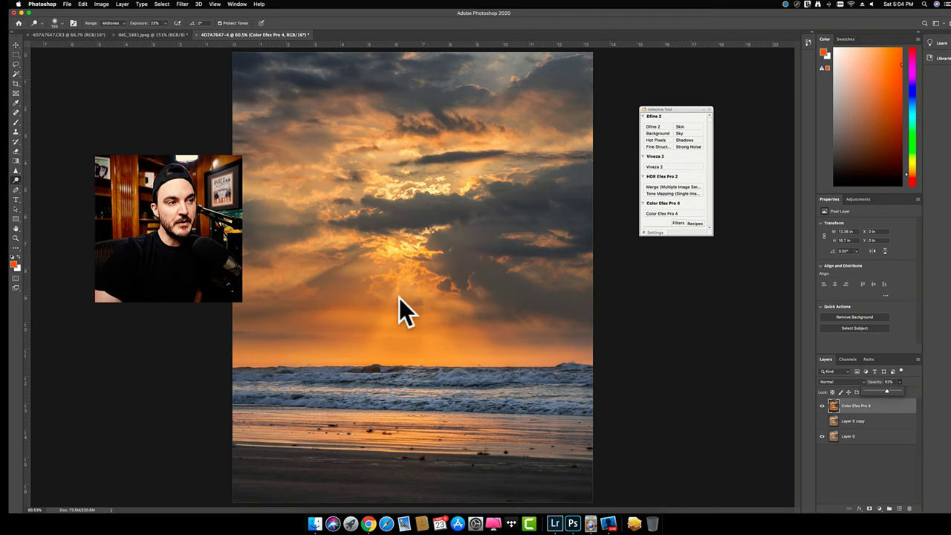
{"action": "scroll", "coordinate": [422, 294], "scroll_direction": "down", "scroll_amount": 5}
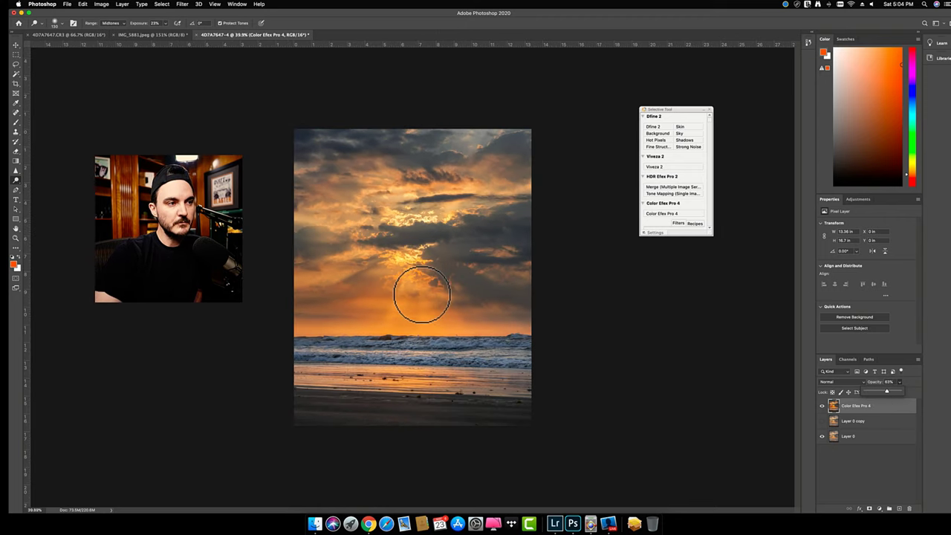
{"action": "left_click", "coordinate": [822, 405]}
{"action": "left_click", "coordinate": [823, 405]}
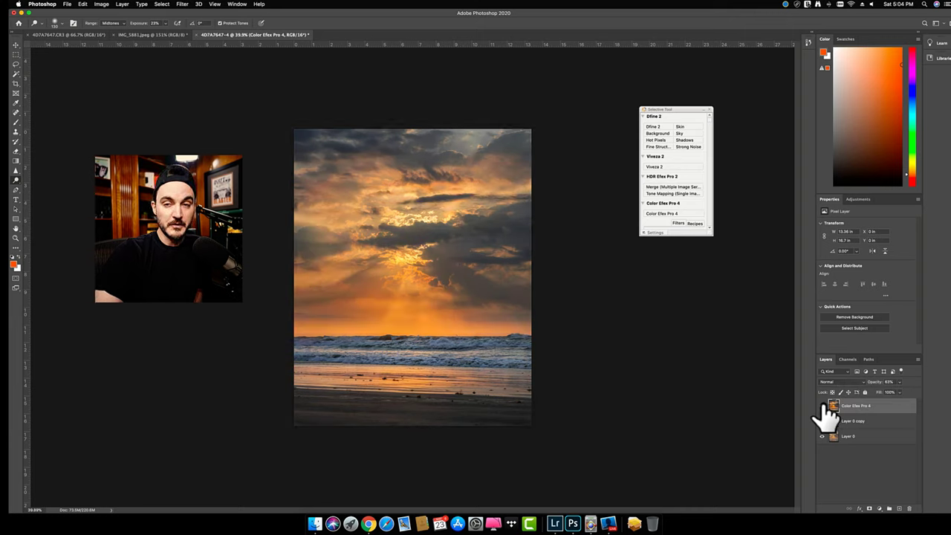
{"action": "left_click", "coordinate": [823, 406]}
{"action": "left_click", "coordinate": [823, 406]}
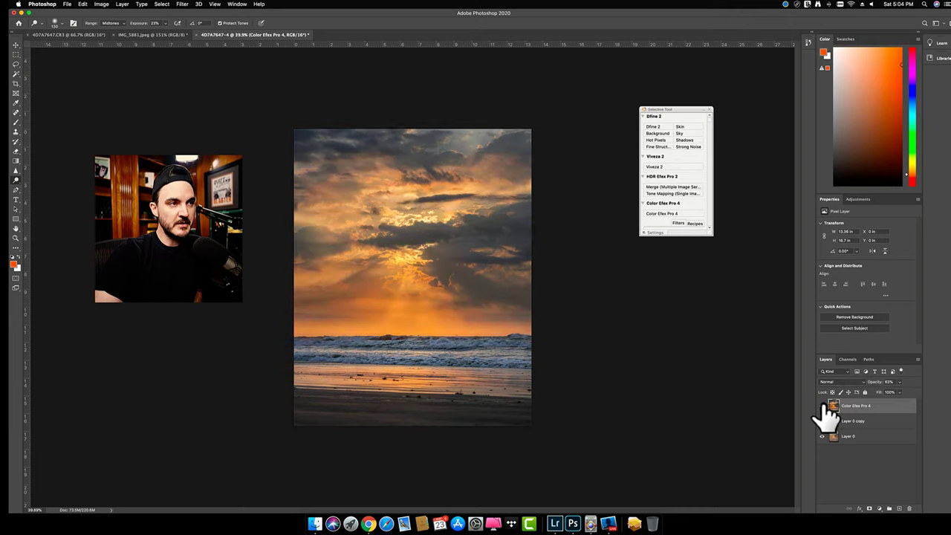
{"action": "left_click", "coordinate": [824, 406]}
{"action": "left_click", "coordinate": [823, 406]}
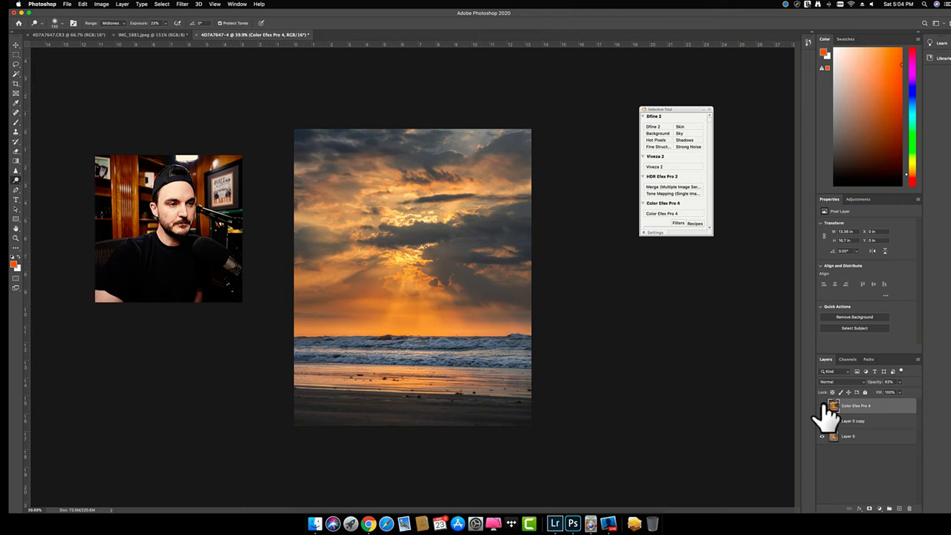
{"action": "left_click", "coordinate": [823, 405]}
{"action": "left_click", "coordinate": [823, 406]}
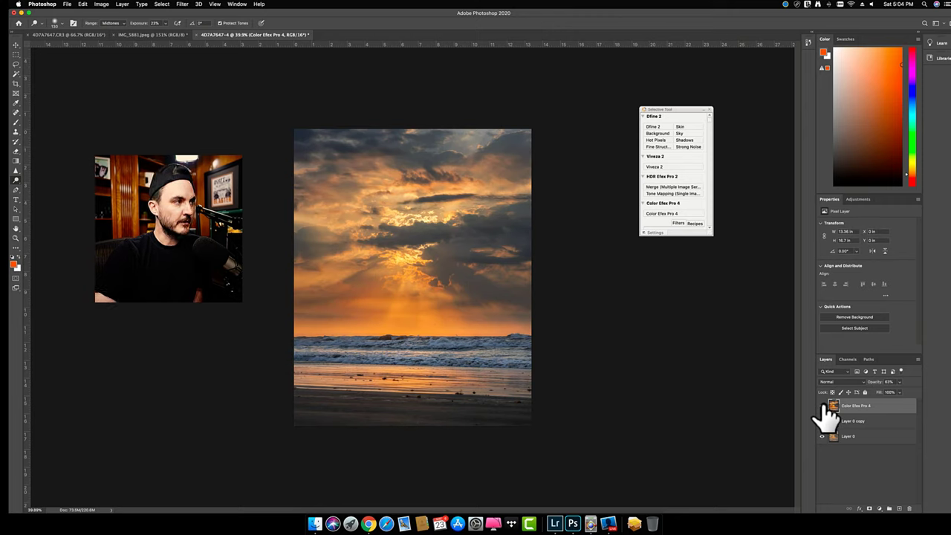
- Group all three layers into Group 1
{"action": "left_click", "coordinate": [866, 435], "text": "shift"}
{"action": "right_click", "coordinate": [866, 434]}
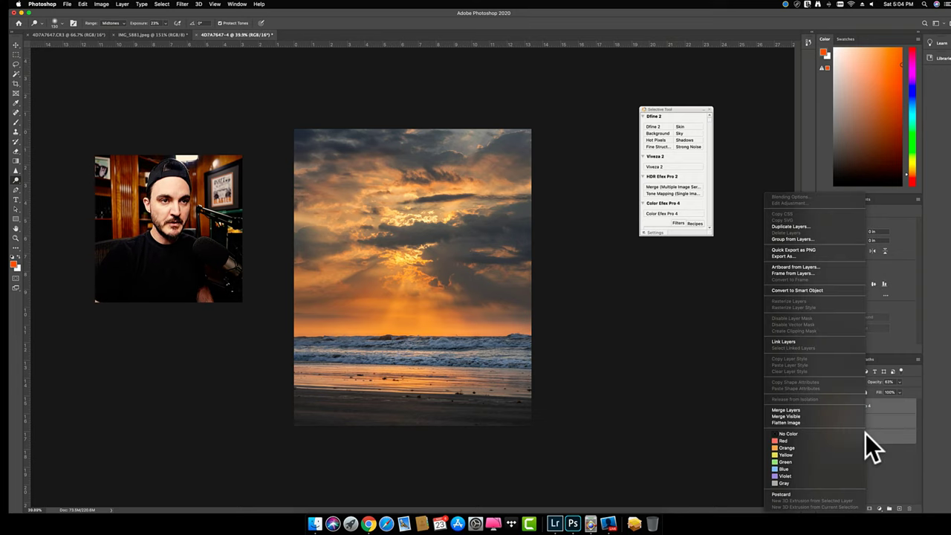
{"action": "left_click", "coordinate": [801, 238]}
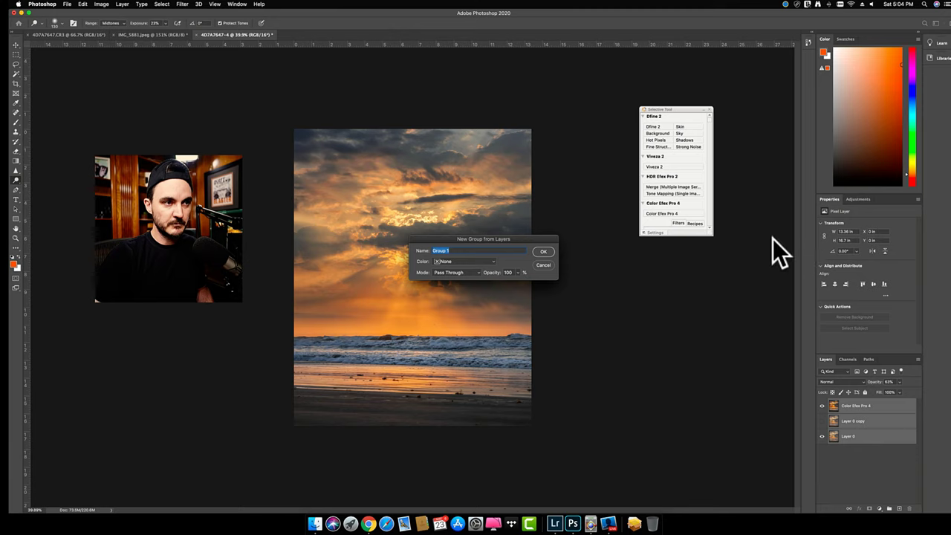
{"action": "left_click", "coordinate": [548, 251]}
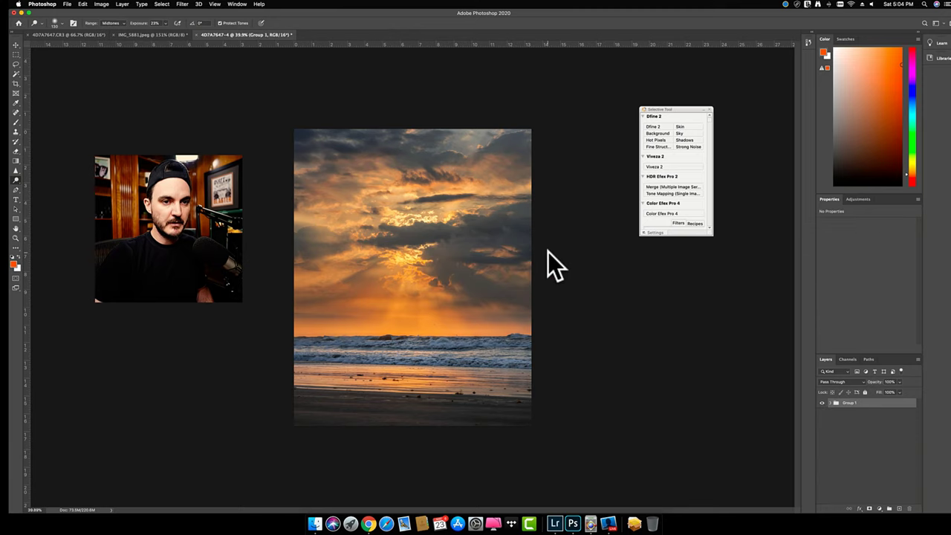
- Duplicate Group 1 and merge the Group 1 copy into a single pixel layer
{"action": "right_click", "coordinate": [866, 407]}
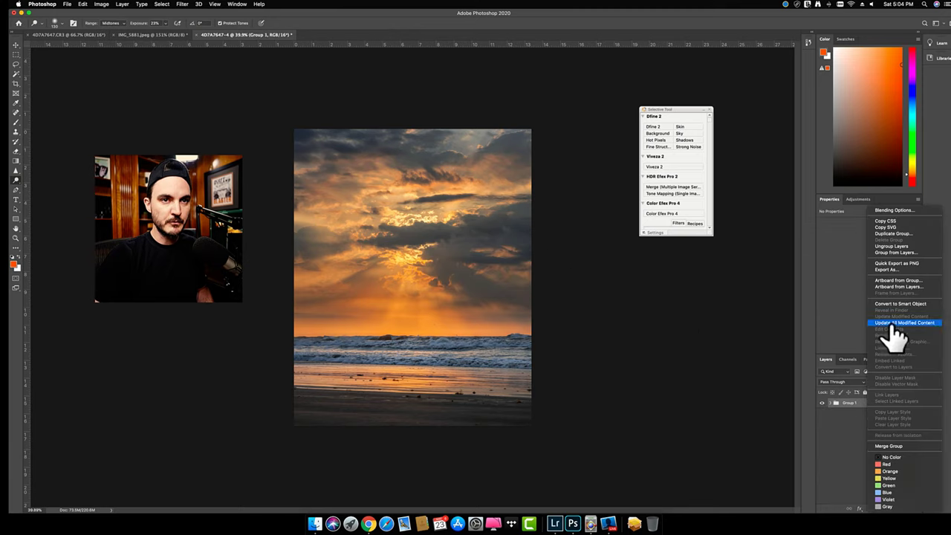
{"action": "left_click", "coordinate": [906, 234]}
{"action": "left_click", "coordinate": [273, 158]}
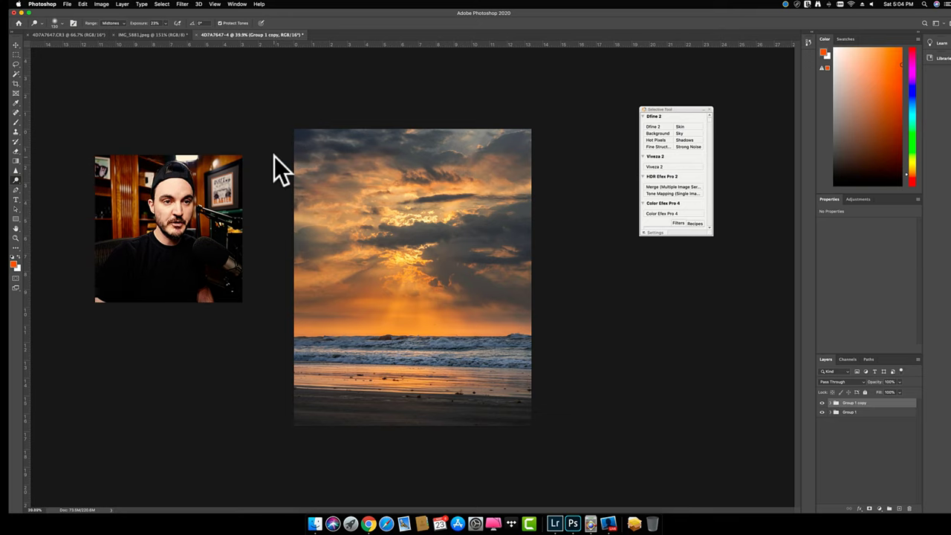
{"action": "right_click", "coordinate": [876, 403]}
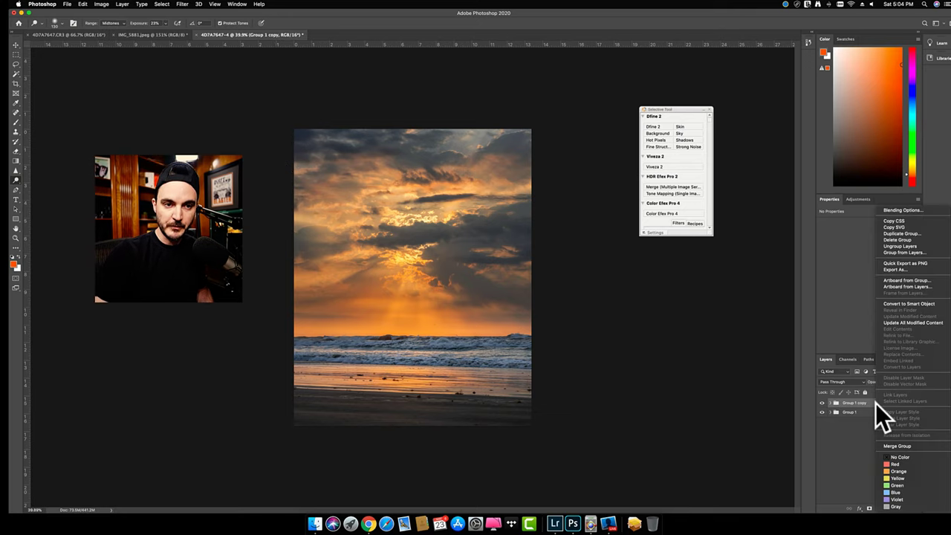
{"action": "left_click", "coordinate": [904, 444]}
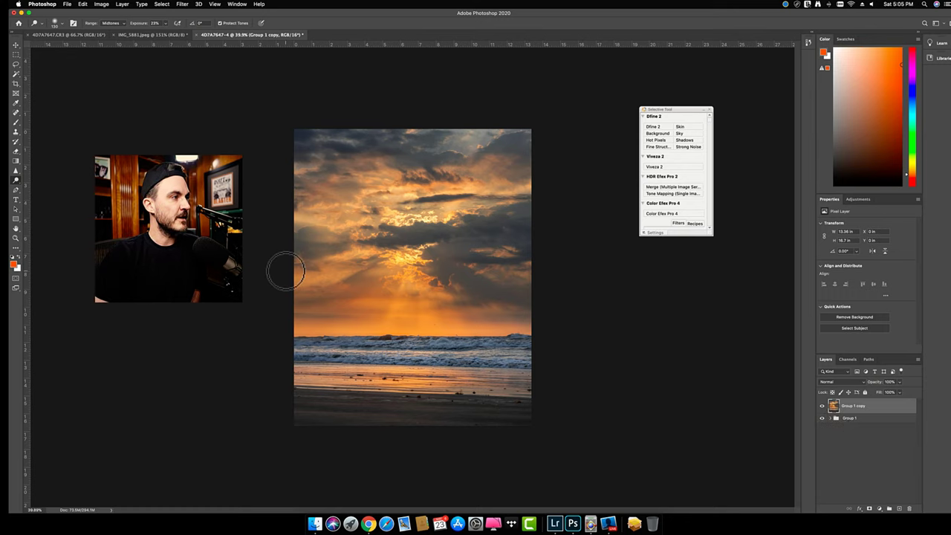
- Switch to the Burn tool and darken the horizon from the left to the right edge
{"action": "left_click", "coordinate": [17, 180]}
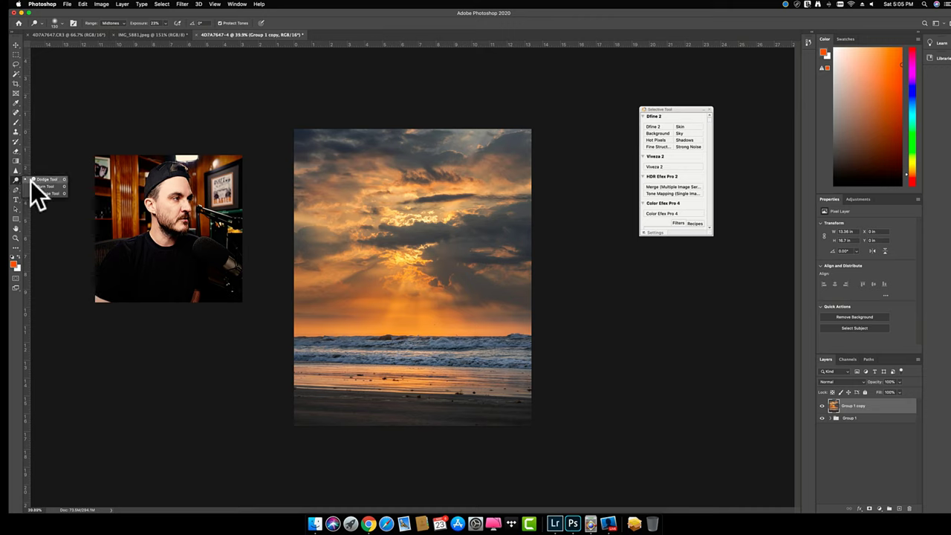
{"action": "left_click", "coordinate": [45, 186]}
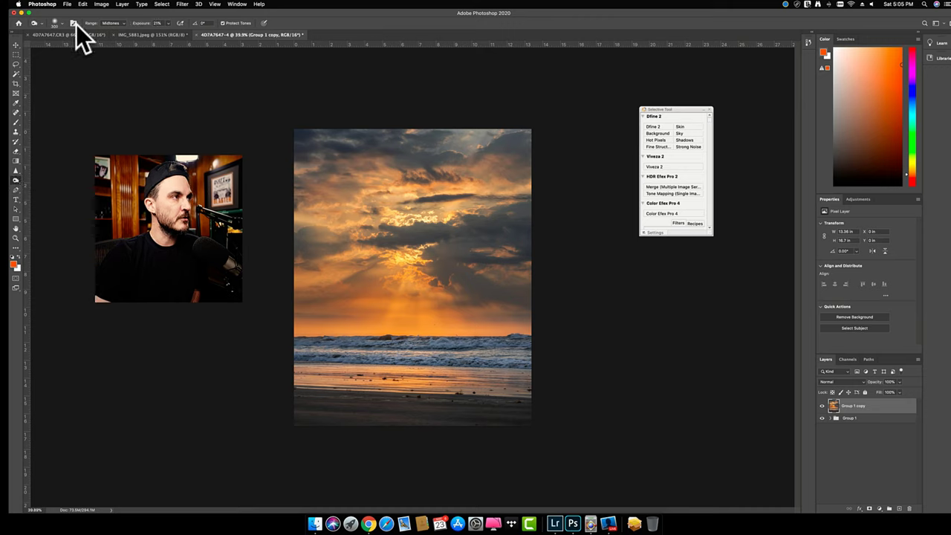
{"action": "left_click", "coordinate": [323, 331]}
{"action": "left_click", "coordinate": [347, 331]}
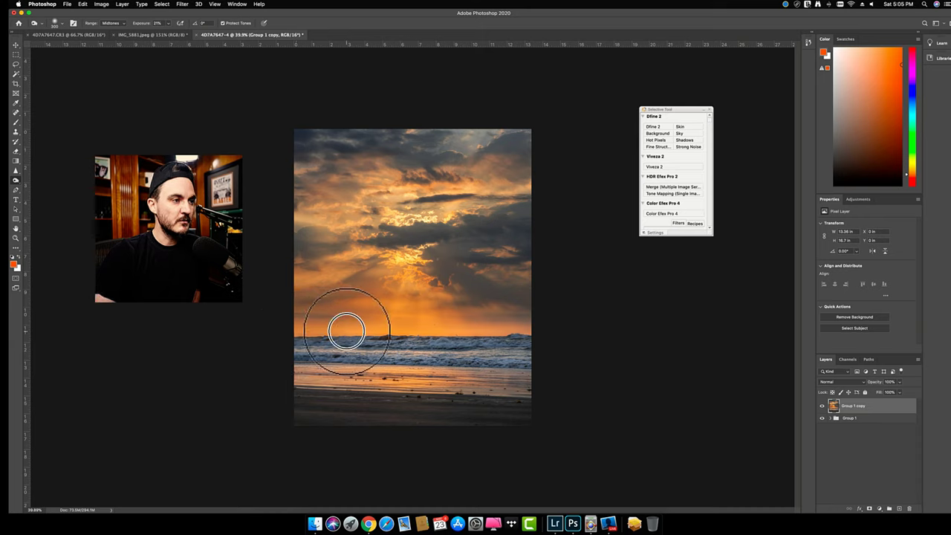
{"action": "left_click", "coordinate": [366, 331]}
{"action": "left_click", "coordinate": [373, 330]}
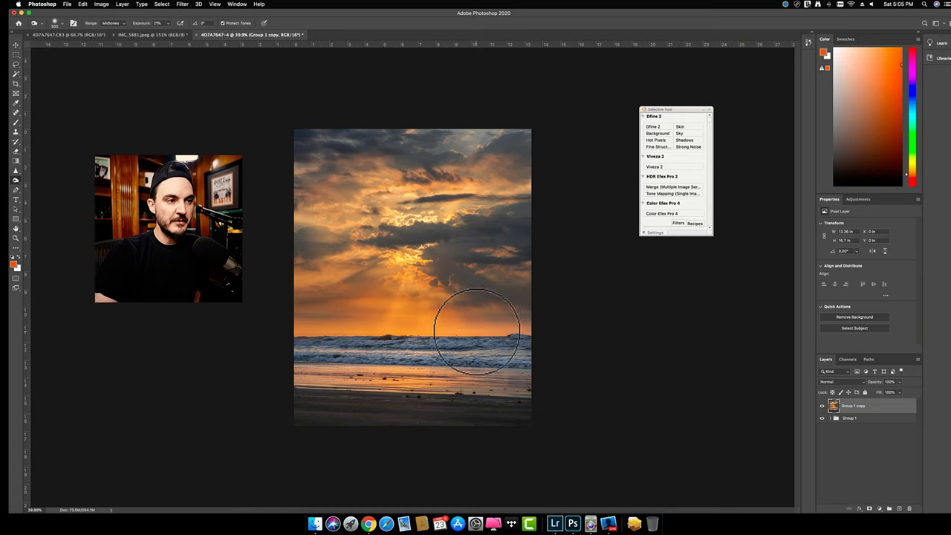
{"action": "left_click", "coordinate": [501, 333]}
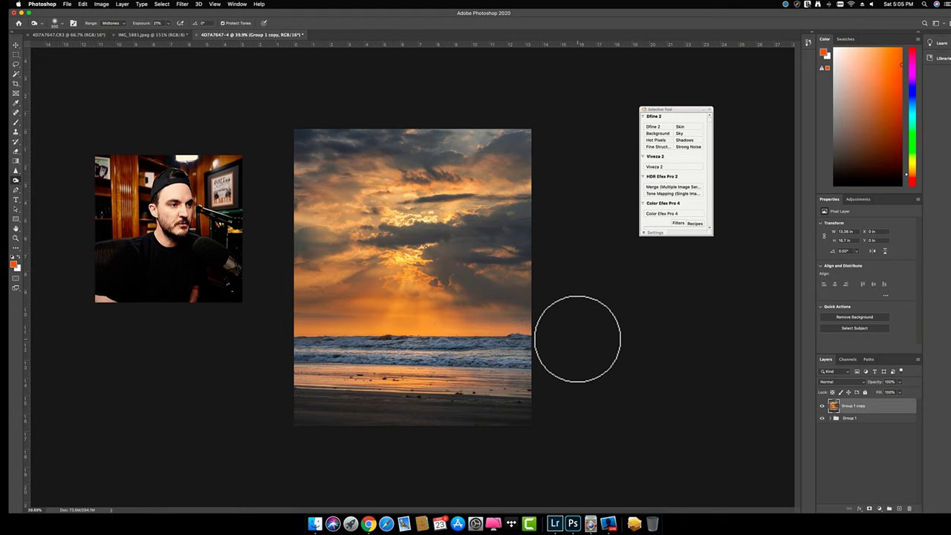
- Zoom out and back in on the photo, then enlarge the brush with ]
{"action": "key", "text": "super+minus"}
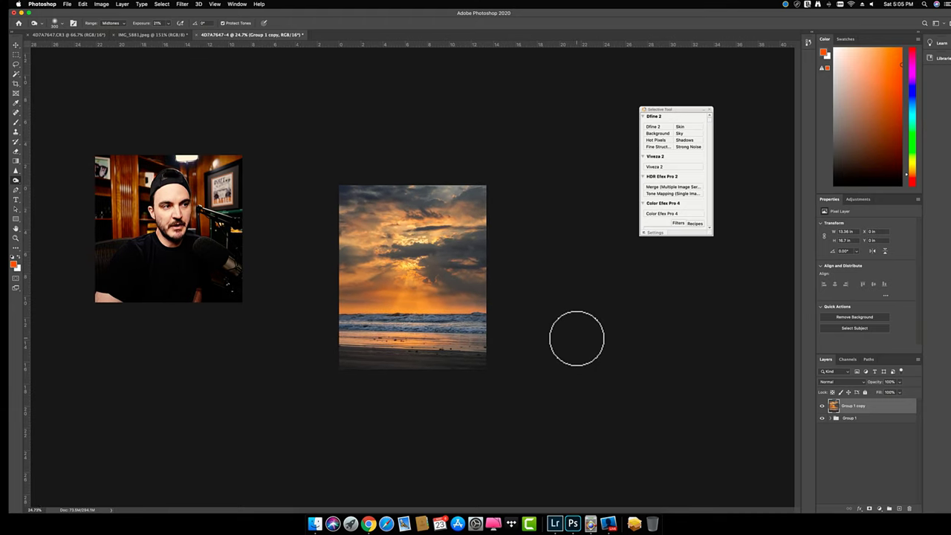
{"action": "key", "text": "super+plus"}
{"action": "key", "text": "super+plus"}
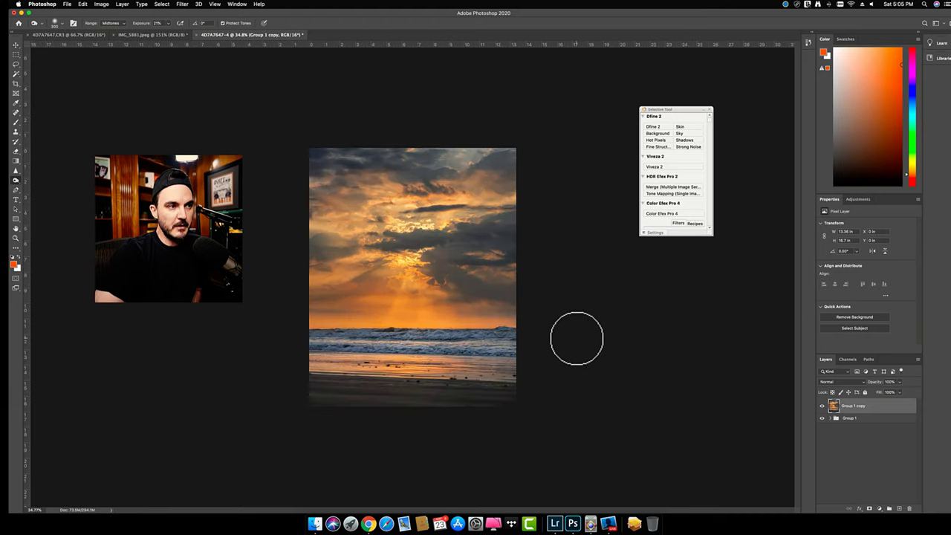
{"action": "key", "text": "bracketright"}
{"action": "key", "text": "bracketright"}
{"action": "key", "text": "bracketright"}
{"action": "key", "text": "bracketright"}
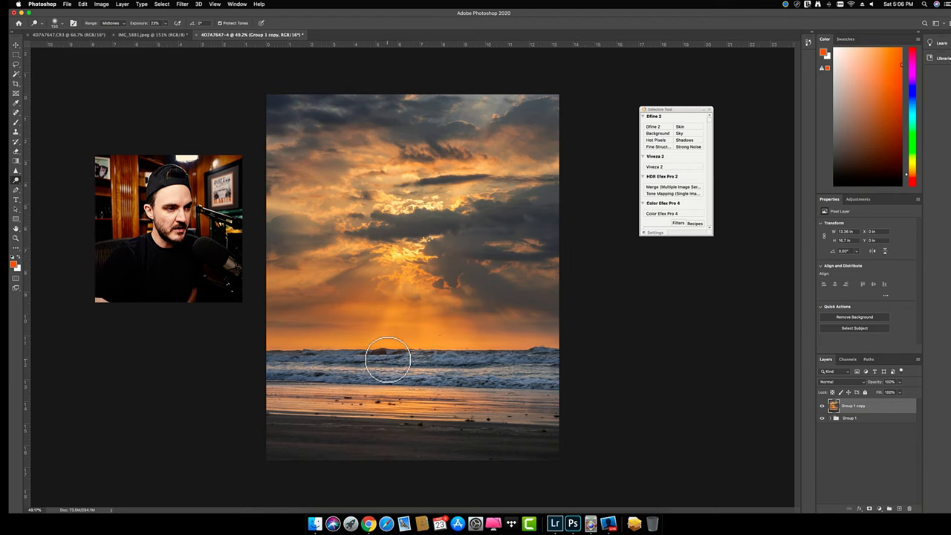
- Zoom in and lighten the wave crest with the dodge brush
{"action": "scroll", "coordinate": [394, 357], "scroll_direction": "up", "scroll_amount": 5}
{"action": "scroll", "coordinate": [393, 357], "scroll_direction": "down", "scroll_amount": 2}
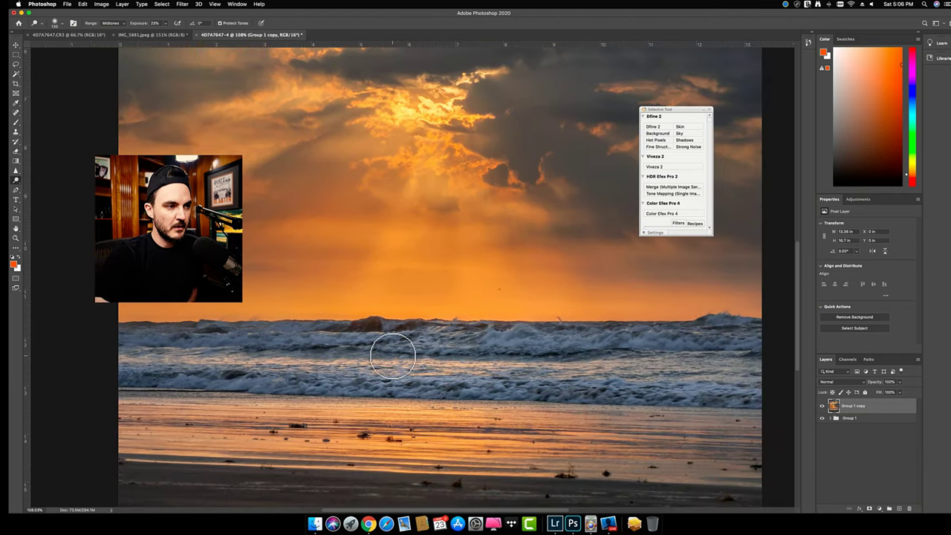
{"action": "scroll", "coordinate": [393, 354], "scroll_direction": "up", "scroll_amount": 1}
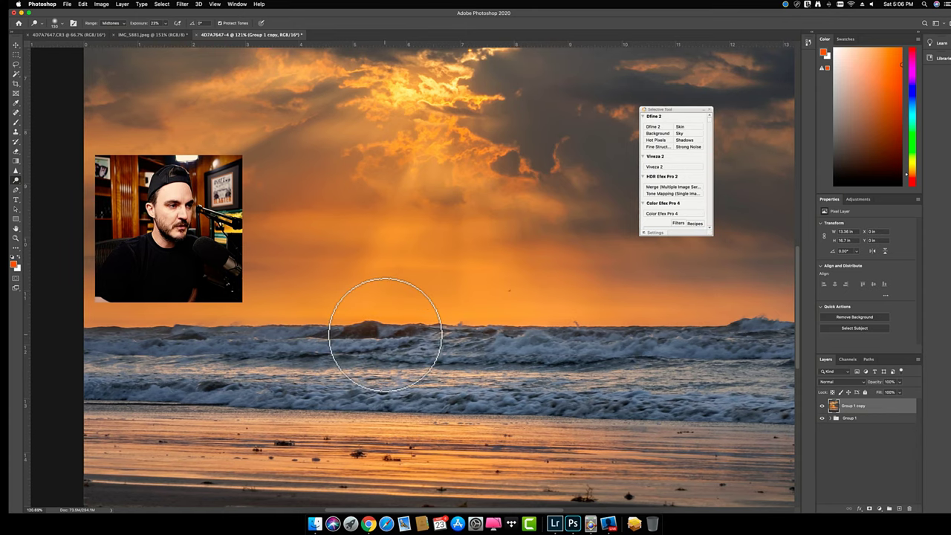
{"action": "mouse_move", "coordinate": [388, 335]}
{"action": "left_mouse_down"}
{"action": "mouse_move", "coordinate": [397, 333]}
{"action": "mouse_move", "coordinate": [374, 329]}
{"action": "mouse_move", "coordinate": [399, 334]}
{"action": "left_mouse_up"}
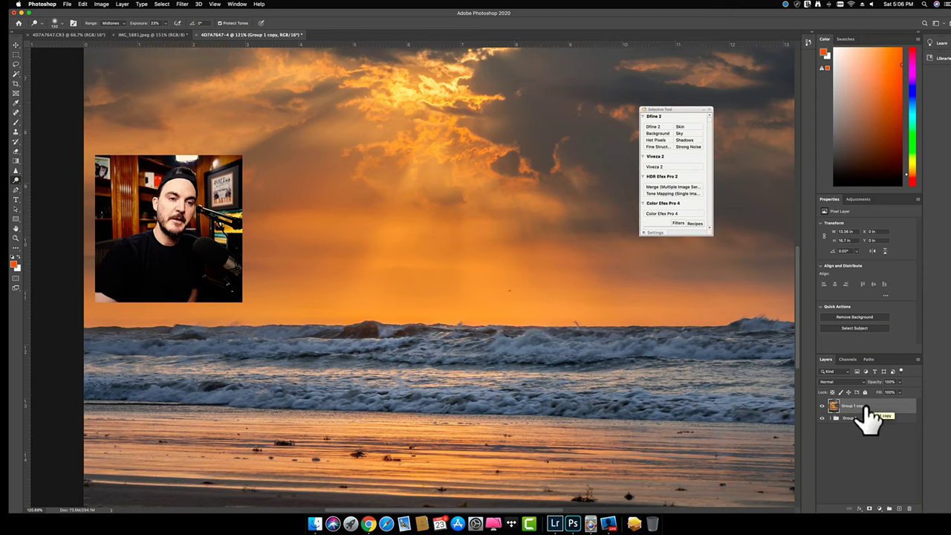
- Compare the Group 1 copy layer on and off, then dodge the waves along the shoreline
{"action": "left_click", "coordinate": [823, 407]}
{"action": "left_click", "coordinate": [822, 406]}
{"action": "left_click", "coordinate": [821, 407]}
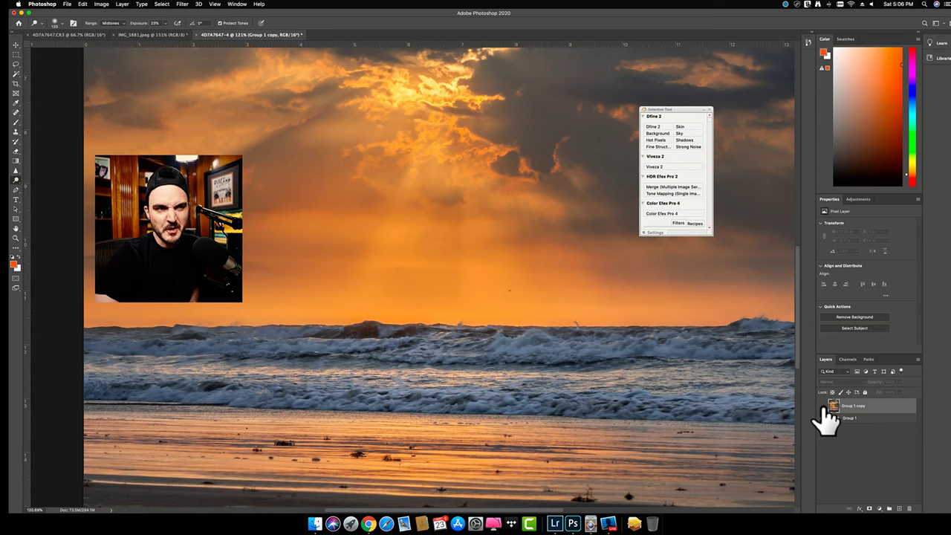
{"action": "left_click", "coordinate": [821, 407]}
{"action": "left_click", "coordinate": [823, 406]}
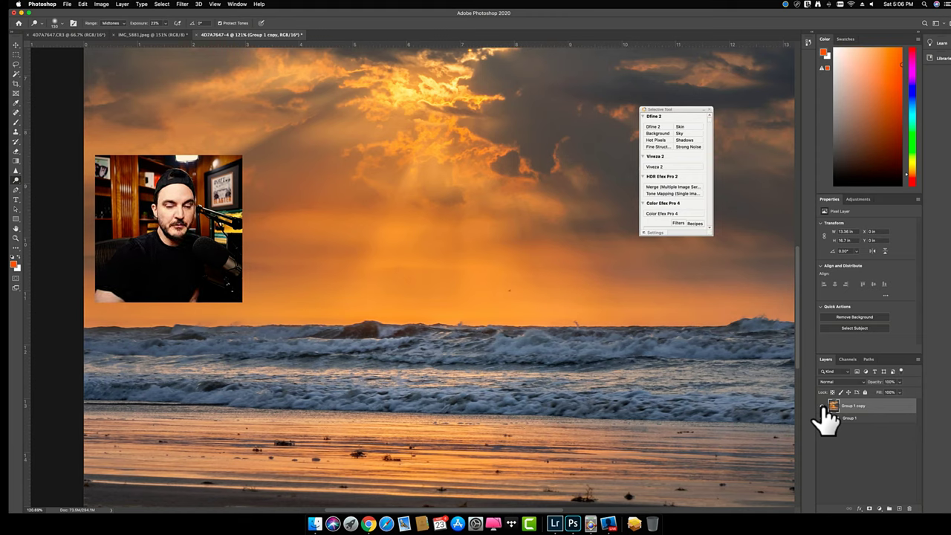
{"action": "left_click", "coordinate": [823, 407]}
{"action": "left_click", "coordinate": [822, 406]}
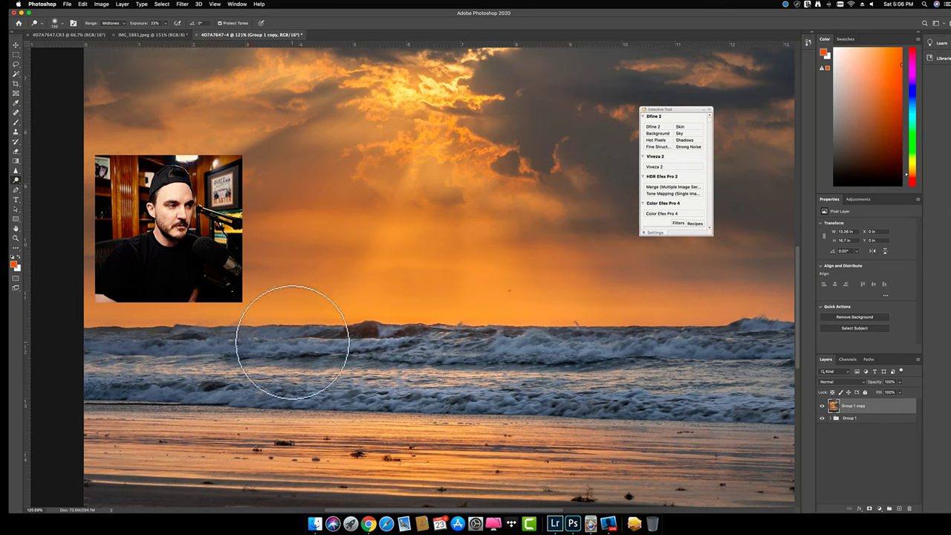
{"action": "mouse_move", "coordinate": [289, 334]}
{"action": "left_mouse_down"}
{"action": "mouse_move", "coordinate": [193, 330]}
{"action": "mouse_move", "coordinate": [388, 331]}
{"action": "mouse_move", "coordinate": [459, 369]}
{"action": "left_mouse_up"}
{"action": "scroll", "coordinate": [459, 370], "scroll_direction": "down", "scroll_amount": 6}
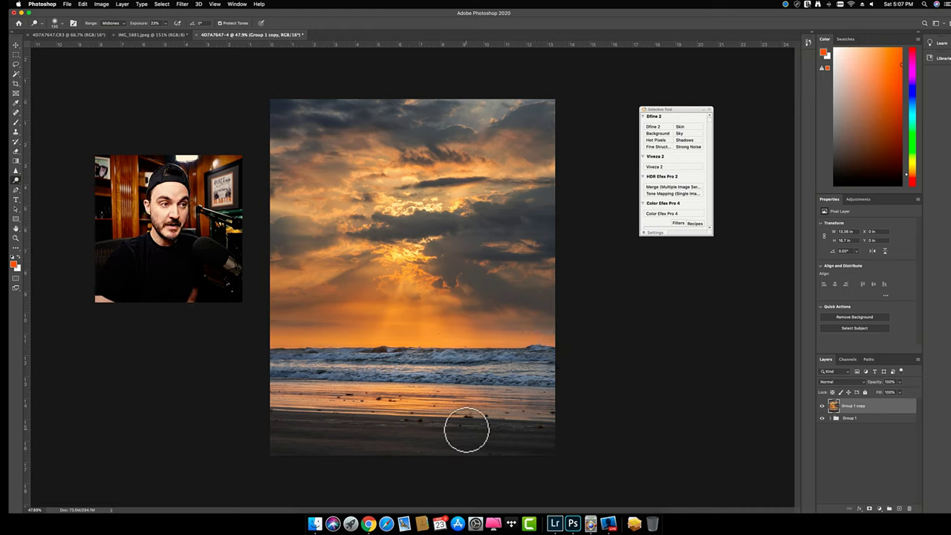
- Dodge the cloud streak, the golden central cloud and the upper-centre clouds
{"action": "scroll", "coordinate": [525, 256], "scroll_direction": "up", "scroll_amount": 5}
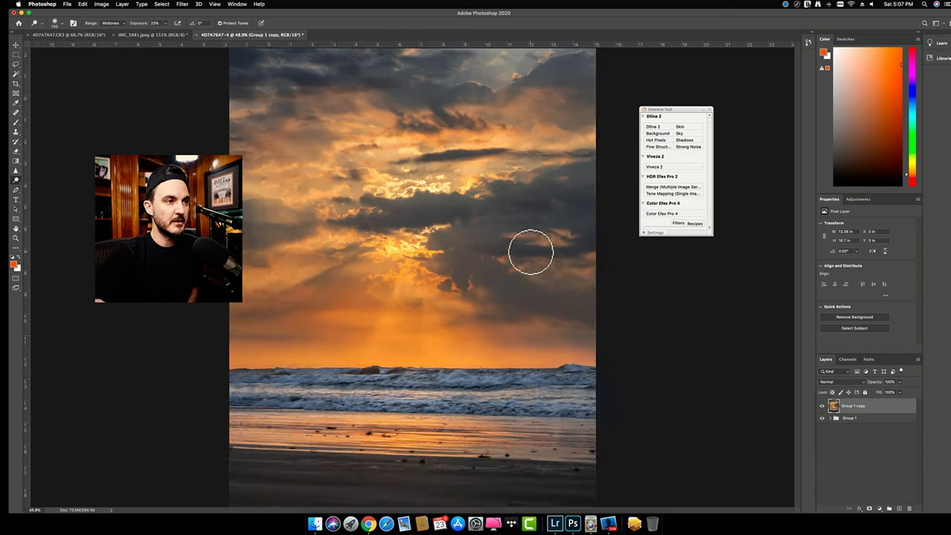
{"action": "scroll", "coordinate": [538, 244], "scroll_direction": "up", "scroll_amount": 3}
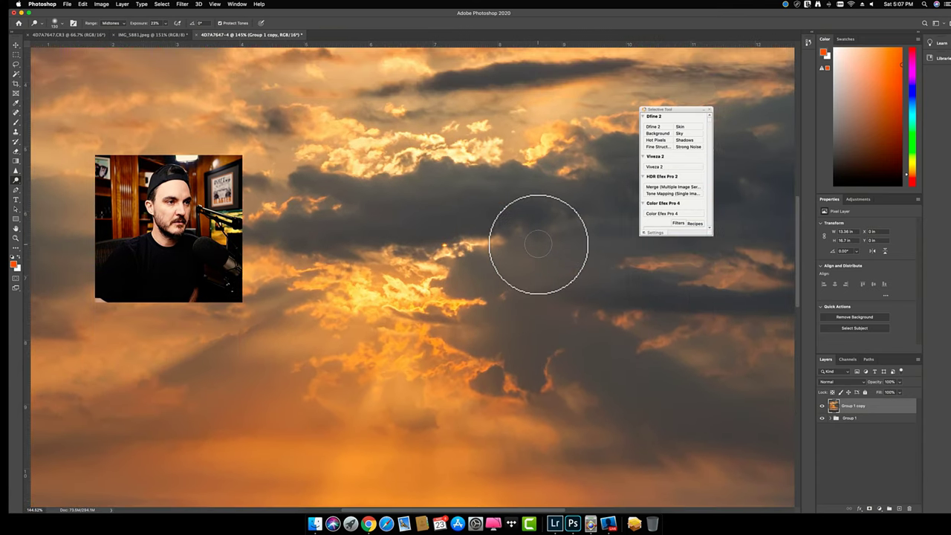
{"action": "left_click_drag", "start_coordinate": [538, 244], "coordinate": [488, 240]}
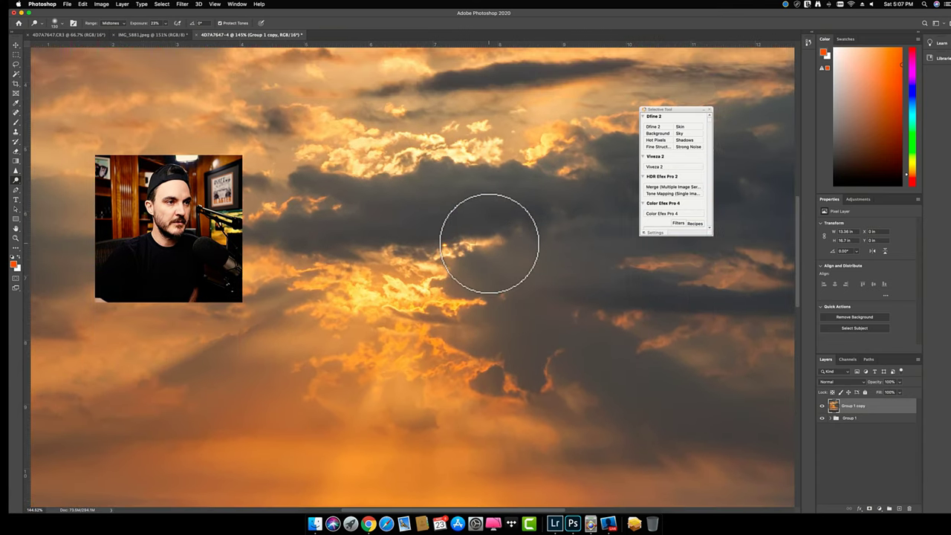
{"action": "key", "text": "bracketright"}
{"action": "key", "text": "bracketright"}
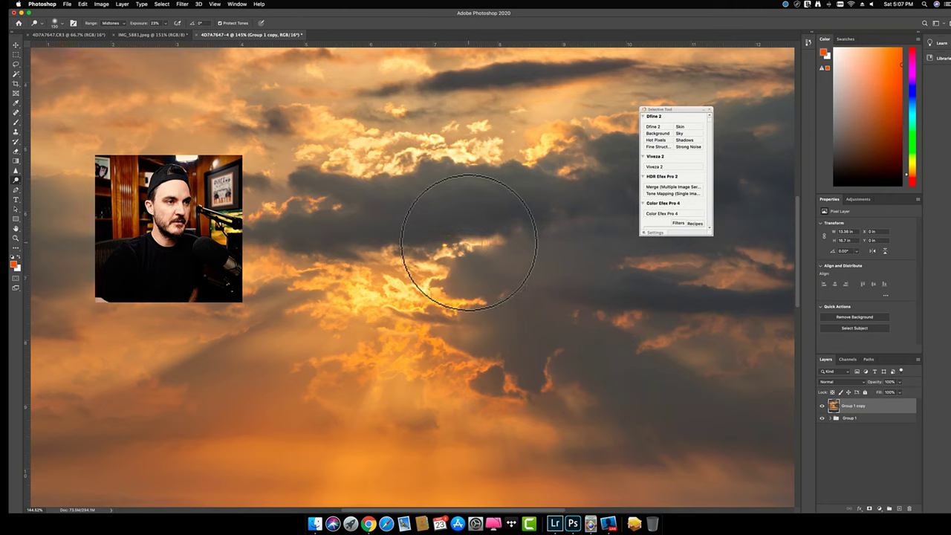
{"action": "mouse_move", "coordinate": [467, 248]}
{"action": "left_mouse_down"}
{"action": "mouse_move", "coordinate": [373, 265]}
{"action": "mouse_move", "coordinate": [469, 252]}
{"action": "mouse_move", "coordinate": [497, 237]}
{"action": "mouse_move", "coordinate": [479, 241]}
{"action": "mouse_move", "coordinate": [476, 226]}
{"action": "mouse_move", "coordinate": [478, 244]}
{"action": "mouse_move", "coordinate": [454, 255]}
{"action": "left_mouse_up"}
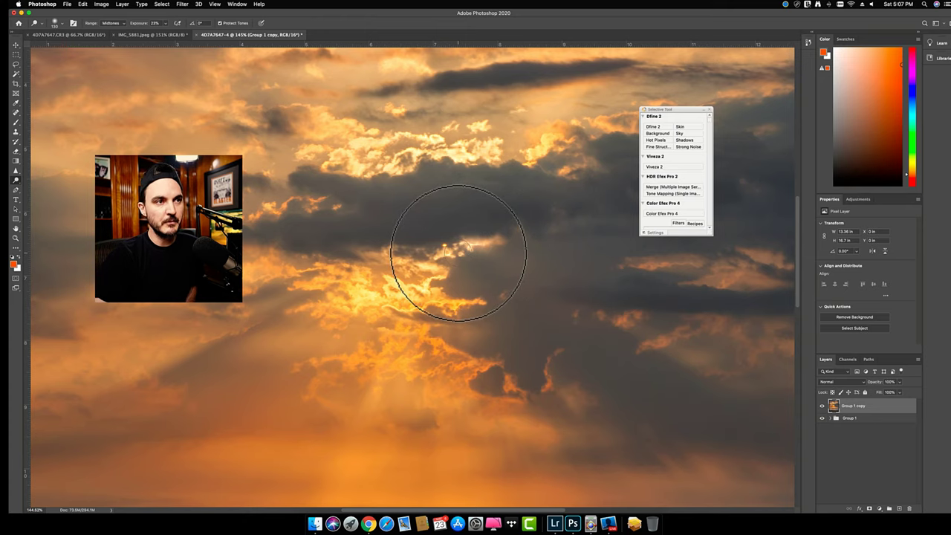
{"action": "left_click", "coordinate": [548, 136]}
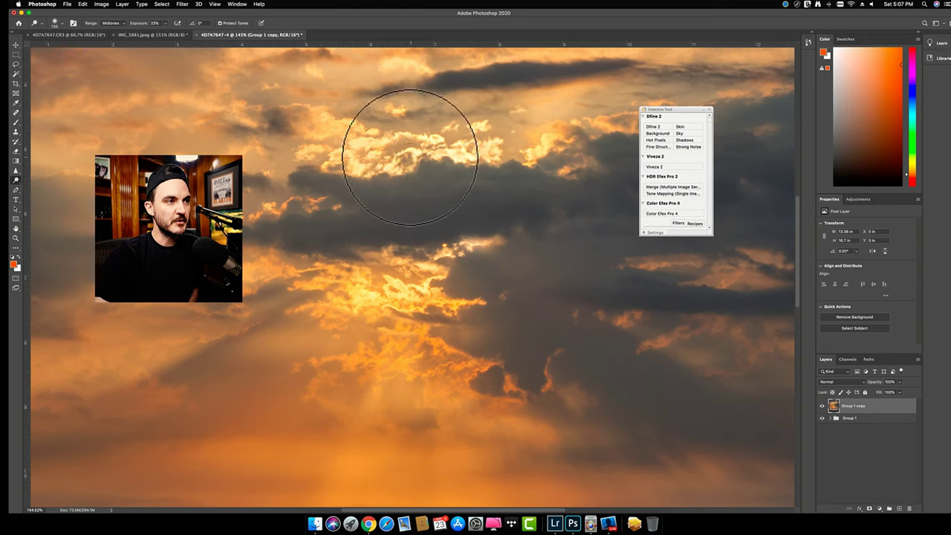
{"action": "mouse_move", "coordinate": [343, 151]}
{"action": "left_mouse_down"}
{"action": "mouse_move", "coordinate": [350, 134]}
{"action": "mouse_move", "coordinate": [393, 153]}
{"action": "mouse_move", "coordinate": [408, 132]}
{"action": "mouse_move", "coordinate": [425, 132]}
{"action": "mouse_move", "coordinate": [332, 124]}
{"action": "mouse_move", "coordinate": [426, 272]}
{"action": "mouse_move", "coordinate": [352, 293]}
{"action": "mouse_move", "coordinate": [410, 290]}
{"action": "mouse_move", "coordinate": [455, 307]}
{"action": "left_mouse_up"}
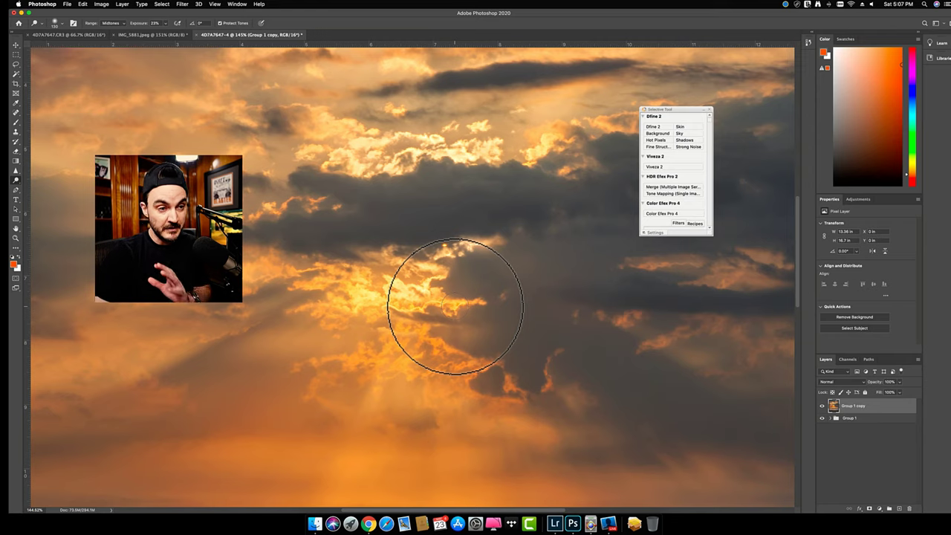
- Set the dodge brush to 62 px and lighten the clouds with a long stroke
{"action": "scroll", "coordinate": [453, 307], "scroll_direction": "up", "scroll_amount": 6}
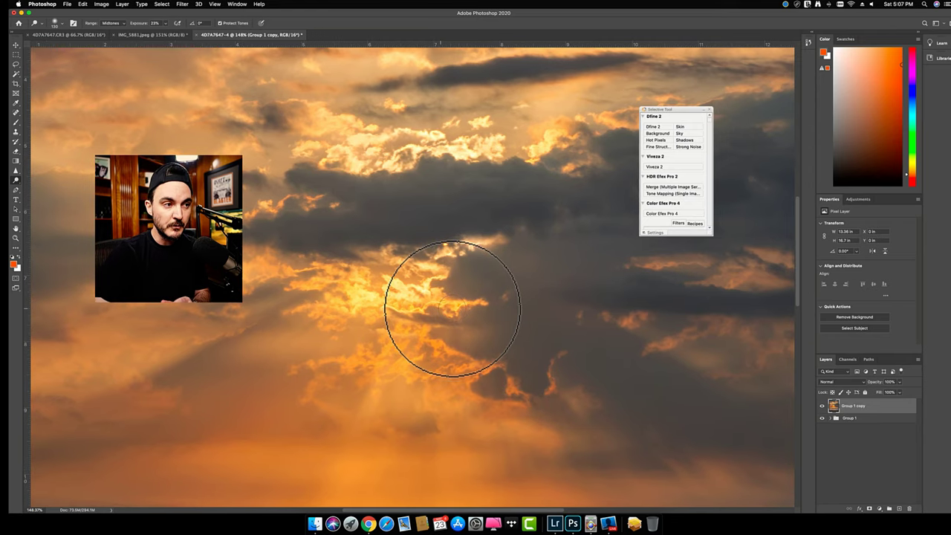
{"action": "key", "text": "bracketright"}
{"action": "key", "text": "bracketright"}
{"action": "key", "text": "bracketright"}
{"action": "key", "text": "bracketright"}
{"action": "key", "text": "bracketright"}
{"action": "key", "text": "bracketright"}
{"action": "key", "text": "bracketright"}
{"action": "key", "text": "bracketright"}
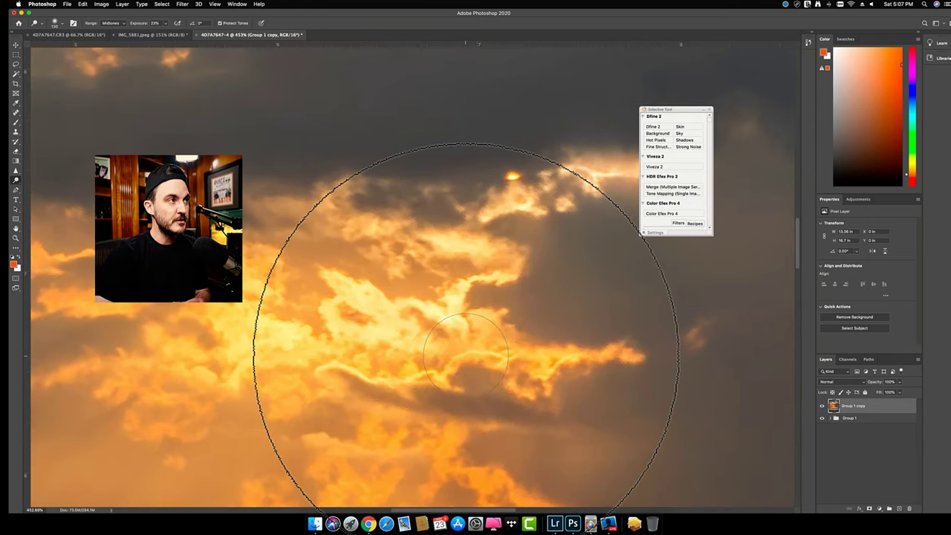
{"action": "left_click", "coordinate": [57, 25]}
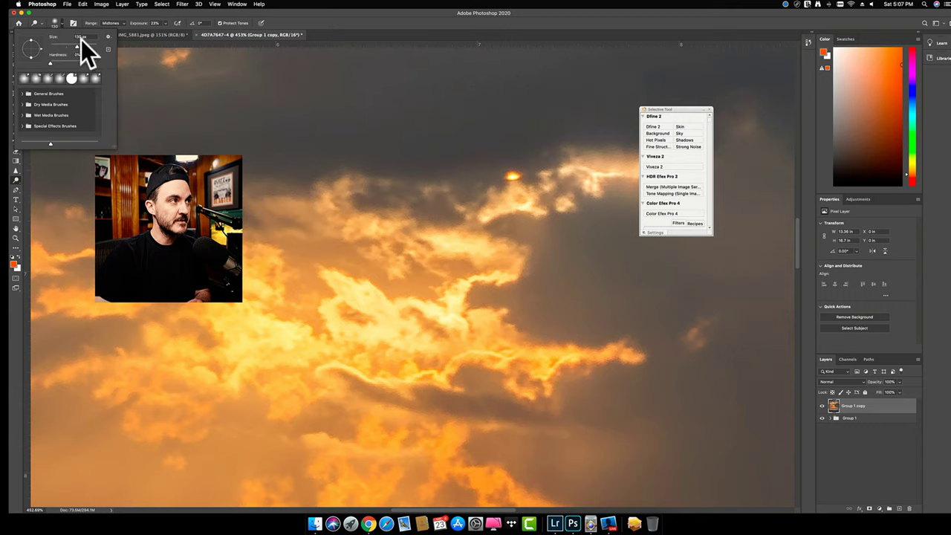
{"action": "left_click", "coordinate": [65, 46]}
{"action": "left_click", "coordinate": [499, 357]}
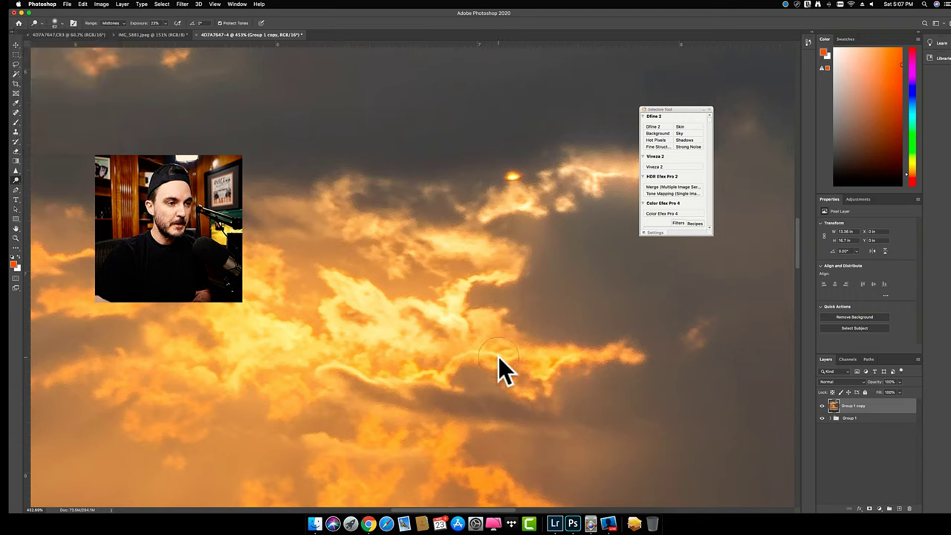
{"action": "mouse_move", "coordinate": [391, 380]}
{"action": "left_mouse_down"}
{"action": "mouse_move", "coordinate": [281, 345]}
{"action": "mouse_move", "coordinate": [241, 377]}
{"action": "mouse_move", "coordinate": [372, 425]}
{"action": "mouse_move", "coordinate": [449, 430]}
{"action": "mouse_move", "coordinate": [460, 441]}
{"action": "mouse_move", "coordinate": [459, 472]}
{"action": "mouse_move", "coordinate": [477, 479]}
{"action": "mouse_move", "coordinate": [497, 483]}
{"action": "mouse_move", "coordinate": [556, 436]}
{"action": "mouse_move", "coordinate": [654, 331]}
{"action": "mouse_move", "coordinate": [628, 295]}
{"action": "mouse_move", "coordinate": [526, 207]}
{"action": "mouse_move", "coordinate": [571, 238]}
{"action": "mouse_move", "coordinate": [570, 193]}
{"action": "left_mouse_up"}
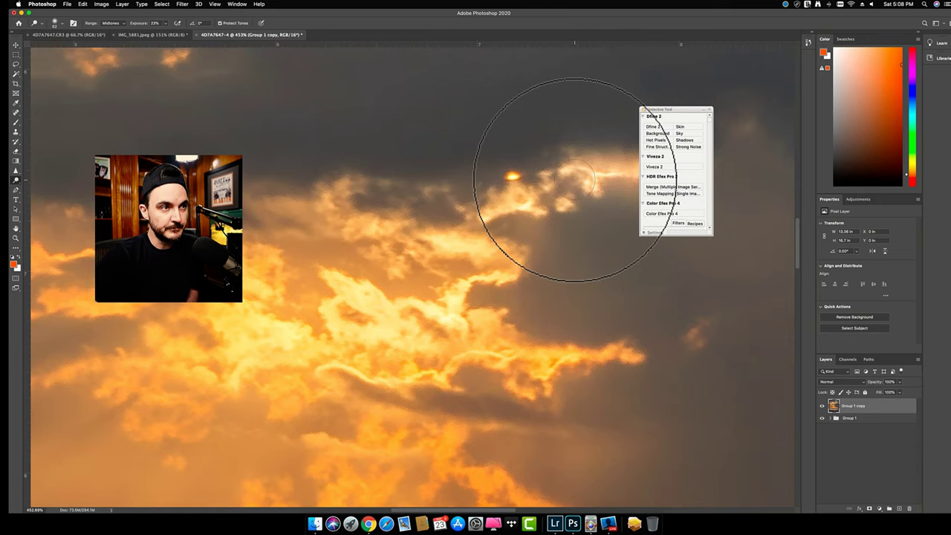
- Brighten the central cloud near the sun, then refine the cloud highlights with a 31 px brush
{"action": "scroll", "coordinate": [570, 192], "scroll_direction": "up", "scroll_amount": 3}
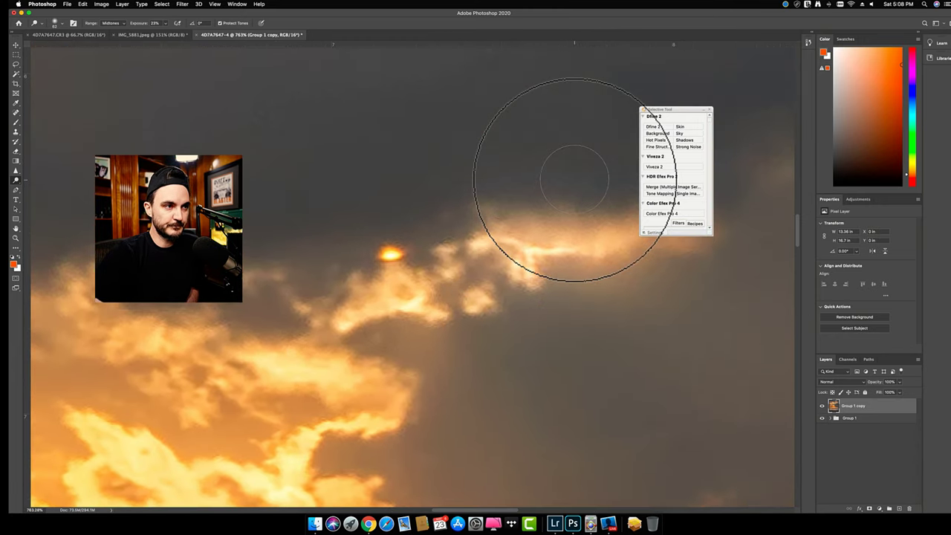
{"action": "key", "text": "bracketright"}
{"action": "key", "text": "bracketright"}
{"action": "key", "text": "bracketright"}
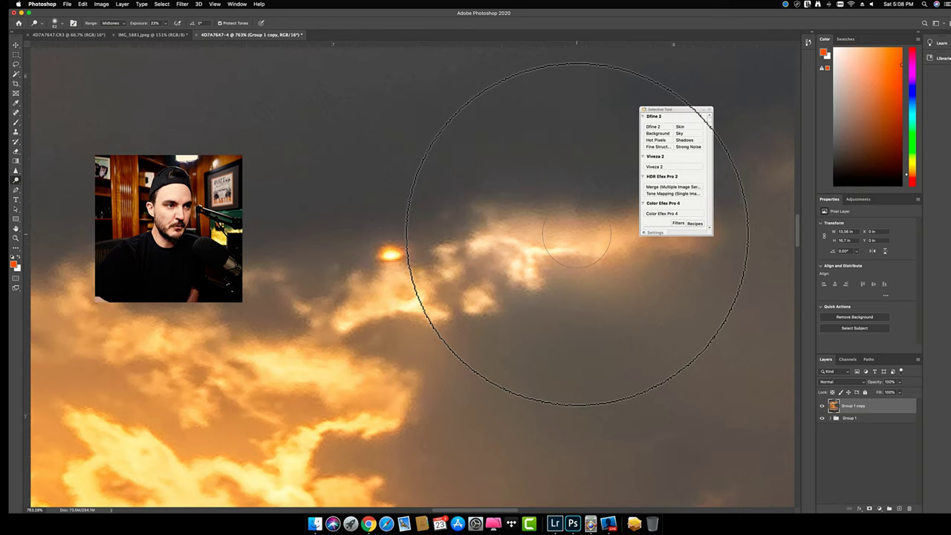
{"action": "mouse_move", "coordinate": [455, 273]}
{"action": "left_mouse_down"}
{"action": "mouse_move", "coordinate": [408, 302]}
{"action": "mouse_move", "coordinate": [363, 304]}
{"action": "mouse_move", "coordinate": [411, 291]}
{"action": "mouse_move", "coordinate": [416, 282]}
{"action": "mouse_move", "coordinate": [399, 266]}
{"action": "mouse_move", "coordinate": [569, 253]}
{"action": "left_mouse_up"}
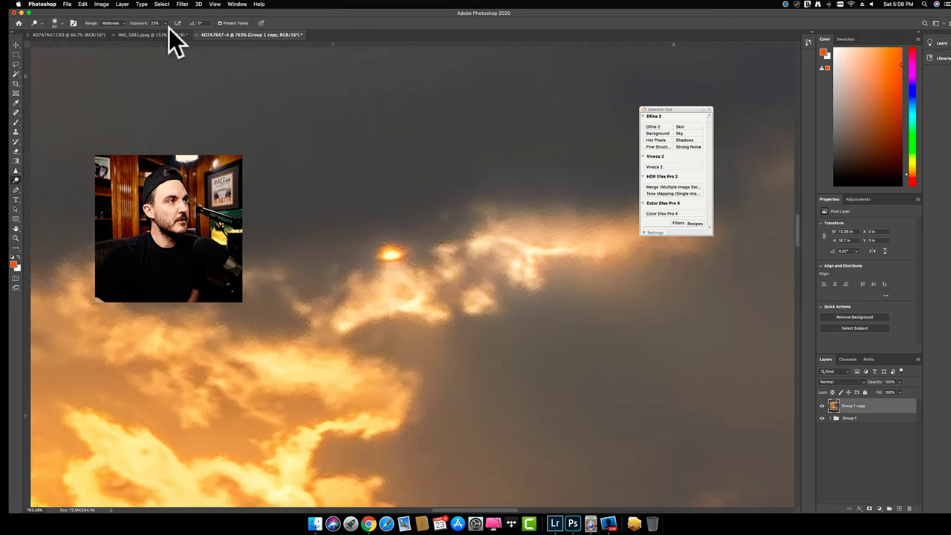
{"action": "left_click", "coordinate": [63, 22]}
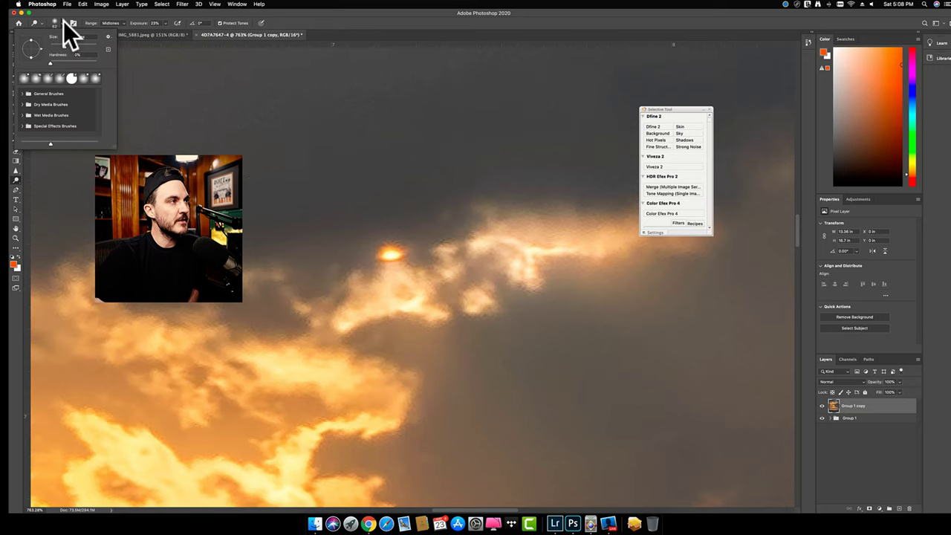
{"action": "left_click", "coordinate": [71, 76]}
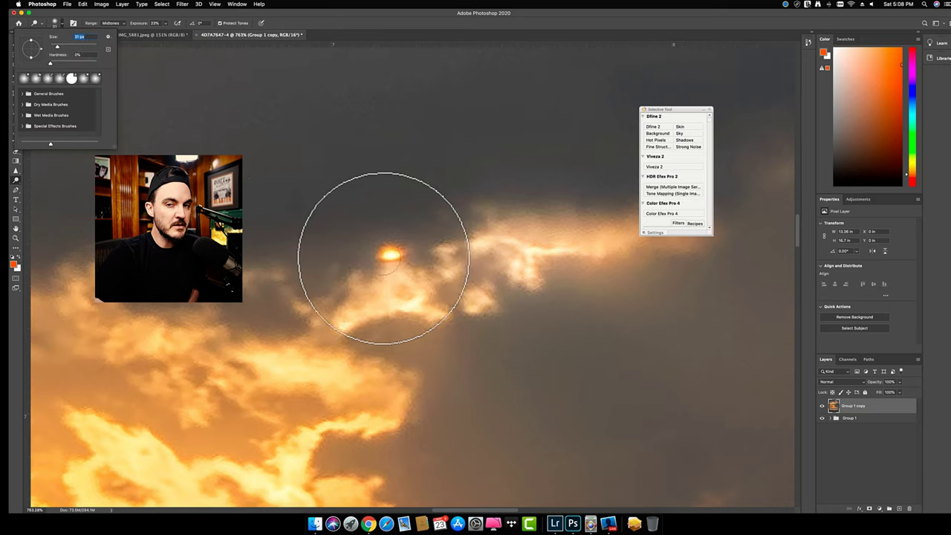
{"action": "left_click", "coordinate": [389, 257]}
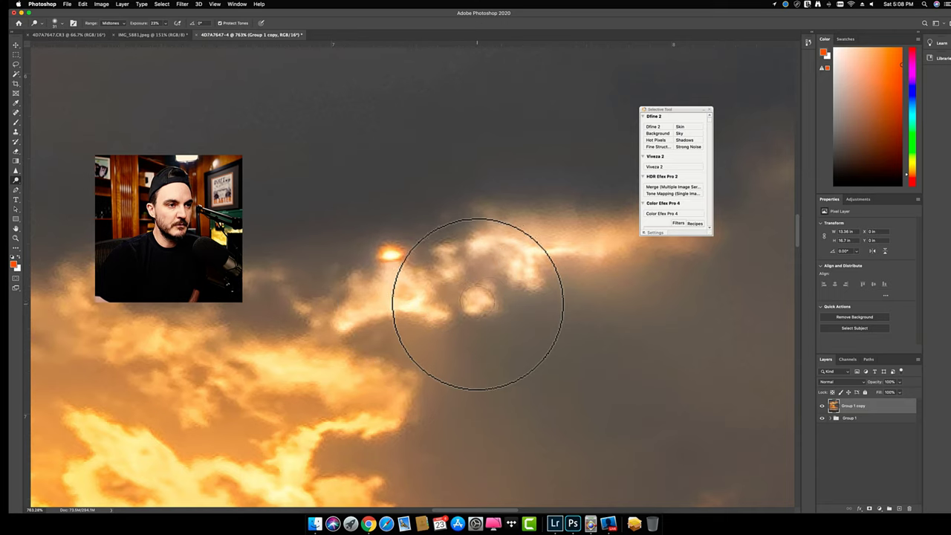
{"action": "mouse_move", "coordinate": [522, 259]}
{"action": "left_mouse_down"}
{"action": "mouse_move", "coordinate": [528, 248]}
{"action": "mouse_move", "coordinate": [586, 249]}
{"action": "mouse_move", "coordinate": [480, 242]}
{"action": "mouse_move", "coordinate": [454, 270]}
{"action": "mouse_move", "coordinate": [445, 253]}
{"action": "left_mouse_up"}
{"action": "mouse_move", "coordinate": [446, 272]}
{"action": "left_mouse_down"}
{"action": "mouse_move", "coordinate": [404, 282]}
{"action": "mouse_move", "coordinate": [356, 313]}
{"action": "mouse_move", "coordinate": [447, 315]}
{"action": "mouse_move", "coordinate": [481, 297]}
{"action": "left_mouse_up"}
{"action": "scroll", "coordinate": [482, 297], "scroll_direction": "down", "scroll_amount": 10}
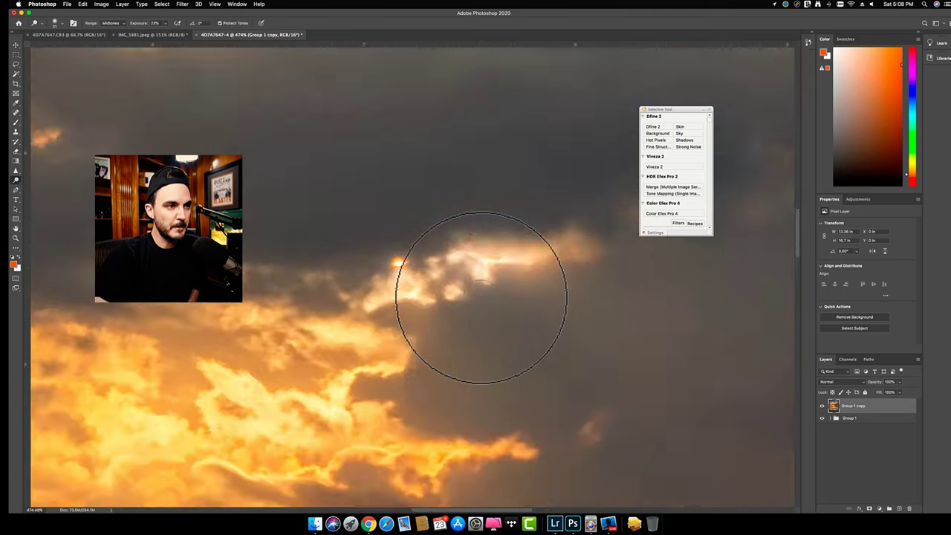
{"action": "scroll", "coordinate": [474, 301], "scroll_direction": "down", "scroll_amount": 5}
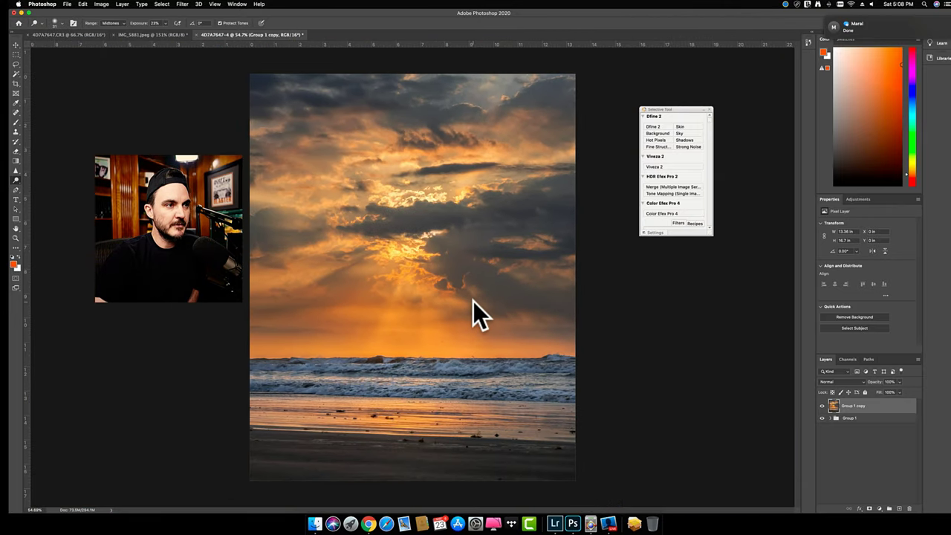
- Switch to the Burn tool and darken the clouds in the upper-right sky
{"action": "scroll", "coordinate": [473, 301], "scroll_direction": "down", "scroll_amount": 1}
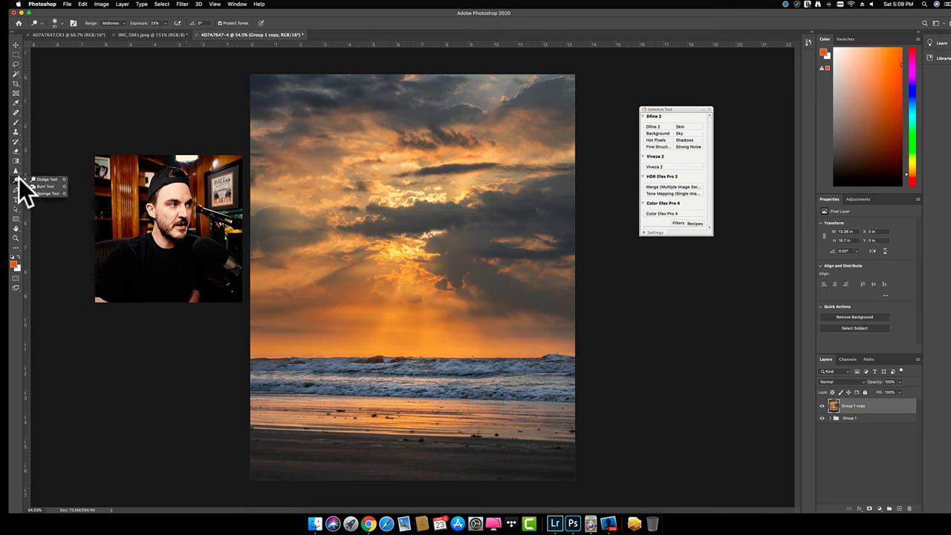
{"action": "left_click", "coordinate": [38, 186]}
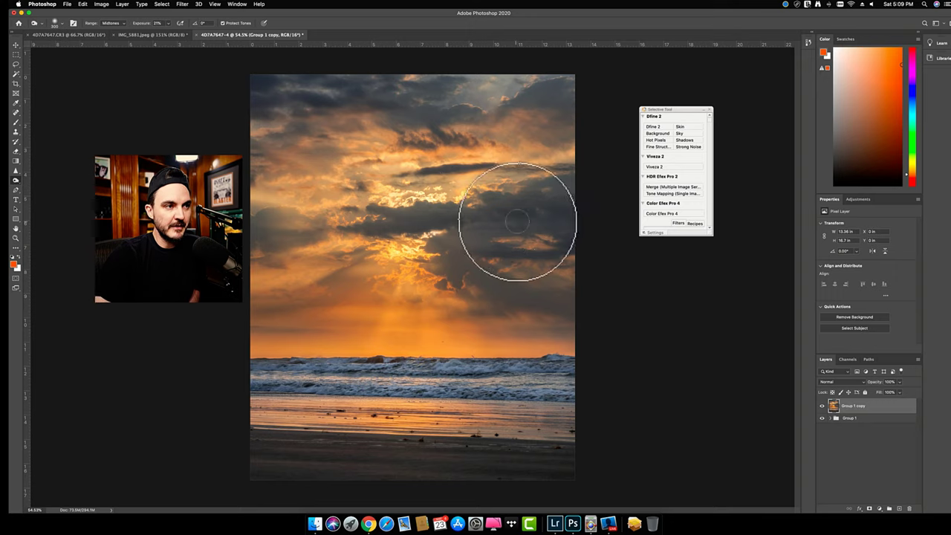
{"action": "mouse_move", "coordinate": [437, 232]}
{"action": "left_mouse_down"}
{"action": "mouse_move", "coordinate": [416, 227]}
{"action": "mouse_move", "coordinate": [450, 240]}
{"action": "mouse_move", "coordinate": [386, 250]}
{"action": "mouse_move", "coordinate": [385, 234]}
{"action": "mouse_move", "coordinate": [446, 248]}
{"action": "mouse_move", "coordinate": [482, 276]}
{"action": "mouse_move", "coordinate": [365, 265]}
{"action": "mouse_move", "coordinate": [371, 276]}
{"action": "mouse_move", "coordinate": [361, 191]}
{"action": "mouse_move", "coordinate": [438, 192]}
{"action": "mouse_move", "coordinate": [461, 181]}
{"action": "mouse_move", "coordinate": [450, 187]}
{"action": "mouse_move", "coordinate": [583, 187]}
{"action": "left_mouse_up"}
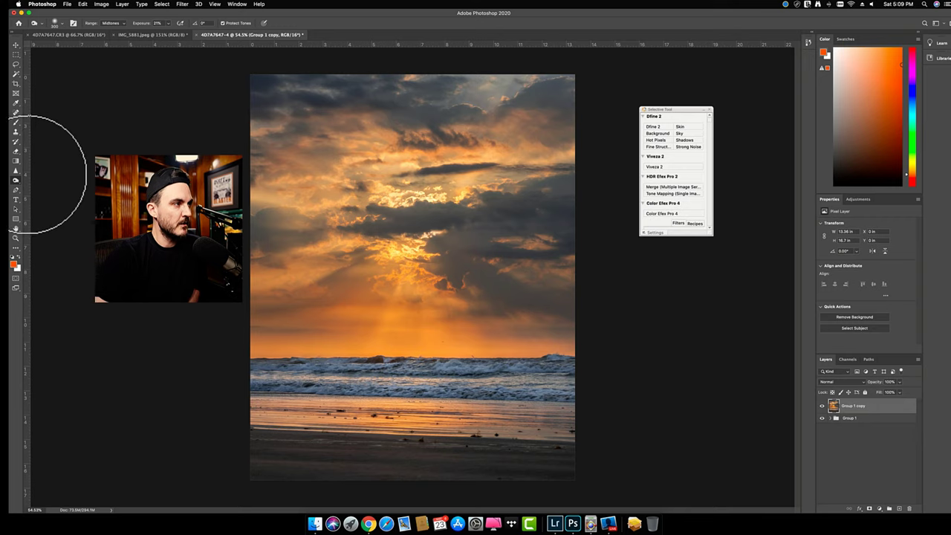
{"action": "left_click", "coordinate": [16, 180]}
- With an enlarged Dodge brush, brighten the upper-sky clouds, the sky above the sun and the middle clouds
{"action": "left_click", "coordinate": [46, 179]}
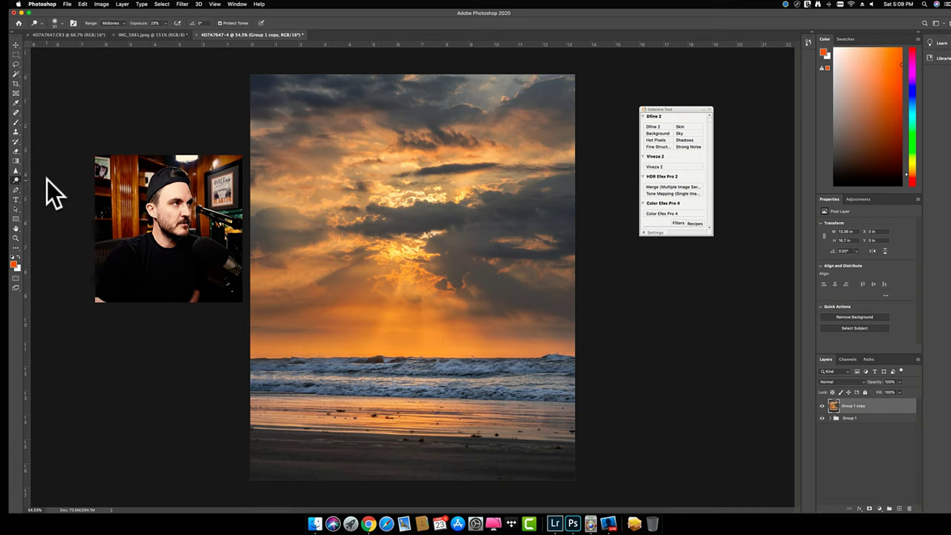
{"action": "left_click", "coordinate": [63, 23]}
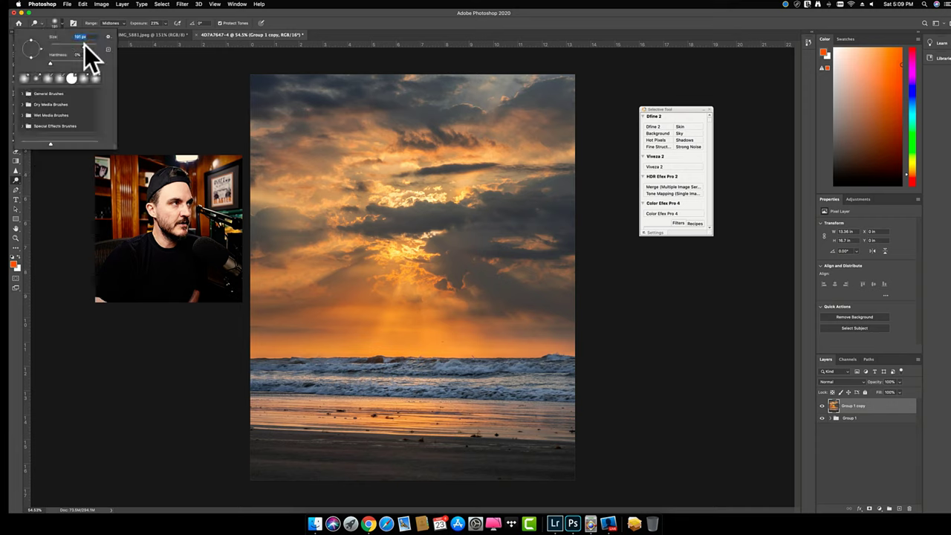
{"action": "left_click_drag", "start_coordinate": [84, 44], "coordinate": [90, 47]}
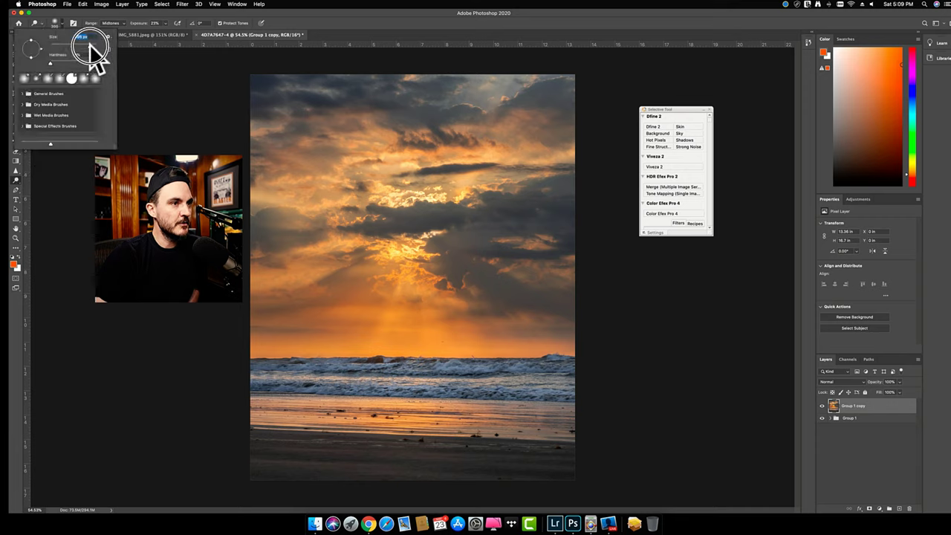
{"action": "left_click", "coordinate": [535, 253]}
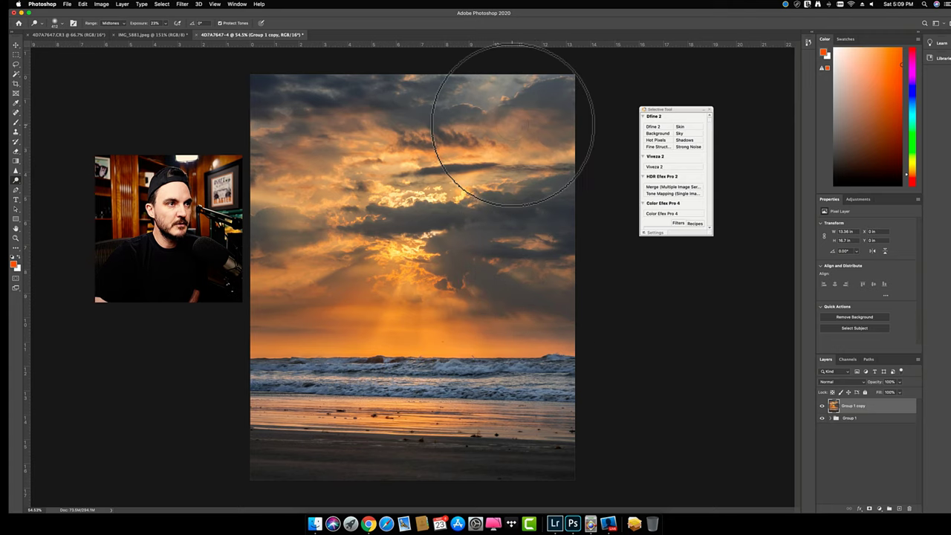
{"action": "mouse_move", "coordinate": [513, 124]}
{"action": "left_mouse_down"}
{"action": "mouse_move", "coordinate": [488, 156]}
{"action": "mouse_move", "coordinate": [446, 155]}
{"action": "mouse_move", "coordinate": [461, 155]}
{"action": "mouse_move", "coordinate": [396, 178]}
{"action": "mouse_move", "coordinate": [408, 170]}
{"action": "mouse_move", "coordinate": [389, 132]}
{"action": "mouse_move", "coordinate": [319, 149]}
{"action": "mouse_move", "coordinate": [285, 176]}
{"action": "mouse_move", "coordinate": [290, 322]}
{"action": "mouse_move", "coordinate": [266, 361]}
{"action": "mouse_move", "coordinate": [297, 378]}
{"action": "mouse_move", "coordinate": [340, 368]}
{"action": "mouse_move", "coordinate": [564, 393]}
{"action": "mouse_move", "coordinate": [513, 392]}
{"action": "mouse_move", "coordinate": [495, 380]}
{"action": "mouse_move", "coordinate": [420, 400]}
{"action": "mouse_move", "coordinate": [474, 391]}
{"action": "left_mouse_up"}
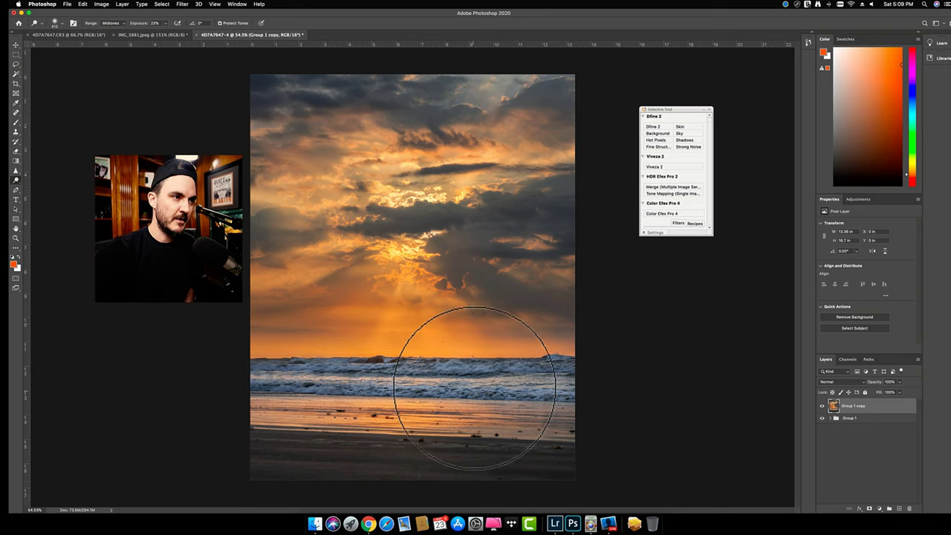
{"action": "mouse_move", "coordinate": [416, 248]}
{"action": "left_mouse_down"}
{"action": "mouse_move", "coordinate": [382, 250]}
{"action": "mouse_move", "coordinate": [414, 263]}
{"action": "mouse_move", "coordinate": [418, 245]}
{"action": "left_mouse_up"}
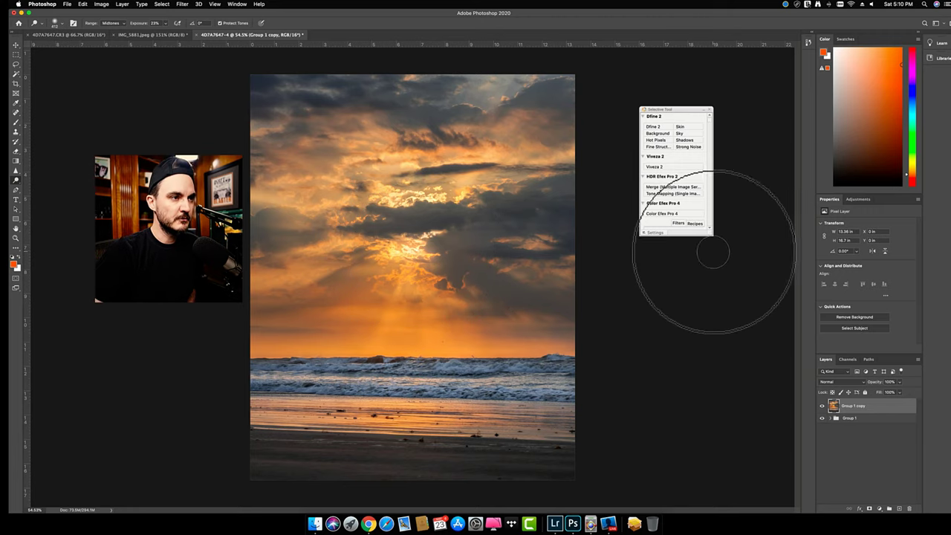
{"action": "left_click_drag", "start_coordinate": [483, 249], "coordinate": [417, 240]}
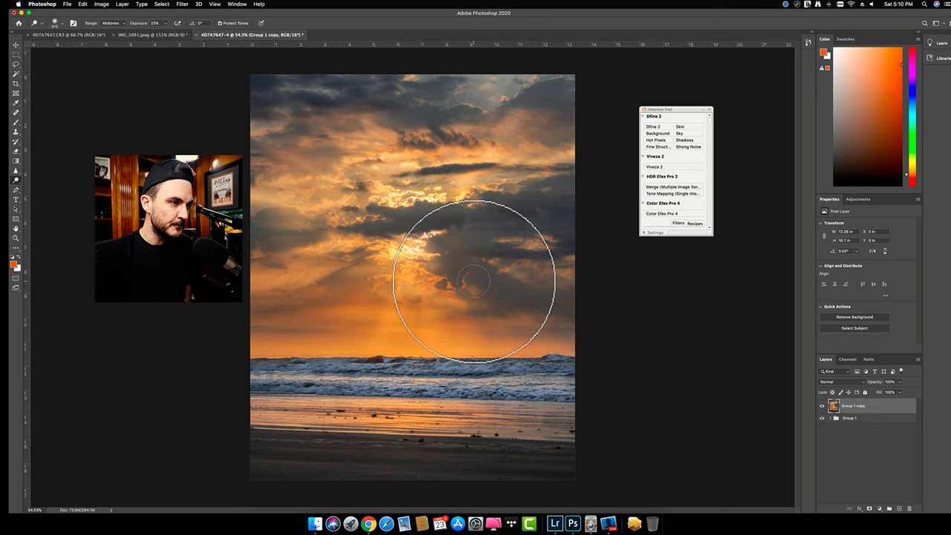
{"action": "left_click", "coordinate": [16, 172]}
{"action": "left_click", "coordinate": [37, 185]}
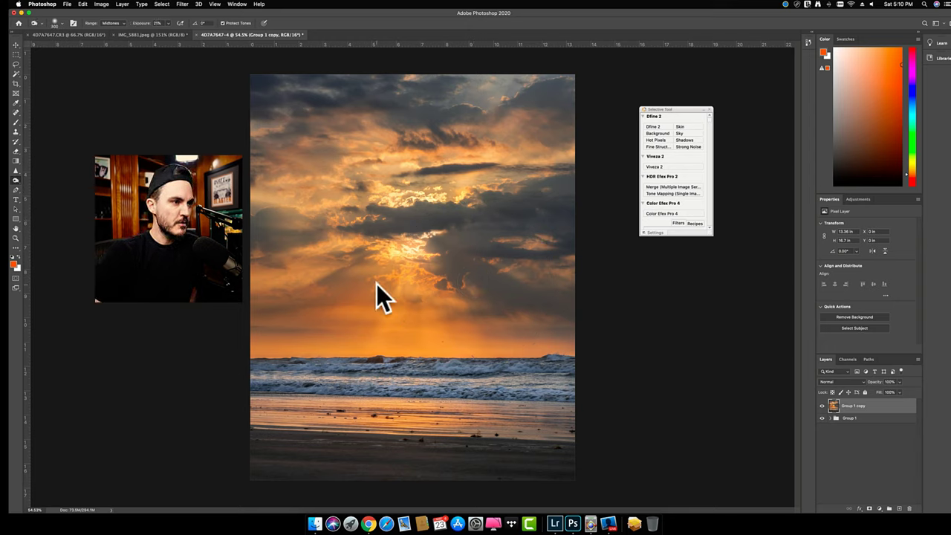
- Burn around the sun, then with a 185 px Midtones brush tone the clouds beside the sunbeams
{"action": "left_click_drag", "start_coordinate": [377, 284], "coordinate": [403, 297]}
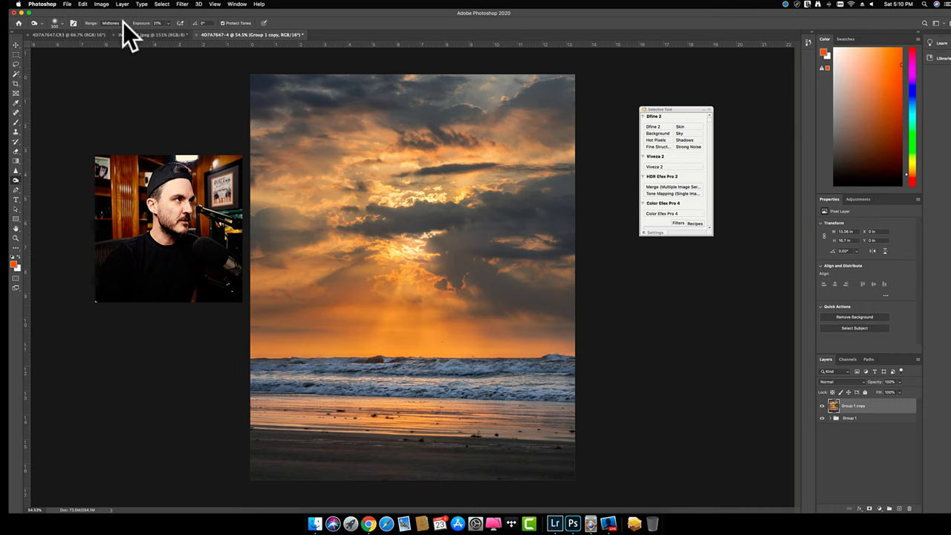
{"action": "left_click", "coordinate": [63, 22]}
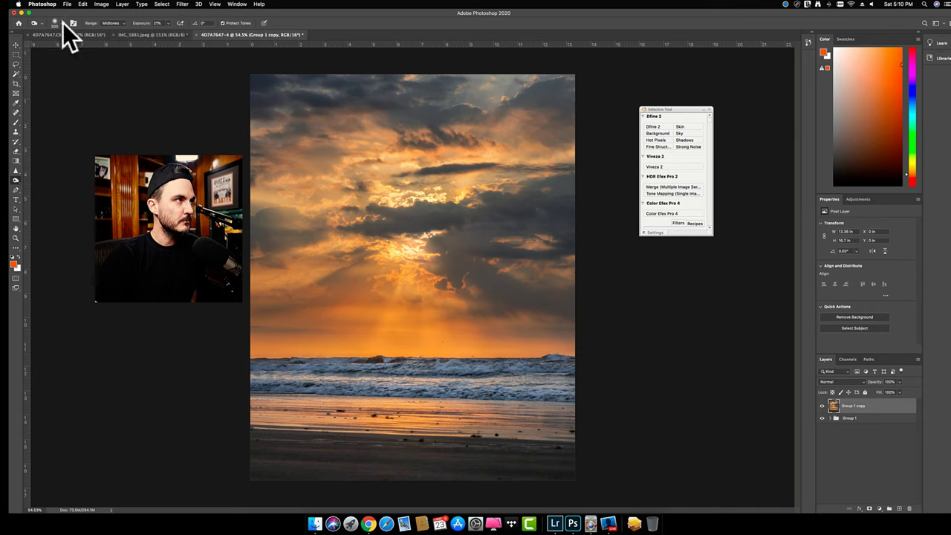
{"action": "left_click", "coordinate": [63, 22]}
{"action": "left_click_drag", "start_coordinate": [81, 47], "coordinate": [84, 49]}
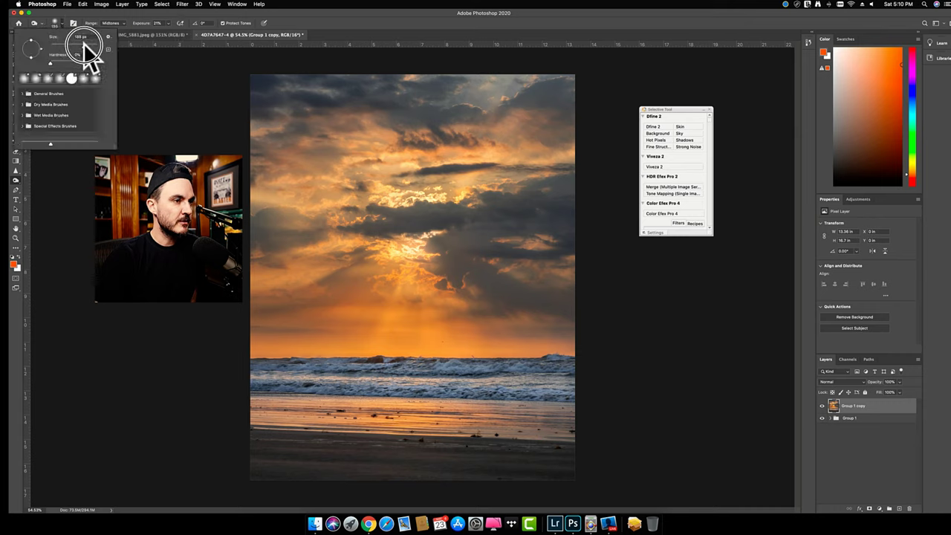
{"action": "left_click", "coordinate": [413, 289]}
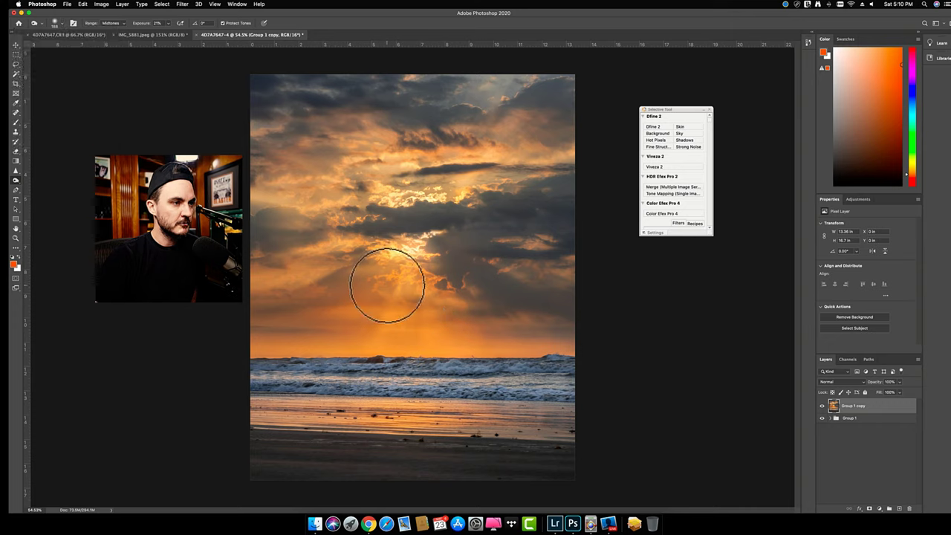
{"action": "mouse_move", "coordinate": [388, 286]}
{"action": "left_mouse_down"}
{"action": "mouse_move", "coordinate": [456, 335]}
{"action": "mouse_move", "coordinate": [467, 293]}
{"action": "mouse_move", "coordinate": [492, 321]}
{"action": "left_mouse_up"}
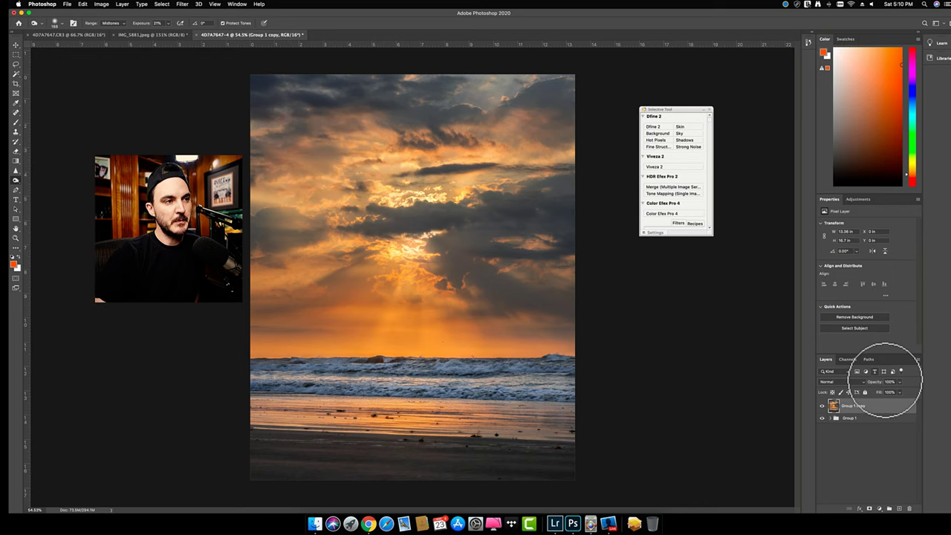
- Duplicate the Group 1 copy layer as Group 1 copy 2 and open it in Viveza 2
{"action": "right_click", "coordinate": [892, 418]}
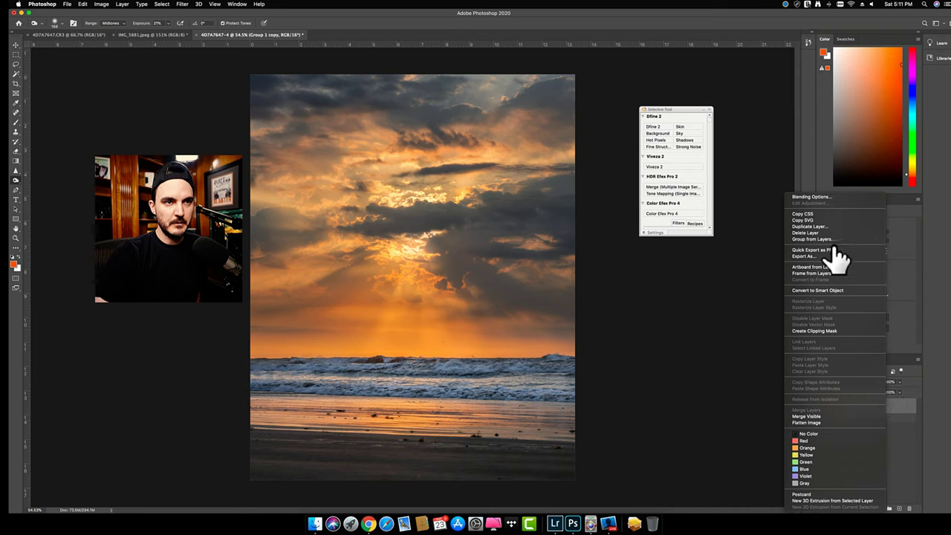
{"action": "left_click", "coordinate": [819, 226]}
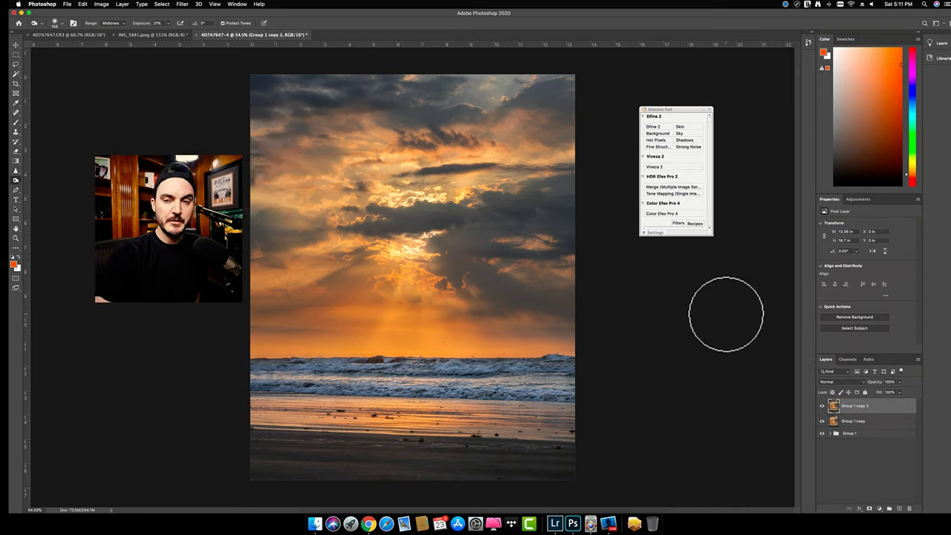
{"action": "left_click", "coordinate": [657, 166]}
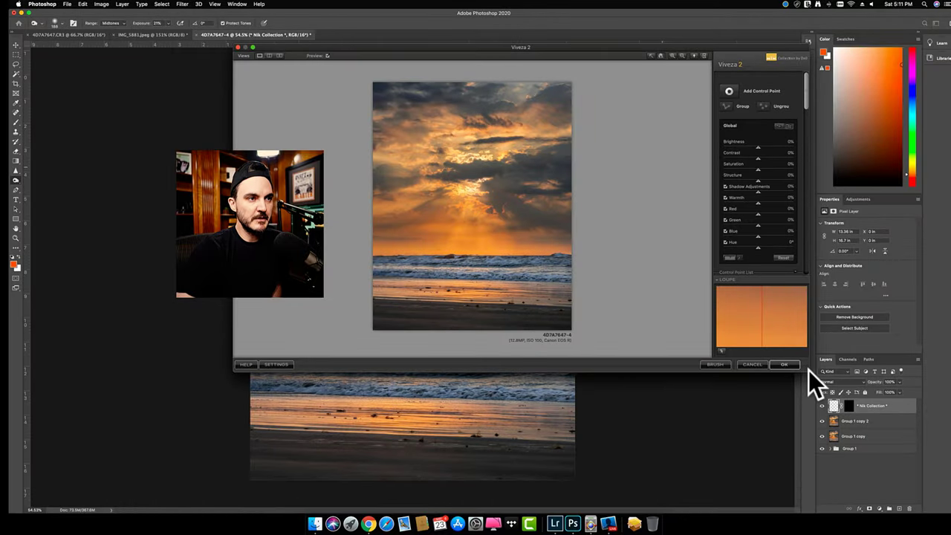
- Apply global Viveza settings: shadows −20%, contrast 13%, brightness 2%, saturation −8%, warmth 6%, structure 4%
{"action": "left_click_drag", "start_coordinate": [808, 370], "coordinate": [845, 446]}
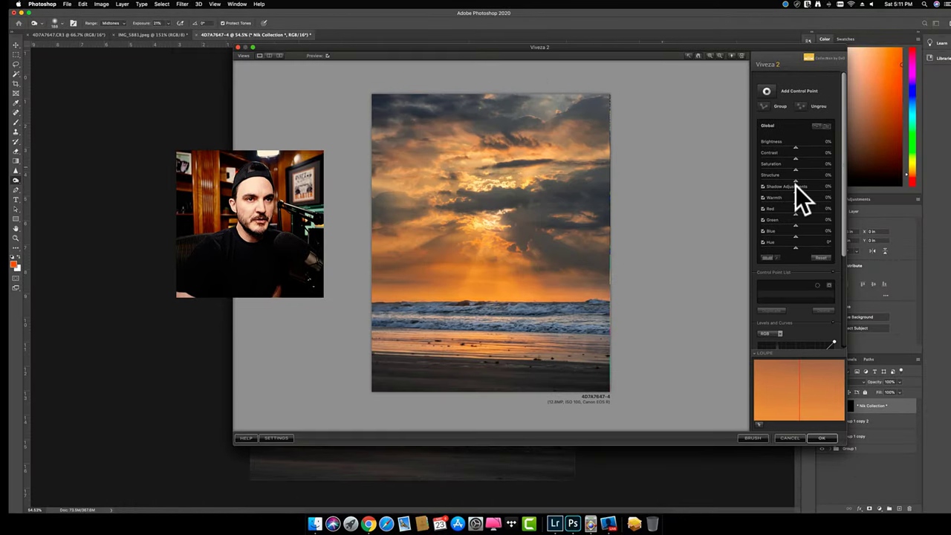
{"action": "mouse_move", "coordinate": [799, 192]}
{"action": "left_mouse_down"}
{"action": "mouse_move", "coordinate": [826, 197]}
{"action": "mouse_move", "coordinate": [762, 195]}
{"action": "mouse_move", "coordinate": [796, 197]}
{"action": "mouse_move", "coordinate": [788, 196]}
{"action": "left_mouse_up"}
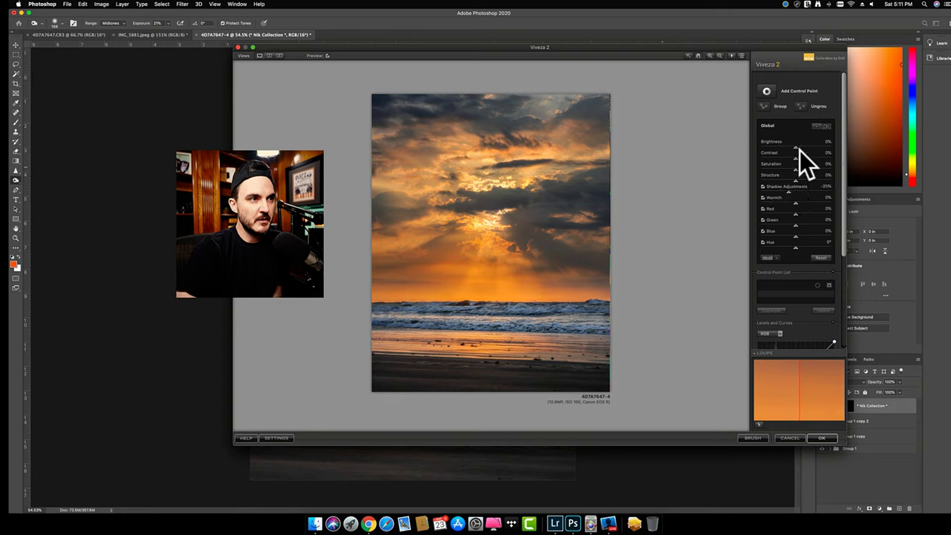
{"action": "left_click_drag", "start_coordinate": [801, 157], "coordinate": [801, 157]}
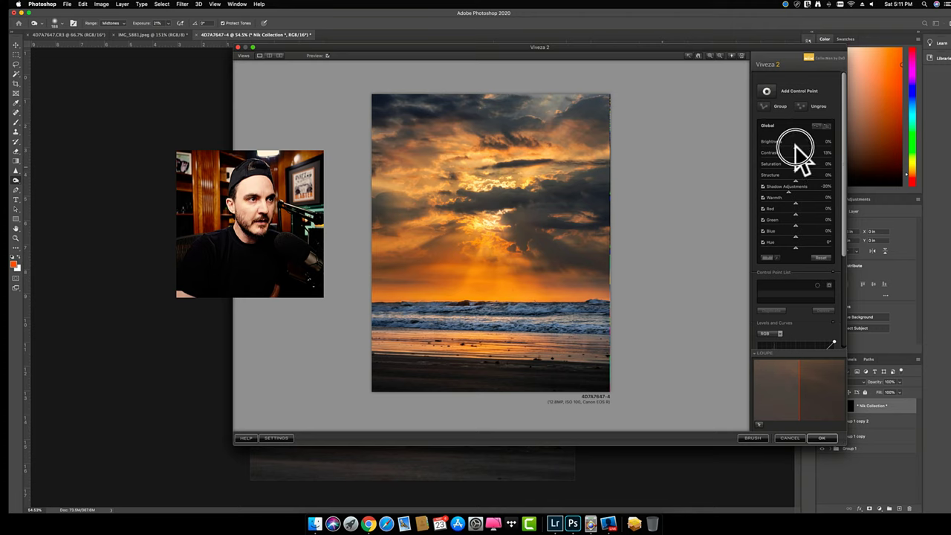
{"action": "left_click_drag", "start_coordinate": [795, 144], "coordinate": [793, 173]}
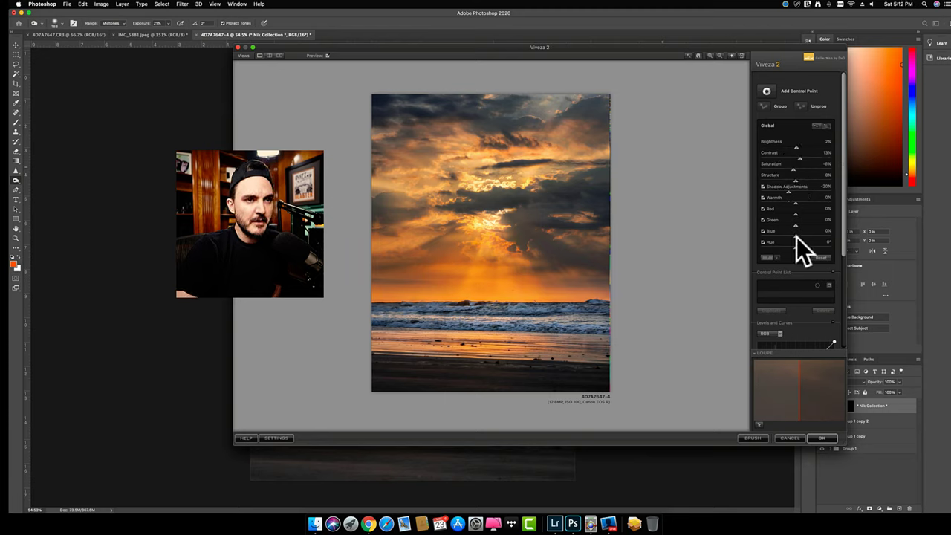
{"action": "left_click_drag", "start_coordinate": [796, 204], "coordinate": [799, 204]}
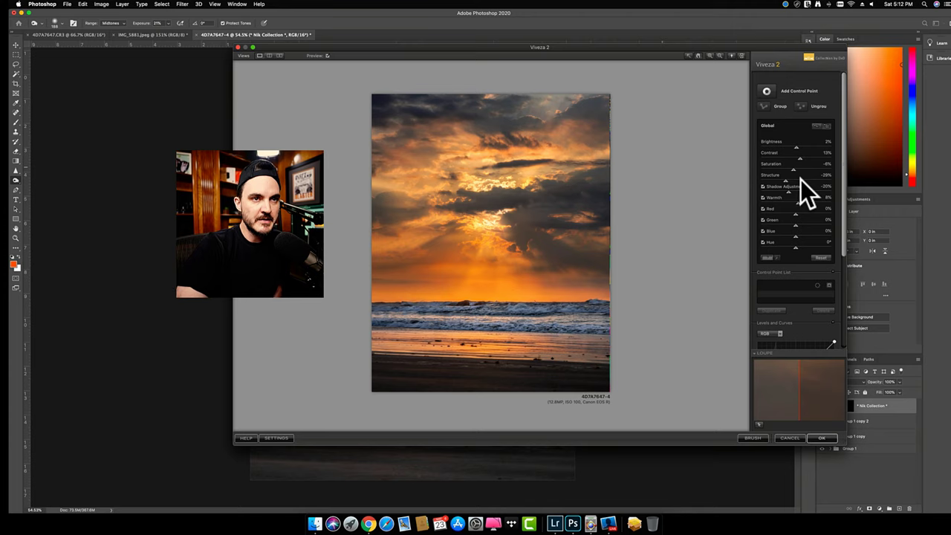
{"action": "left_click_drag", "start_coordinate": [801, 179], "coordinate": [797, 179]}
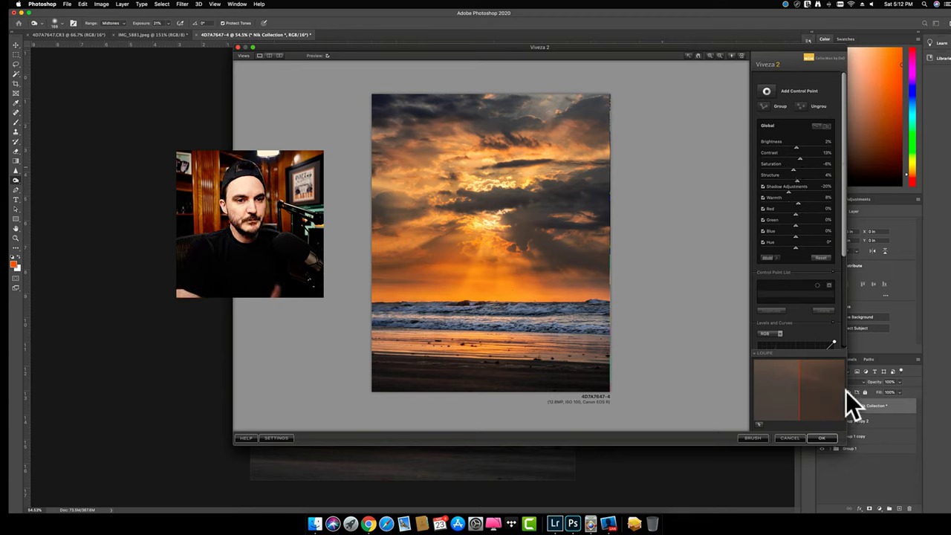
{"action": "left_click", "coordinate": [822, 437]}
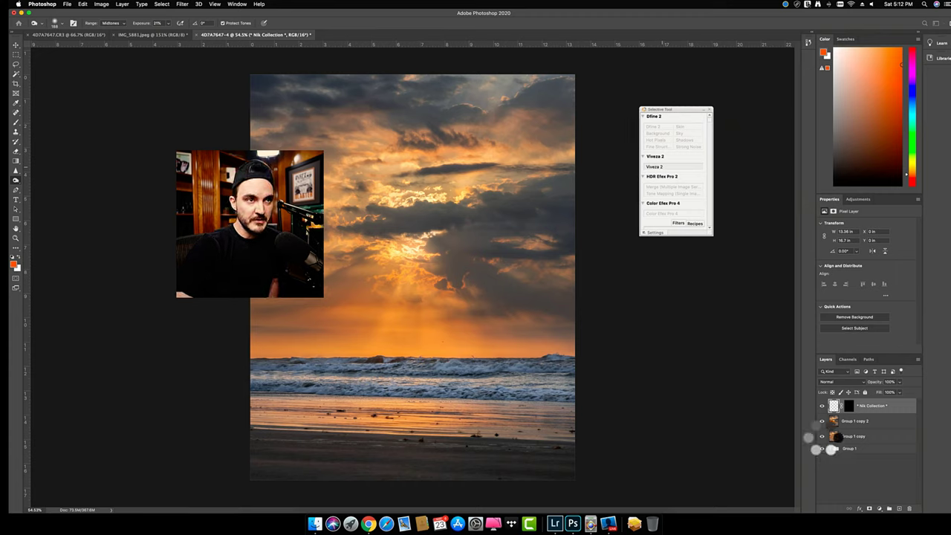
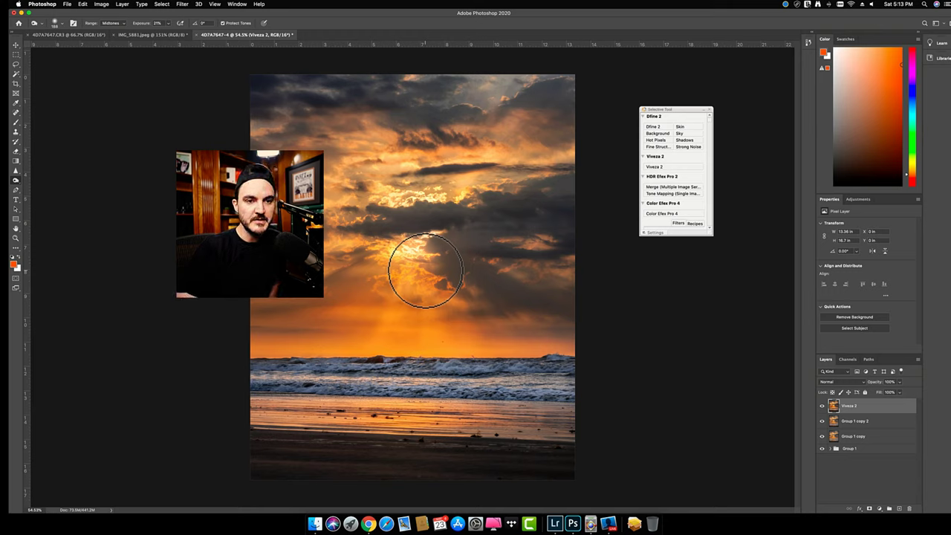
- Compare the image with and without Viveza 2, then expand Group 1 to show its layers
{"action": "left_click", "coordinate": [823, 405]}
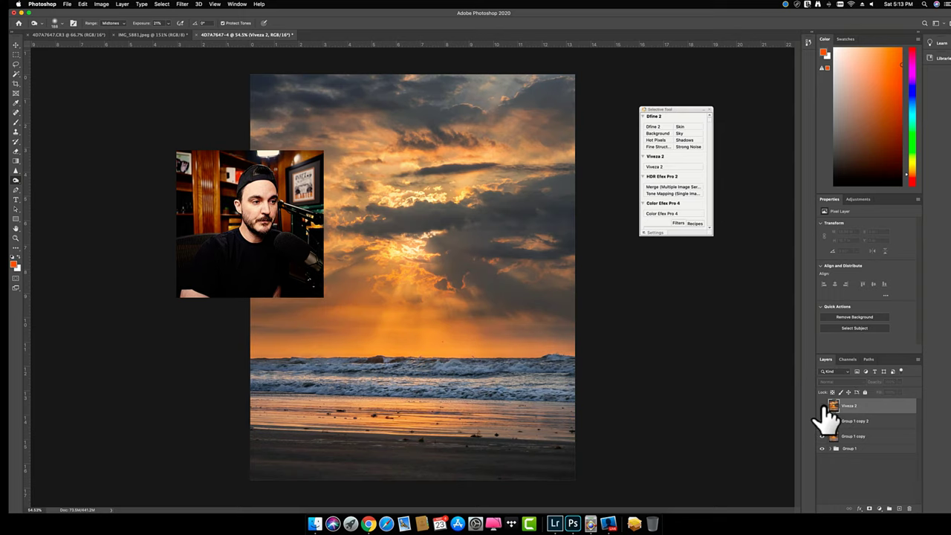
{"action": "left_click", "coordinate": [822, 406]}
{"action": "left_click", "coordinate": [822, 406]}
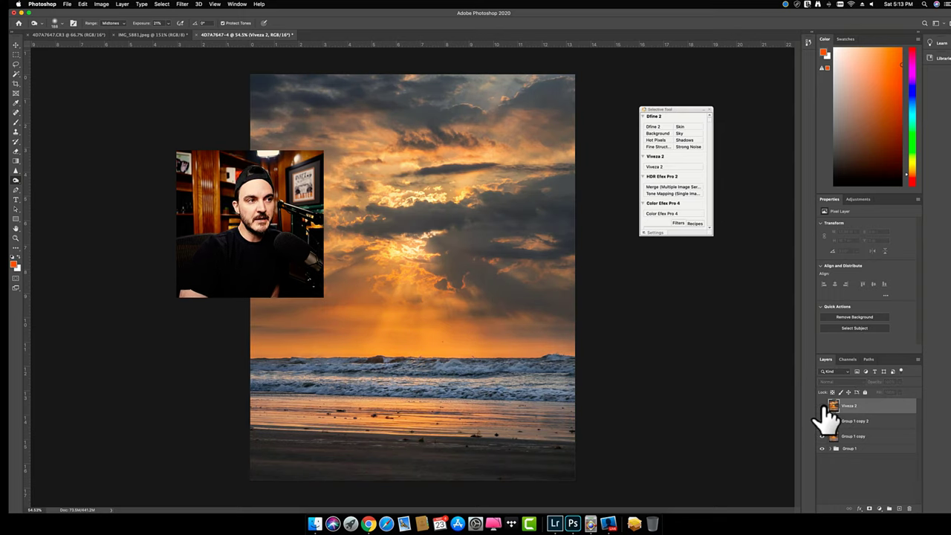
{"action": "left_click", "coordinate": [822, 406]}
{"action": "left_click", "coordinate": [823, 406]}
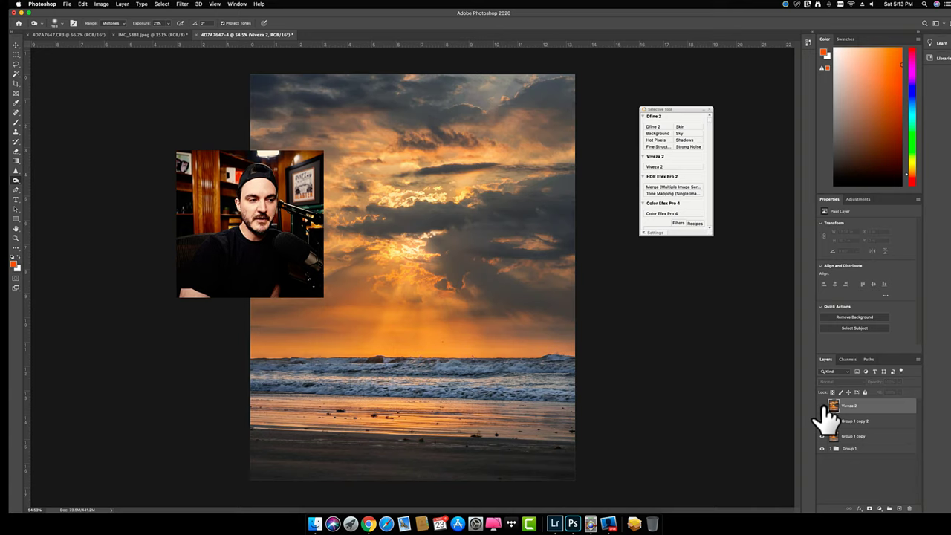
{"action": "left_click", "coordinate": [822, 406]}
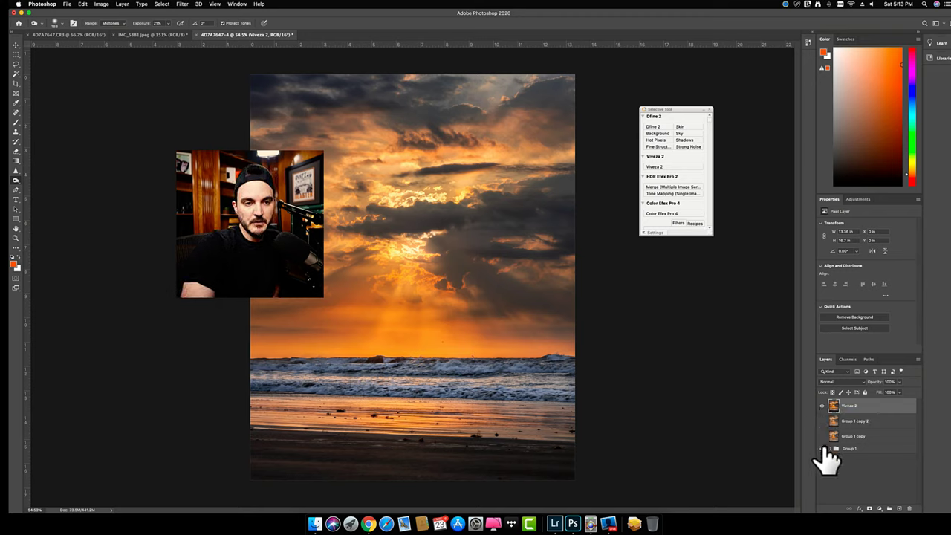
{"action": "left_click", "coordinate": [831, 449]}
{"action": "left_click", "coordinate": [830, 448]}
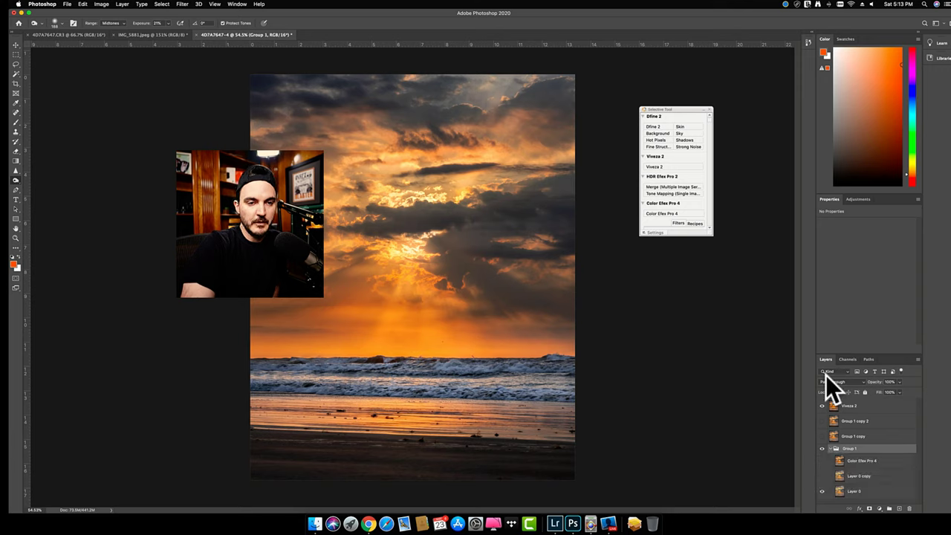
- Recompare Viveza 2 on and off, leaving it visible and the active layer
{"action": "left_click", "coordinate": [822, 407]}
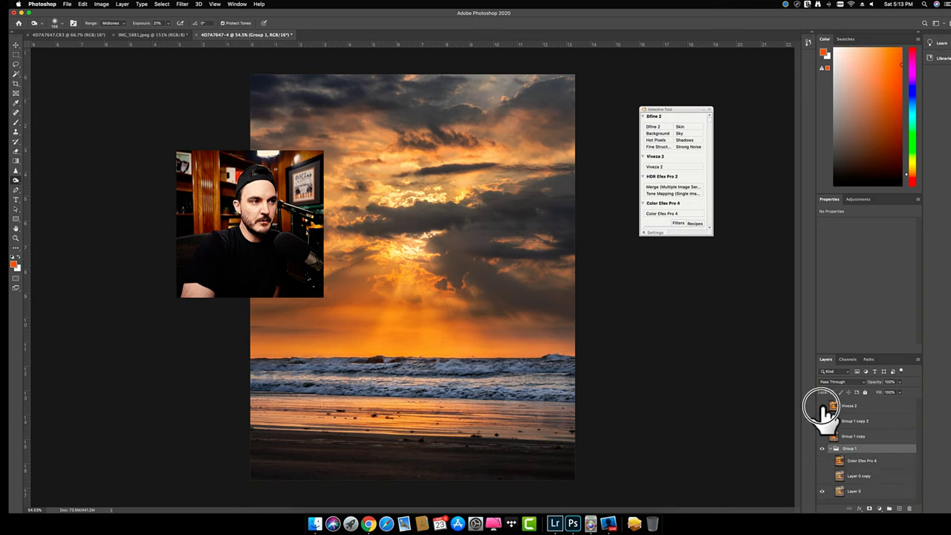
{"action": "left_click", "coordinate": [823, 407]}
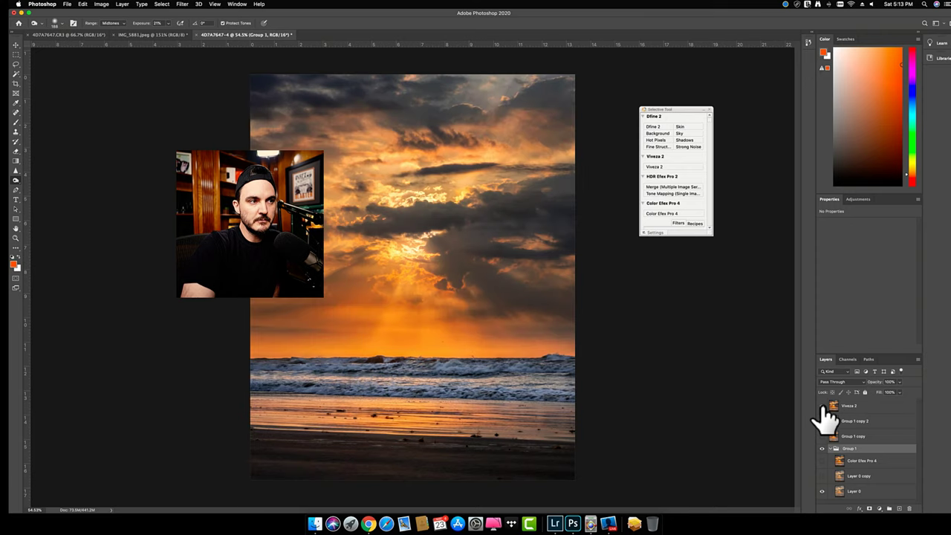
{"action": "left_click", "coordinate": [822, 406]}
{"action": "left_click", "coordinate": [822, 406]}
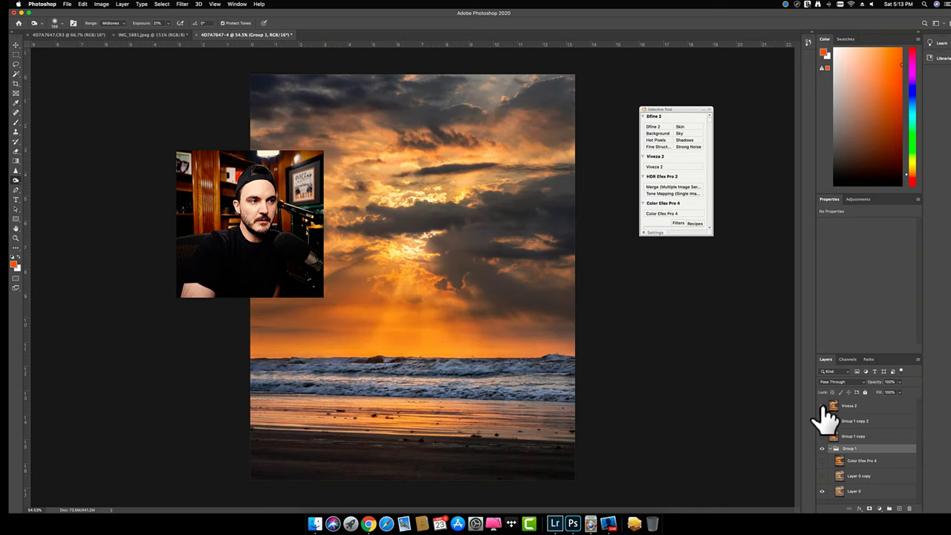
{"action": "left_click", "coordinate": [822, 407]}
{"action": "left_click", "coordinate": [822, 408]}
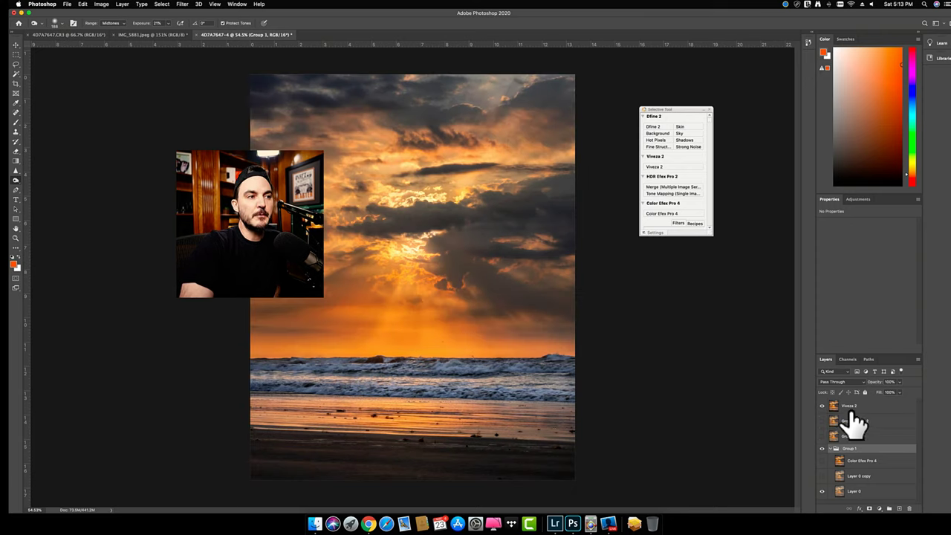
{"action": "left_click", "coordinate": [853, 411]}
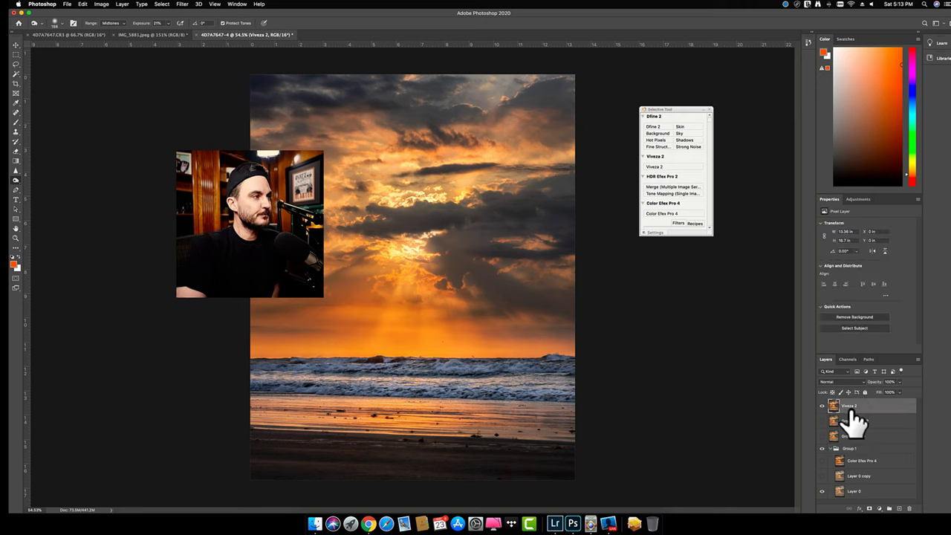
- Switch to the Burn tool and compare the image with and without Viveza 2
{"action": "left_click", "coordinate": [15, 179]}
{"action": "left_click", "coordinate": [38, 186]}
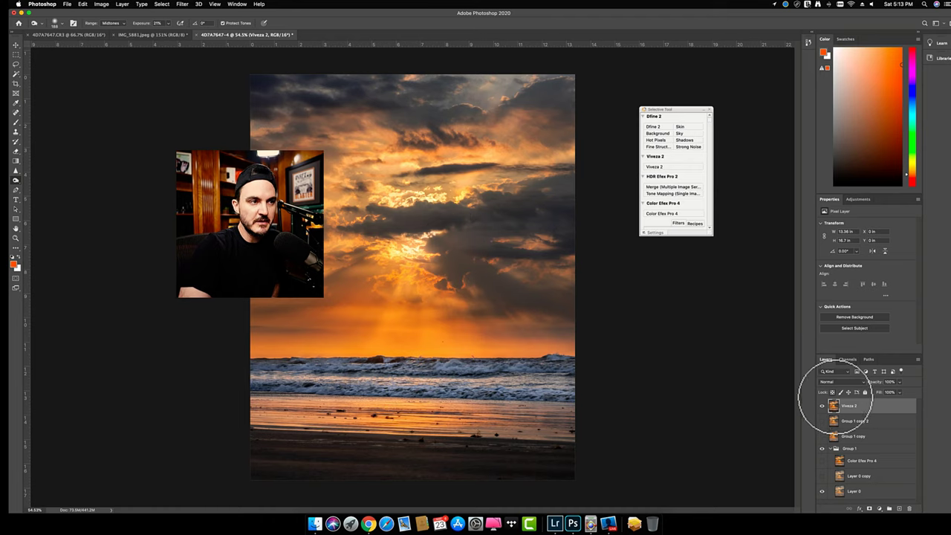
{"action": "left_click", "coordinate": [822, 406]}
{"action": "left_click", "coordinate": [822, 406]}
{"action": "left_click", "coordinate": [823, 406]}
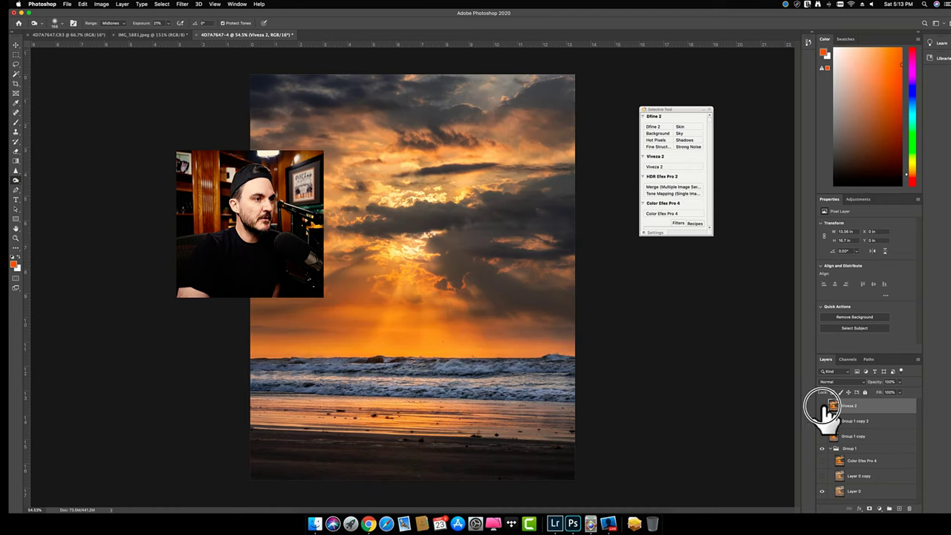
{"action": "left_click", "coordinate": [823, 406]}
- Toggle Viveza 2 off and on again, finishing with the layer visible
{"action": "left_click", "coordinate": [823, 406]}
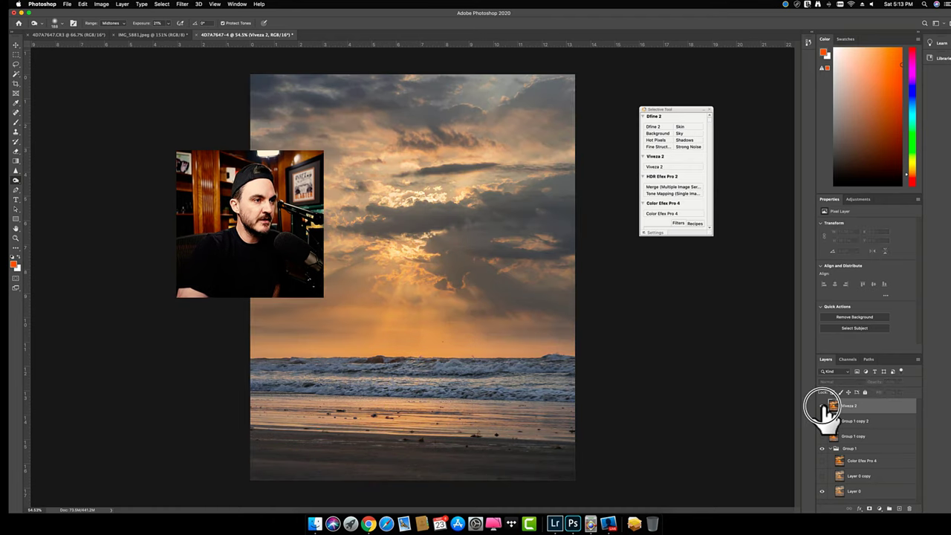
{"action": "left_click", "coordinate": [823, 405]}
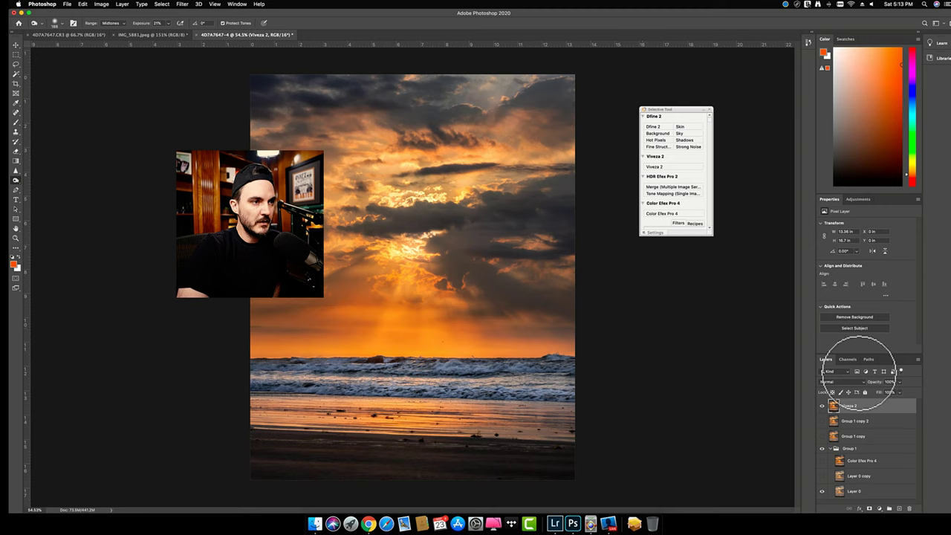
{"action": "left_click", "coordinate": [823, 405]}
{"action": "left_click", "coordinate": [823, 405]}
{"action": "left_click", "coordinate": [823, 405]}
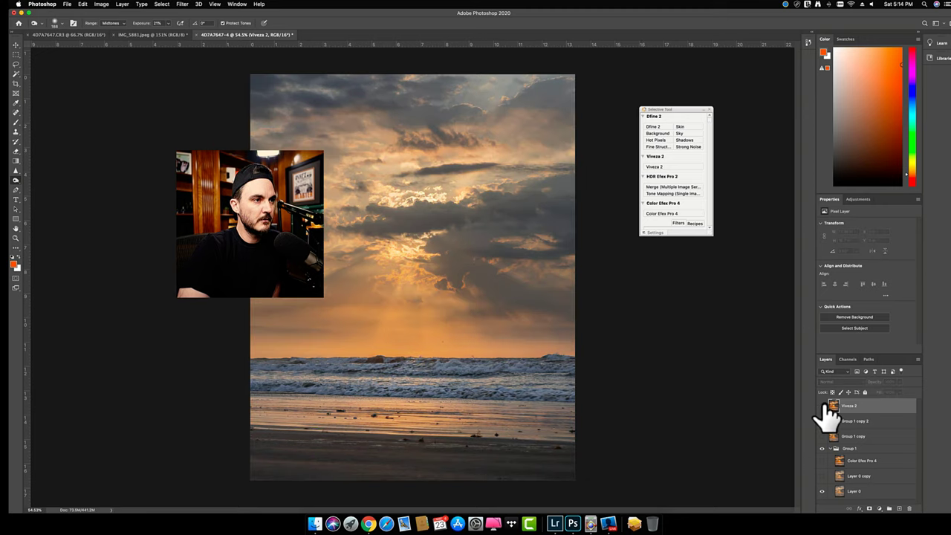
{"action": "left_click", "coordinate": [822, 405]}
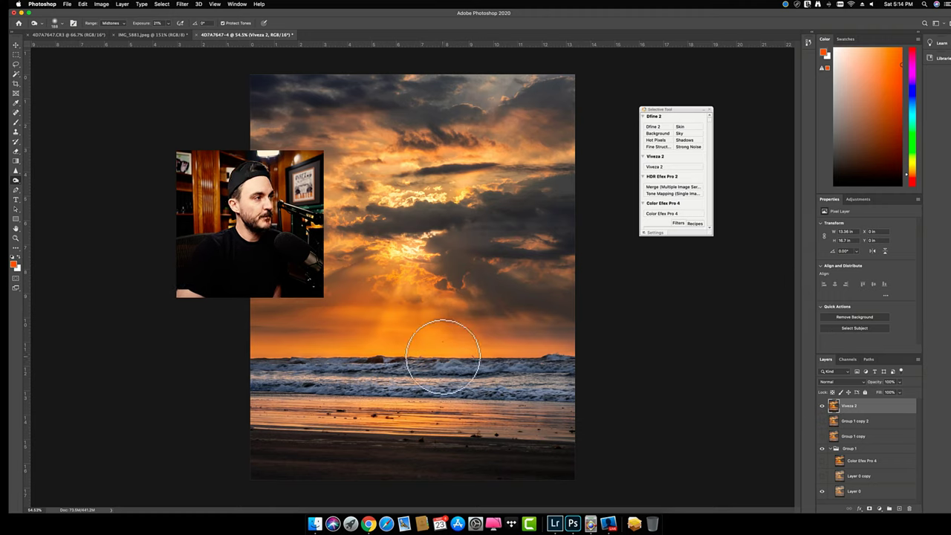
- Switch to the Dodge tool at 23% midtone exposure to brighten the clouds and surf
{"action": "left_click", "coordinate": [16, 180], "text": "alt"}
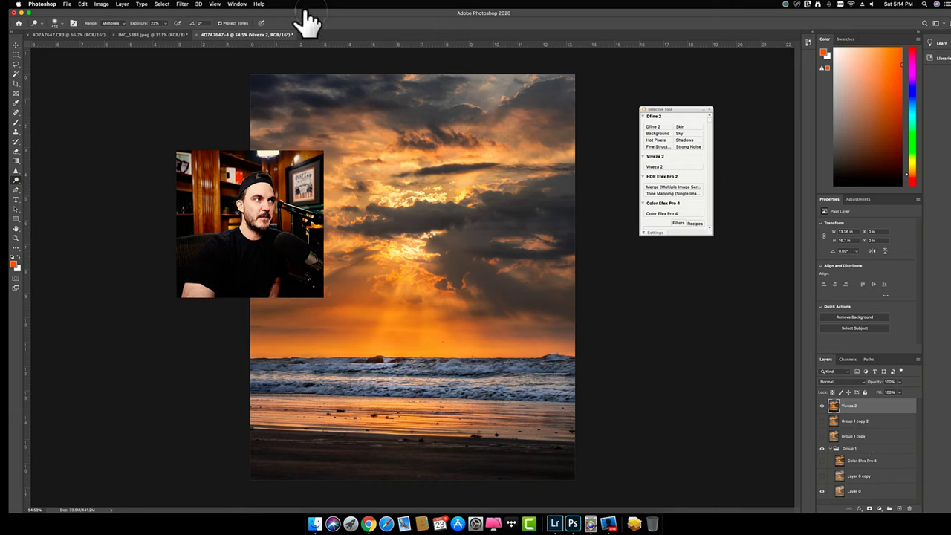
- Open the Camera Raw Filter on the Viveza 2 layer with Auto white balance
{"action": "left_click", "coordinate": [214, 4]}
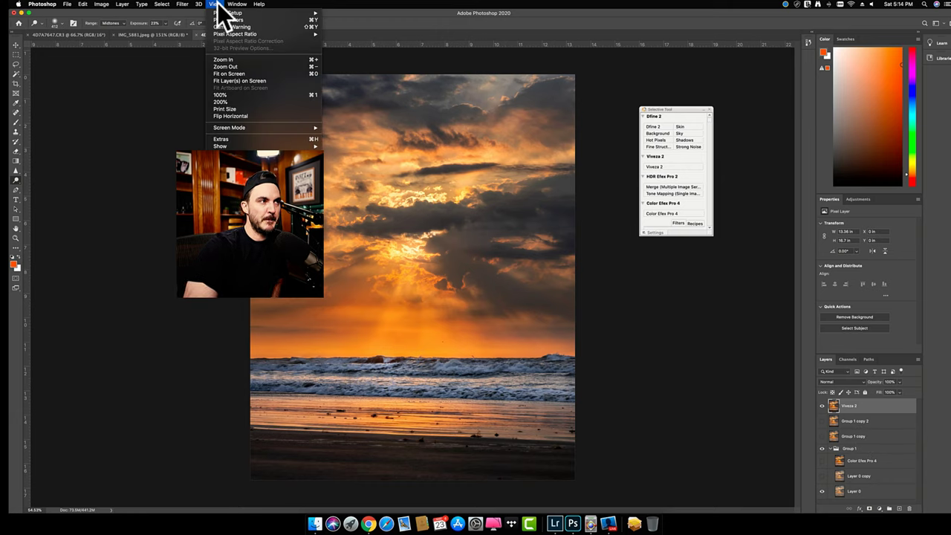
{"action": "mouse_move", "coordinate": [186, 5]}
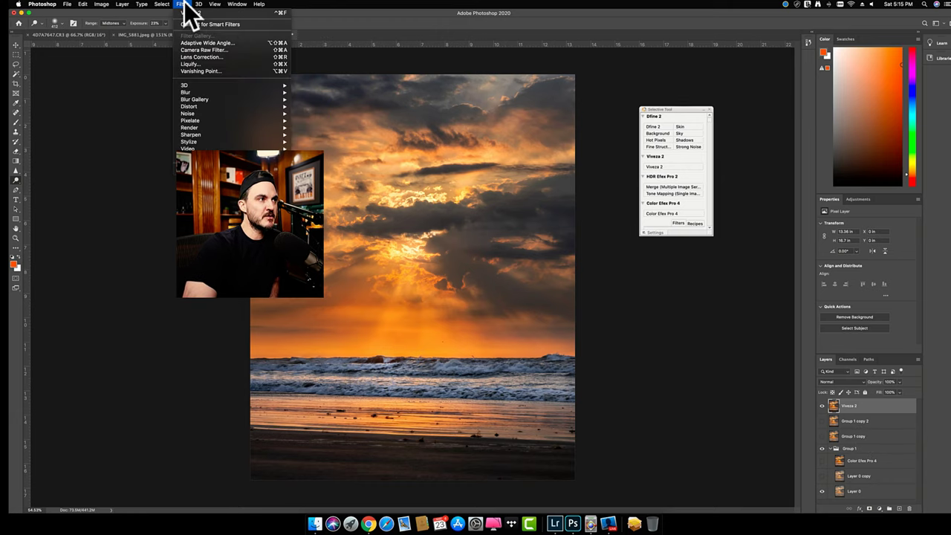
{"action": "left_click", "coordinate": [201, 49]}
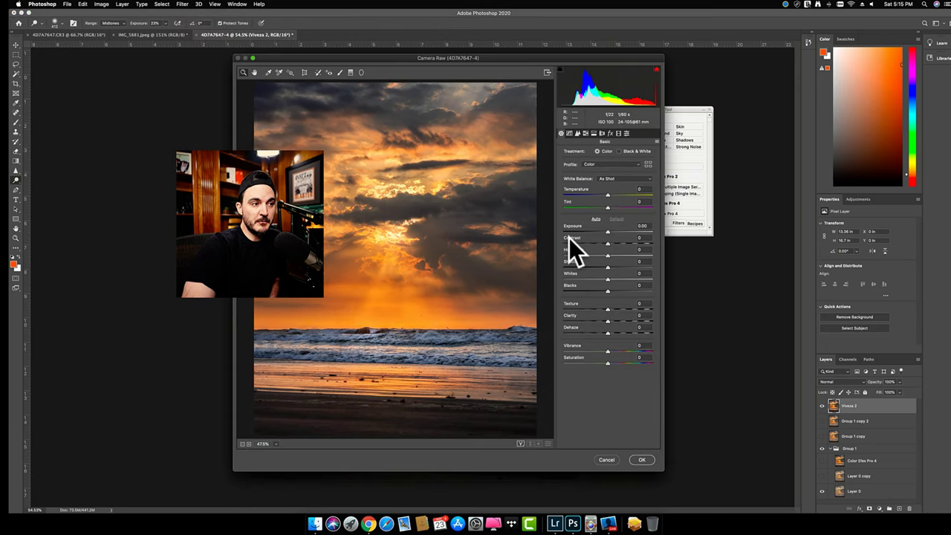
{"action": "left_click", "coordinate": [620, 178]}
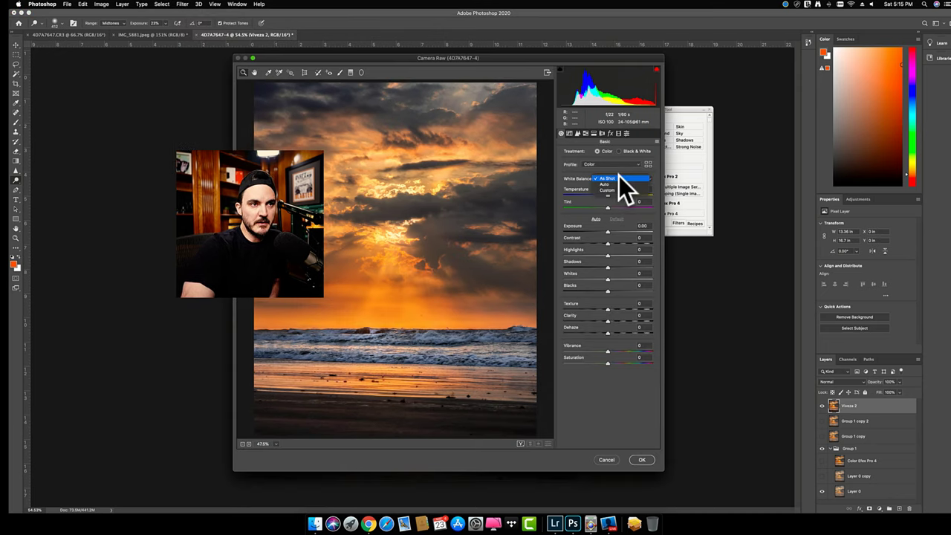
{"action": "left_click", "coordinate": [618, 184]}
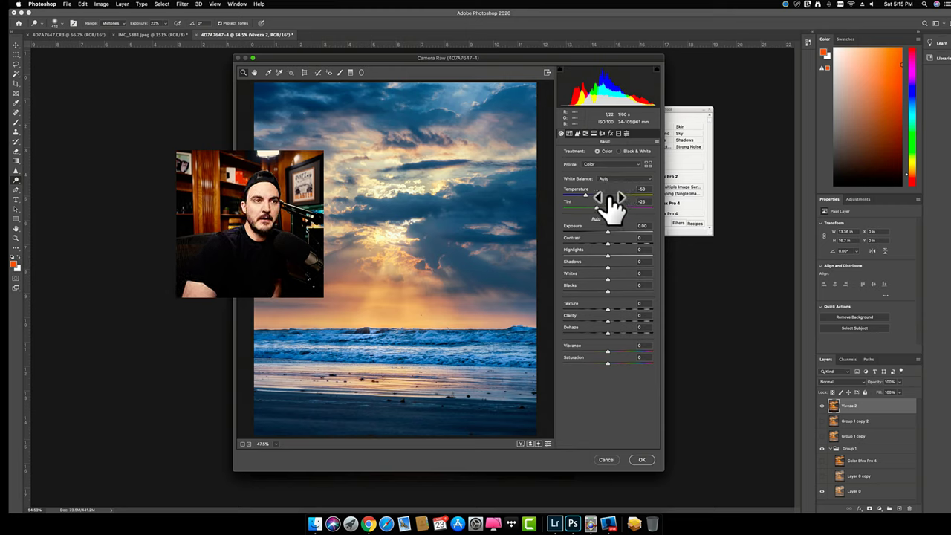
- Set the white balance Temperature to -6
{"action": "left_click", "coordinate": [607, 194]}
{"action": "left_click", "coordinate": [605, 196]}
{"action": "left_click", "coordinate": [605, 195]}
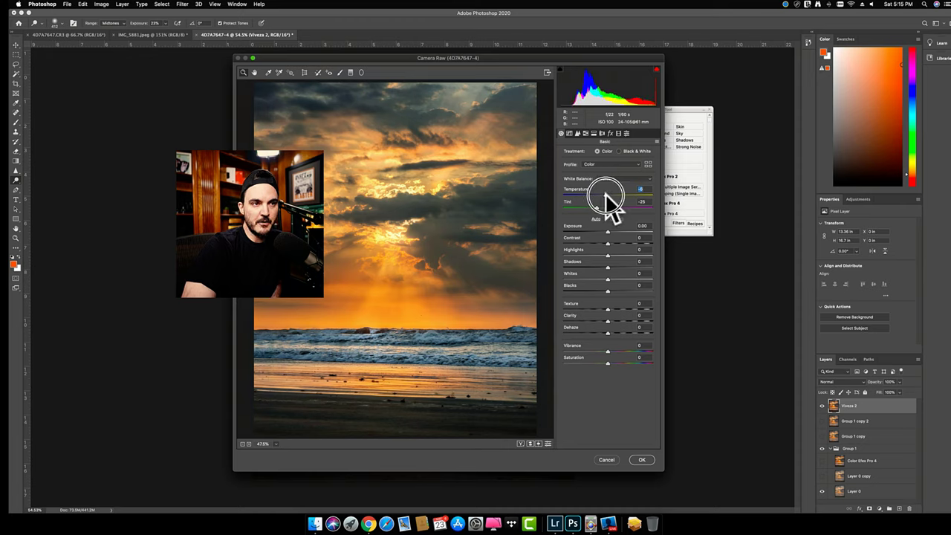
{"action": "left_click", "coordinate": [605, 195]}
{"action": "left_click", "coordinate": [605, 196]}
{"action": "left_click", "coordinate": [605, 196]}
{"action": "left_click", "coordinate": [603, 196]}
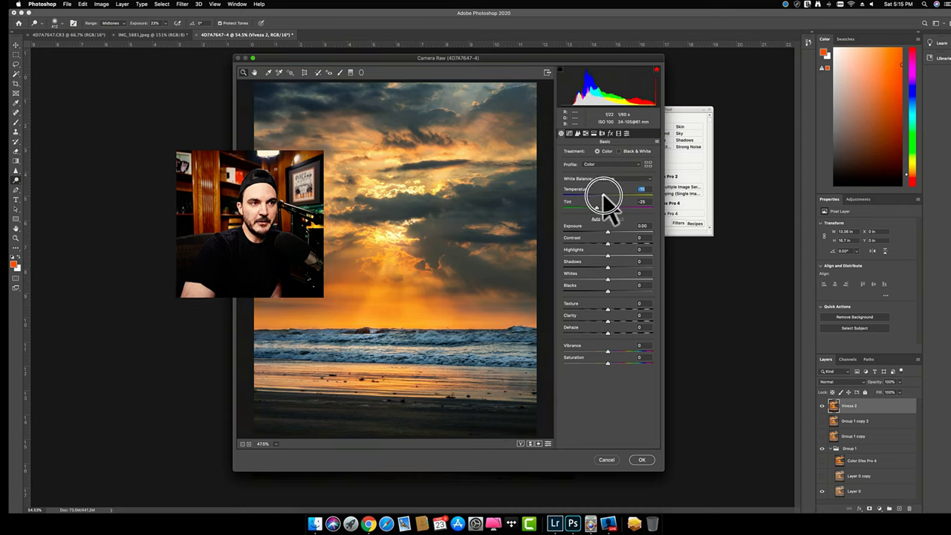
{"action": "left_click", "coordinate": [599, 197]}
{"action": "left_click", "coordinate": [592, 197]}
{"action": "left_click", "coordinate": [605, 196]}
{"action": "left_click", "coordinate": [607, 196]}
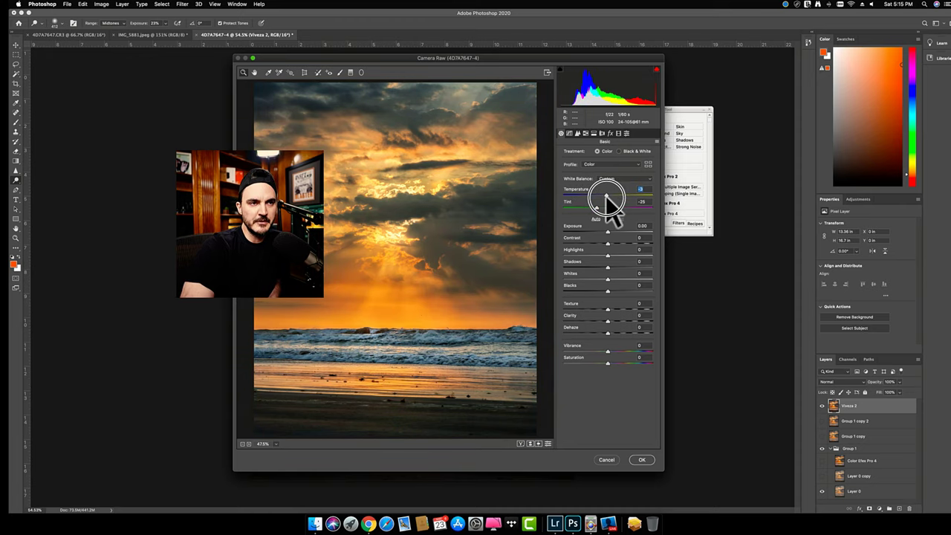
{"action": "left_click", "coordinate": [606, 197]}
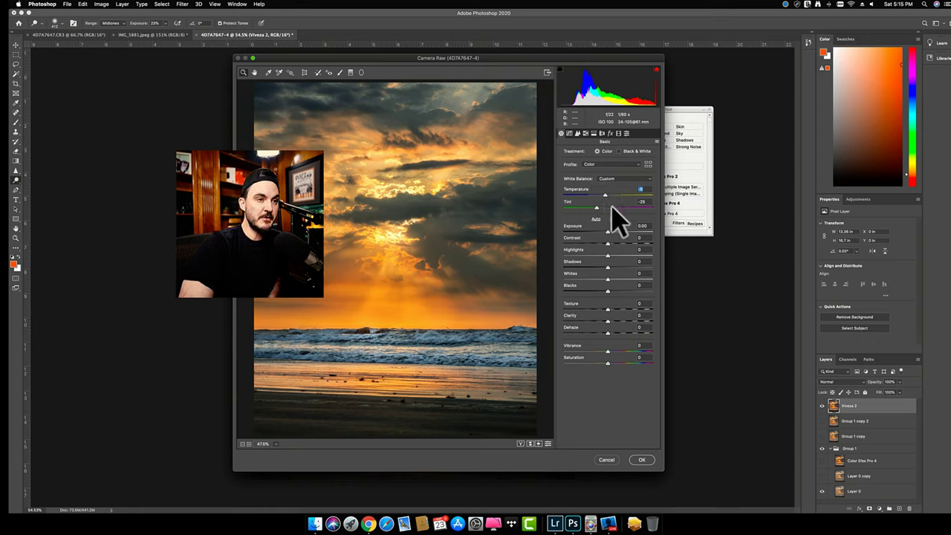
- Set the Tint to about +3
{"action": "left_click", "coordinate": [611, 207]}
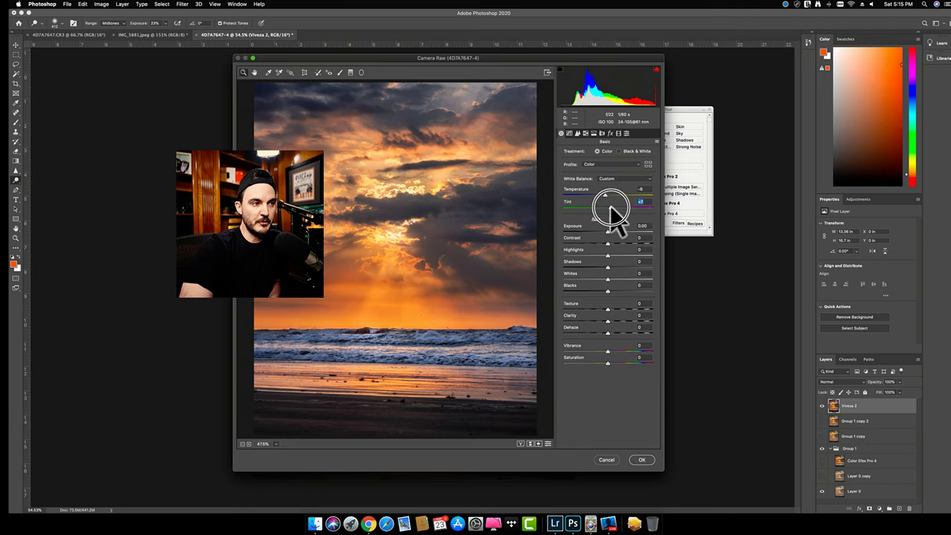
{"action": "left_click", "coordinate": [611, 208]}
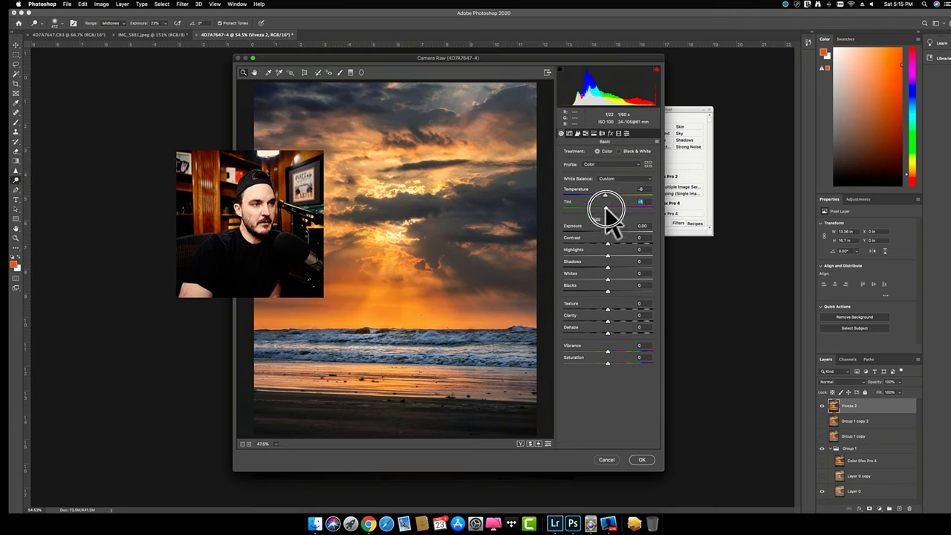
{"action": "left_click_drag", "start_coordinate": [611, 208], "coordinate": [608, 209]}
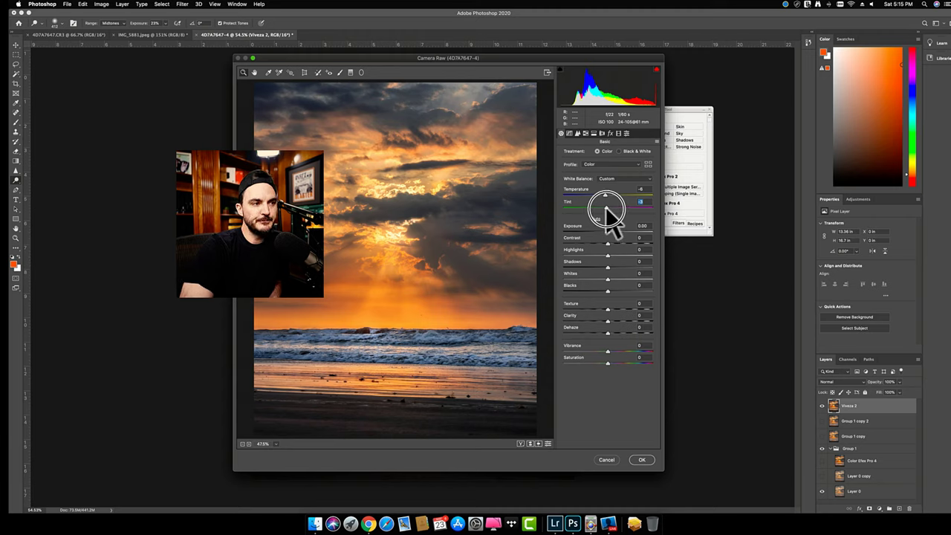
{"action": "left_click_drag", "start_coordinate": [610, 207], "coordinate": [609, 210]}
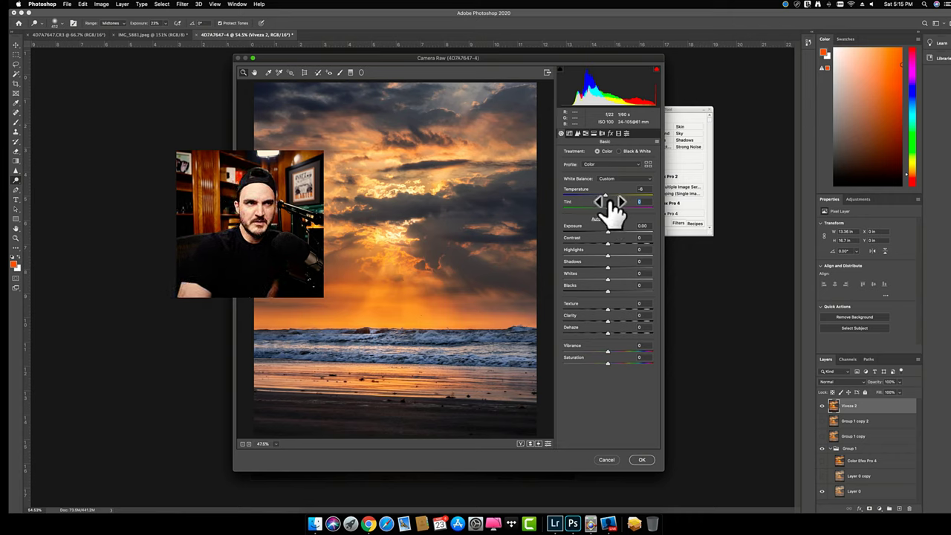
- Add a faint post-crop vignette with Roundness +100, Feather 100 and Highlights 93
{"action": "left_click", "coordinate": [610, 133]}
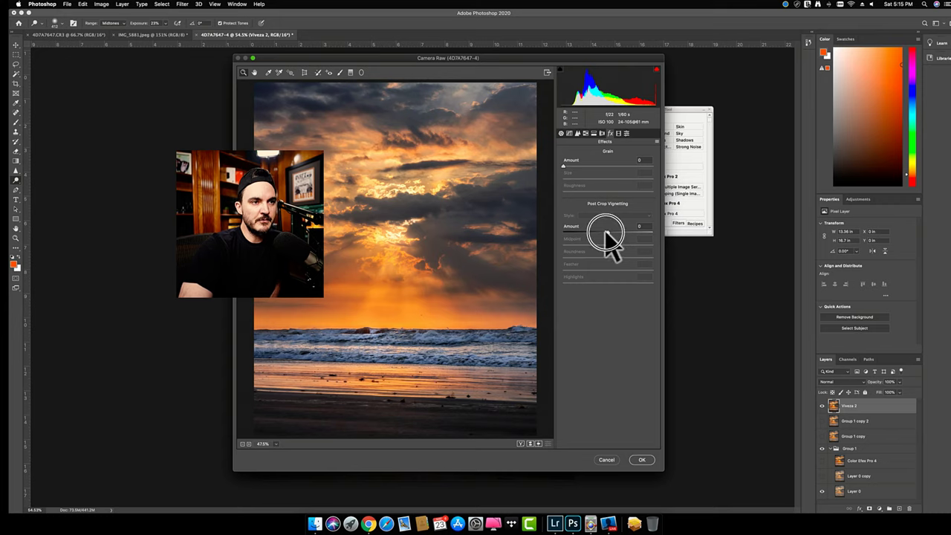
{"action": "left_click_drag", "start_coordinate": [607, 231], "coordinate": [520, 246]}
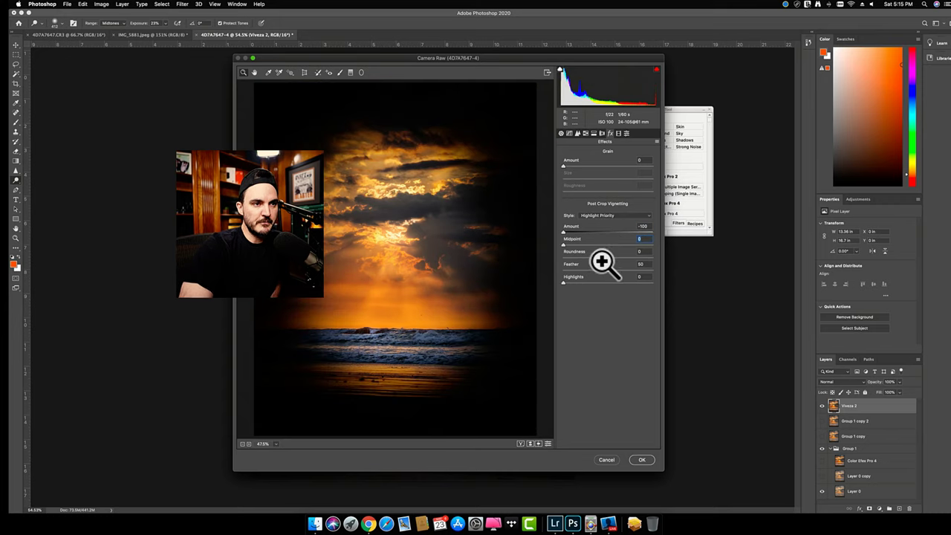
{"action": "left_click_drag", "start_coordinate": [601, 257], "coordinate": [679, 257]}
{"action": "left_click_drag", "start_coordinate": [609, 270], "coordinate": [674, 276]}
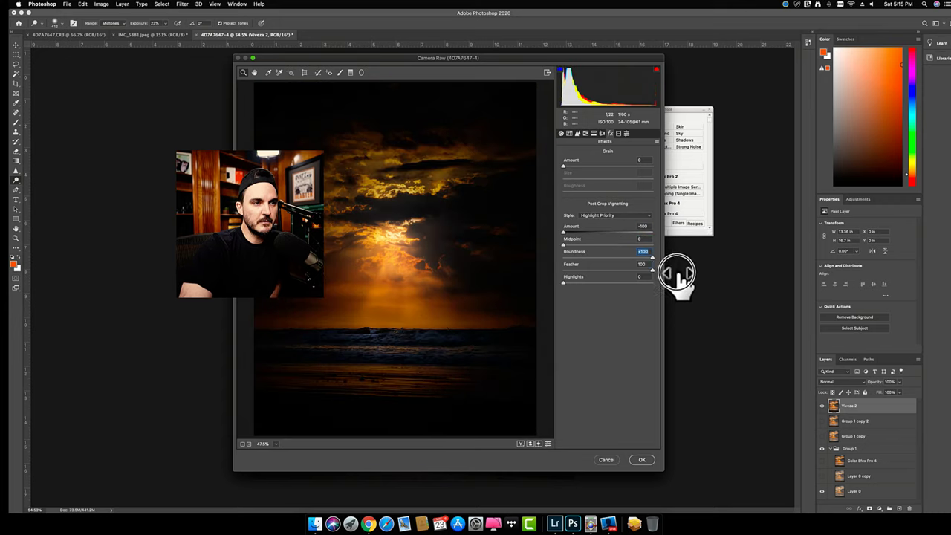
{"action": "left_click_drag", "start_coordinate": [571, 286], "coordinate": [647, 290]}
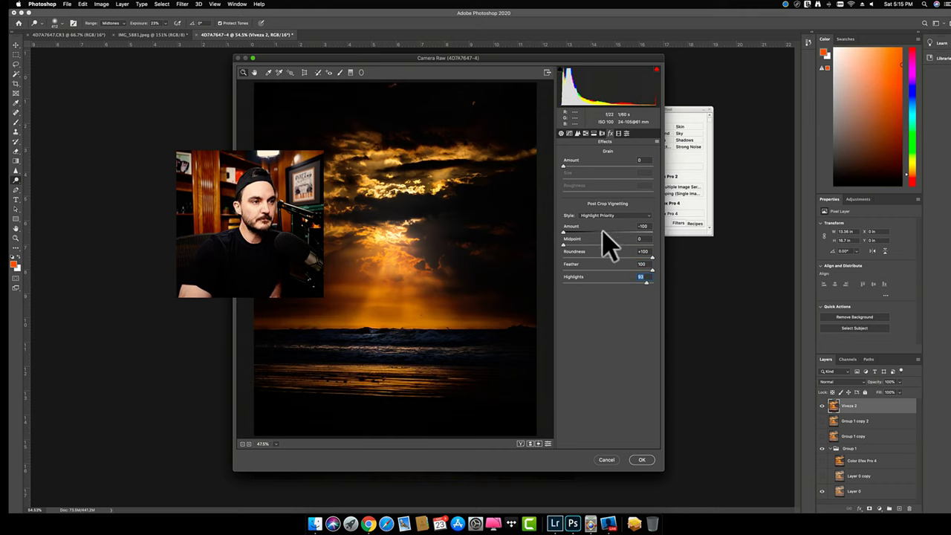
{"action": "key", "text": "p"}
{"action": "left_click_drag", "start_coordinate": [603, 232], "coordinate": [604, 232]}
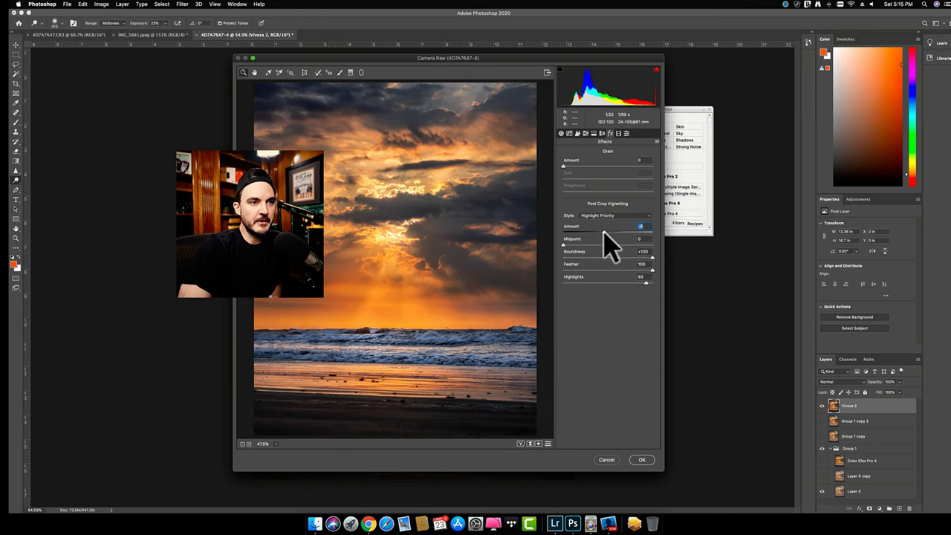
- Set the parametric tone curve to Lights +3 and Darks -12
{"action": "left_click", "coordinate": [585, 134]}
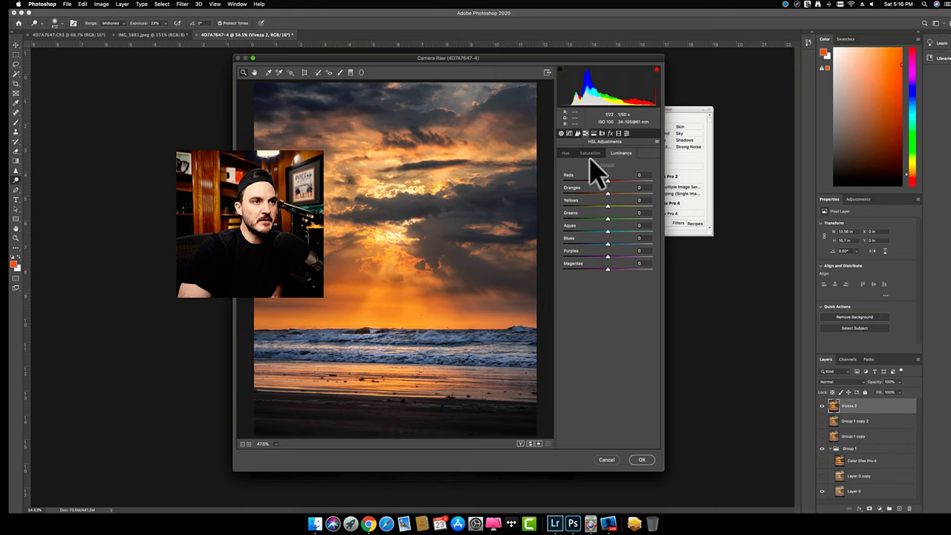
{"action": "left_click", "coordinate": [570, 134]}
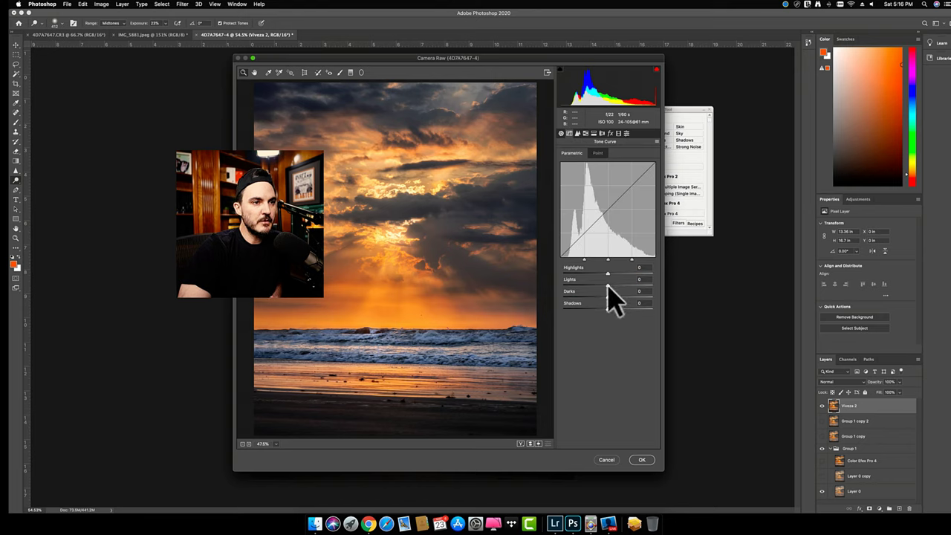
{"action": "mouse_move", "coordinate": [607, 285]}
{"action": "left_mouse_down"}
{"action": "mouse_move", "coordinate": [590, 276]}
{"action": "mouse_move", "coordinate": [626, 276]}
{"action": "mouse_move", "coordinate": [611, 286]}
{"action": "left_mouse_up"}
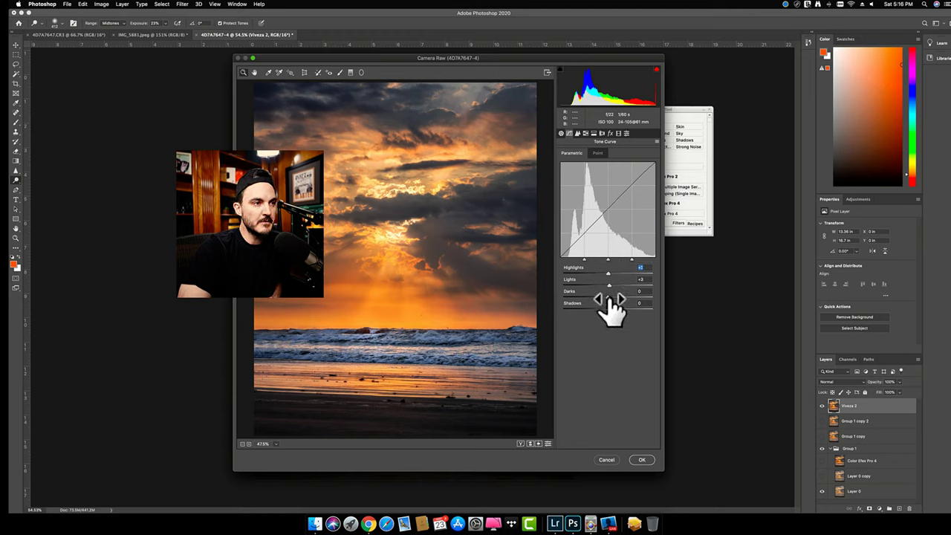
{"action": "mouse_move", "coordinate": [609, 299]}
{"action": "left_mouse_down"}
{"action": "mouse_move", "coordinate": [590, 302]}
{"action": "mouse_move", "coordinate": [602, 302]}
{"action": "left_mouse_up"}
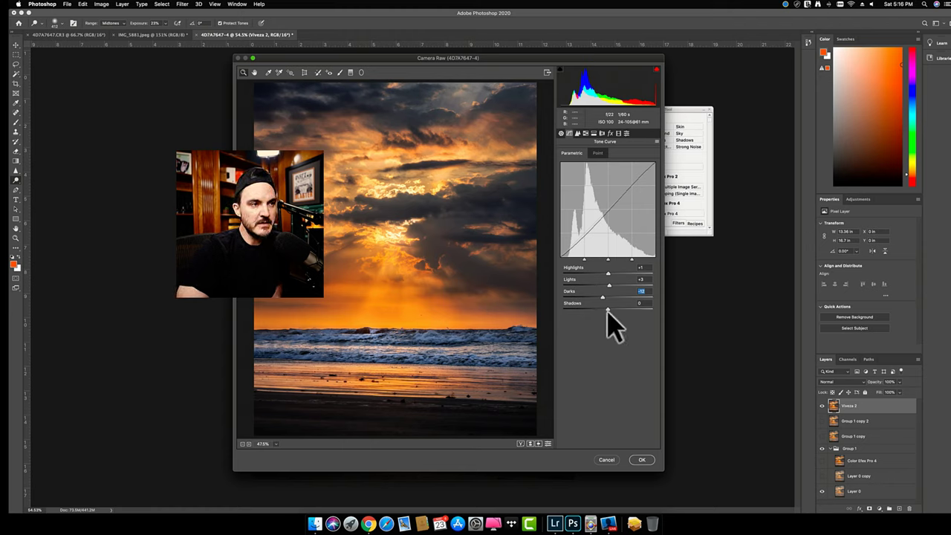
{"action": "left_click_drag", "start_coordinate": [608, 313], "coordinate": [602, 318]}
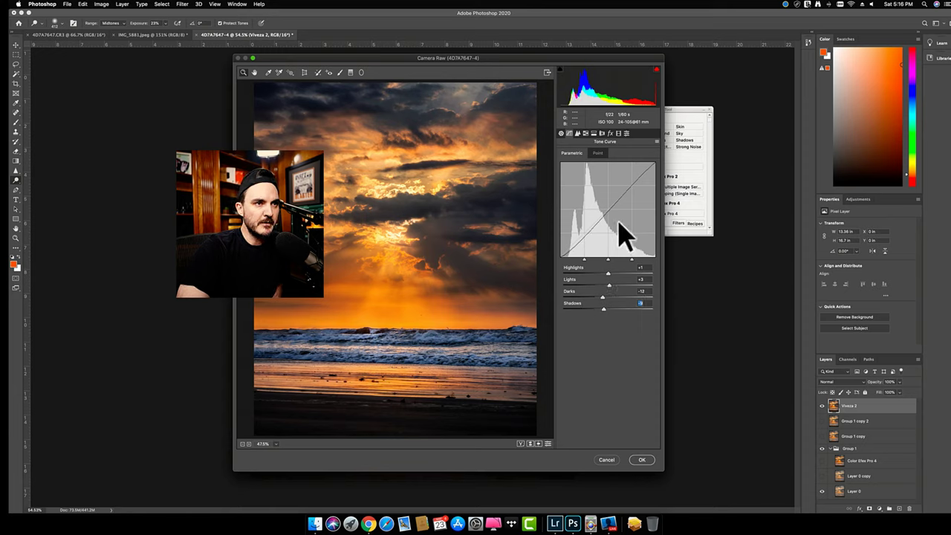
- Reduce the post-crop vignette Amount to about -2
{"action": "left_click", "coordinate": [603, 134]}
{"action": "left_click", "coordinate": [610, 134]}
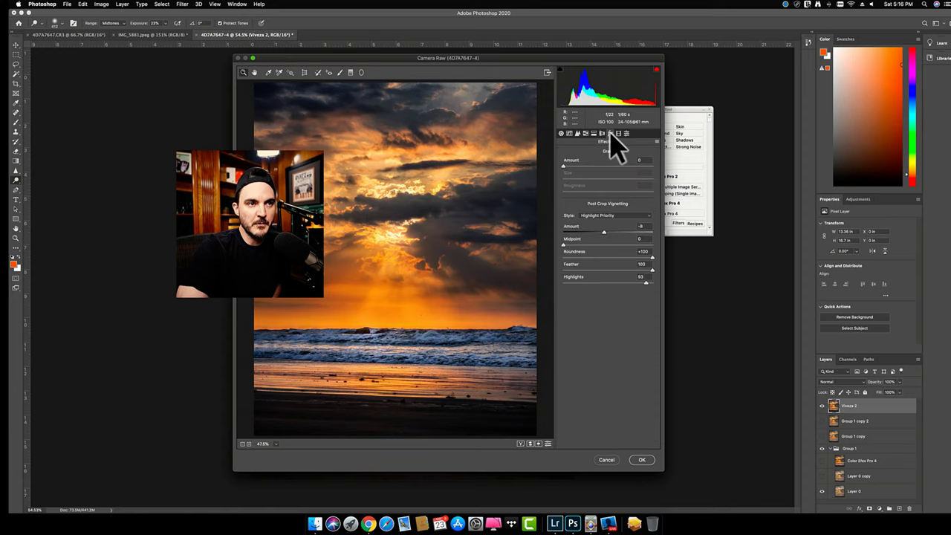
{"action": "left_click_drag", "start_coordinate": [603, 232], "coordinate": [605, 236]}
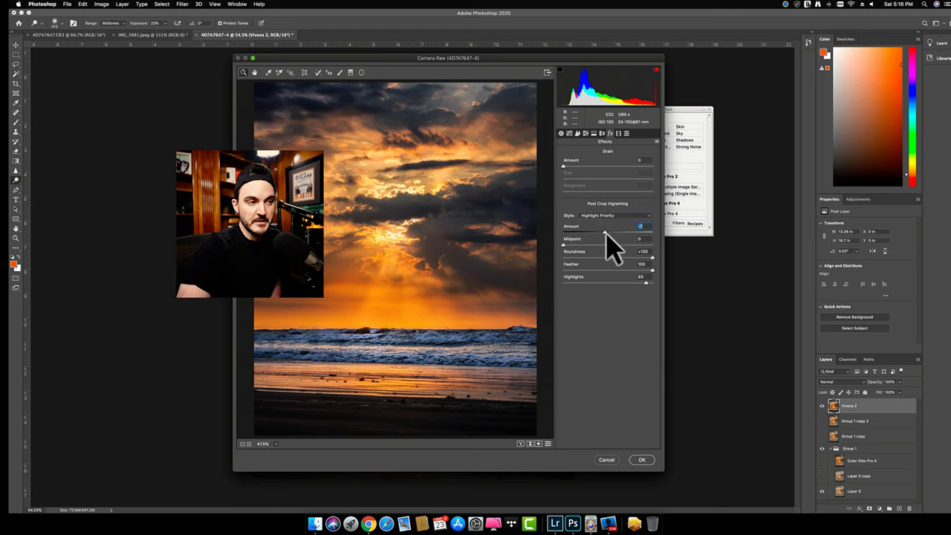
- Set Sharpening Amount and Masking to 23 and Luminance noise reduction to 26
{"action": "left_click", "coordinate": [569, 133]}
{"action": "left_click", "coordinate": [578, 133]}
{"action": "left_click", "coordinate": [581, 162]}
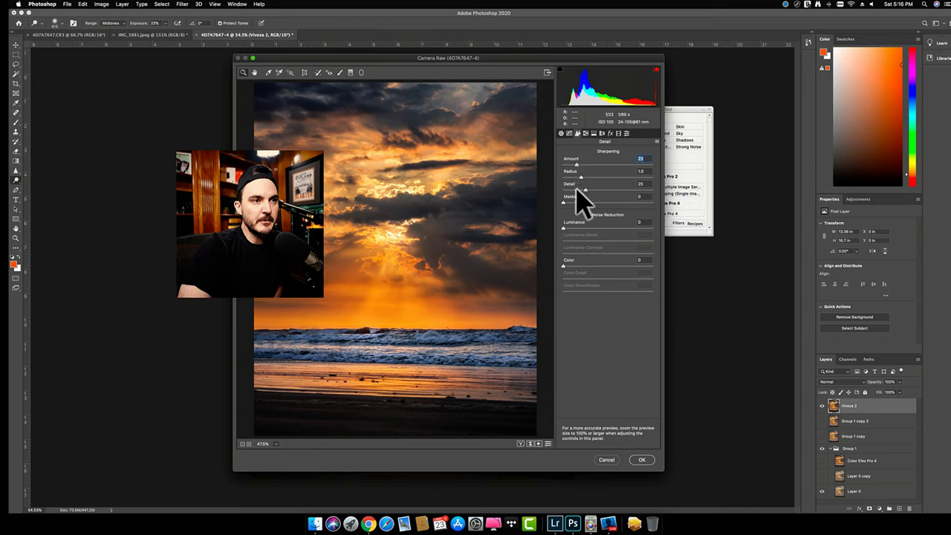
{"action": "left_click", "coordinate": [584, 202]}
{"action": "left_click_drag", "start_coordinate": [587, 227], "coordinate": [594, 238]}
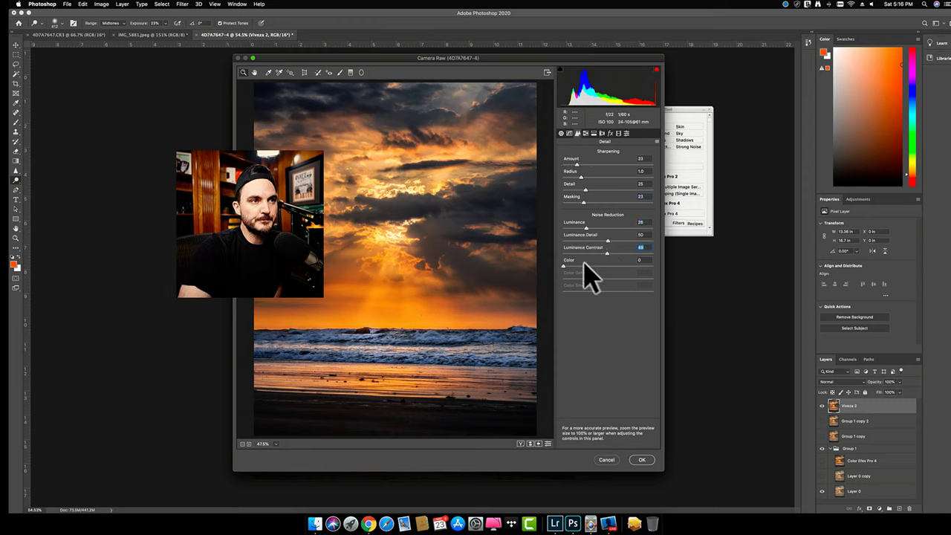
- Set Exposure +0.10, Contrast +3, Highlights -9, Blacks -9, with slight vibrance and clarity
{"action": "left_click", "coordinate": [561, 134]}
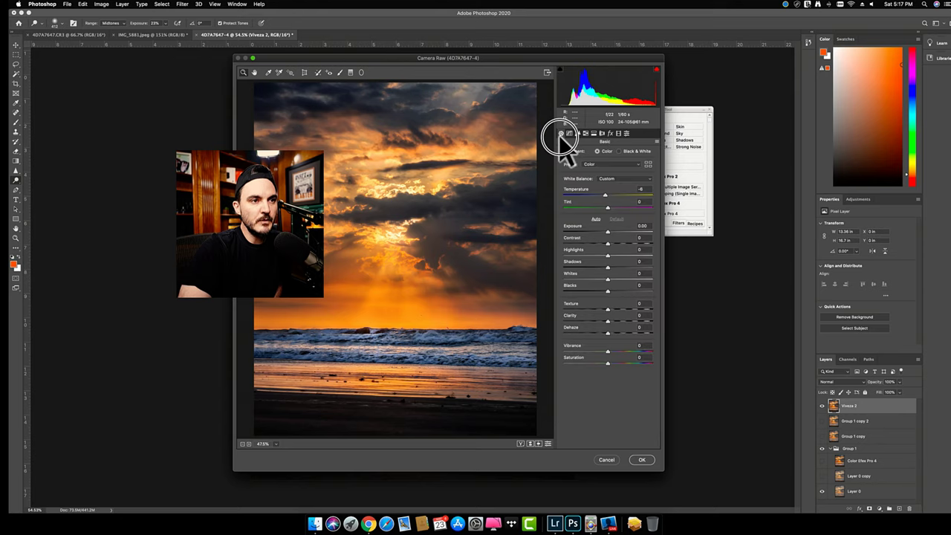
{"action": "left_click_drag", "start_coordinate": [610, 232], "coordinate": [609, 245]}
{"action": "left_click", "coordinate": [617, 245]}
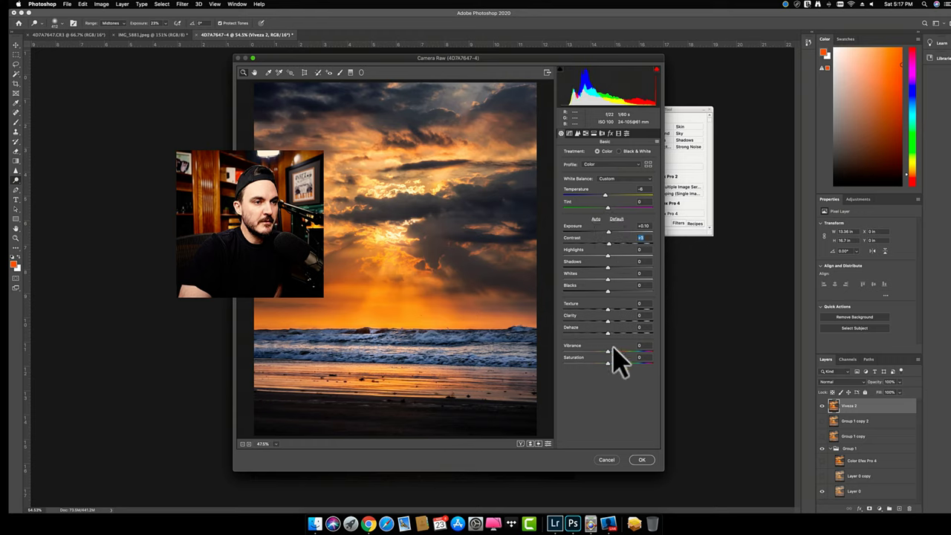
{"action": "left_click_drag", "start_coordinate": [607, 351], "coordinate": [608, 367]}
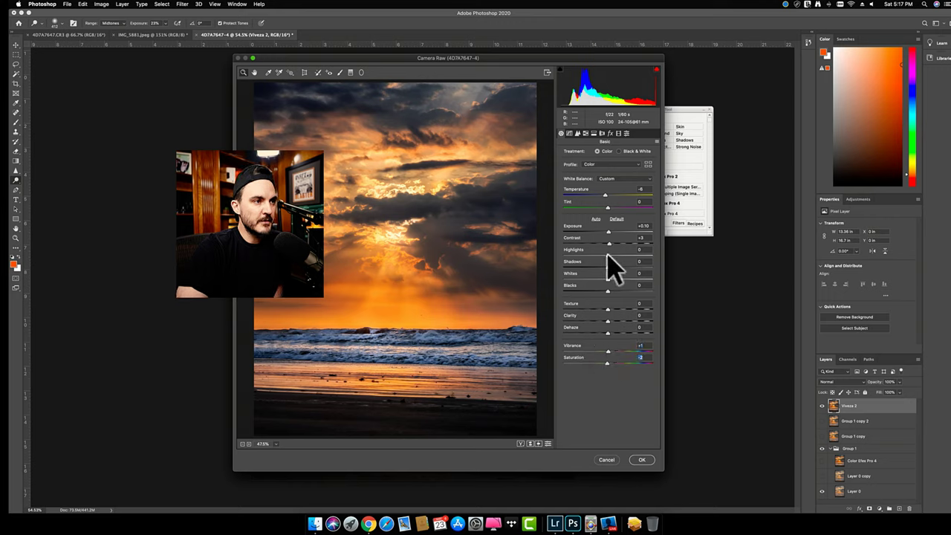
{"action": "mouse_move", "coordinate": [608, 254]}
{"action": "left_mouse_down"}
{"action": "mouse_move", "coordinate": [597, 255]}
{"action": "mouse_move", "coordinate": [612, 256]}
{"action": "mouse_move", "coordinate": [605, 261]}
{"action": "left_mouse_up"}
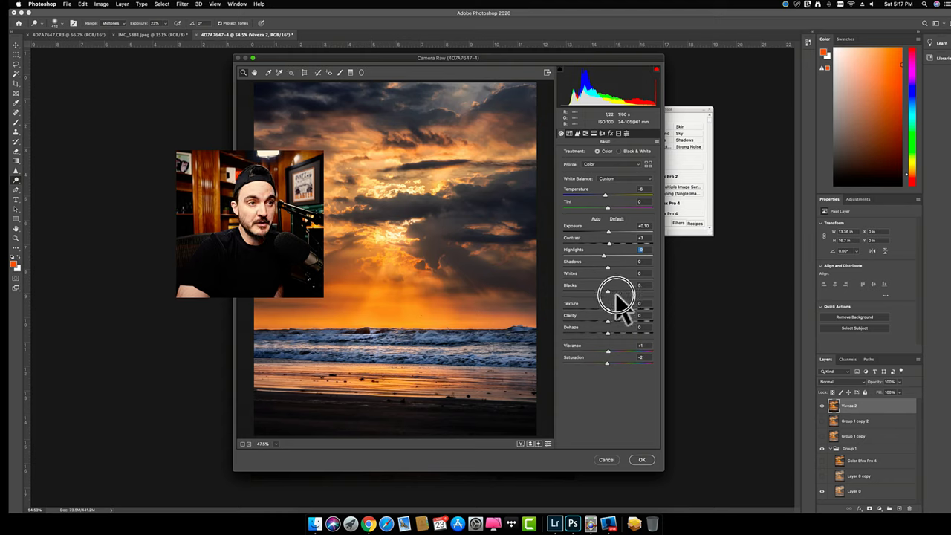
{"action": "mouse_move", "coordinate": [608, 292]}
{"action": "left_mouse_down"}
{"action": "mouse_move", "coordinate": [622, 293]}
{"action": "mouse_move", "coordinate": [604, 296]}
{"action": "left_mouse_up"}
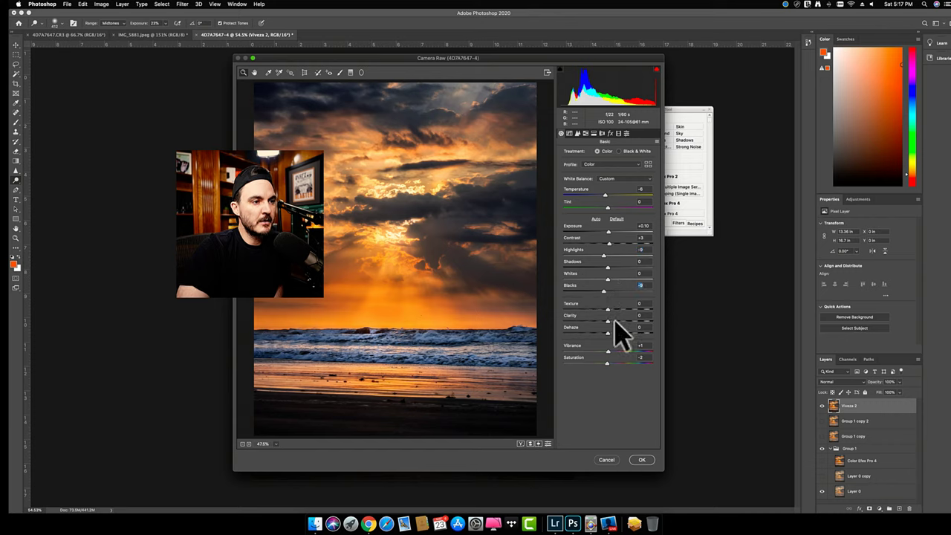
{"action": "mouse_move", "coordinate": [606, 322]}
{"action": "left_mouse_down"}
{"action": "mouse_move", "coordinate": [619, 323]}
{"action": "mouse_move", "coordinate": [609, 324]}
{"action": "left_mouse_up"}
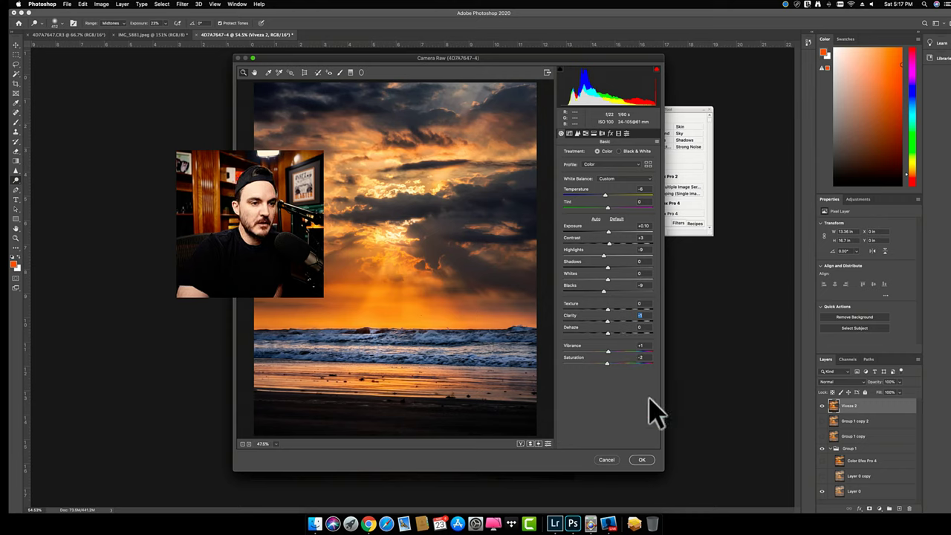
- Apply the Camera Raw edits to the layer and check the Dodge brush settings
{"action": "left_click", "coordinate": [643, 460]}
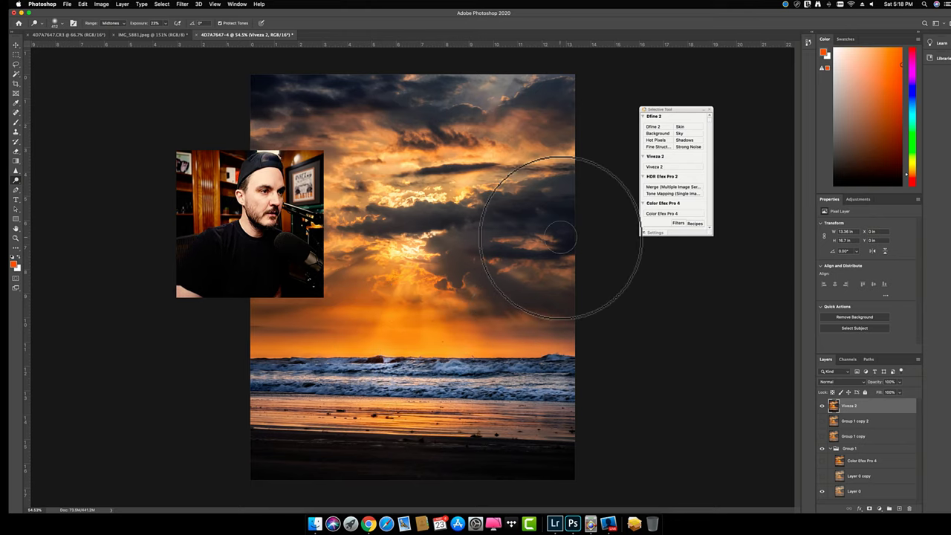
{"action": "left_click", "coordinate": [60, 23]}
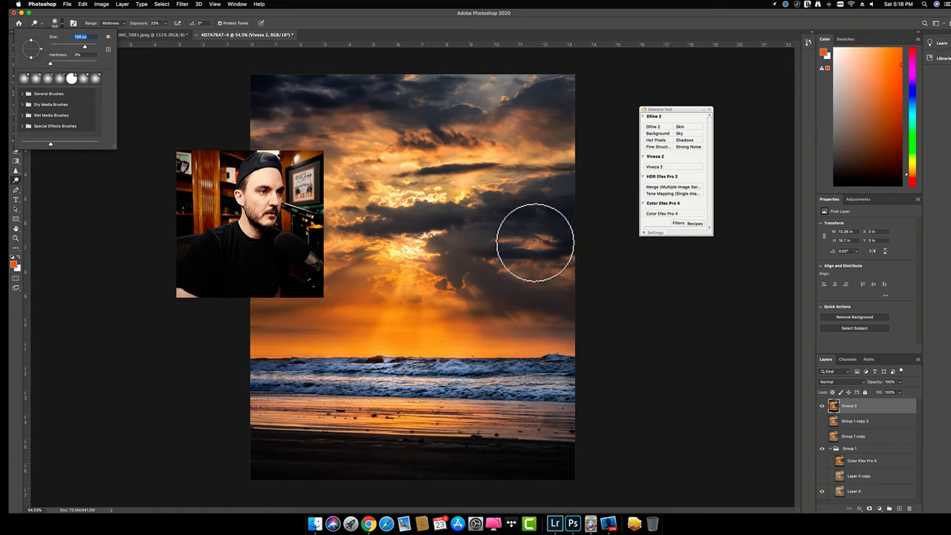
{"action": "left_click", "coordinate": [533, 243]}
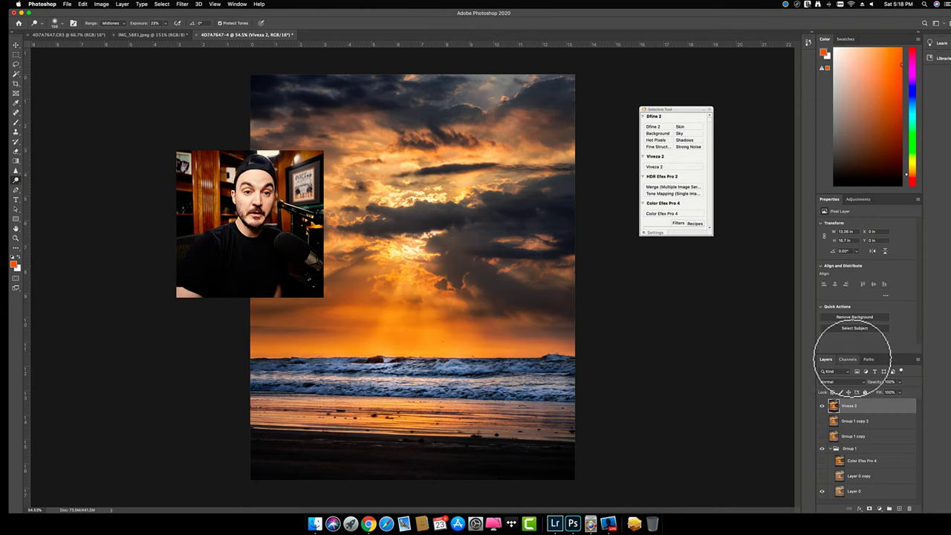
{"action": "left_click", "coordinate": [821, 407]}
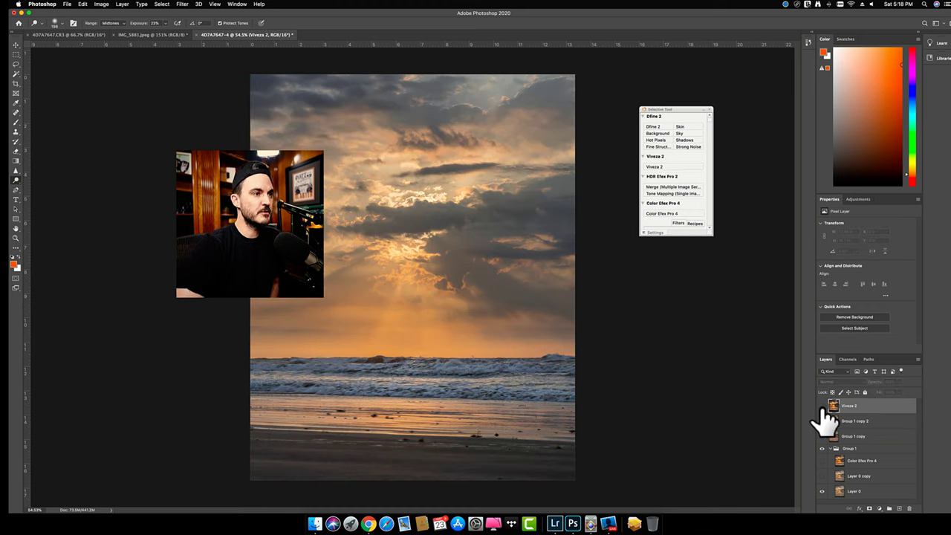
{"action": "left_click", "coordinate": [821, 406]}
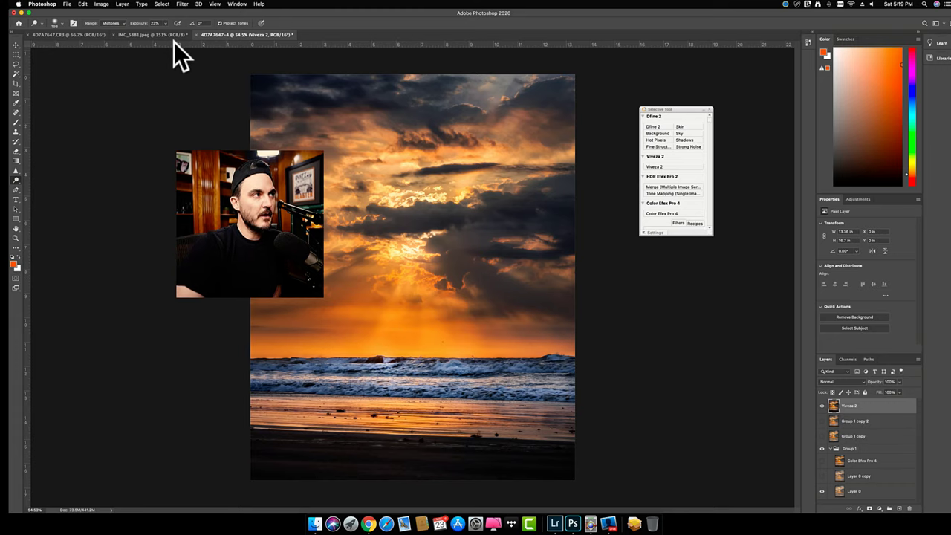
{"action": "left_click", "coordinate": [81, 32]}
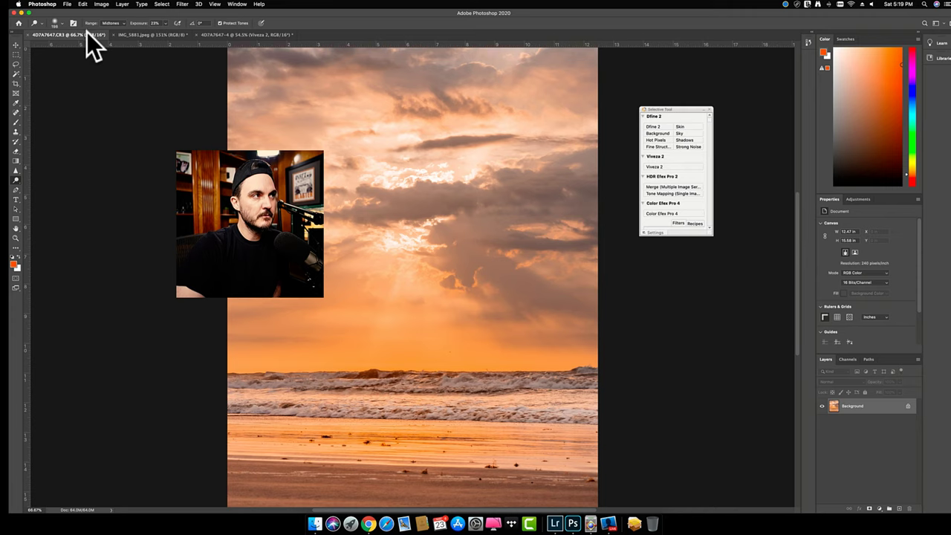
{"action": "left_click", "coordinate": [154, 36]}
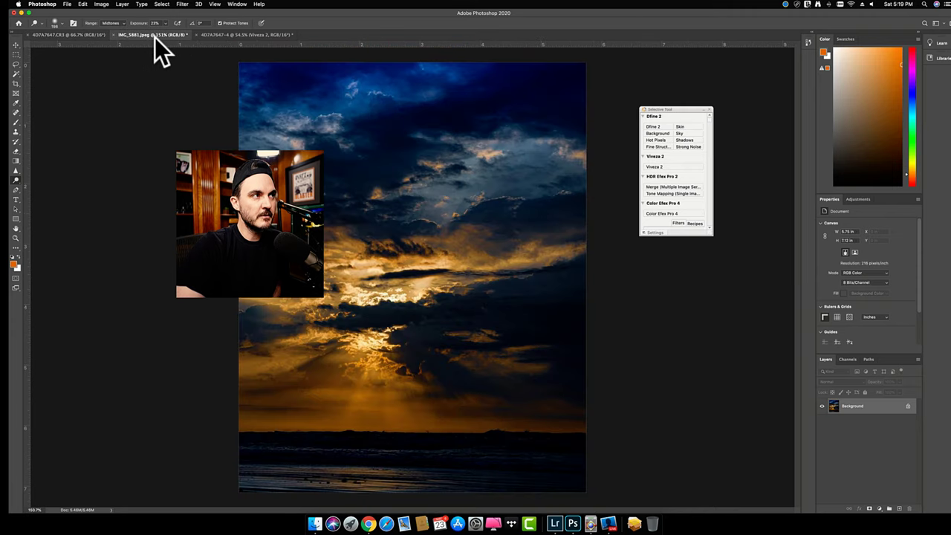
{"action": "left_click", "coordinate": [252, 35]}
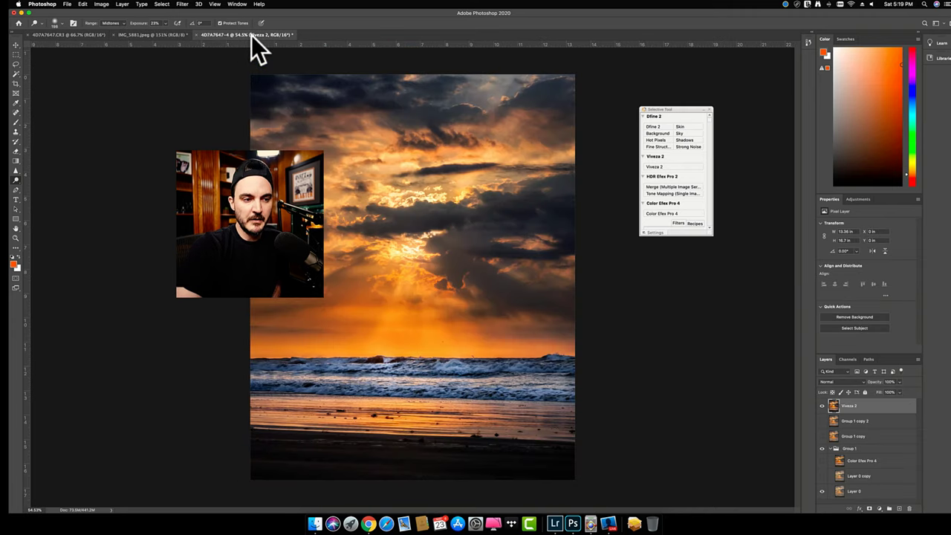